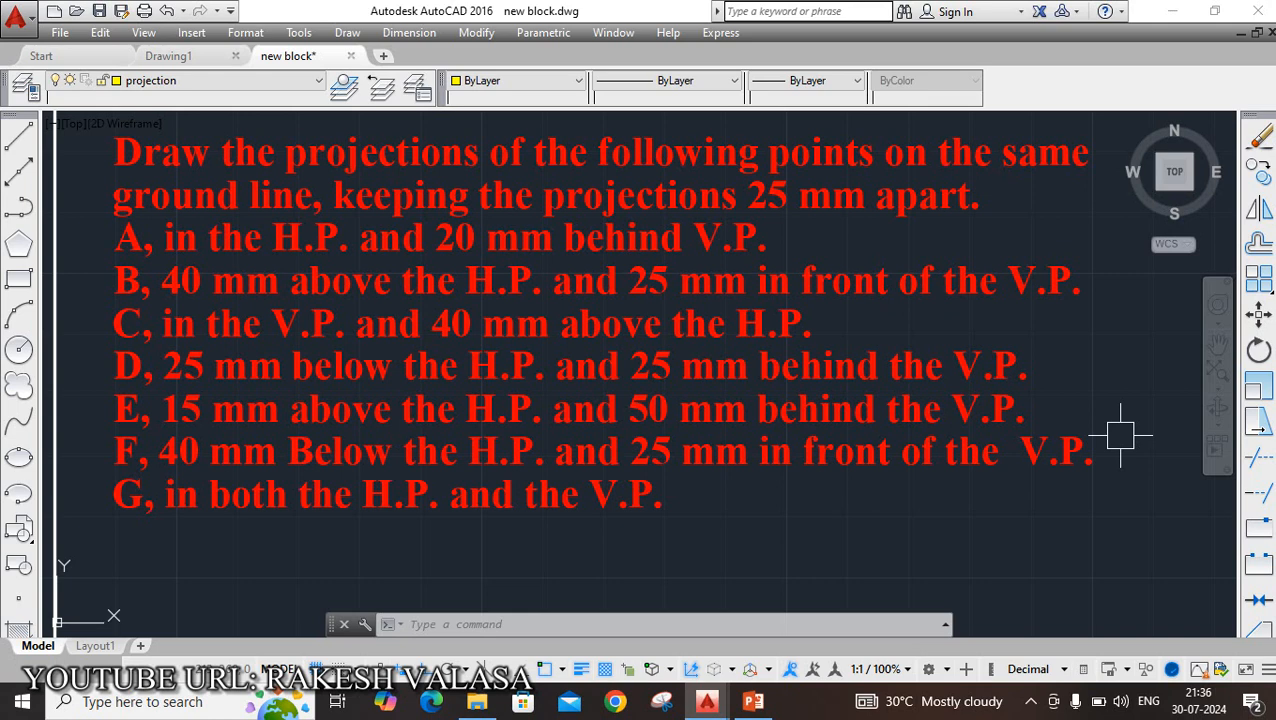
# Step: Open the layer properties and review the color and lineweight assigned to the projection layer
pyautogui.click(1120, 435)
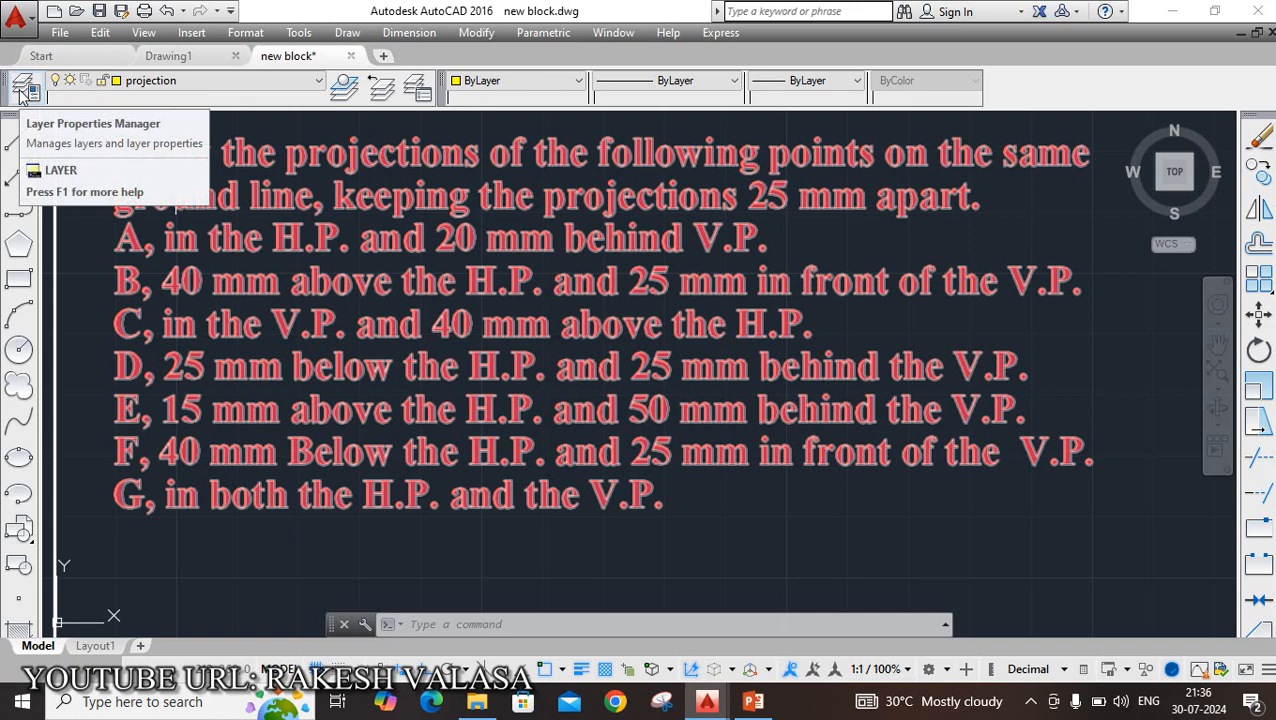
pyautogui.click(22, 88)
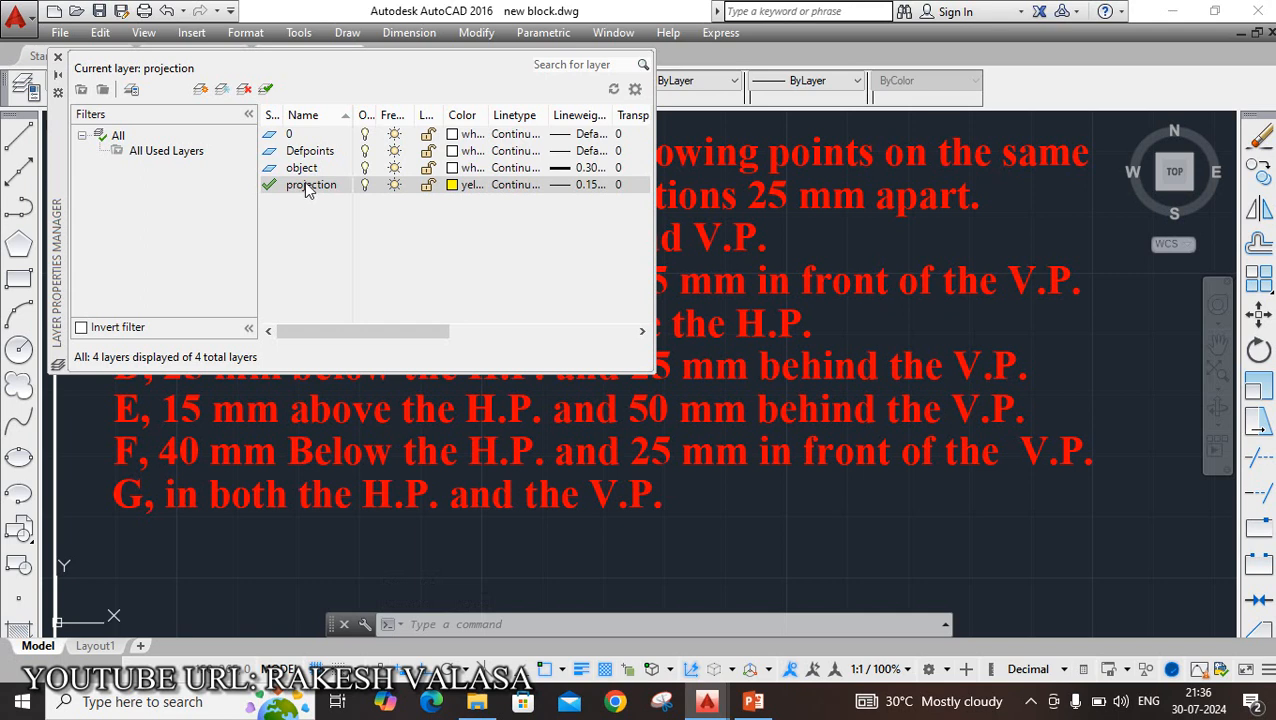
pyautogui.click(455, 190)
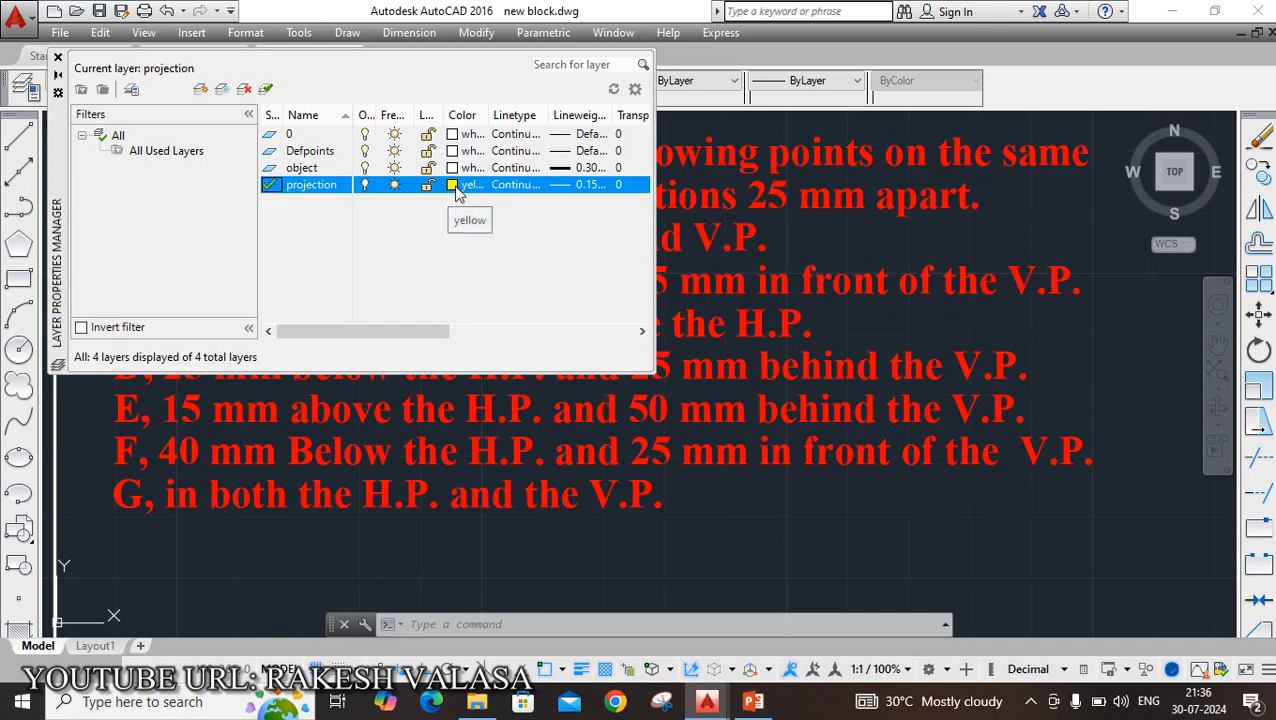
pyautogui.click(455, 190)
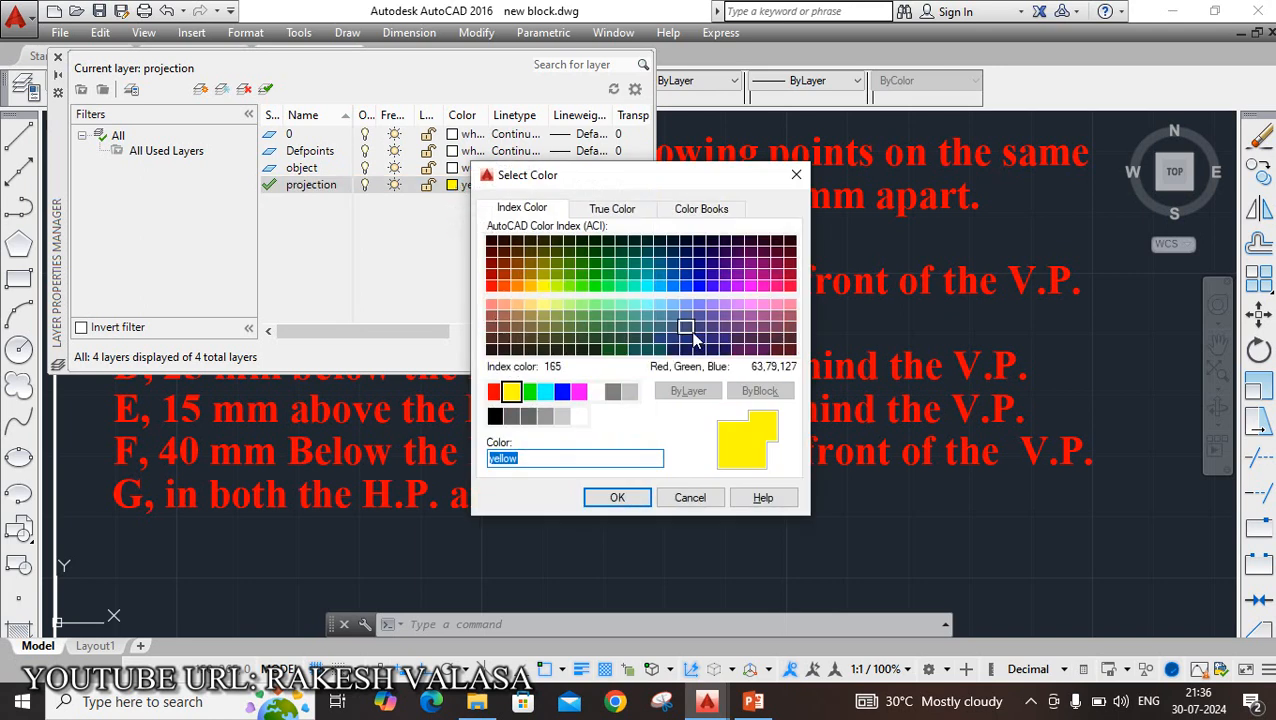
pyautogui.click(689, 500)
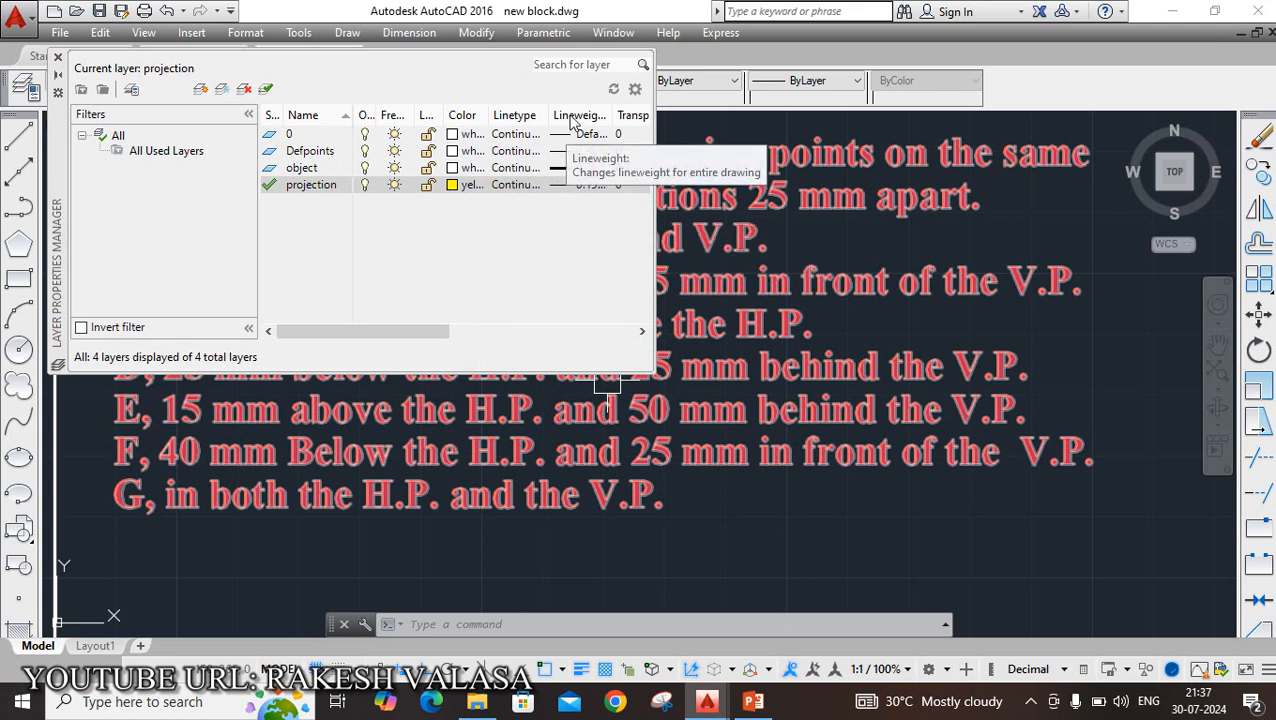
pyautogui.click(584, 185)
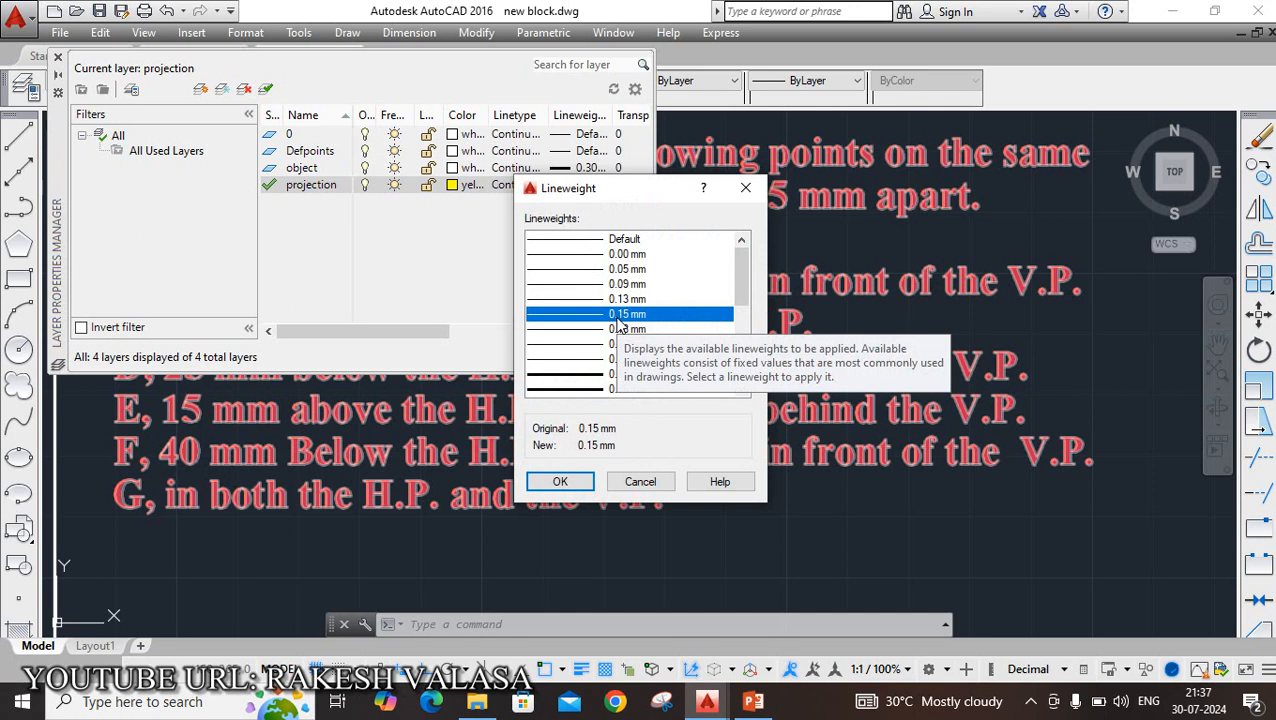
pyautogui.click(560, 482)
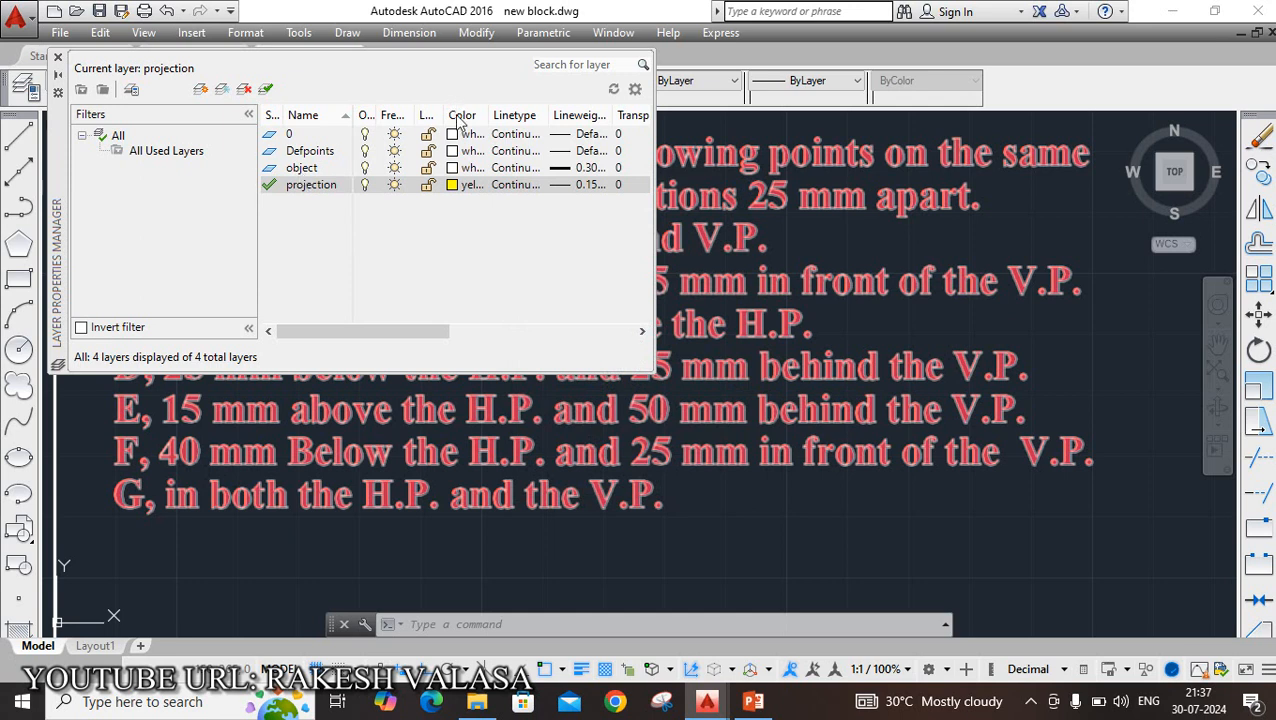
# Step: Review the color and lineweight assigned to the object layer, and close the layer properties
pyautogui.click(453, 168)
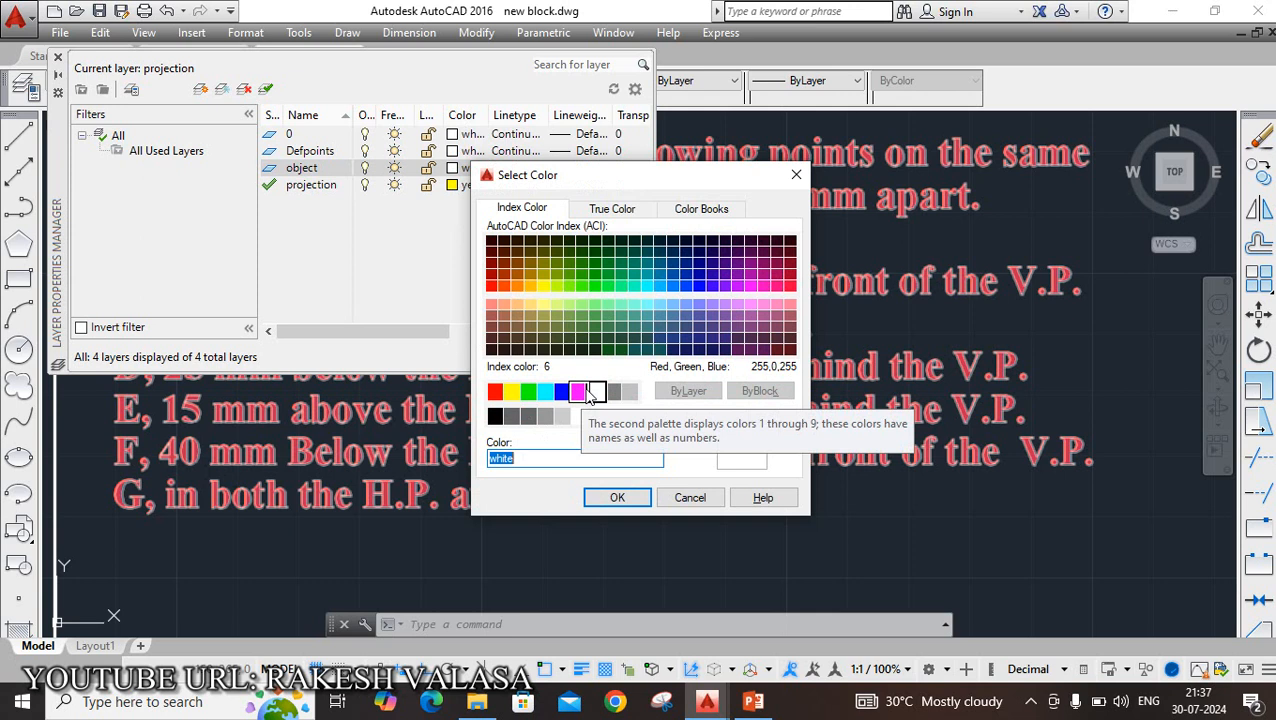
pyautogui.click(620, 498)
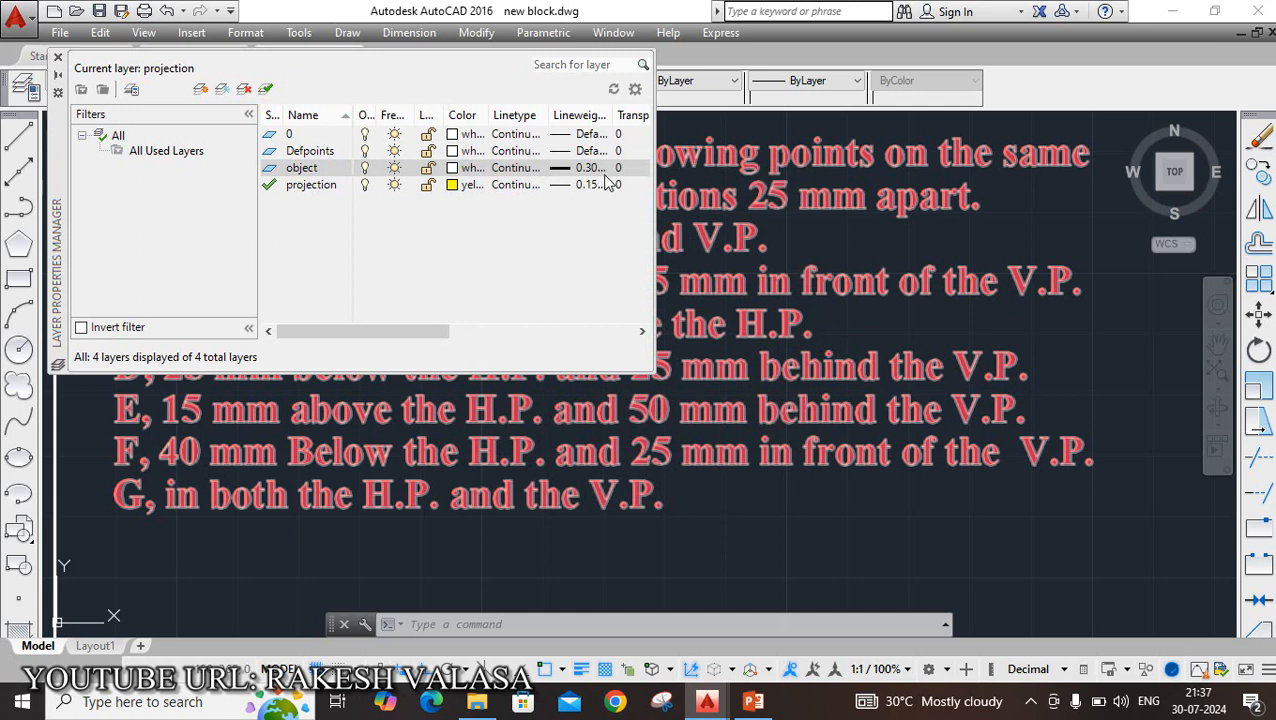
pyautogui.click(588, 170)
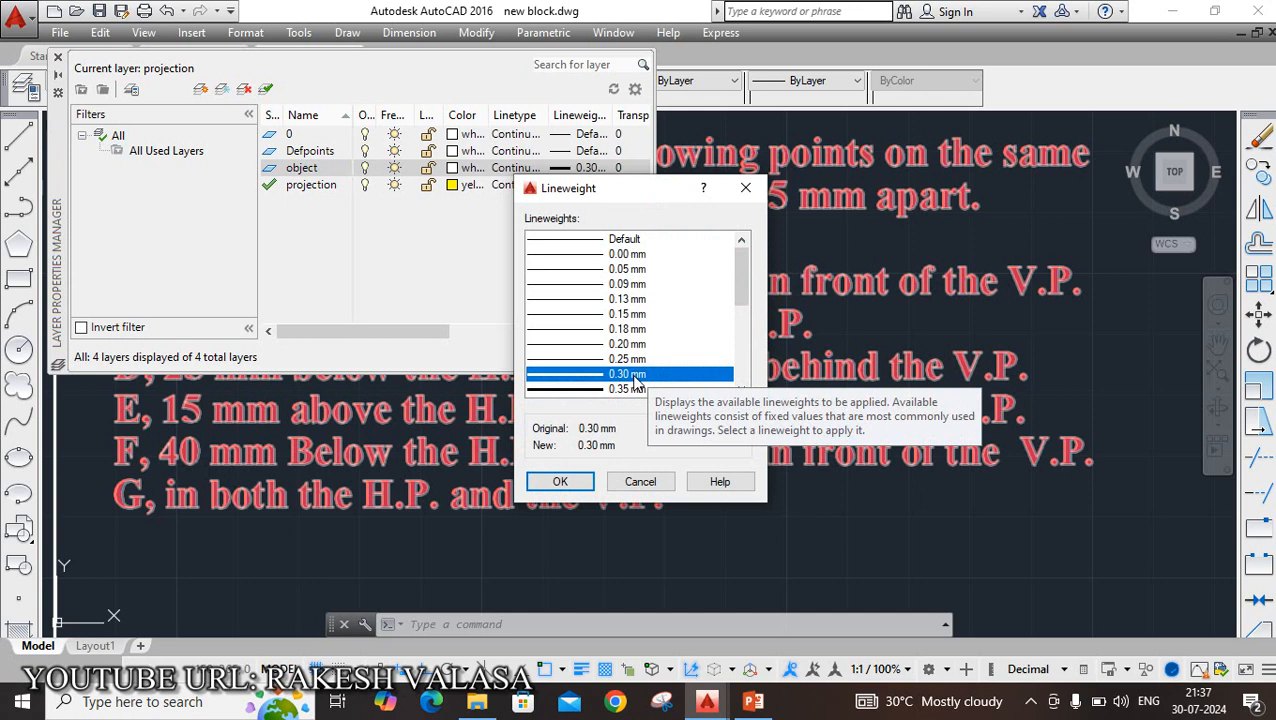
pyautogui.click(585, 484)
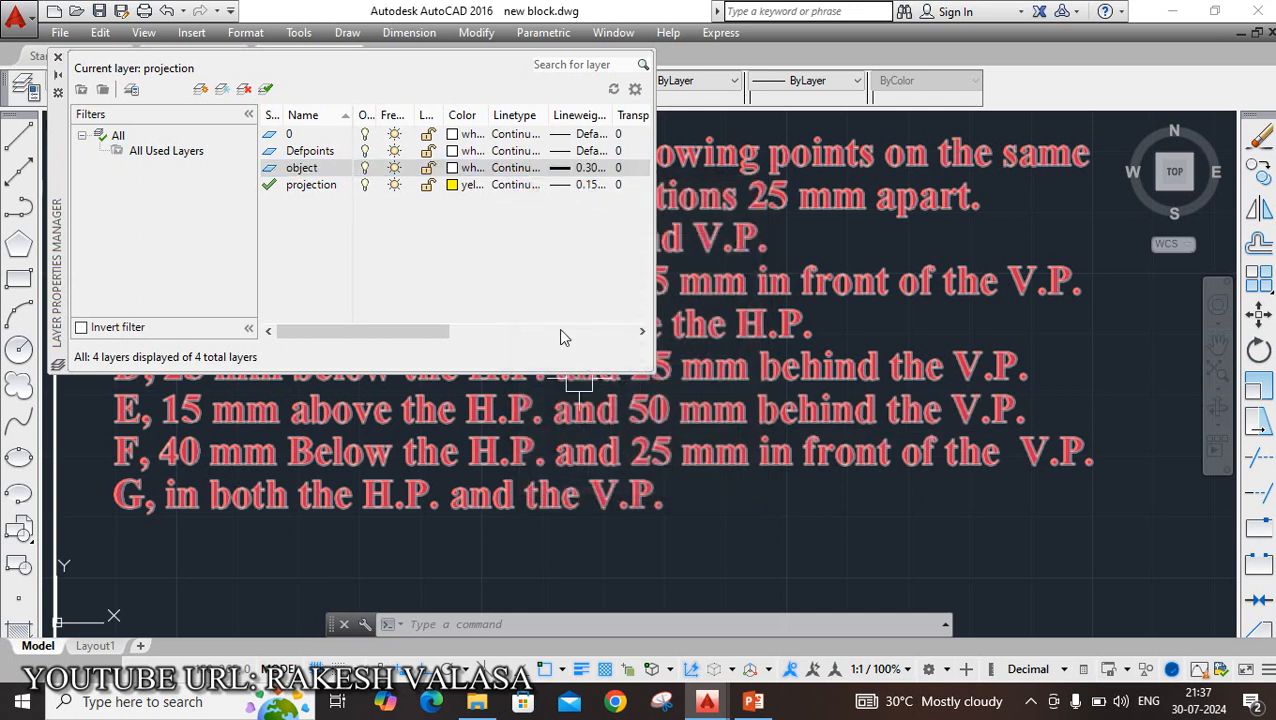
pyautogui.click(57, 58)
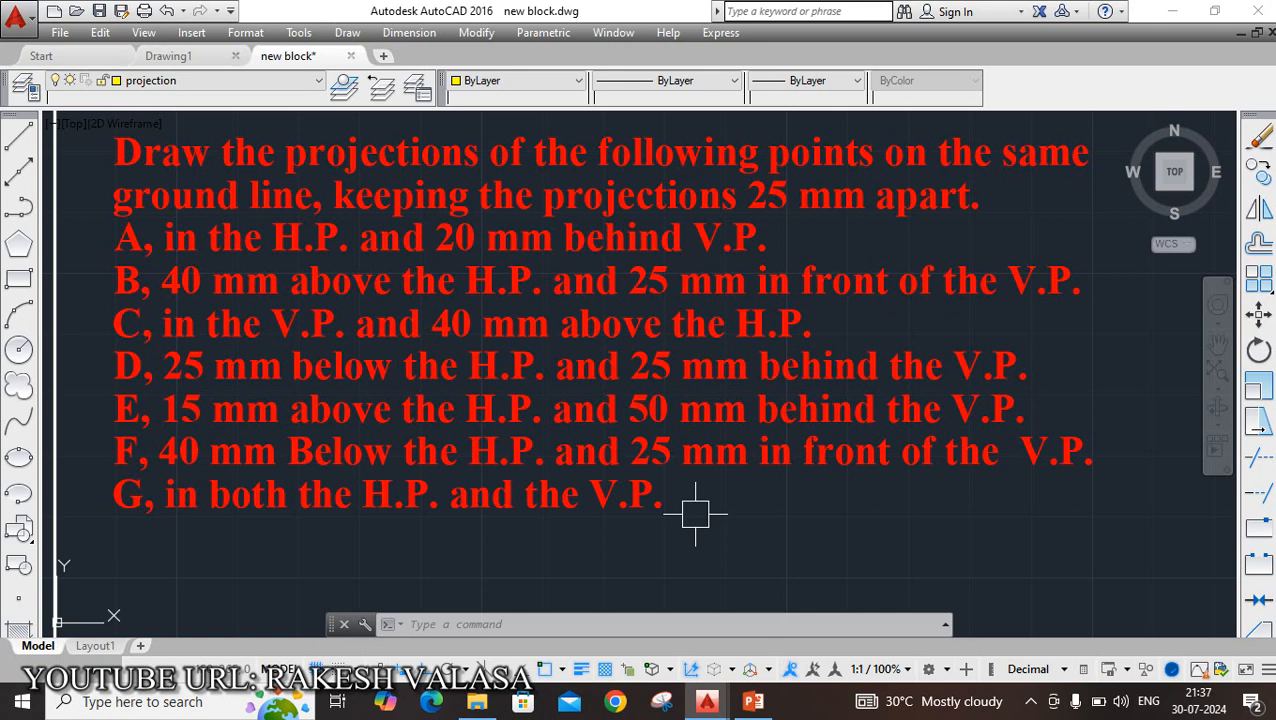
# Step: Draw a 200 mm horizontal ground line on the projection layer, below the problem text inside the drawing frame
pyautogui.click(358, 332)
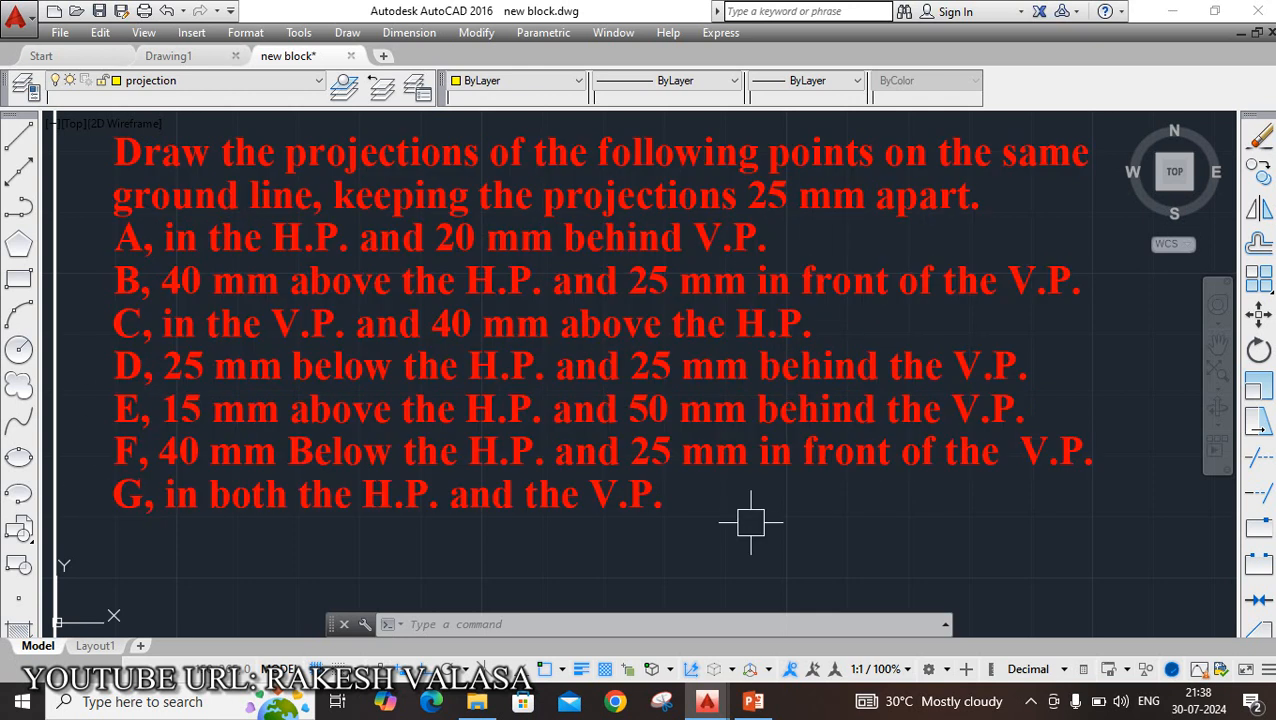
pyautogui.scroll(-2, 730, 370)
pyautogui.scroll(-1, 746, 433)
pyautogui.moveTo(765, 470)
pyautogui.mouseDown(button='middle')
pyautogui.moveTo(658, 401)
pyautogui.moveTo(616, 348)
pyautogui.mouseUp(button='middle')
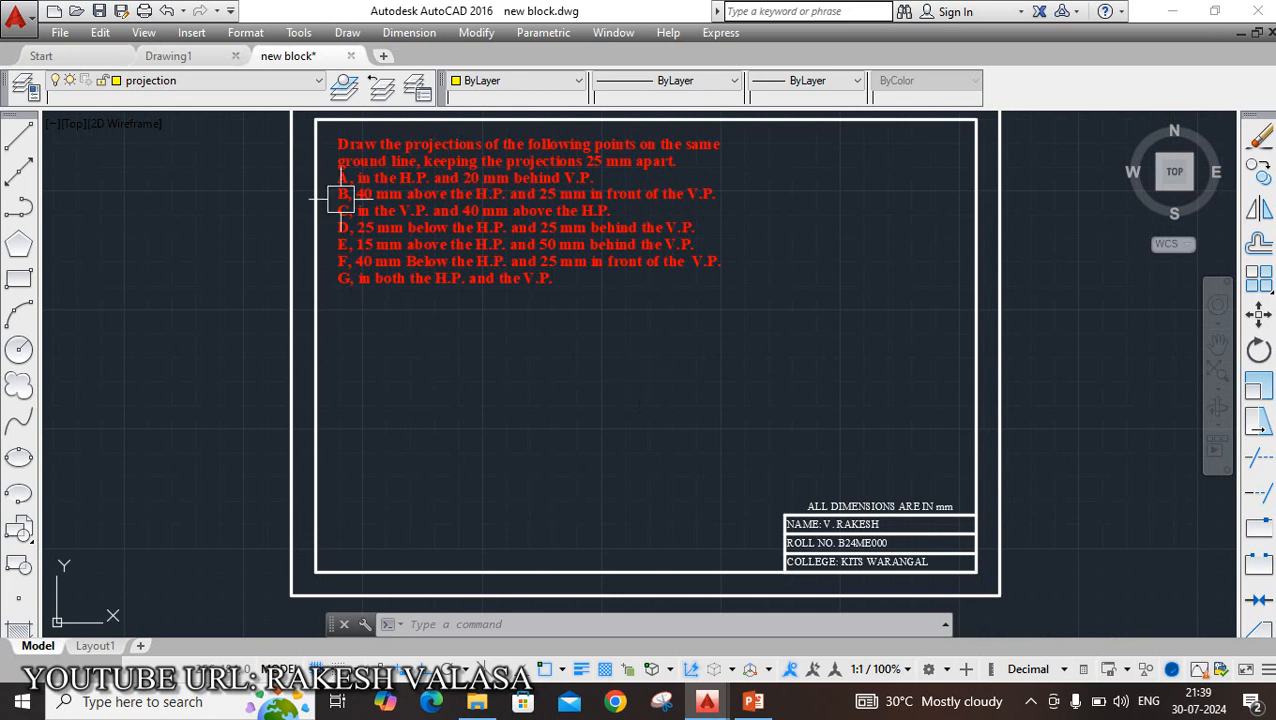
pyautogui.click(240, 85)
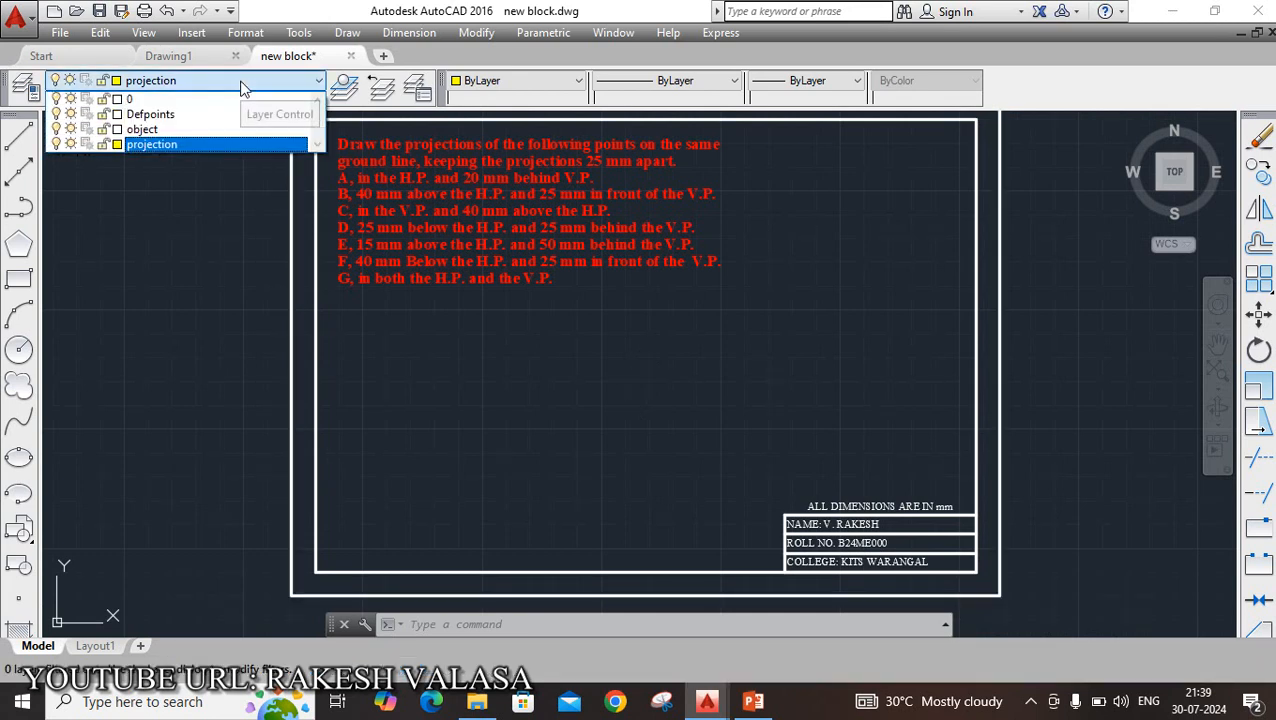
pyautogui.click(220, 144)
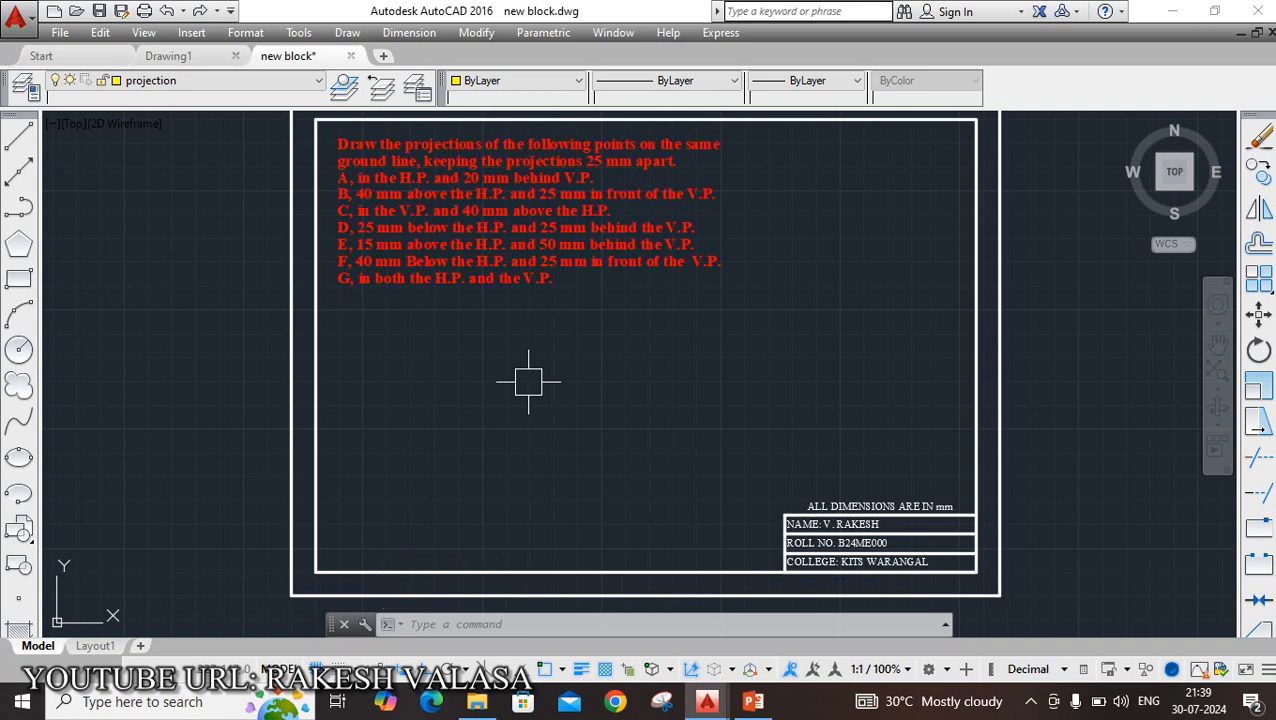
pyautogui.write('l')
pyautogui.press('Return')
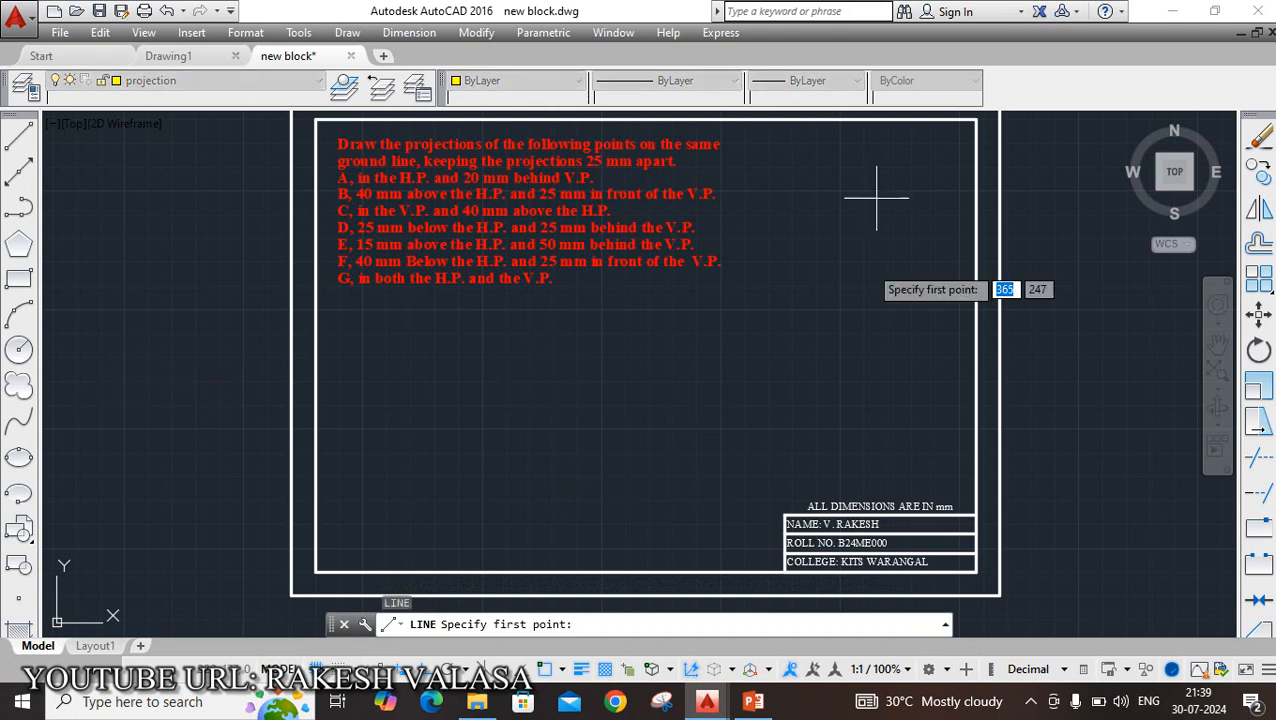
pyautogui.click(377, 400)
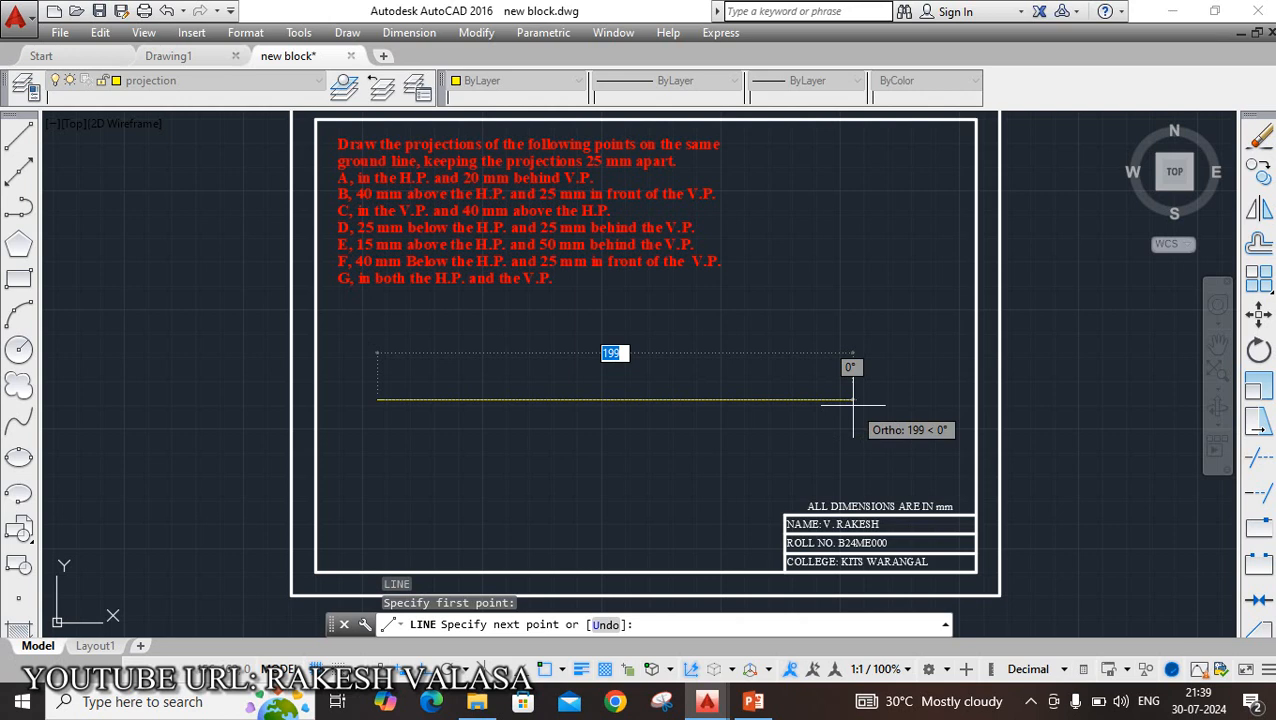
pyautogui.write('200')
pyautogui.press('Return')
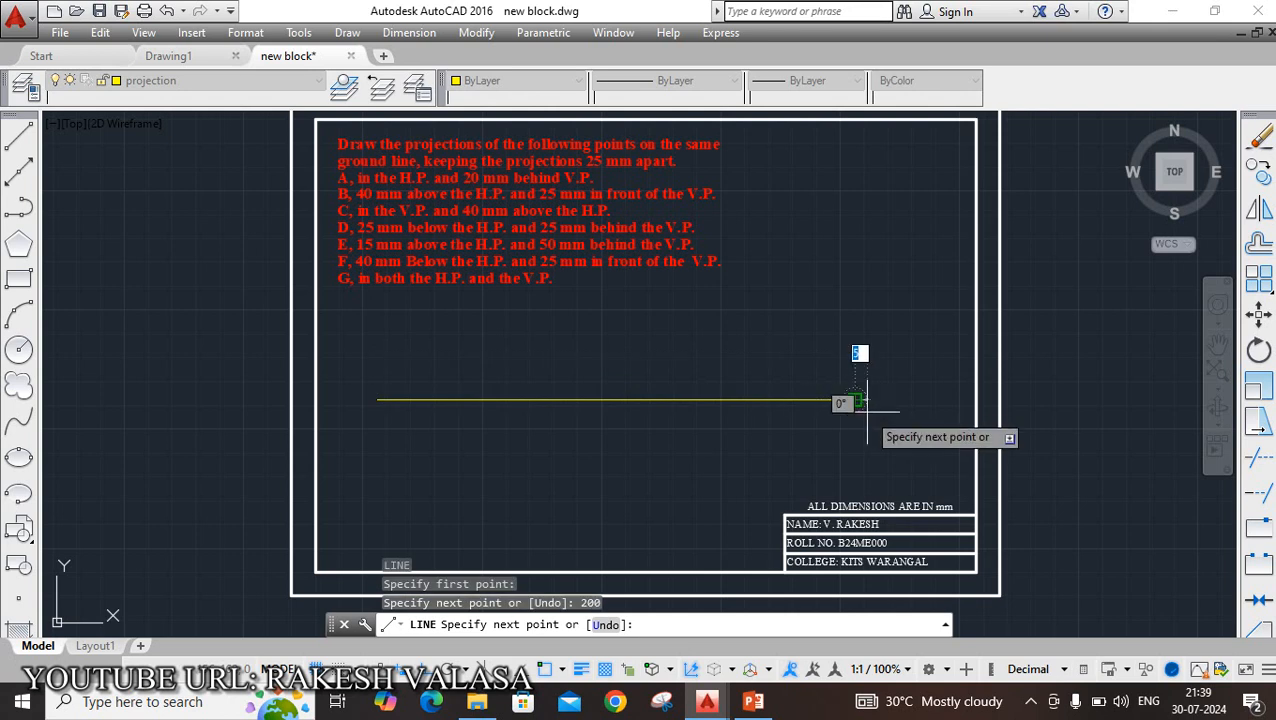
pyautogui.press('Escape')
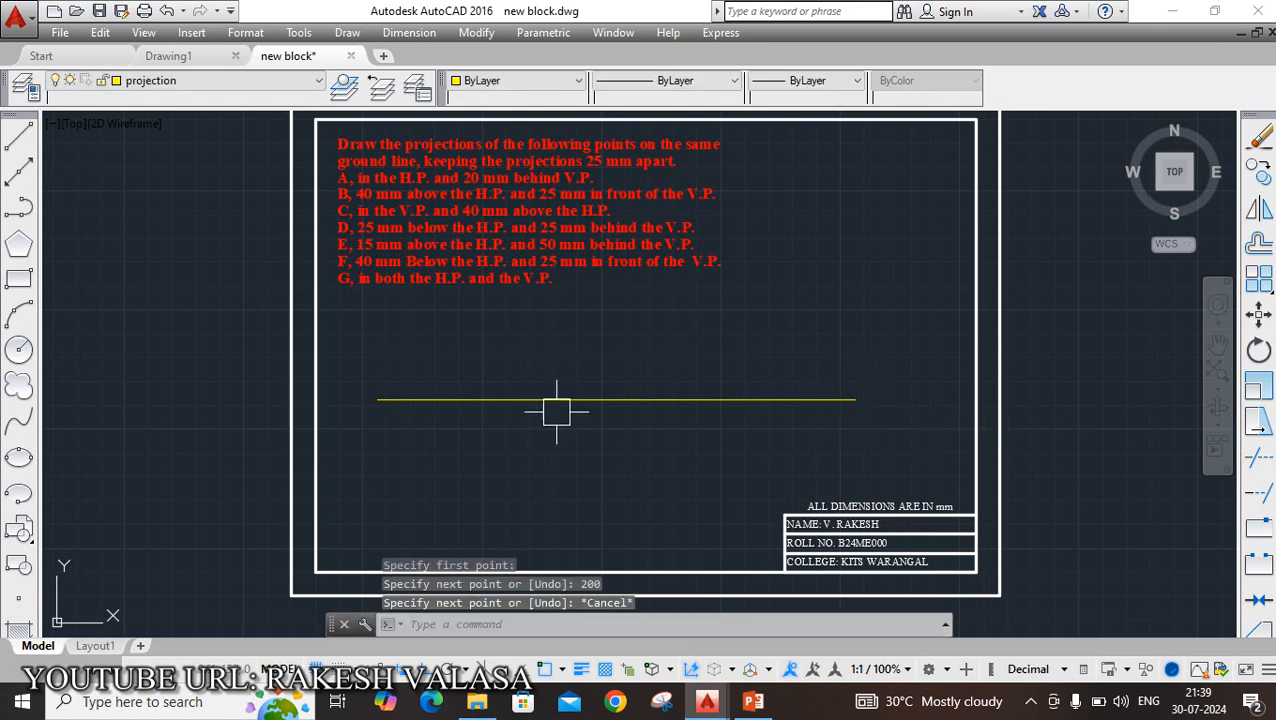
# Step: Add the multiline text label "x" just beyond the left end of the ground line
pyautogui.scroll(2, 340, 404)
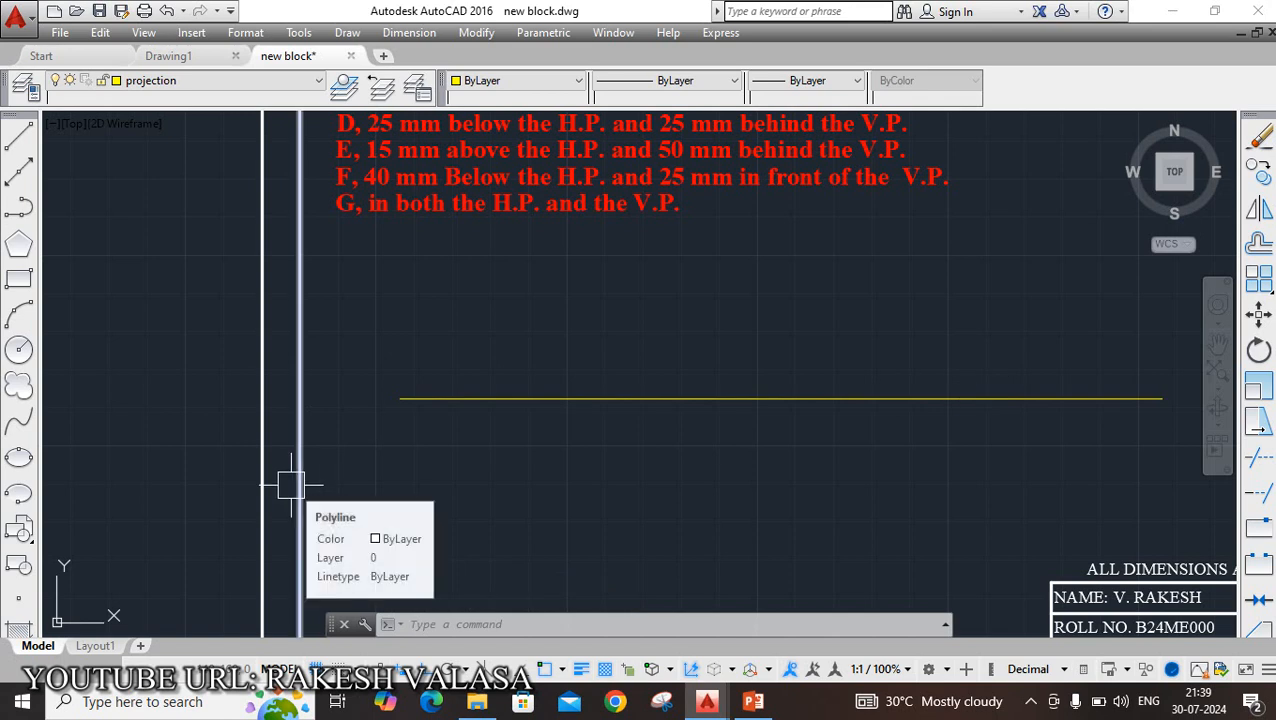
pyautogui.write('t')
pyautogui.press('Return')
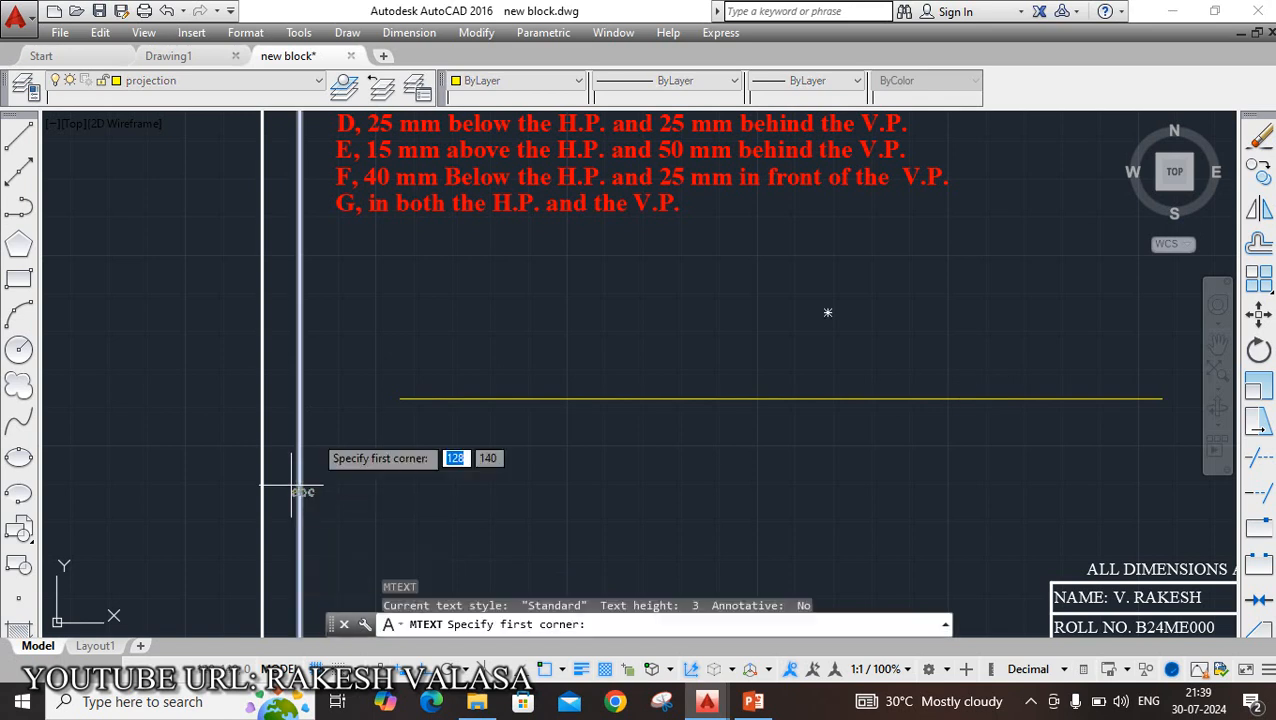
pyautogui.click(334, 379)
pyautogui.click(372, 427)
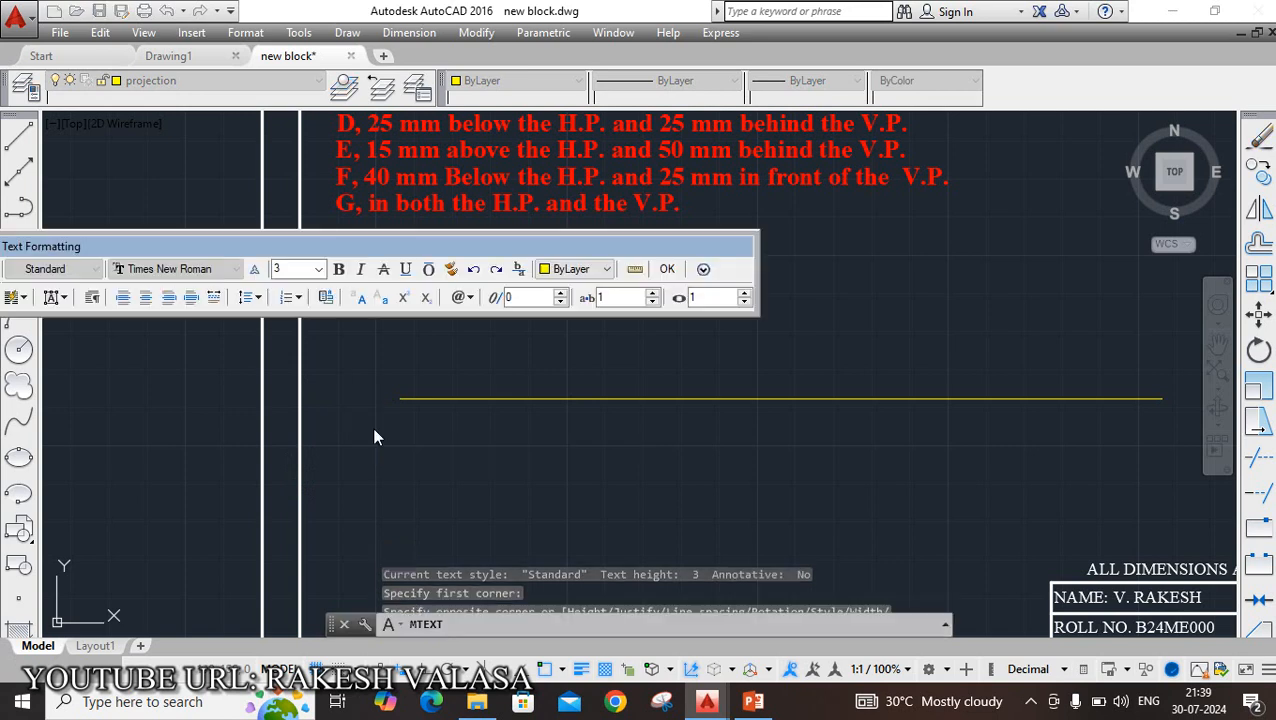
pyautogui.click(666, 268)
# Step: Add the multiline text label "y" just beyond the right end of the ground line
pyautogui.scroll(-2, 421, 393)
pyautogui.scroll(2, 900, 402)
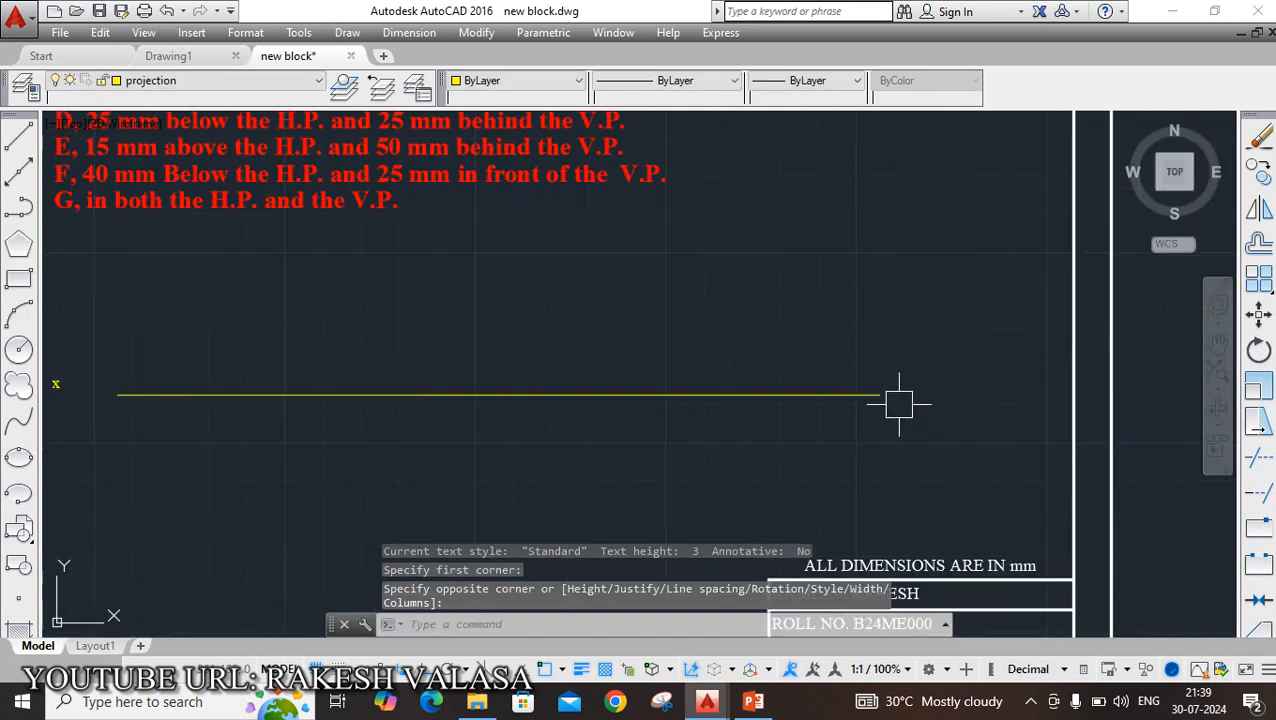
pyautogui.press('Return')
pyautogui.click(905, 377)
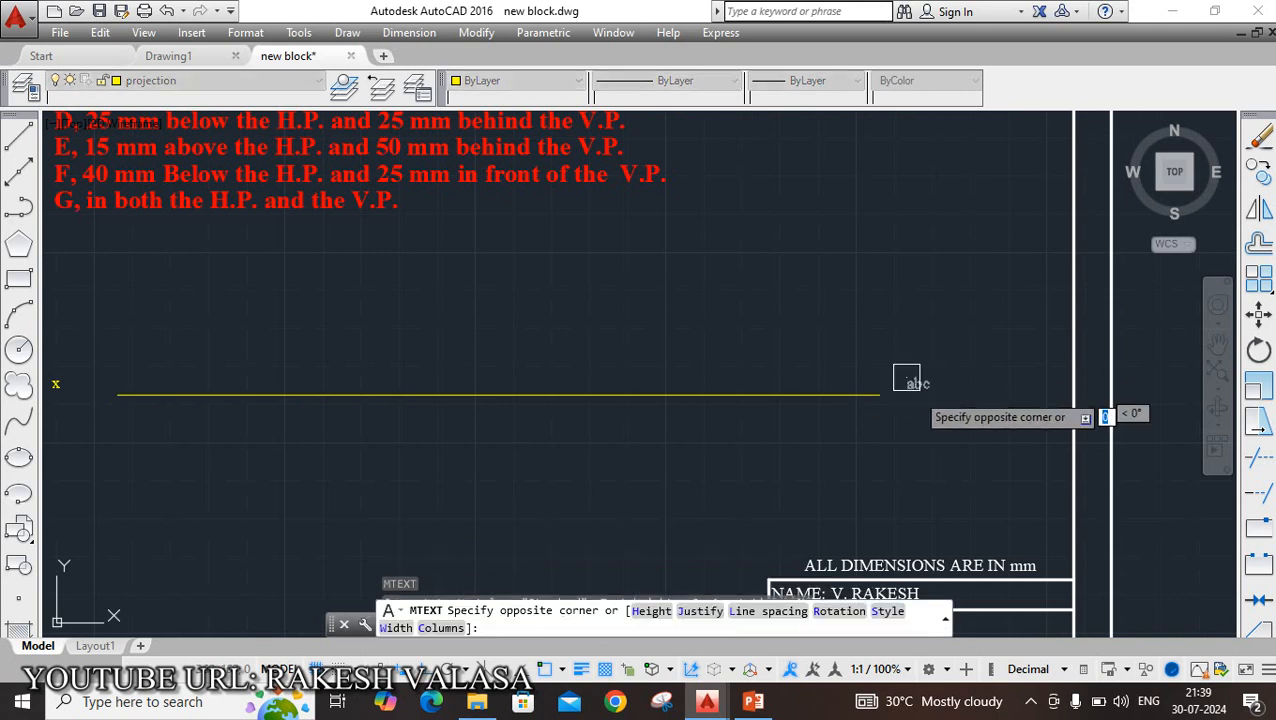
pyautogui.click(940, 419)
pyautogui.write('y')
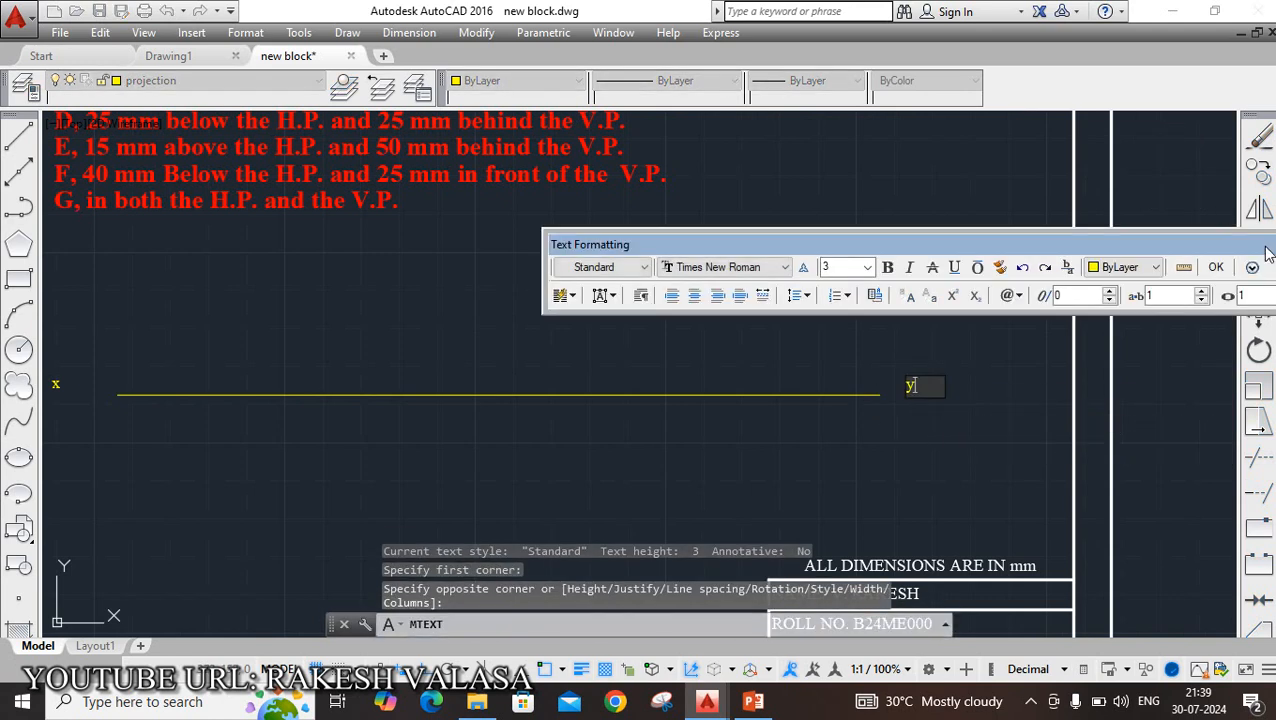
pyautogui.click(1216, 267)
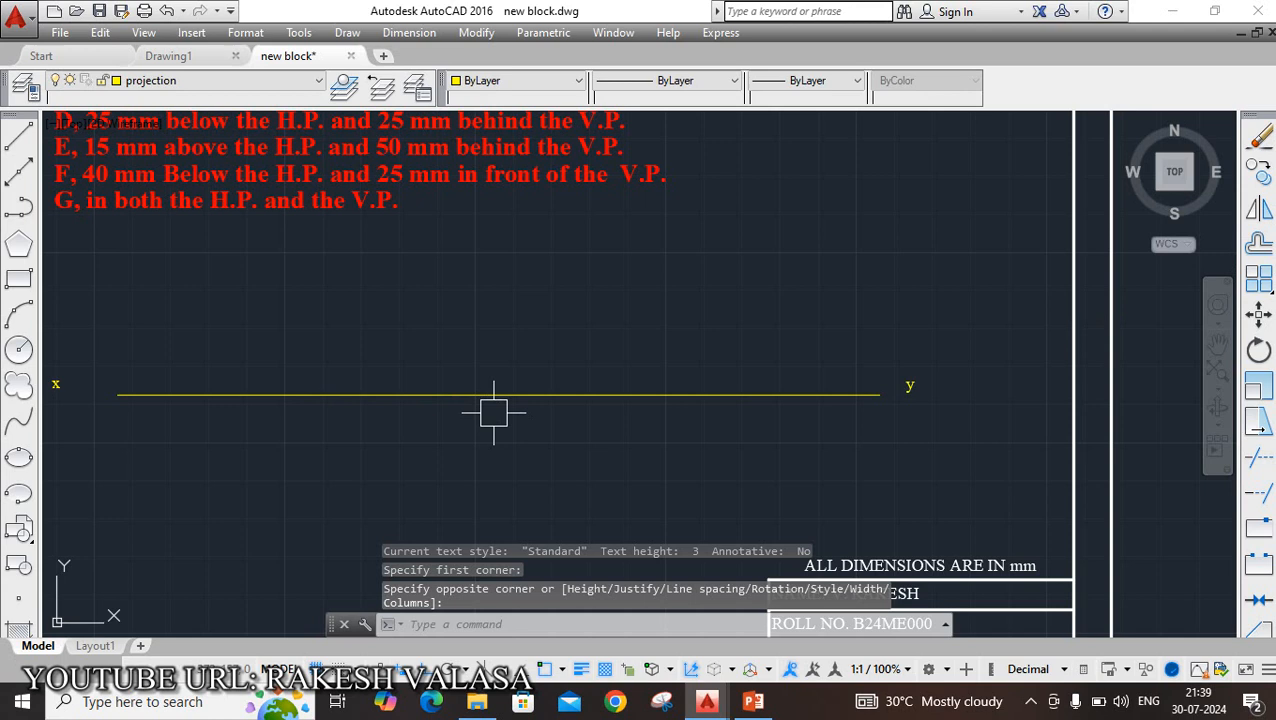
# Step: Move the "x" label with Ortho off so it sits level with and close to the ground line's left end
pyautogui.scroll(-1, 501, 425)
pyautogui.scroll(4, 205, 405)
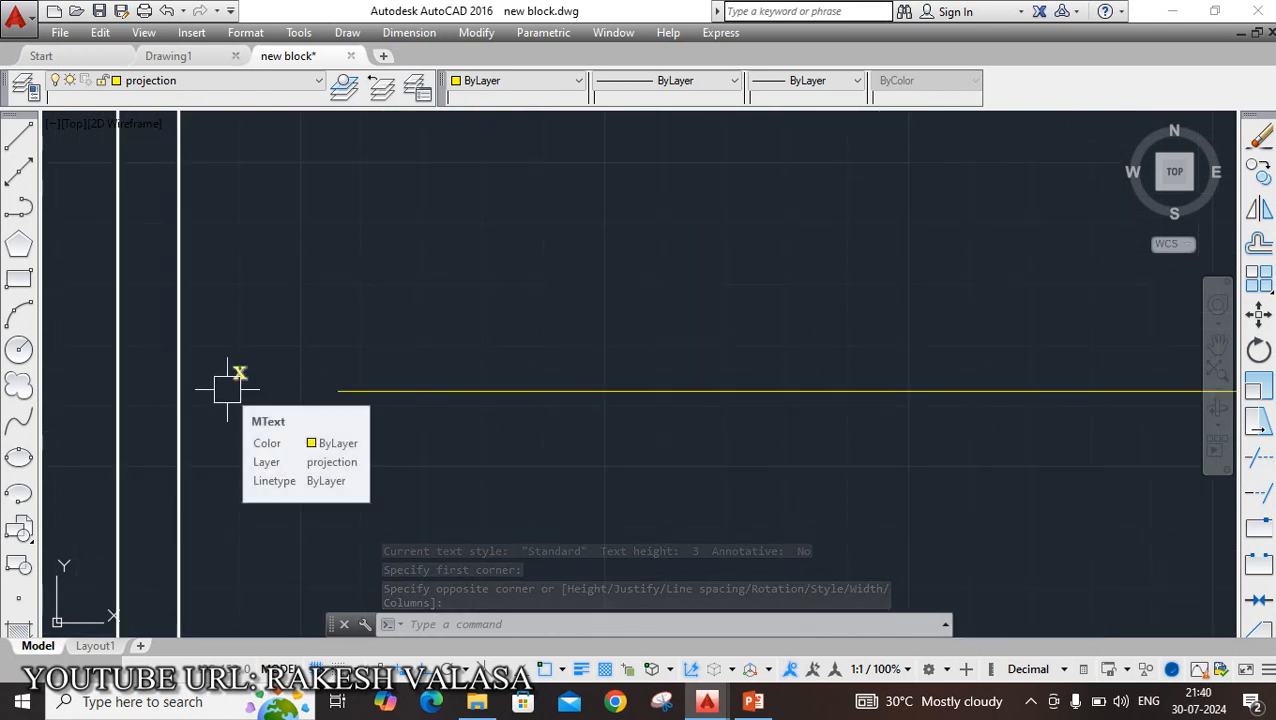
pyautogui.write('m')
pyautogui.press('Return')
pyautogui.click(240, 375)
pyautogui.press('Return')
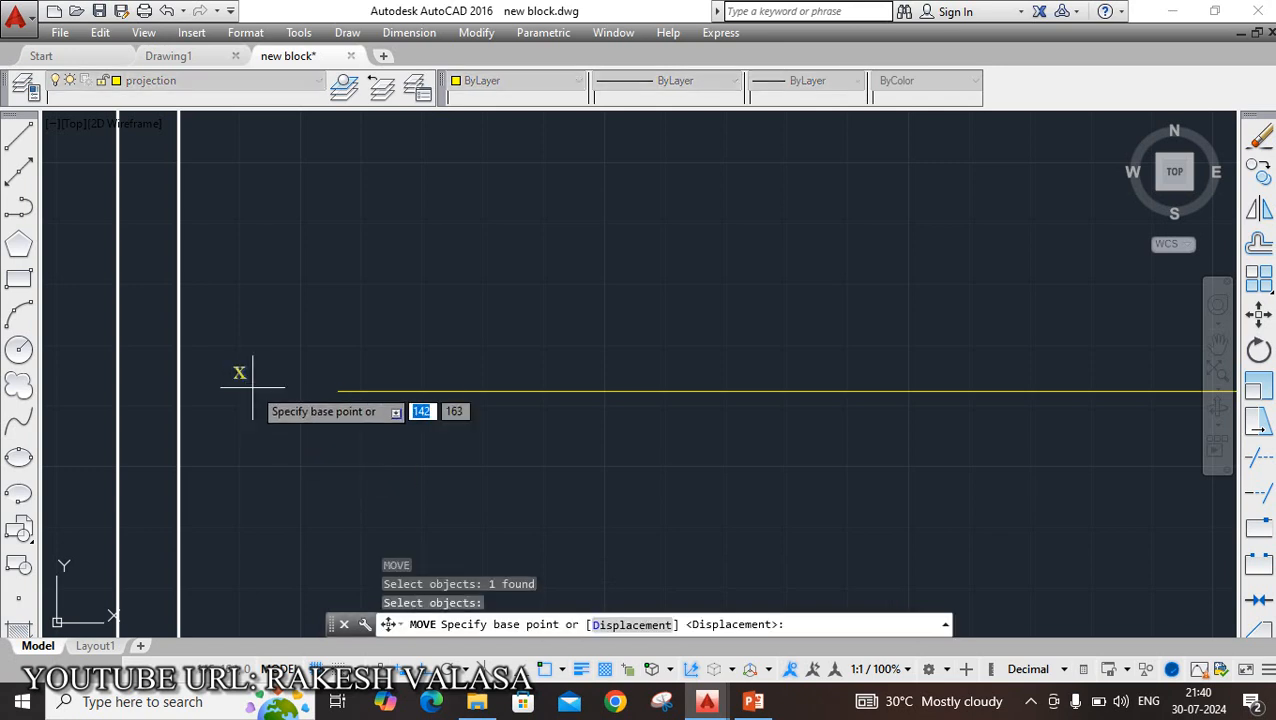
pyautogui.click(245, 394)
pyautogui.scroll(4, 263, 414)
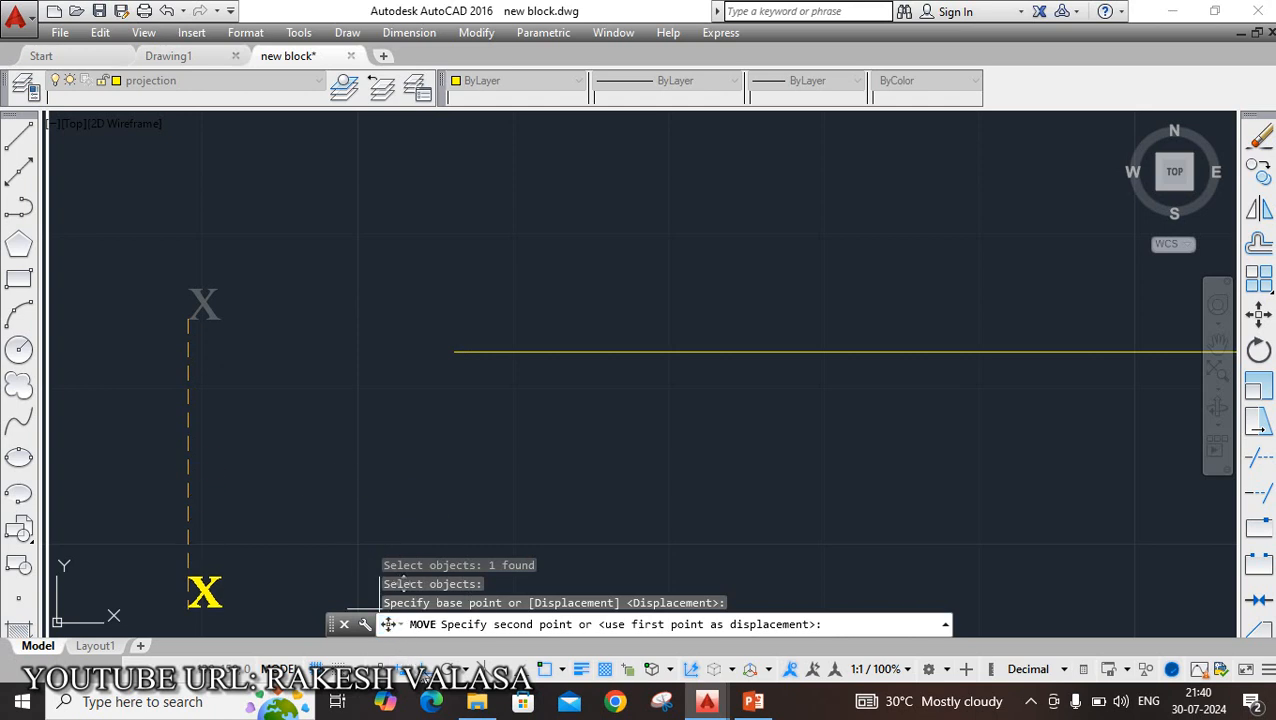
pyautogui.press('F8')
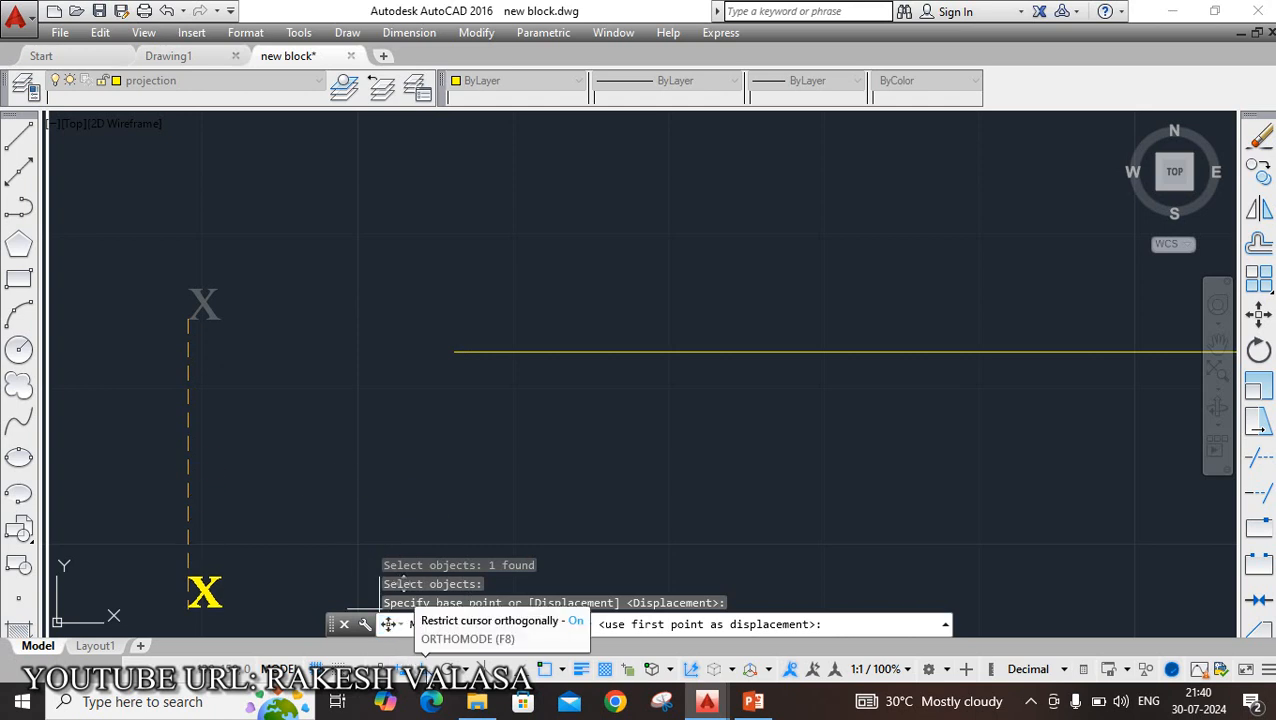
pyautogui.press('F8')
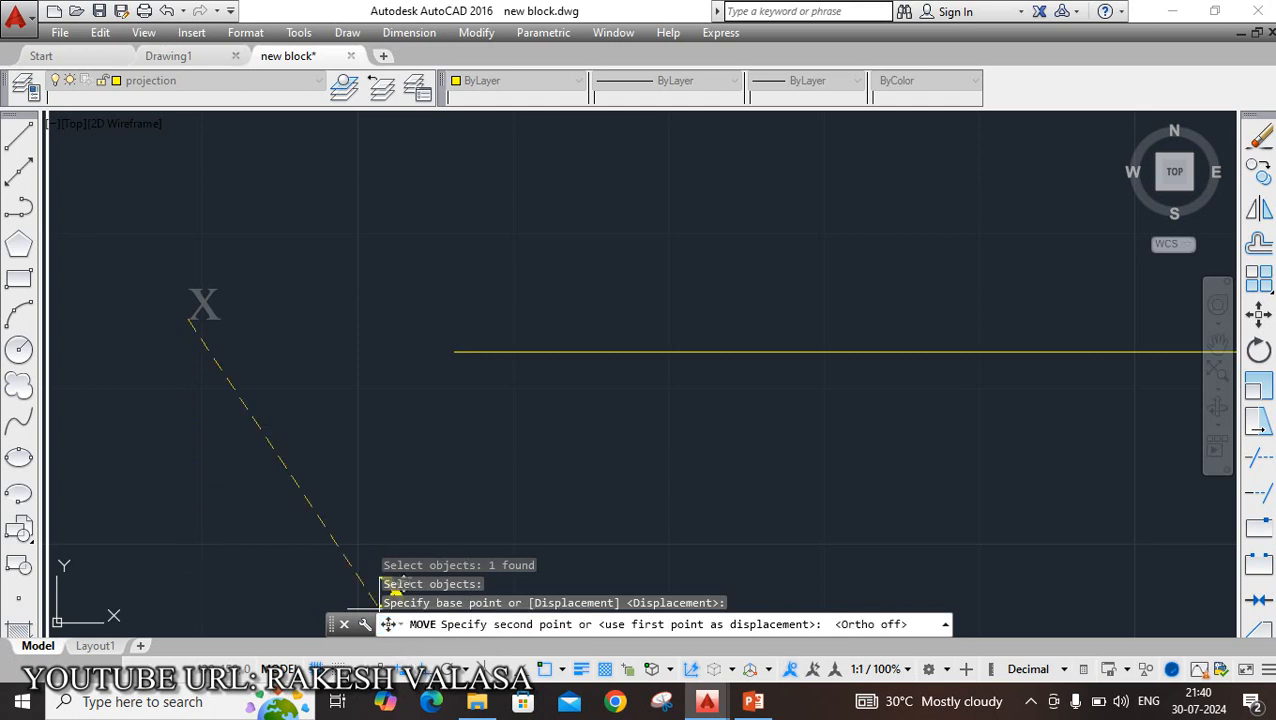
pyautogui.click(376, 371)
pyautogui.scroll(-3, 299, 407)
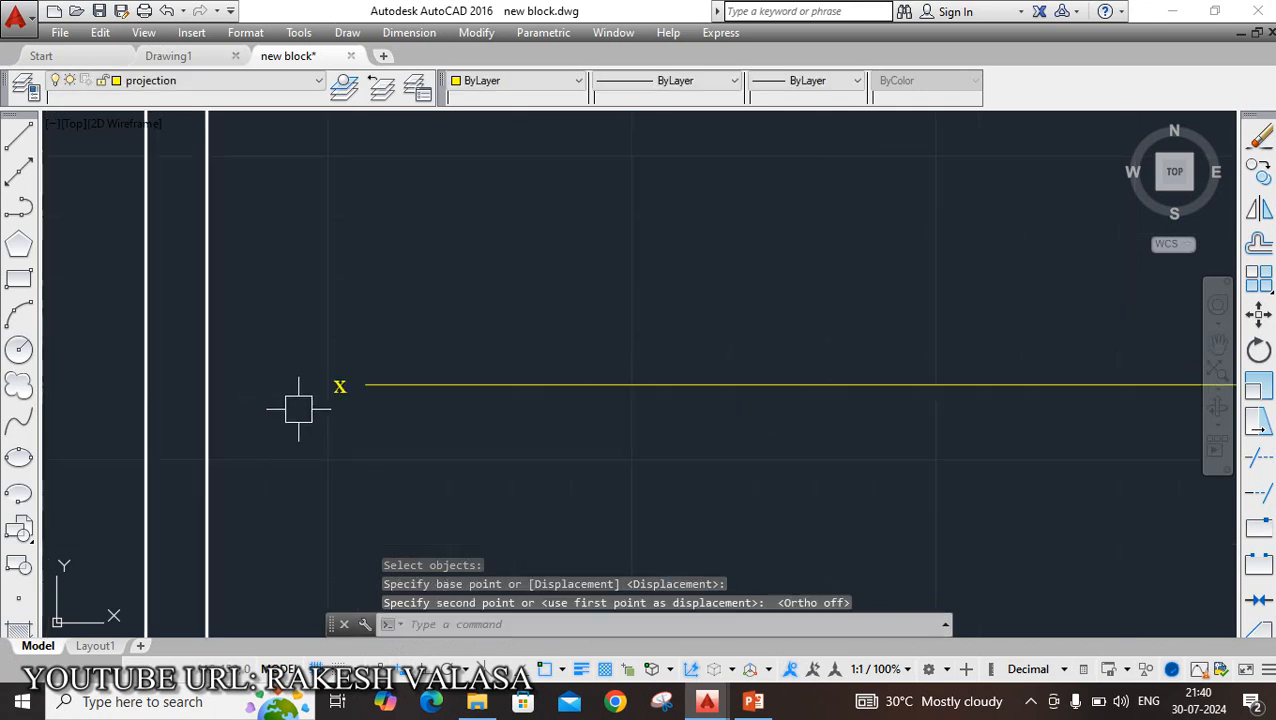
# Step: Move the "y" label so it sits level with and close to the ground line's right end
pyautogui.scroll(-4, 650, 455)
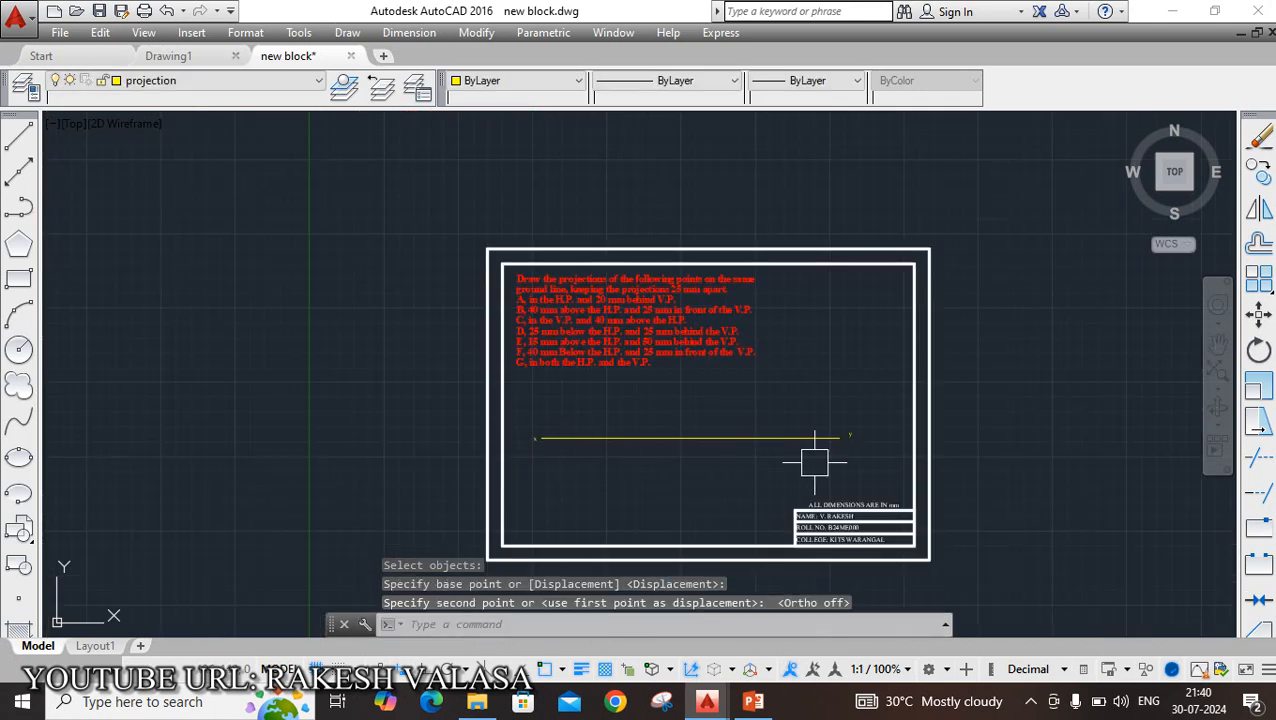
pyautogui.scroll(5, 812, 462)
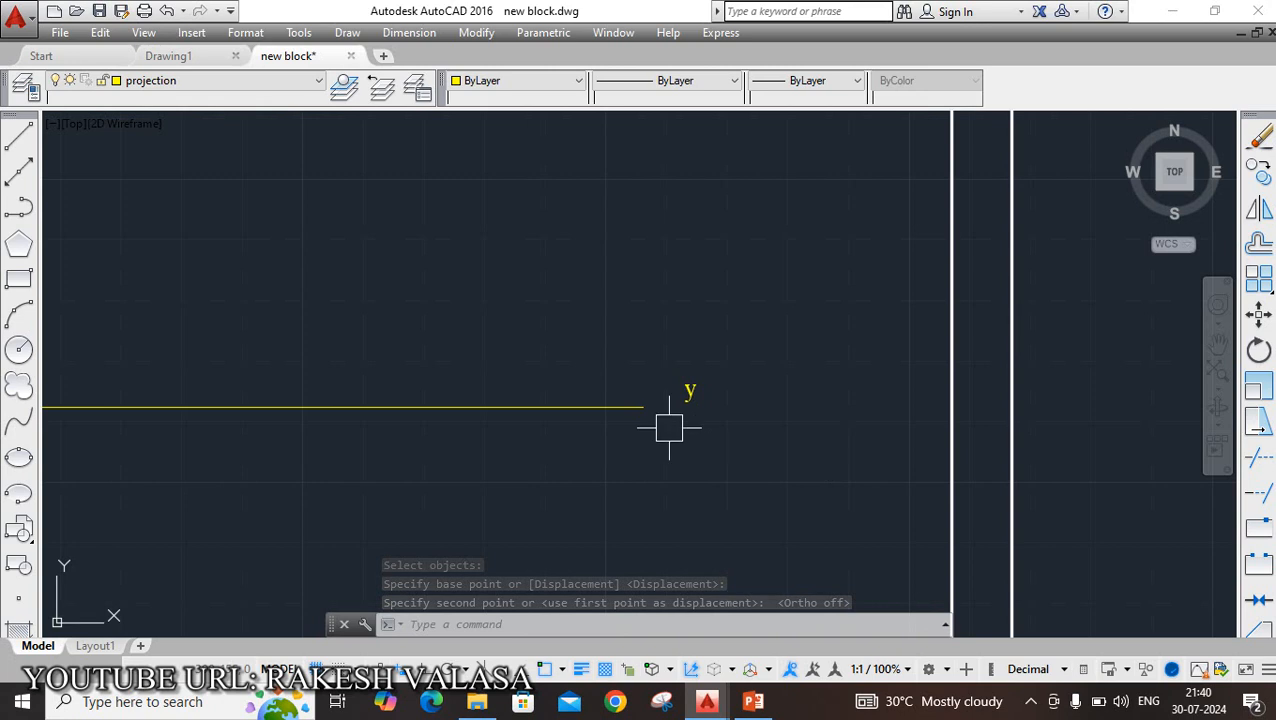
pyautogui.press('Return')
pyautogui.click(689, 390)
pyautogui.press('Return')
pyautogui.click(684, 400)
pyautogui.scroll(3, 686, 393)
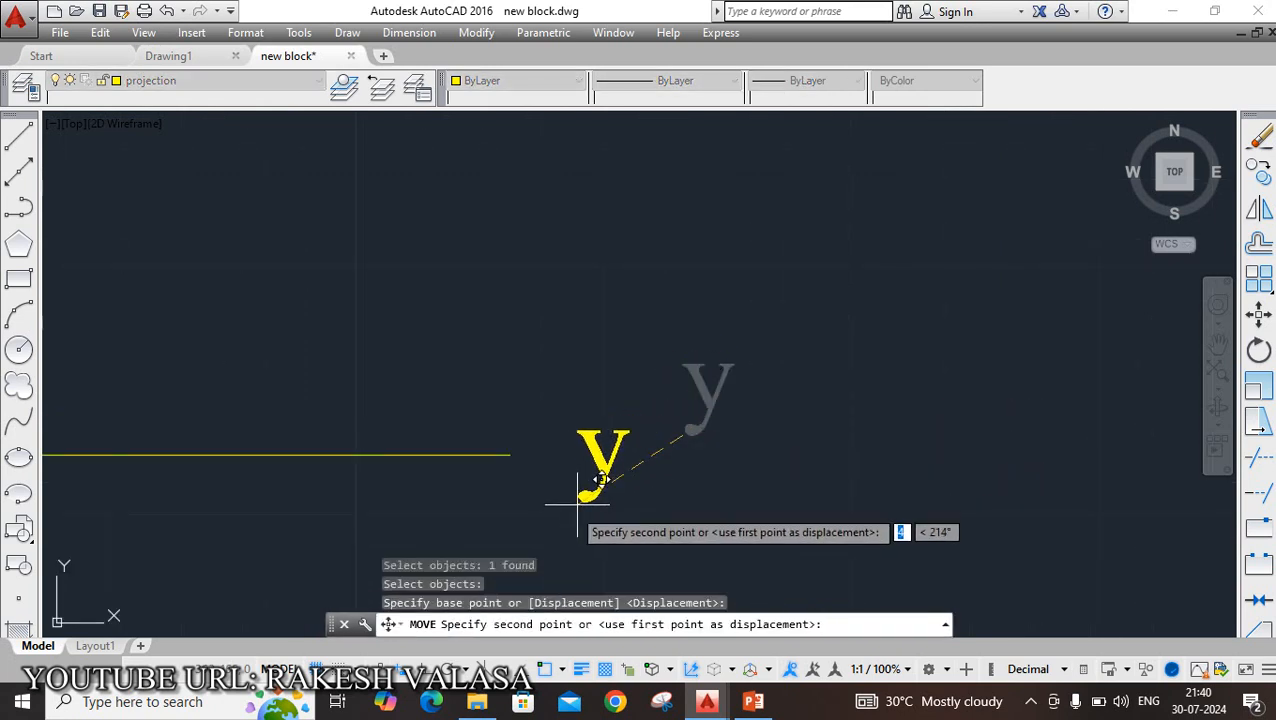
pyautogui.click(586, 470)
pyautogui.scroll(-3, 755, 410)
pyautogui.scroll(-1, 806, 362)
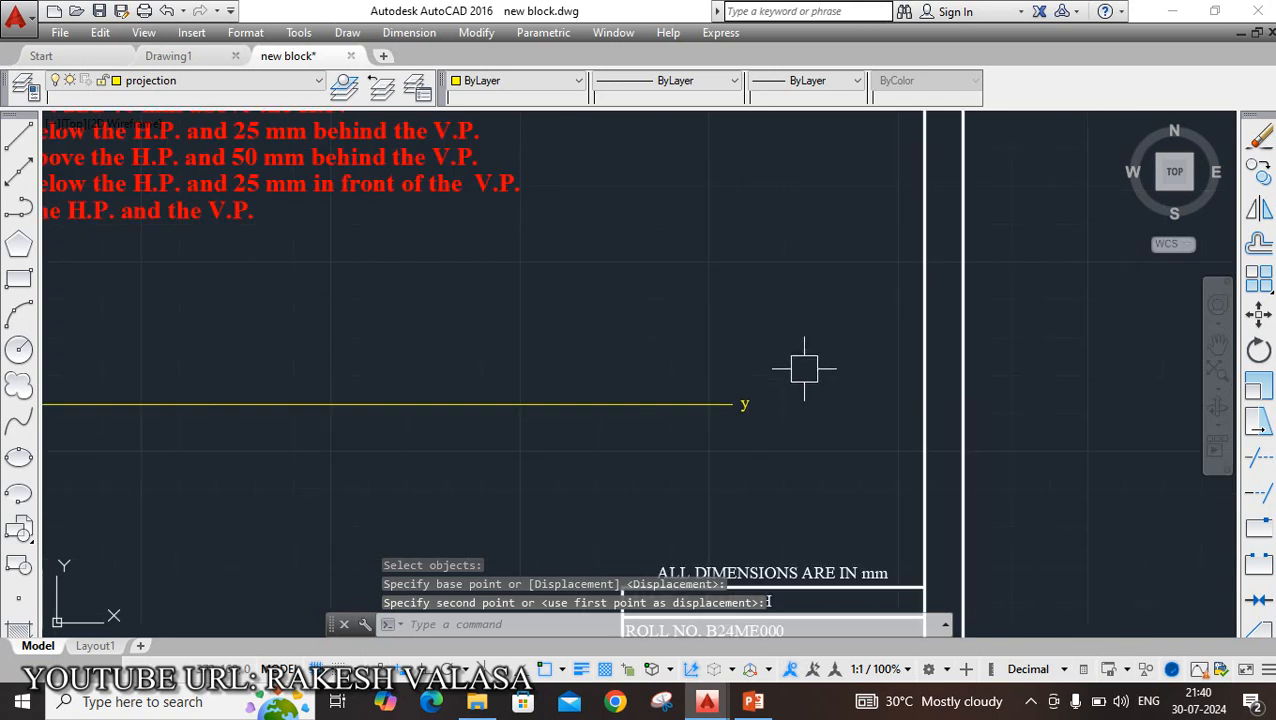
pyautogui.press('Escape')
pyautogui.scroll(-3, 826, 370)
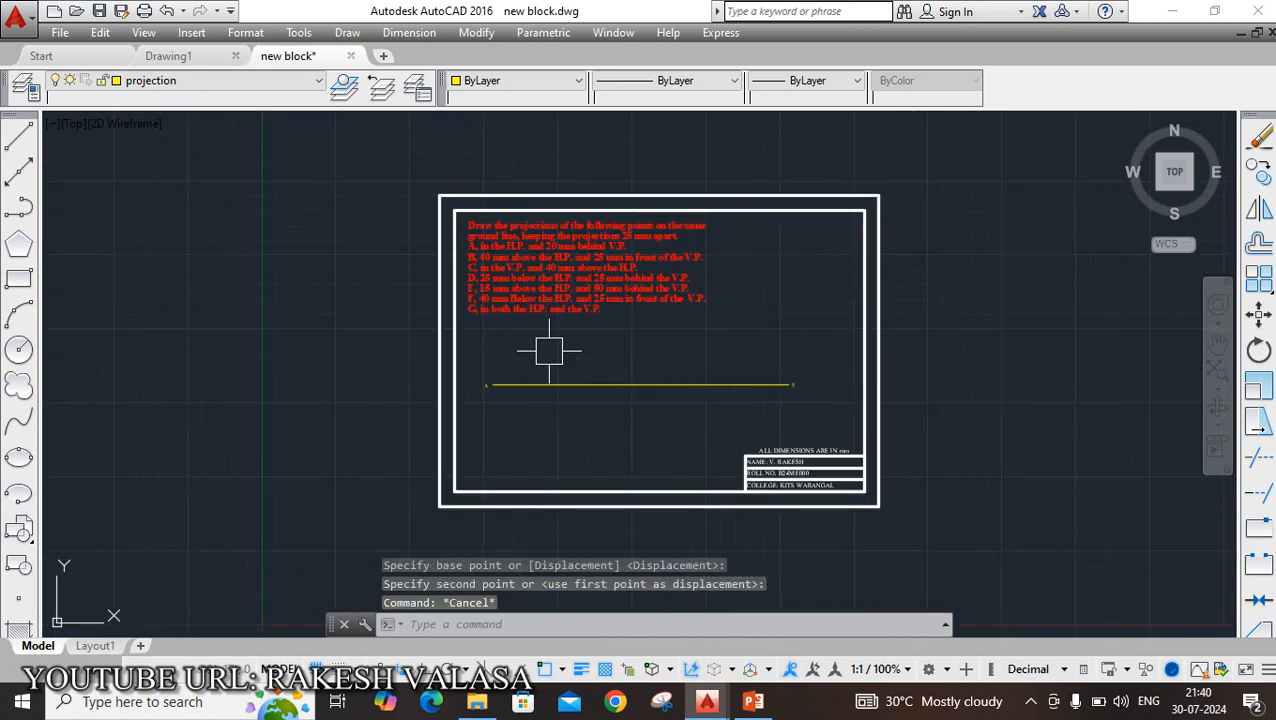
# Step: Divide the xy ground line into 8 equal segments with the Divide command
pyautogui.scroll(4, 484, 268)
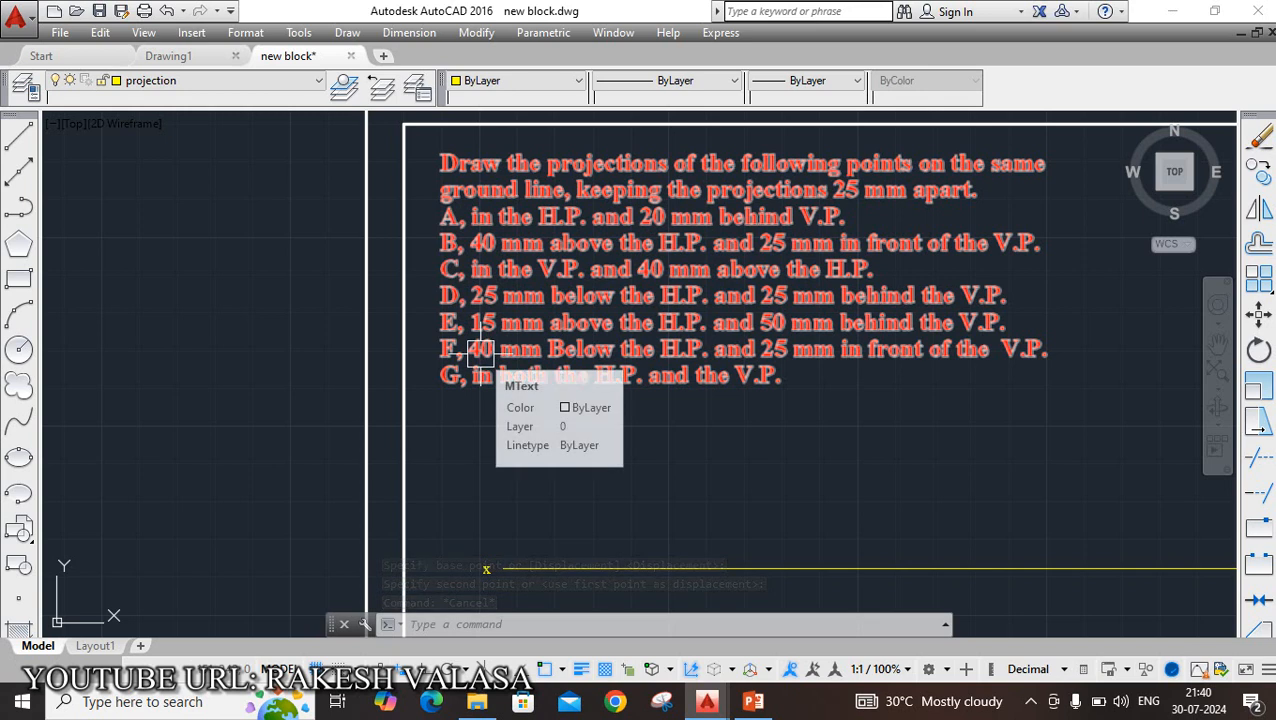
pyautogui.scroll(-2, 435, 300)
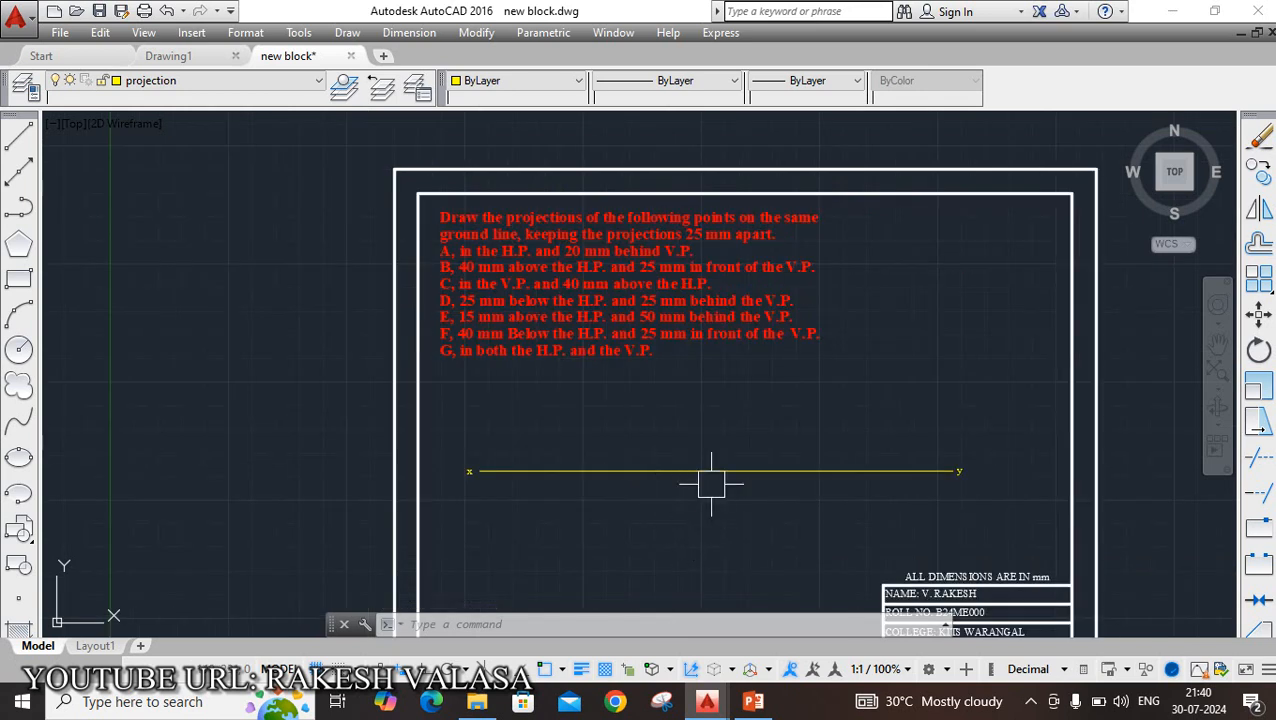
pyautogui.scroll(2, 711, 484)
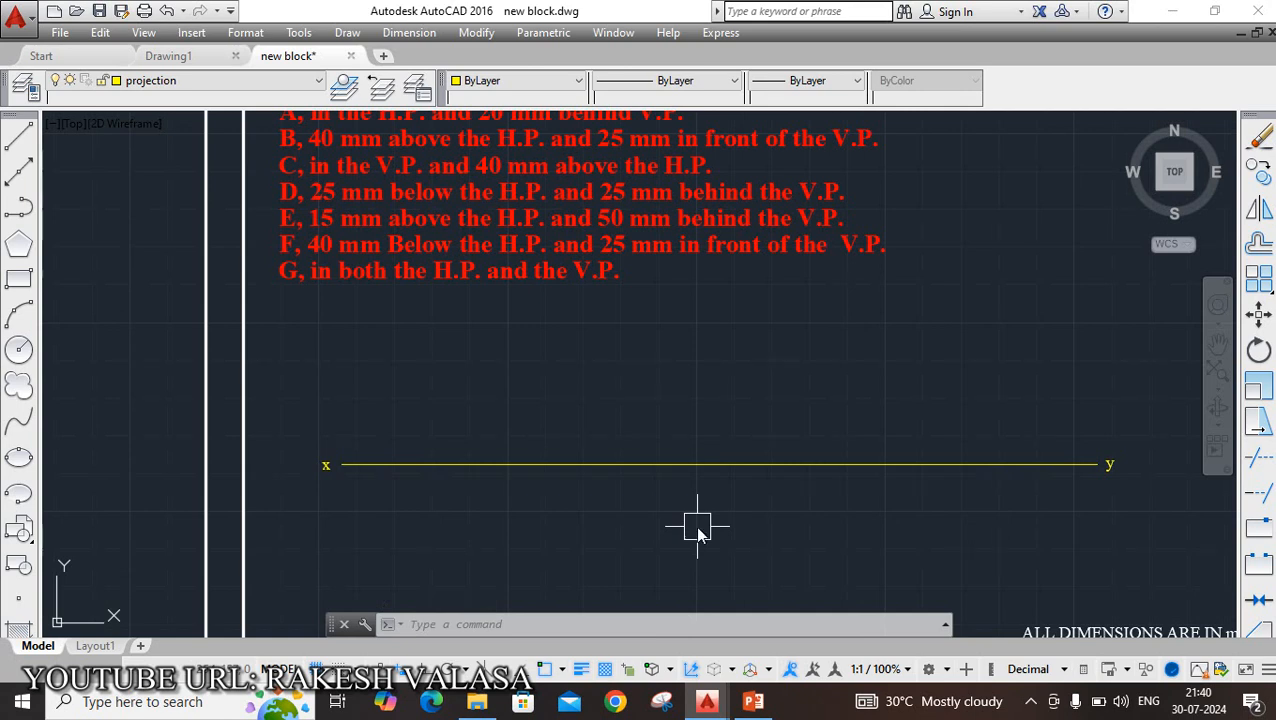
pyautogui.write('iv')
pyautogui.press('Return')
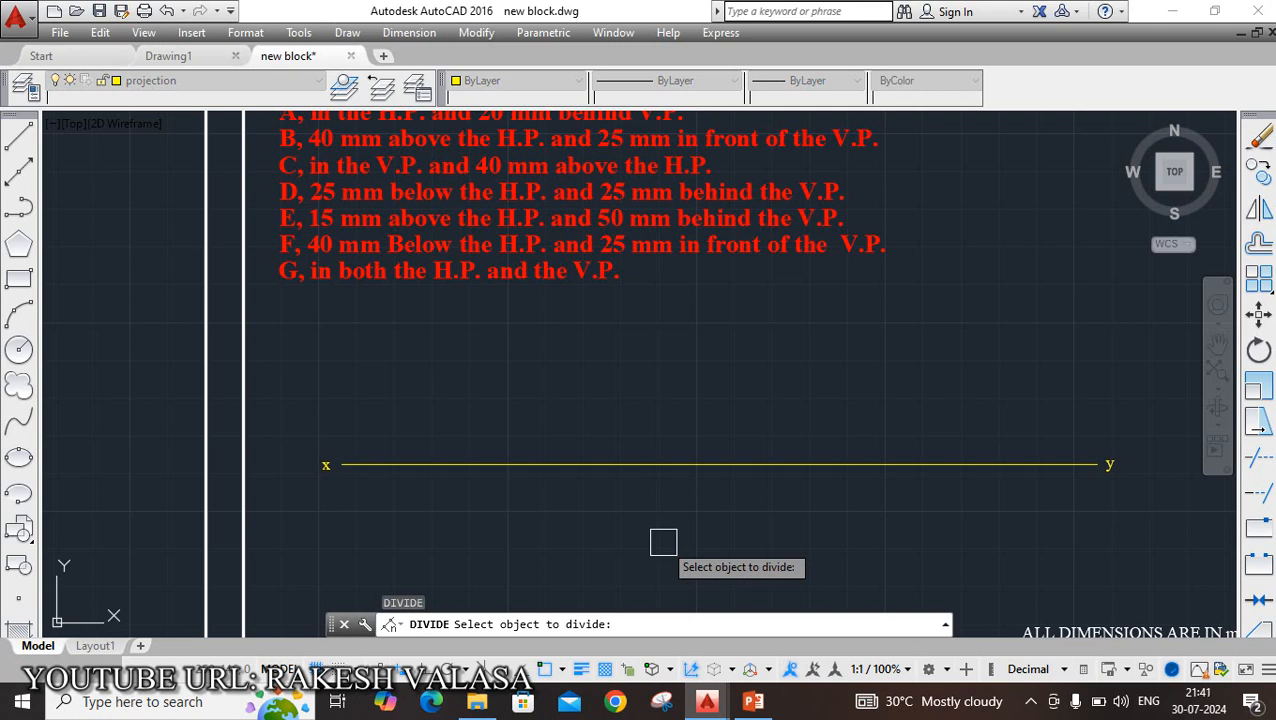
pyautogui.click(671, 465)
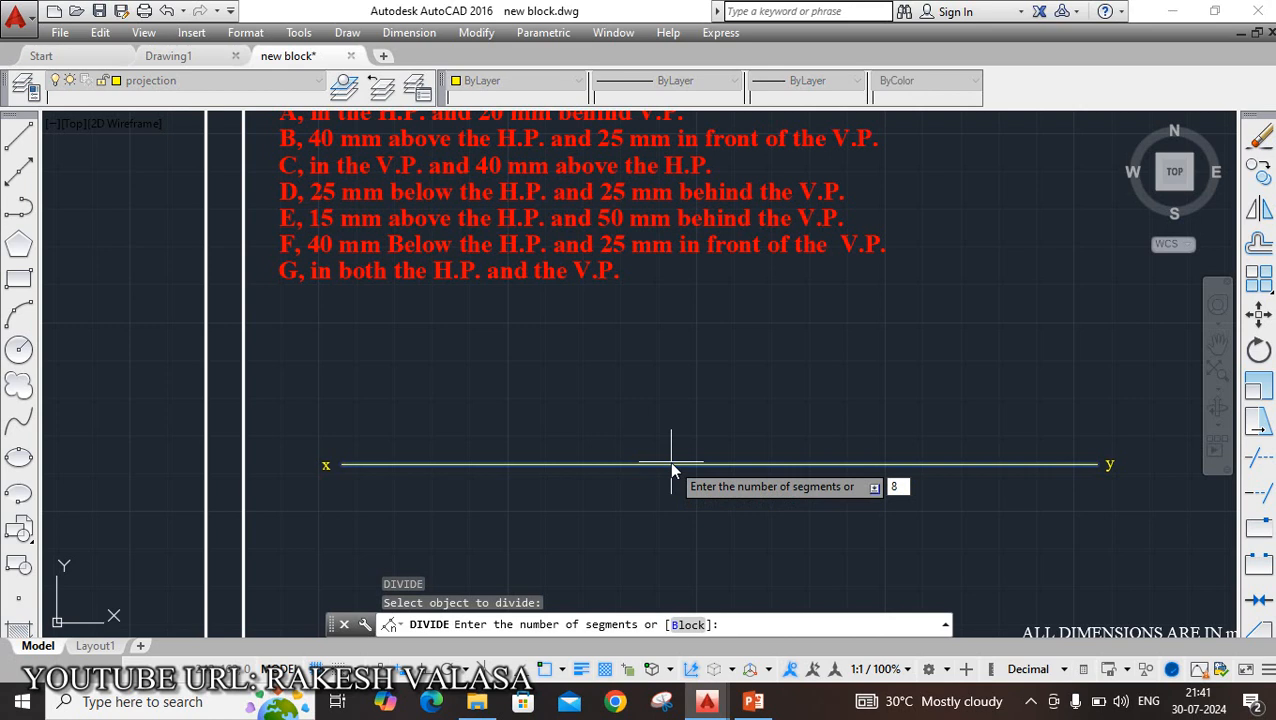
pyautogui.press('Return')
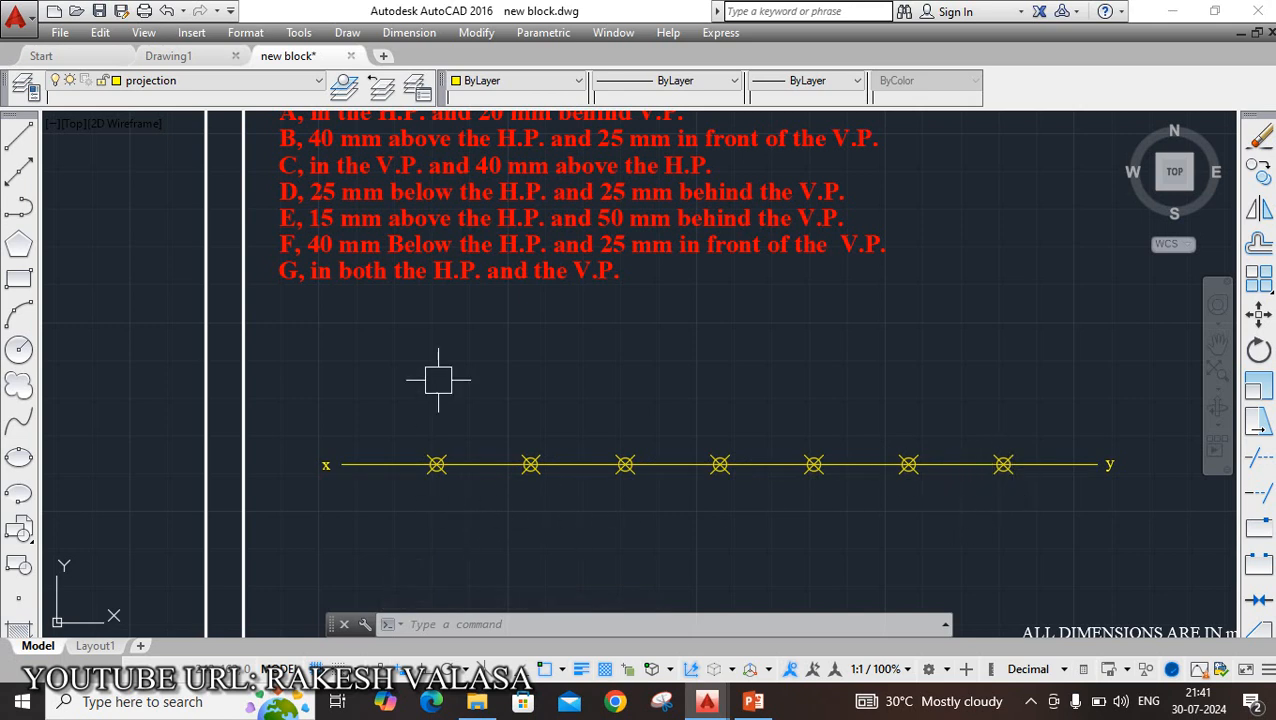
# Step: Check the point style settings and accept the circled X style with a point size of 5% relative to the screen
pyautogui.scroll(-2, 592, 482)
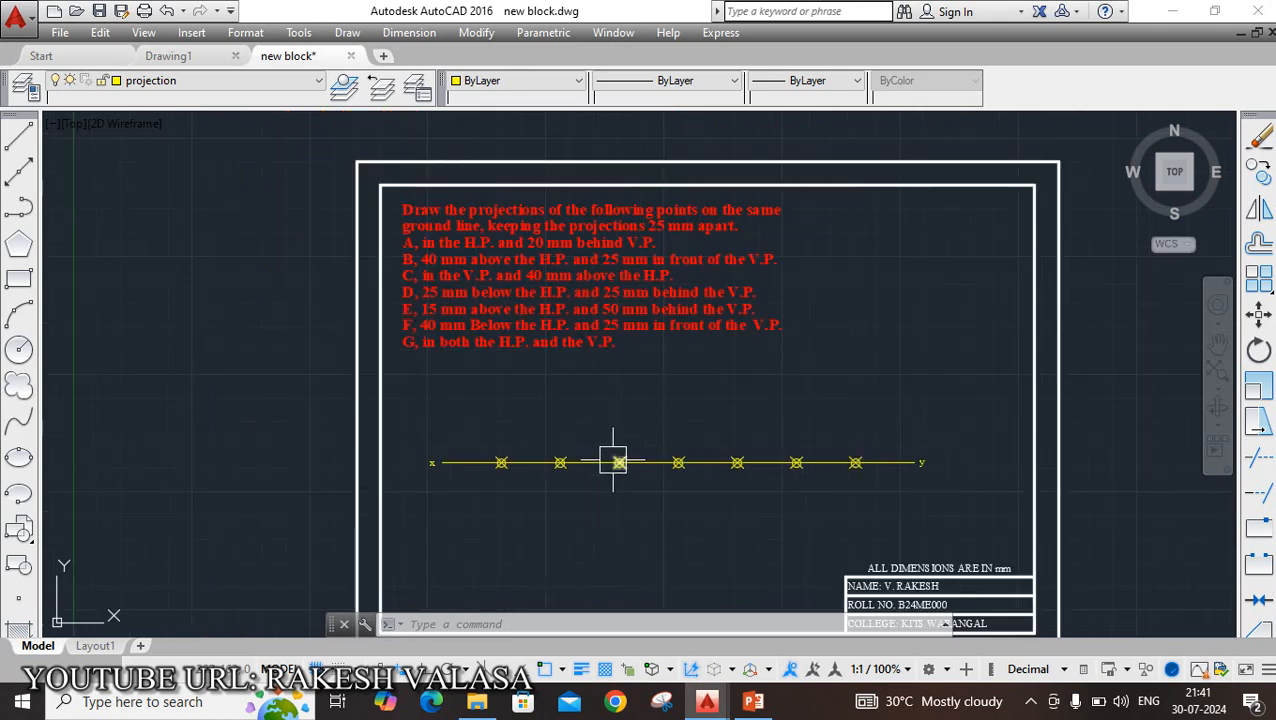
pyautogui.scroll(2, 528, 490)
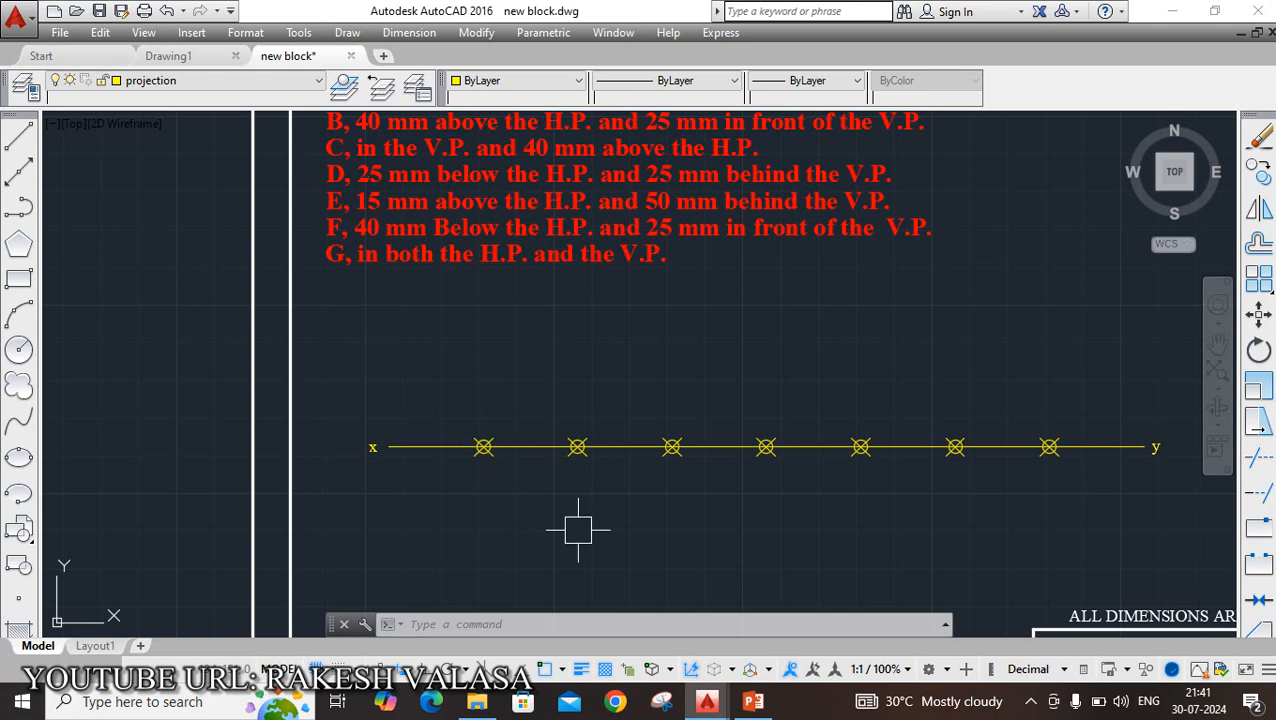
pyautogui.write('DDPTYp')
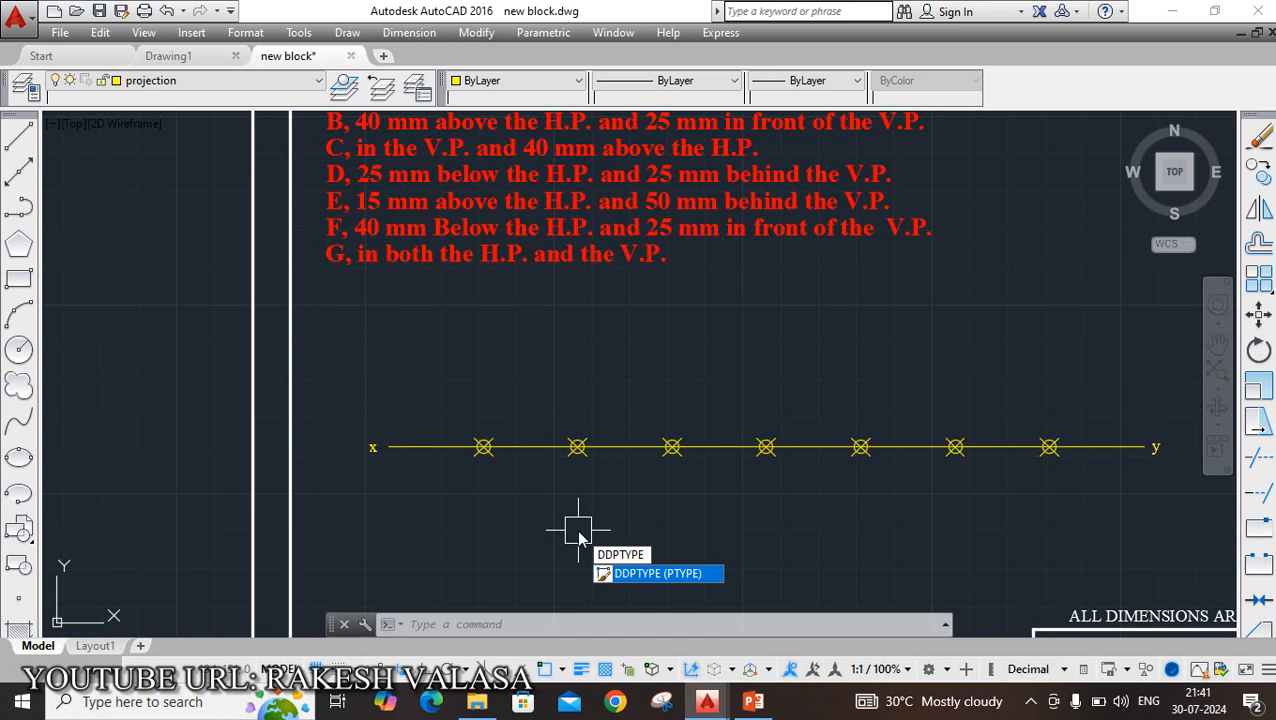
pyautogui.press('Return')
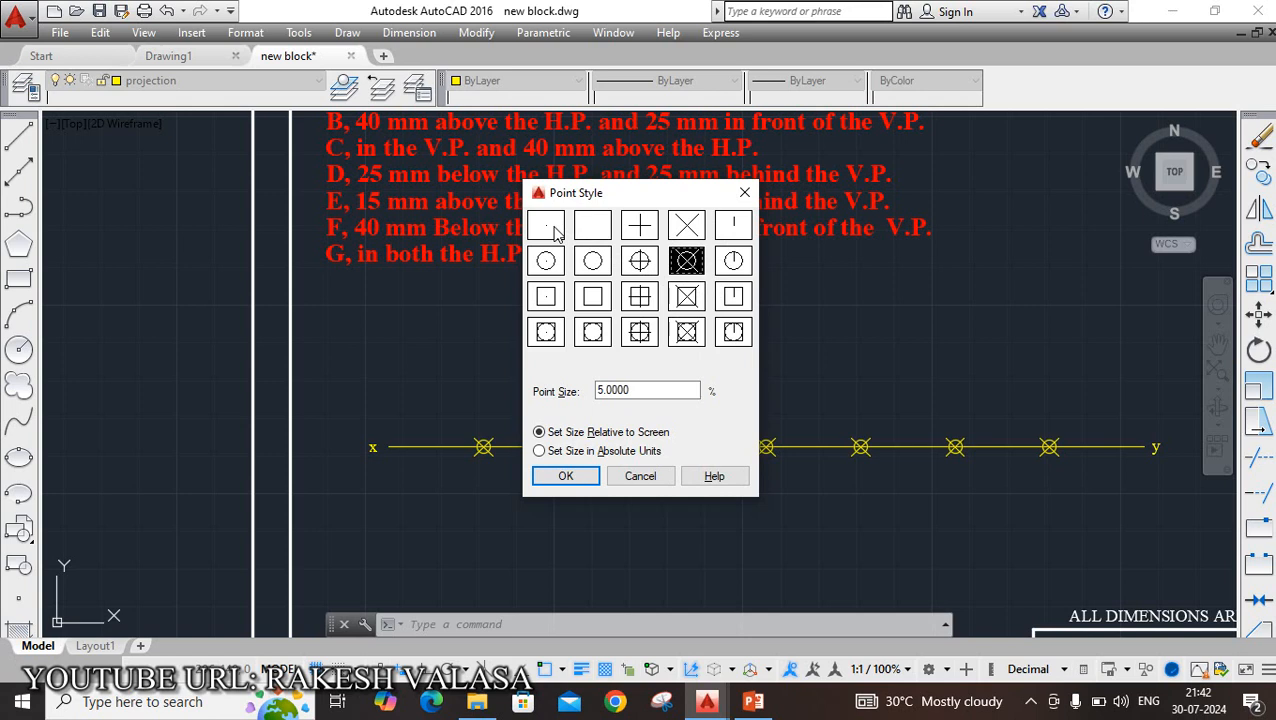
pyautogui.click(583, 477)
# Step: Compare the projection spacing required in the problem text with the division points on the ground line
pyautogui.scroll(-2, 583, 480)
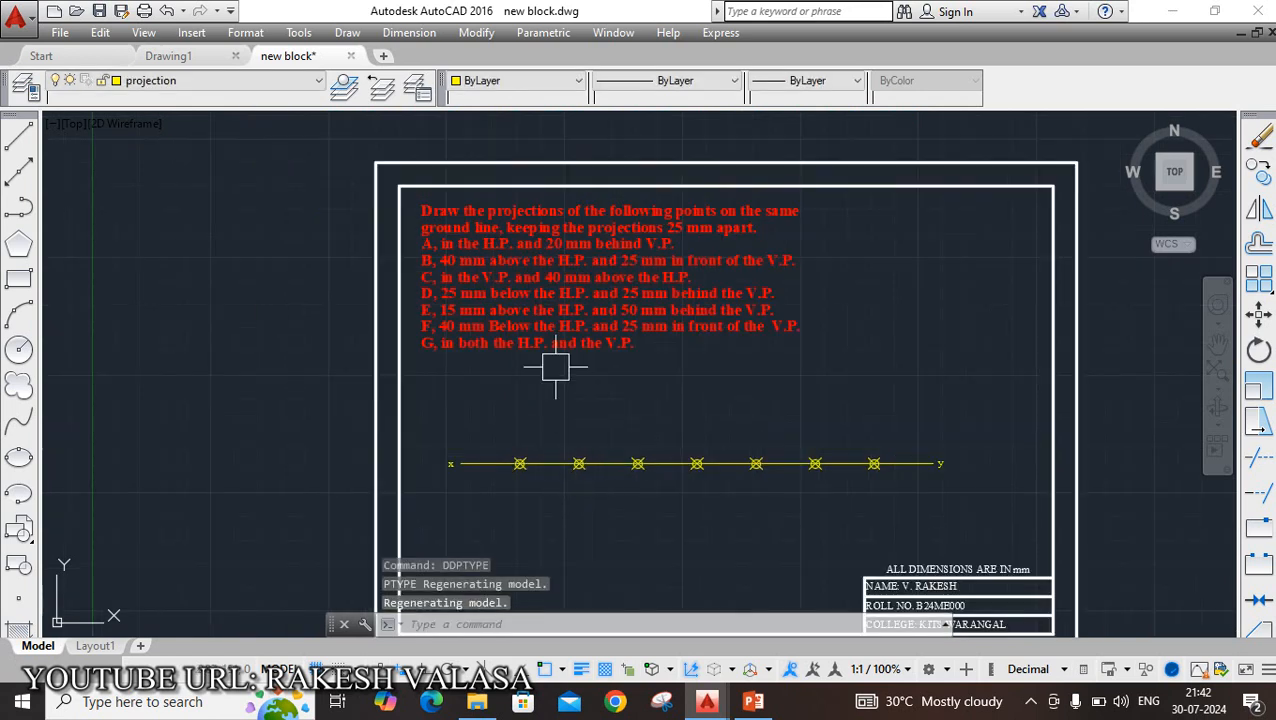
pyautogui.scroll(3, 515, 293)
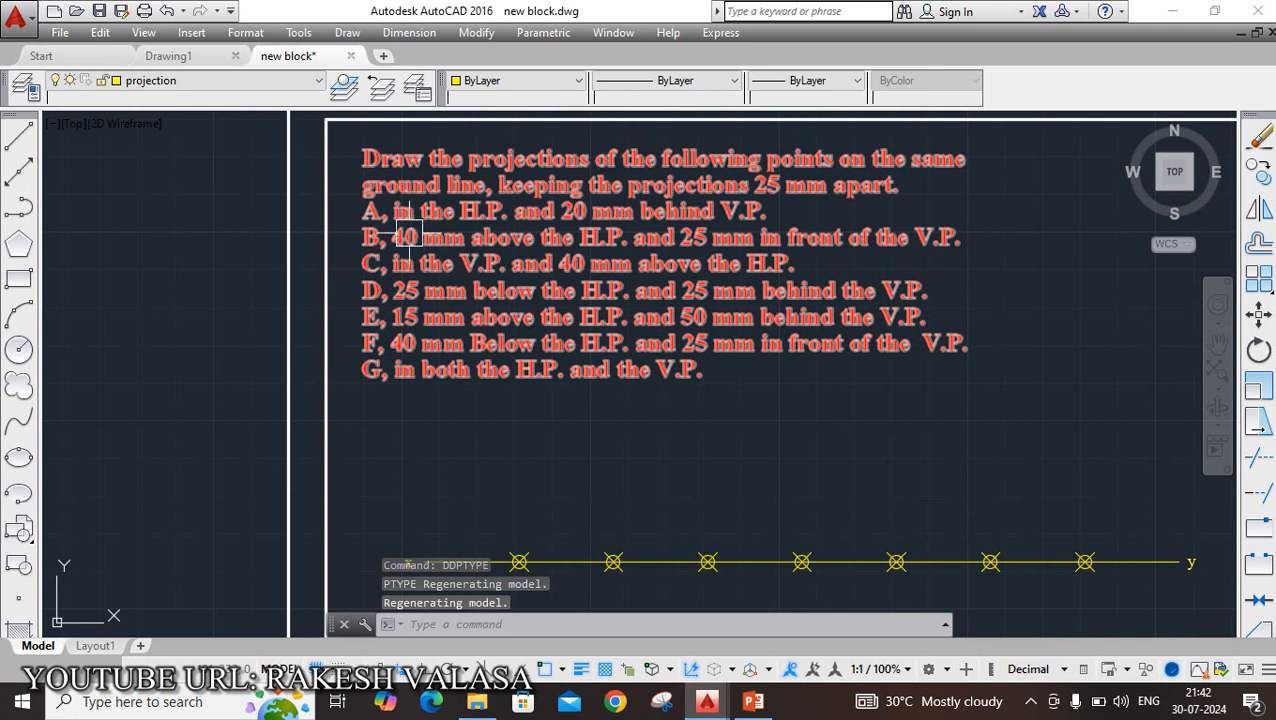
pyautogui.scroll(-3, 560, 245)
pyautogui.scroll(2, 571, 320)
pyautogui.scroll(2, 571, 320)
pyautogui.scroll(-3, 581, 345)
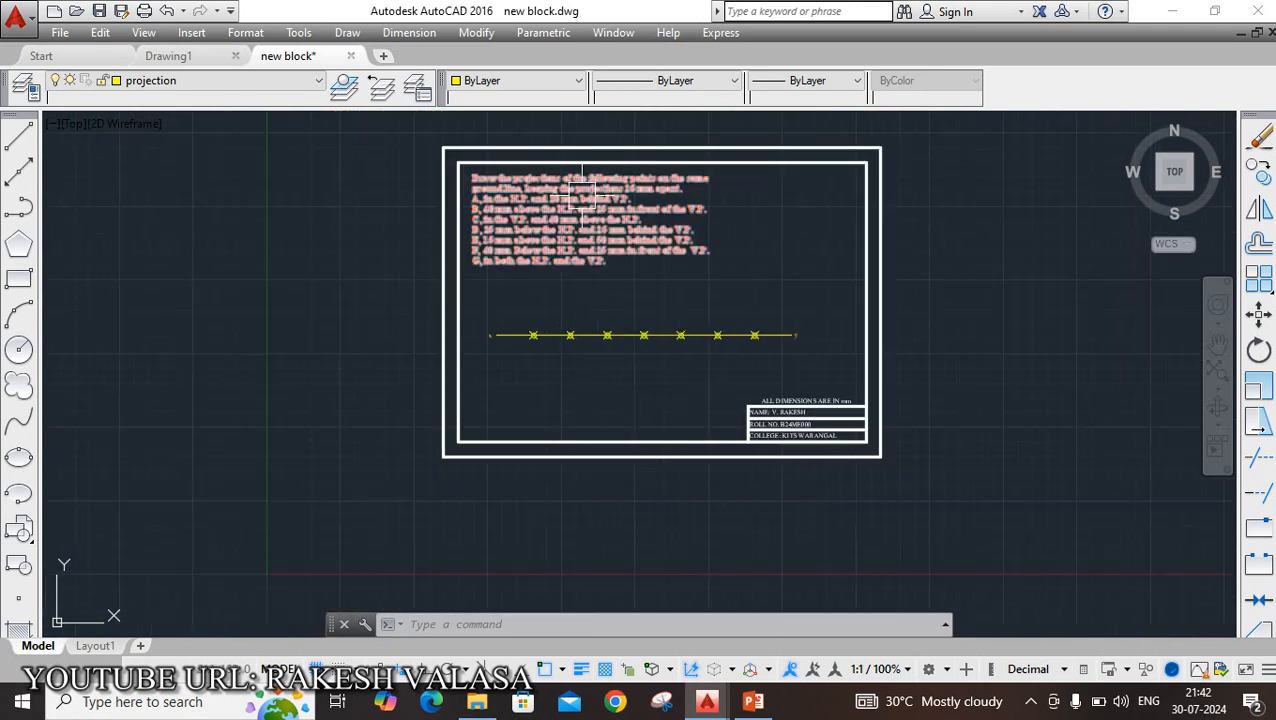
pyautogui.scroll(2, 580, 180)
pyautogui.scroll(2, 580, 180)
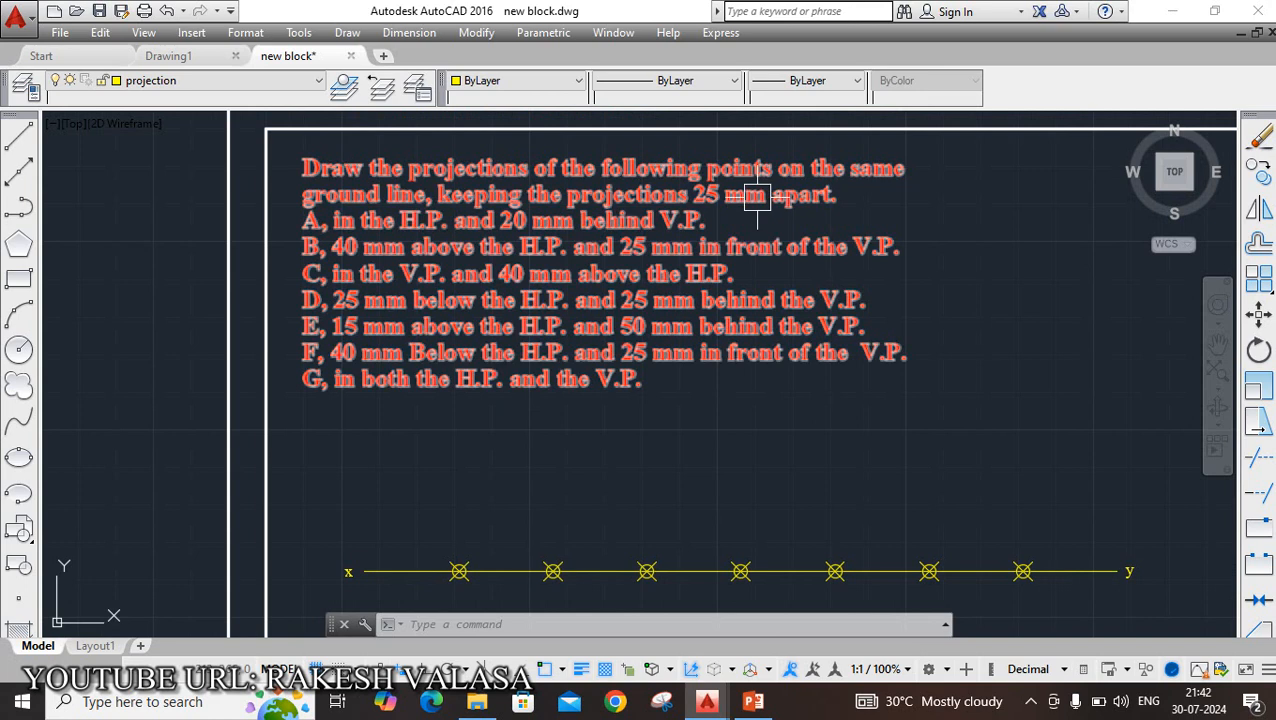
pyautogui.scroll(-2, 757, 194)
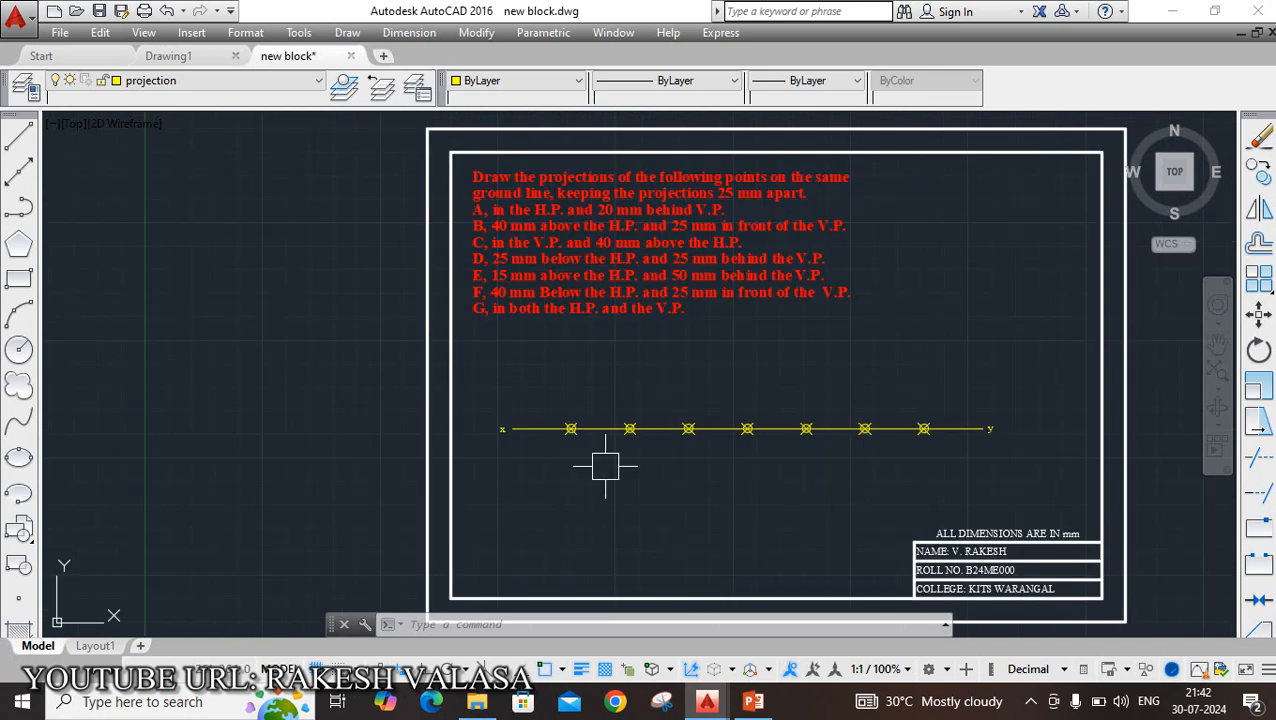
# Step: Check the spacing between the first two division points with a linear dimension preview, without placing the dimension
pyautogui.scroll(2, 605, 462)
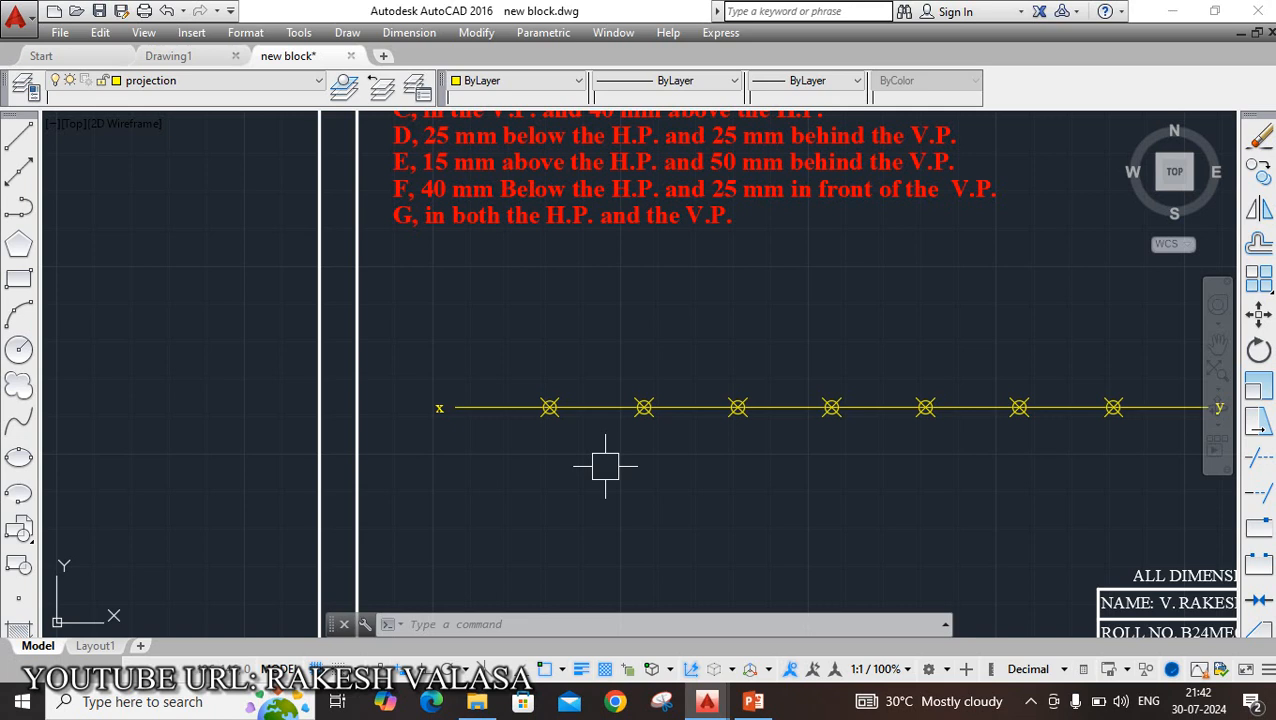
pyautogui.write('dli')
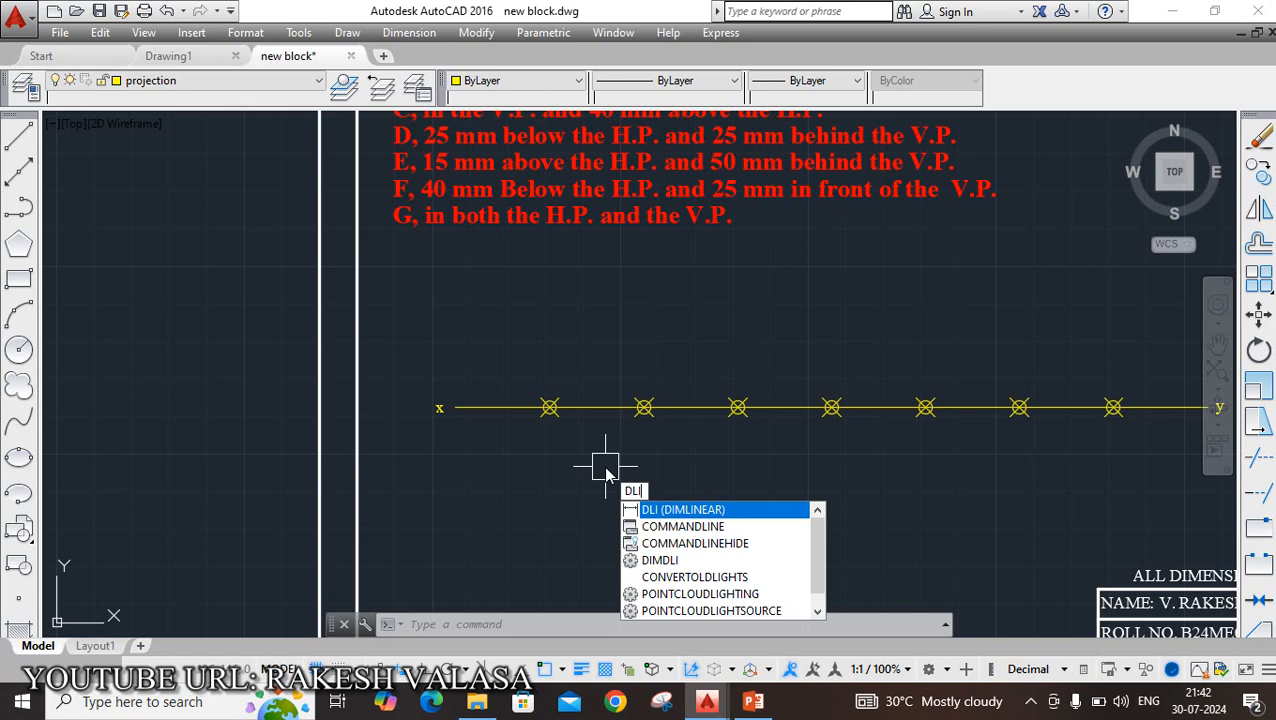
pyautogui.press('Return')
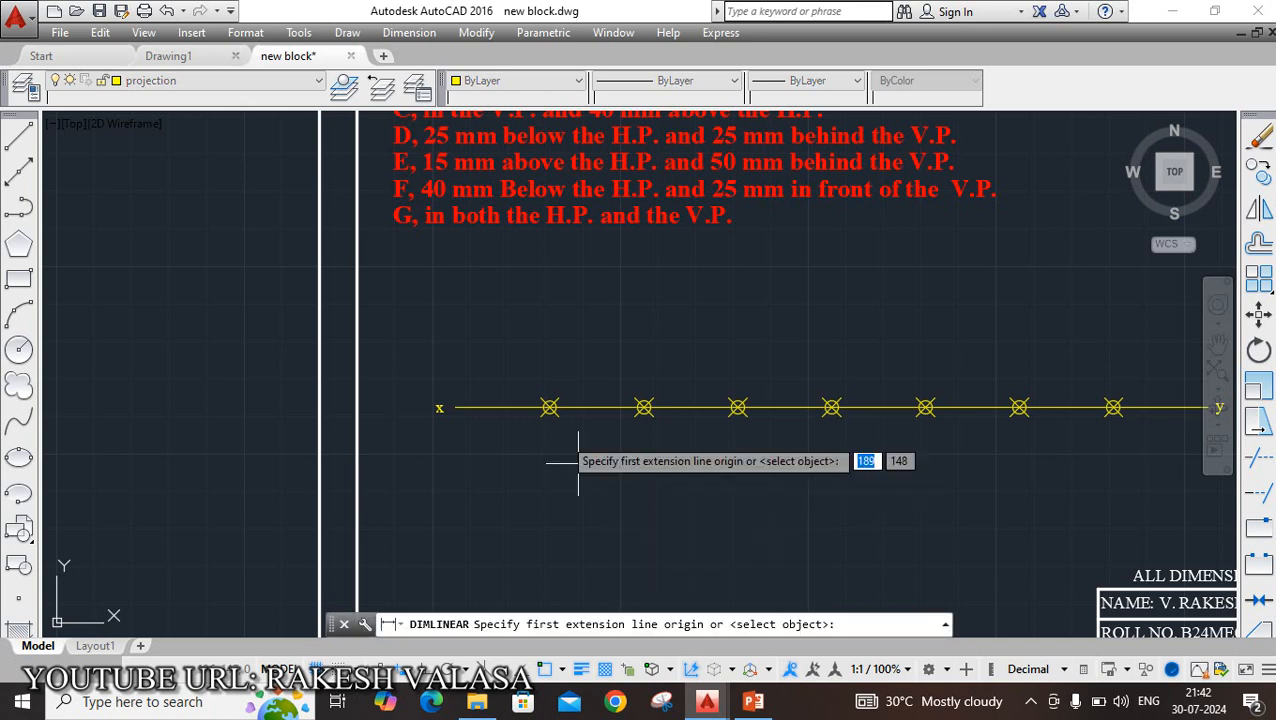
pyautogui.click(544, 670)
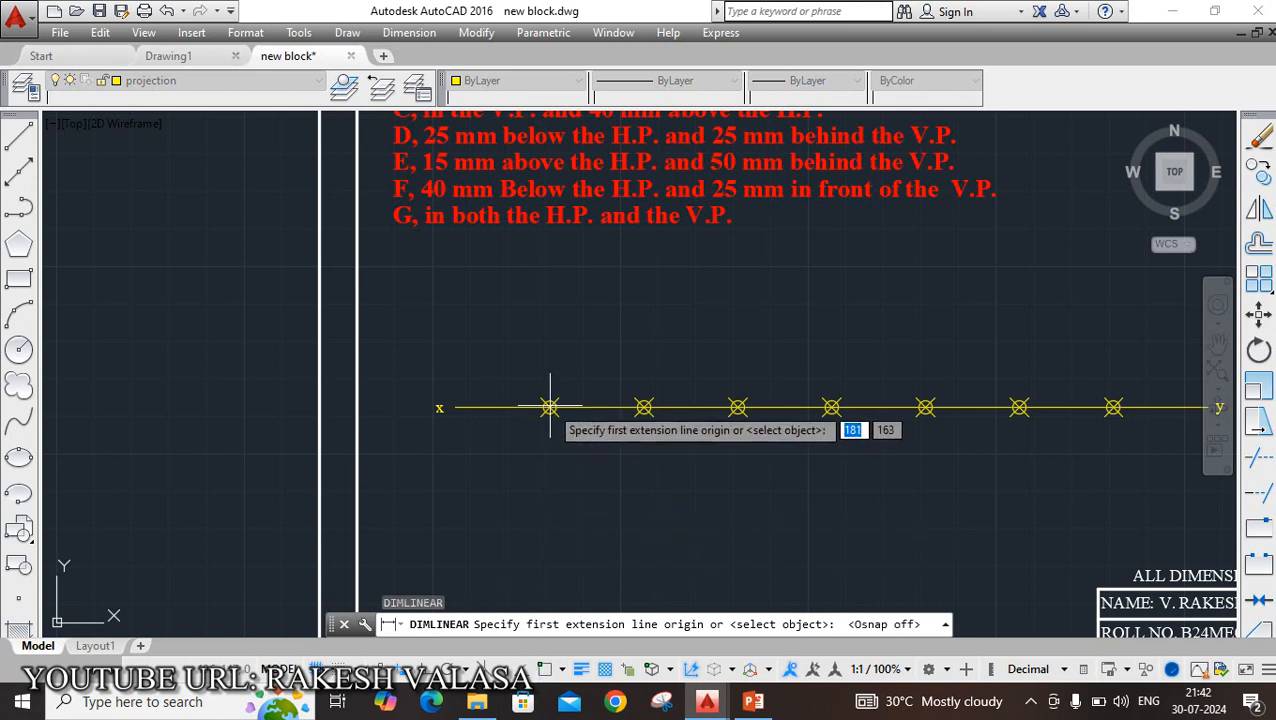
pyautogui.click(544, 670)
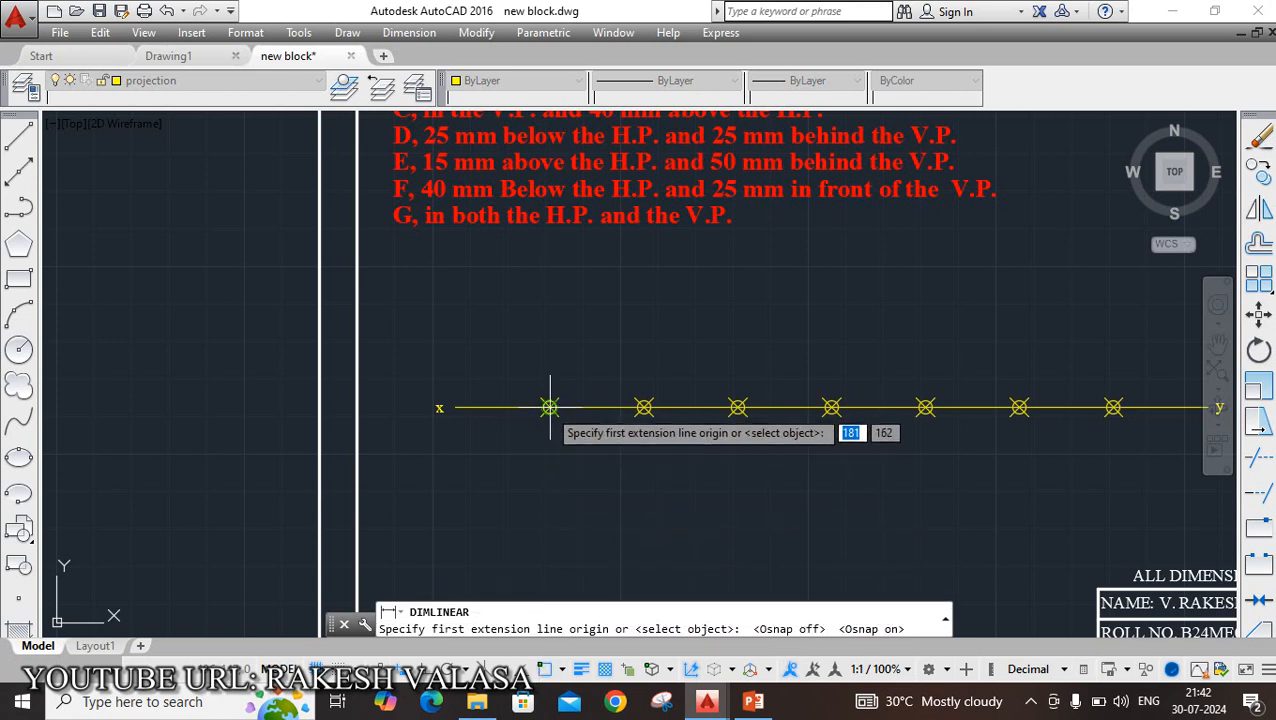
pyautogui.click(547, 408)
pyautogui.click(643, 407)
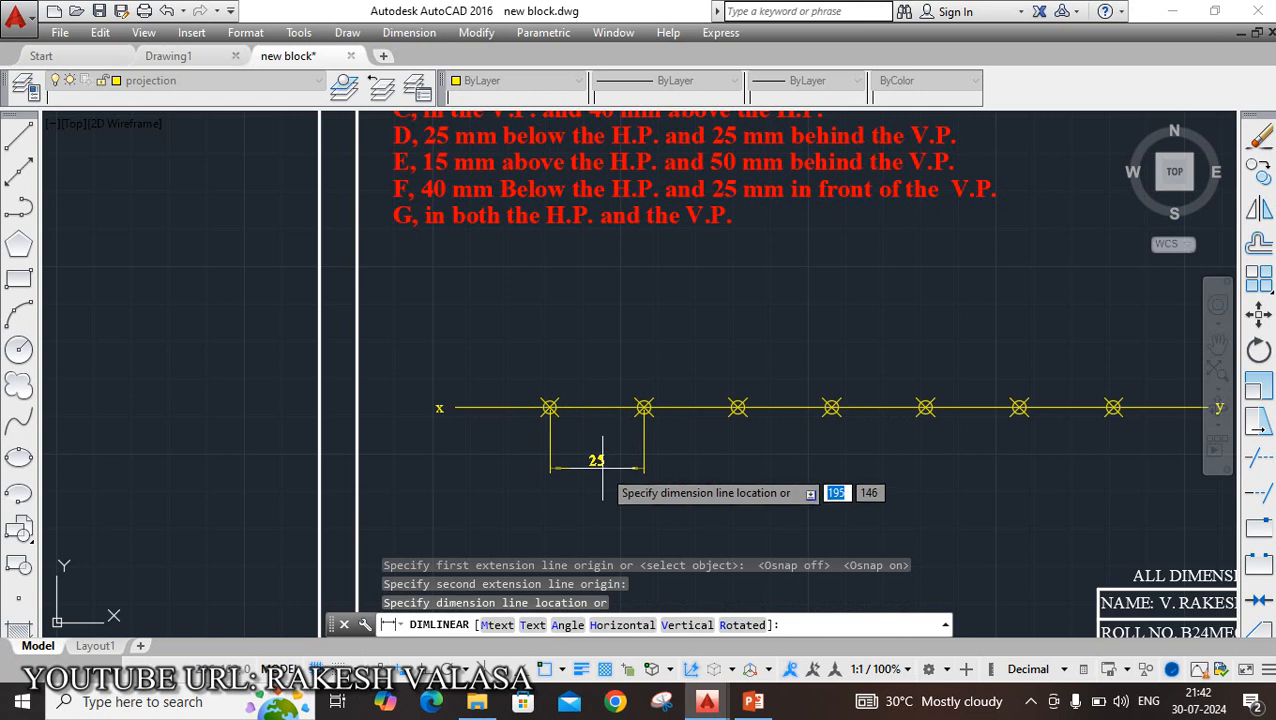
pyautogui.press('Escape')
# Step: Read point A's conditions in the problem text and locate its division point on the ground line
pyautogui.scroll(-2, 646, 501)
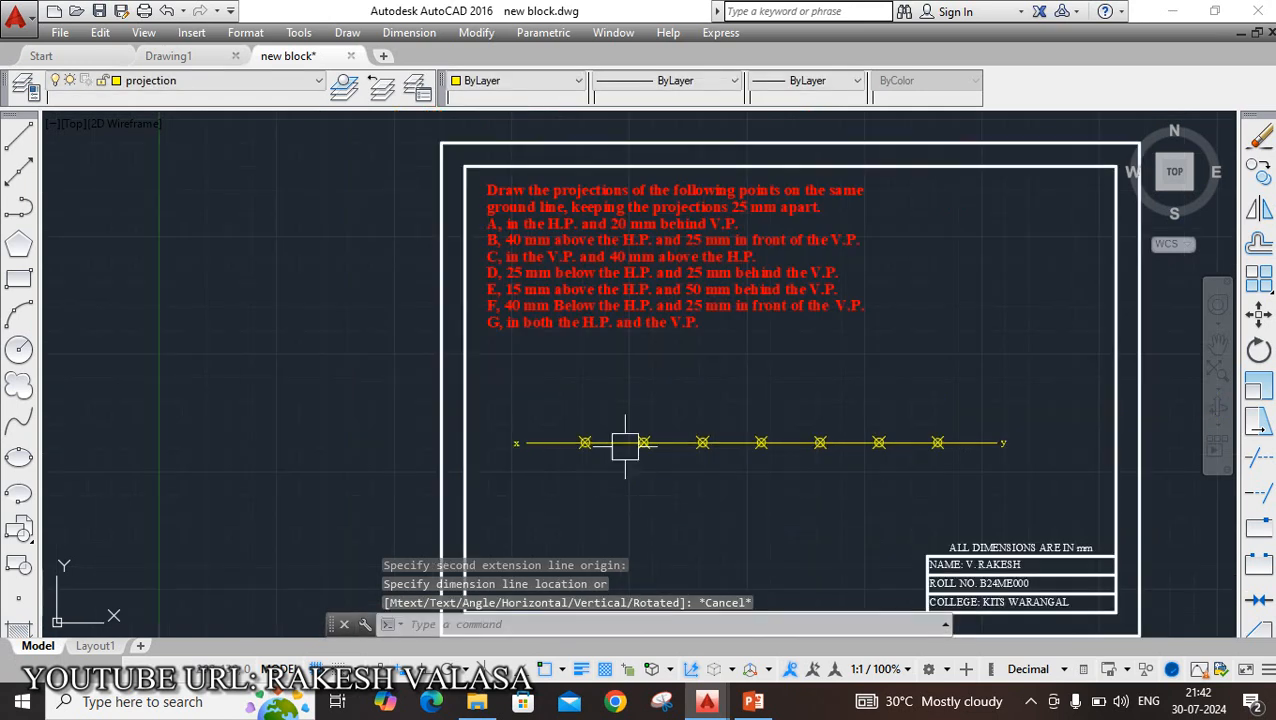
pyautogui.scroll(3, 524, 208)
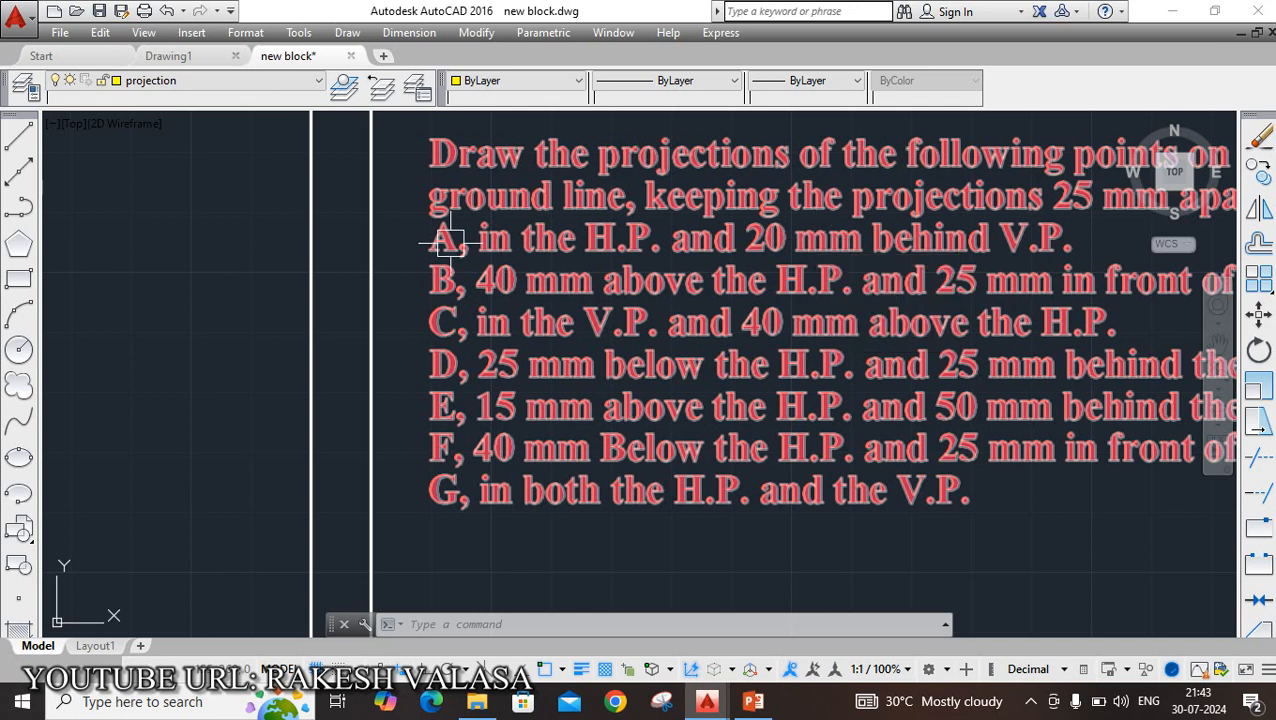
pyautogui.scroll(-2, 600, 248)
pyautogui.scroll(-3, 620, 560)
pyautogui.scroll(3, 668, 494)
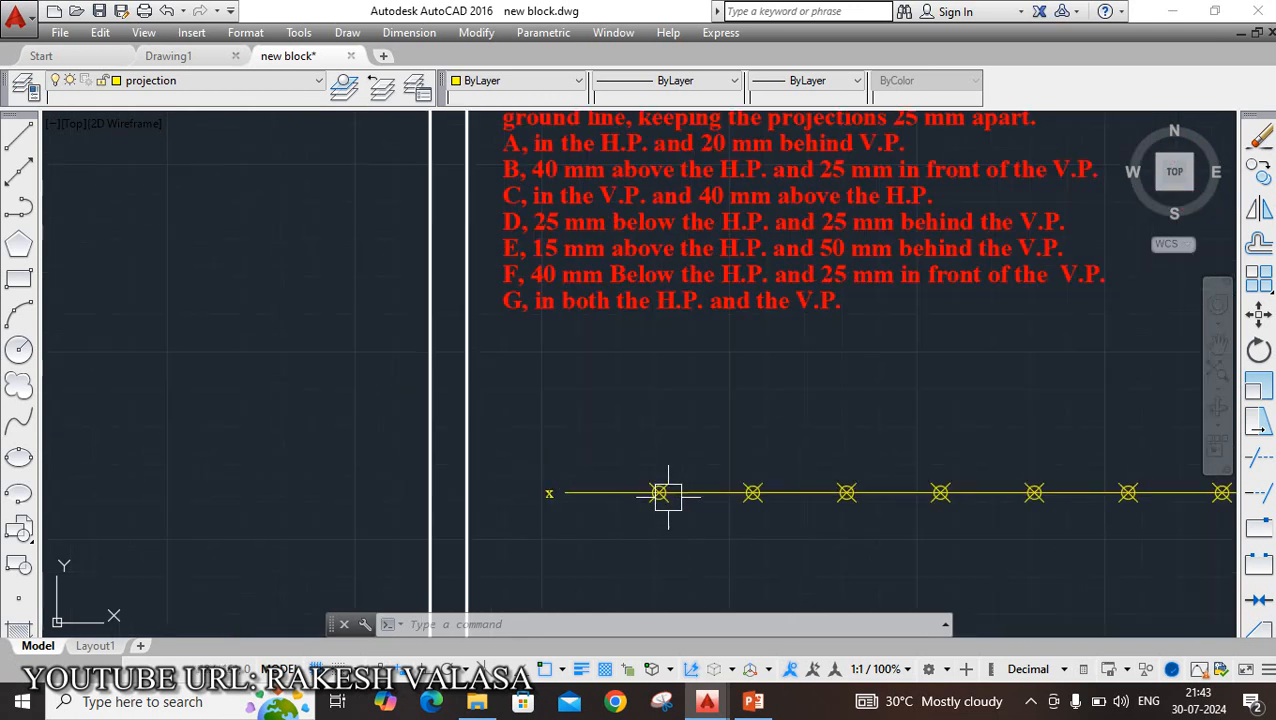
pyautogui.scroll(-2, 668, 494)
pyautogui.scroll(2, 683, 347)
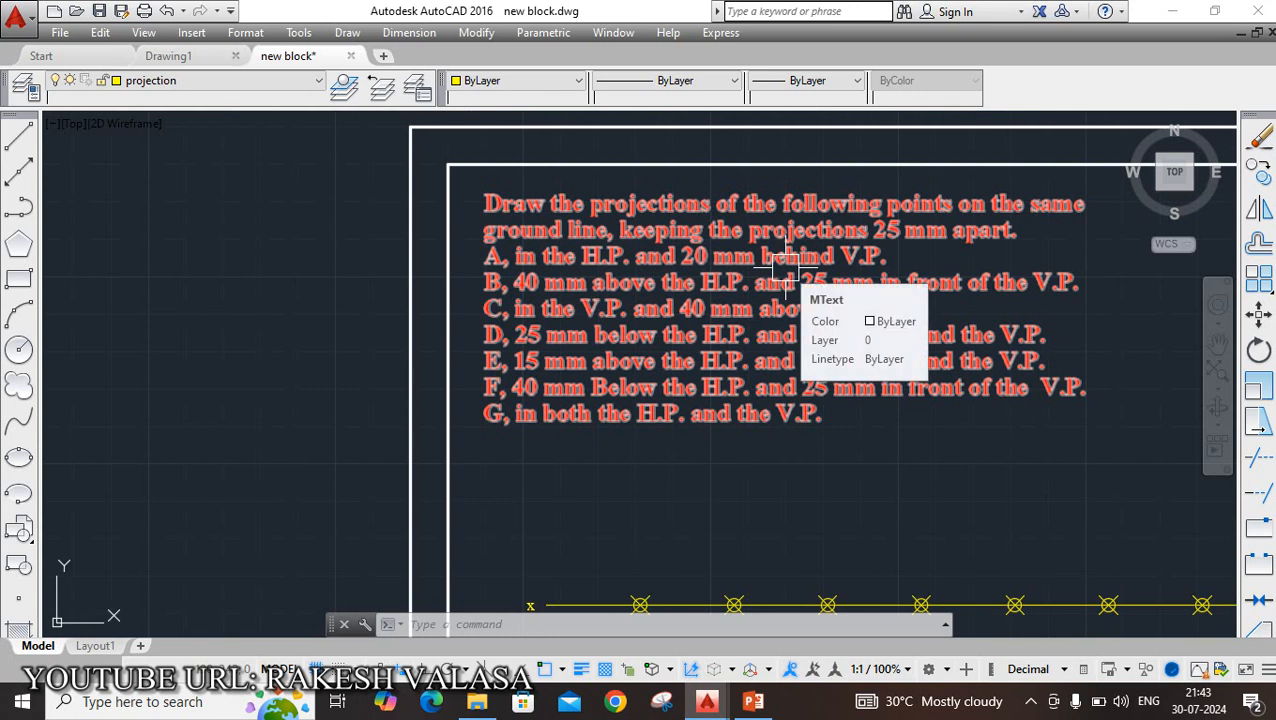
pyautogui.scroll(-2, 780, 275)
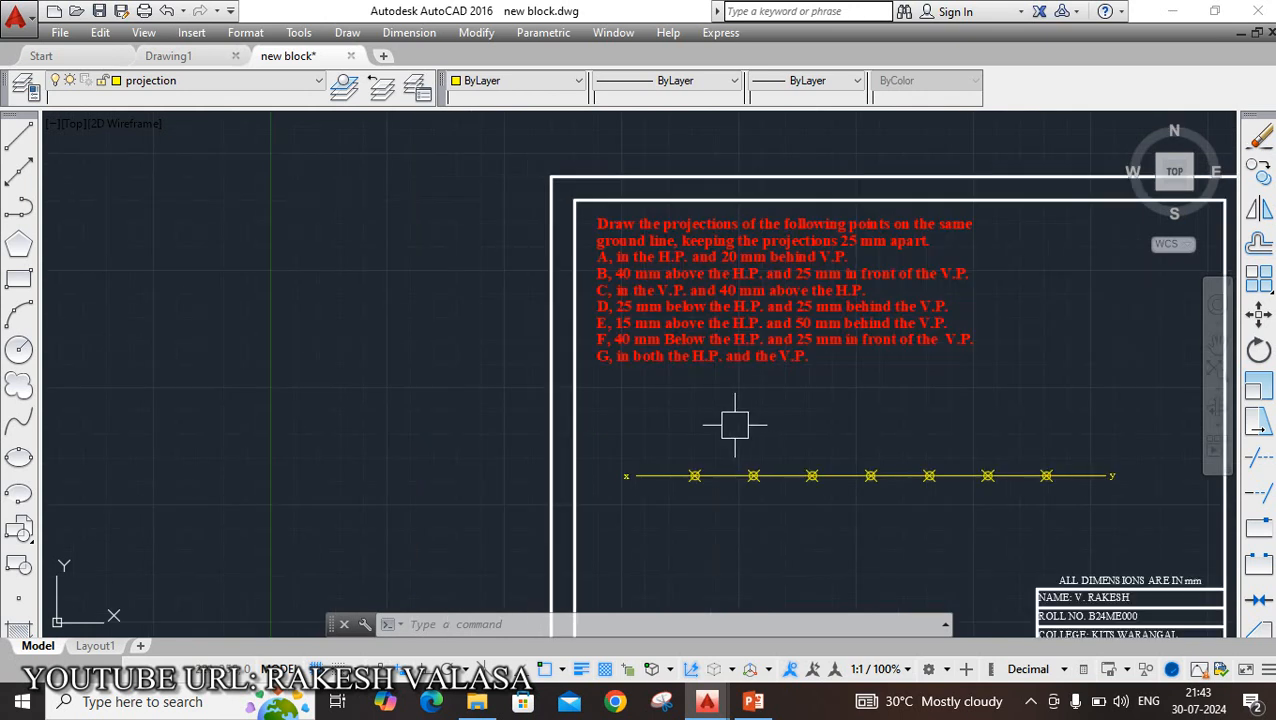
pyautogui.scroll(2, 700, 472)
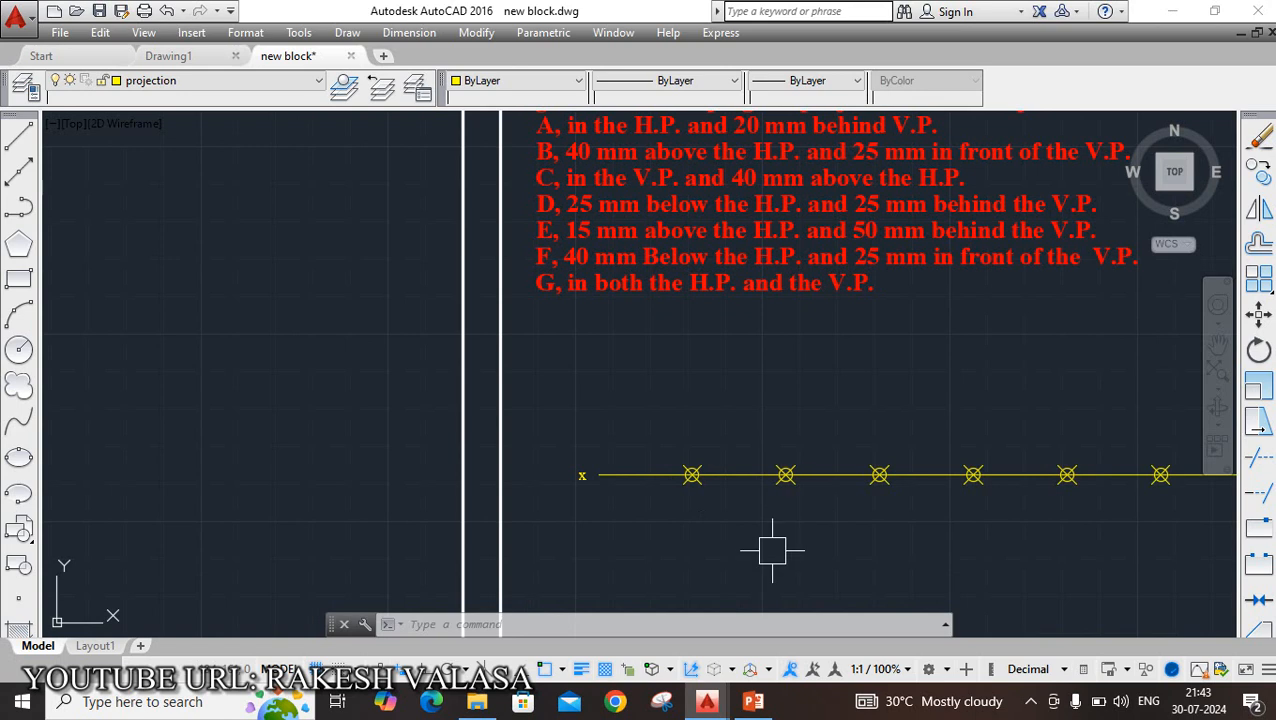
# Step: Draw a 20 mm vertical line upward from the first division point on the ground line, with ortho mode on
pyautogui.write('l')
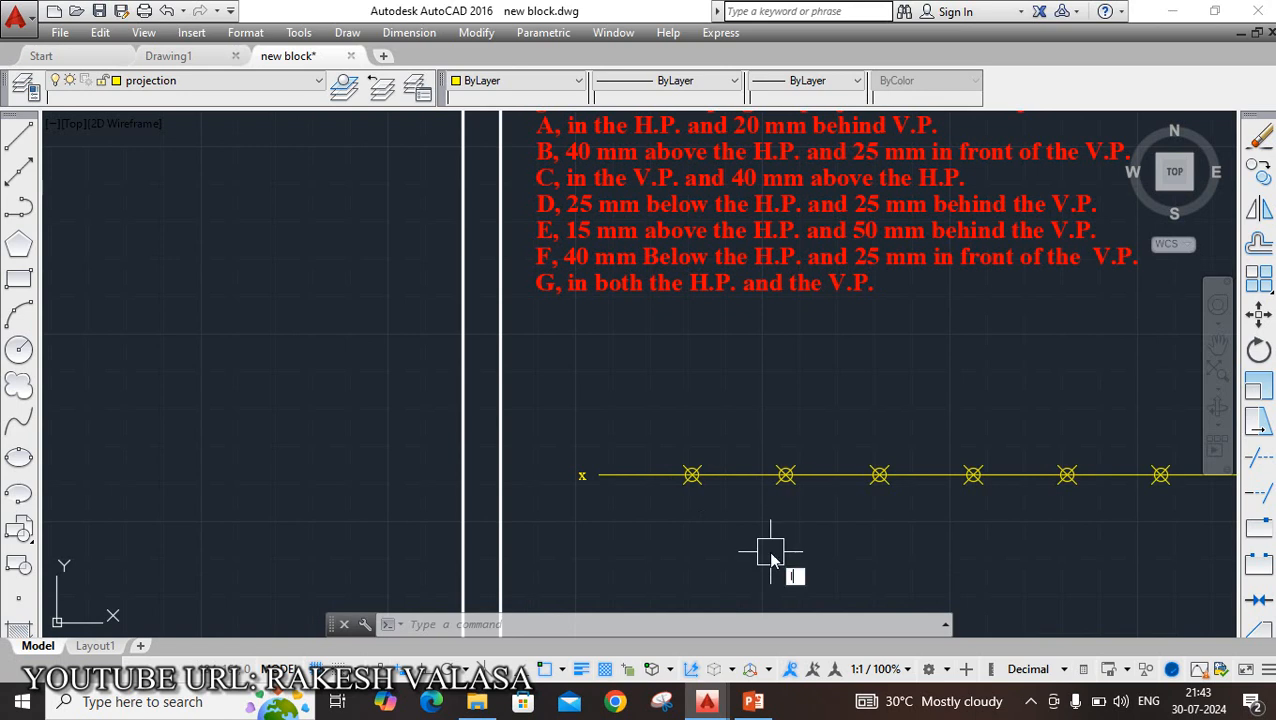
pyautogui.press('Return')
pyautogui.scroll(4, 685, 470)
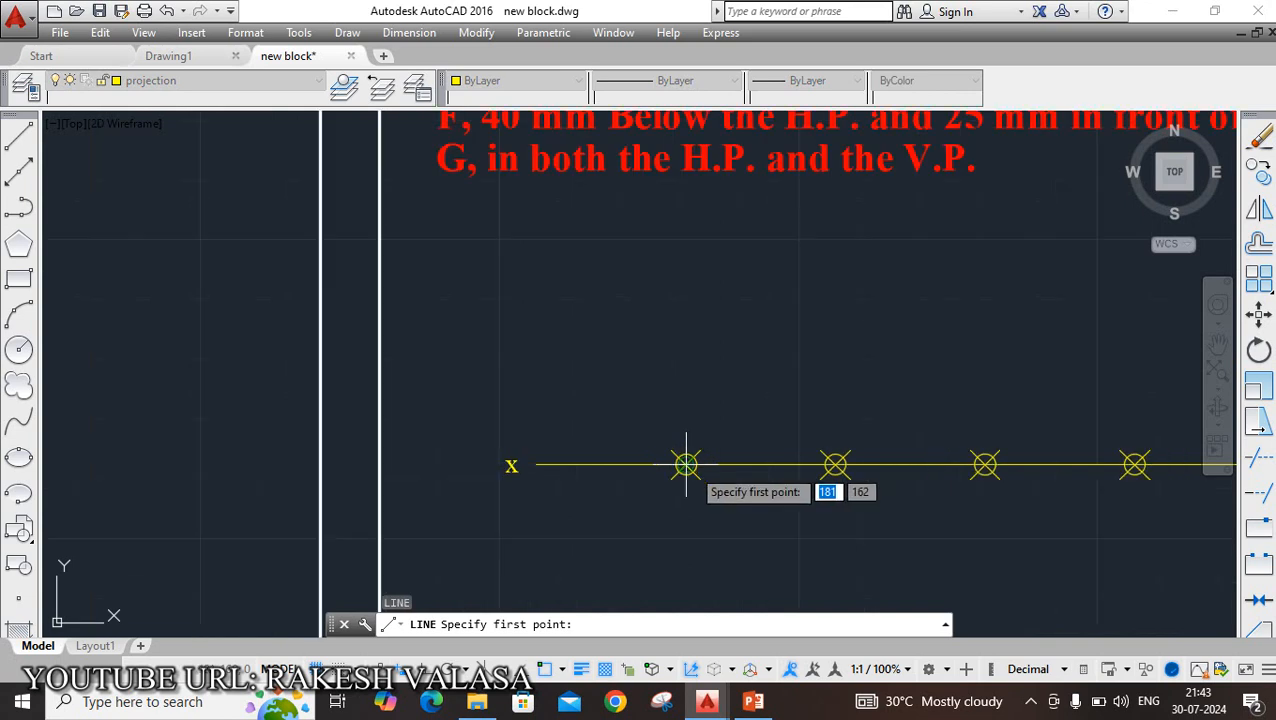
pyautogui.scroll(-4, 686, 464)
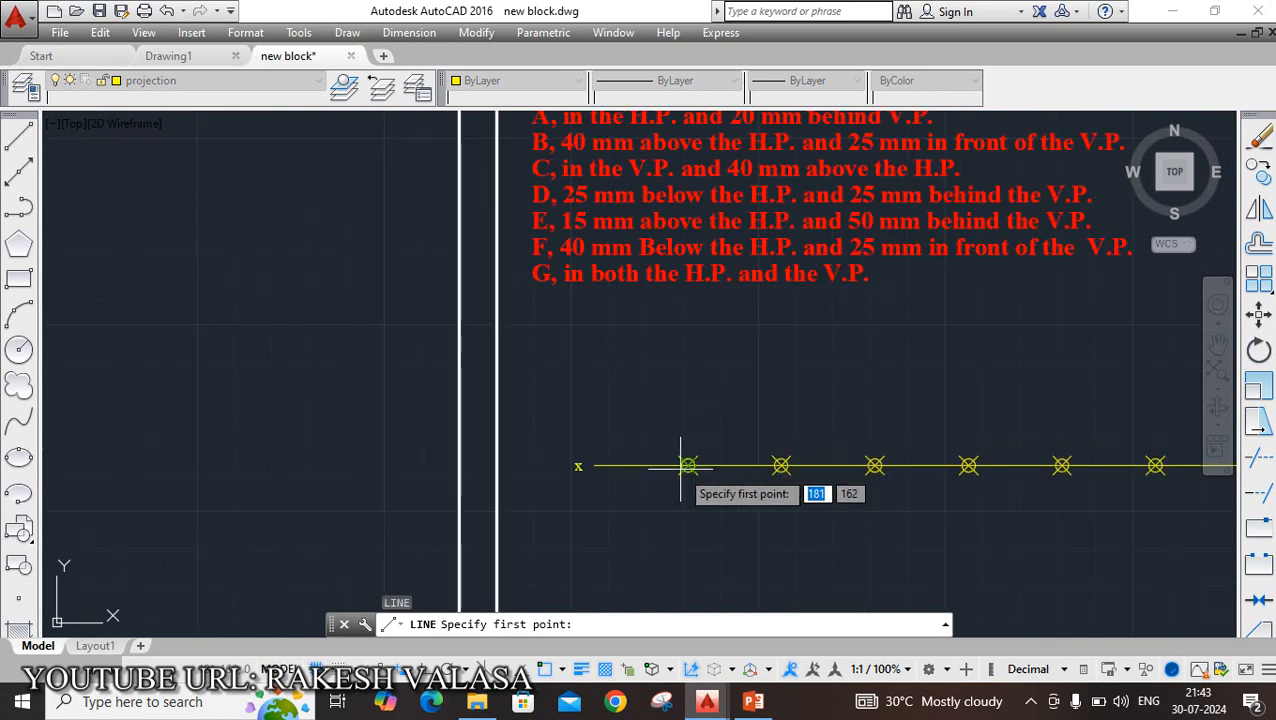
pyautogui.click(688, 466)
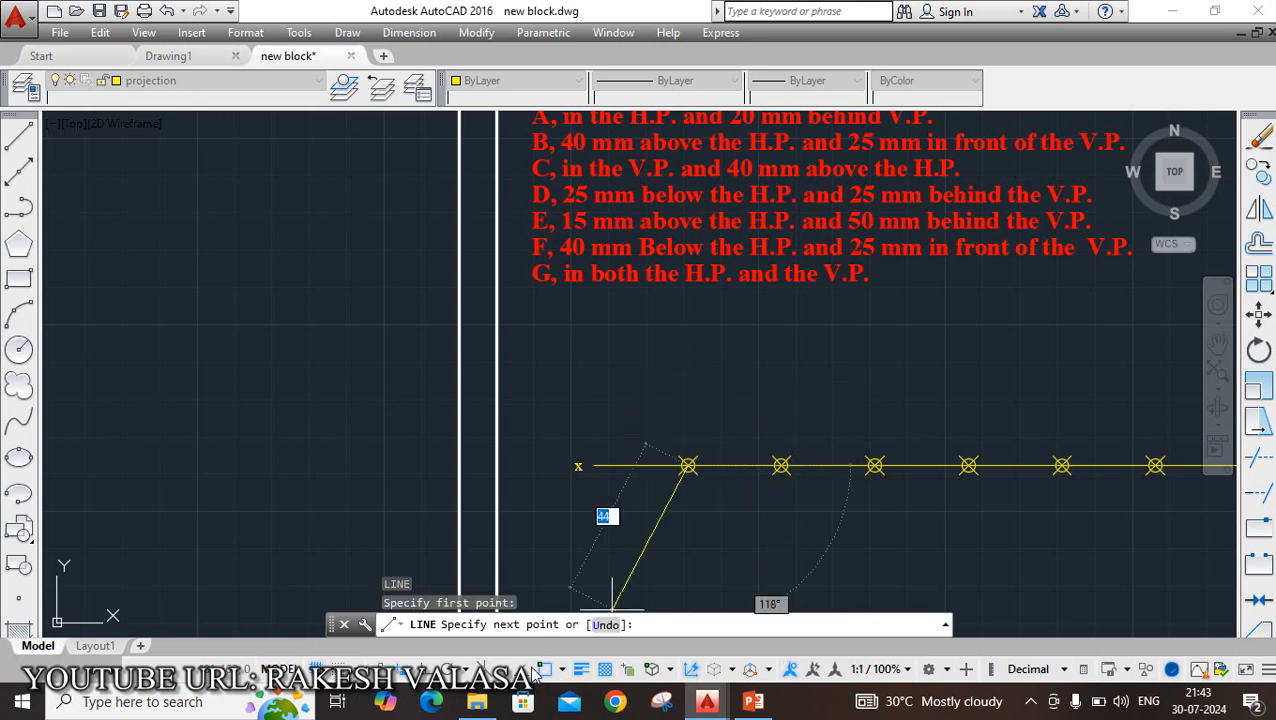
pyautogui.click(424, 670)
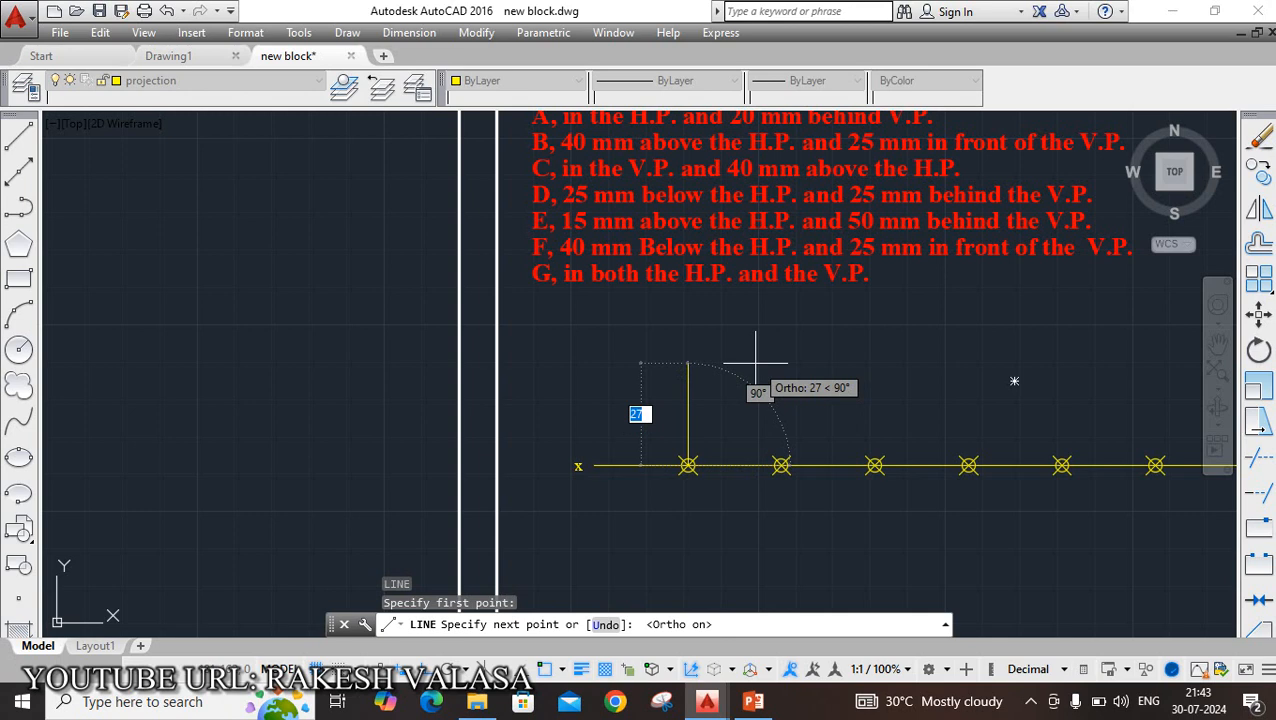
pyautogui.write('2')
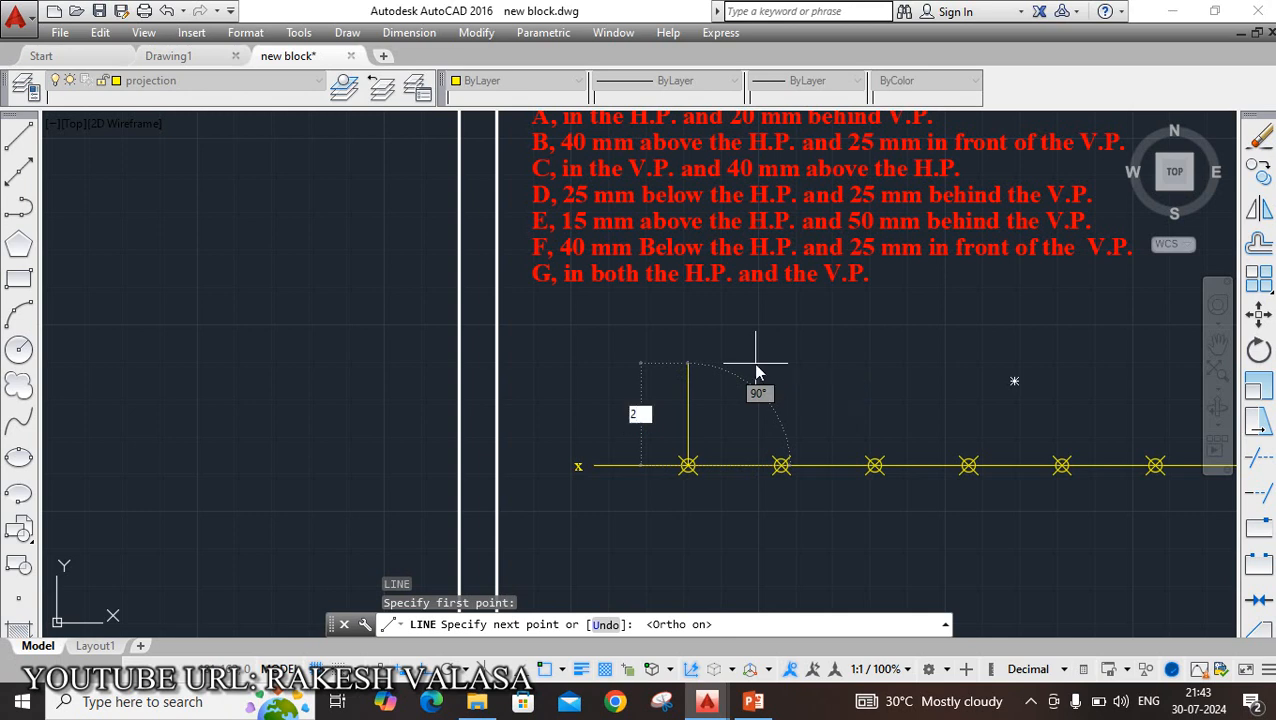
pyautogui.press('Return')
pyautogui.press('Escape')
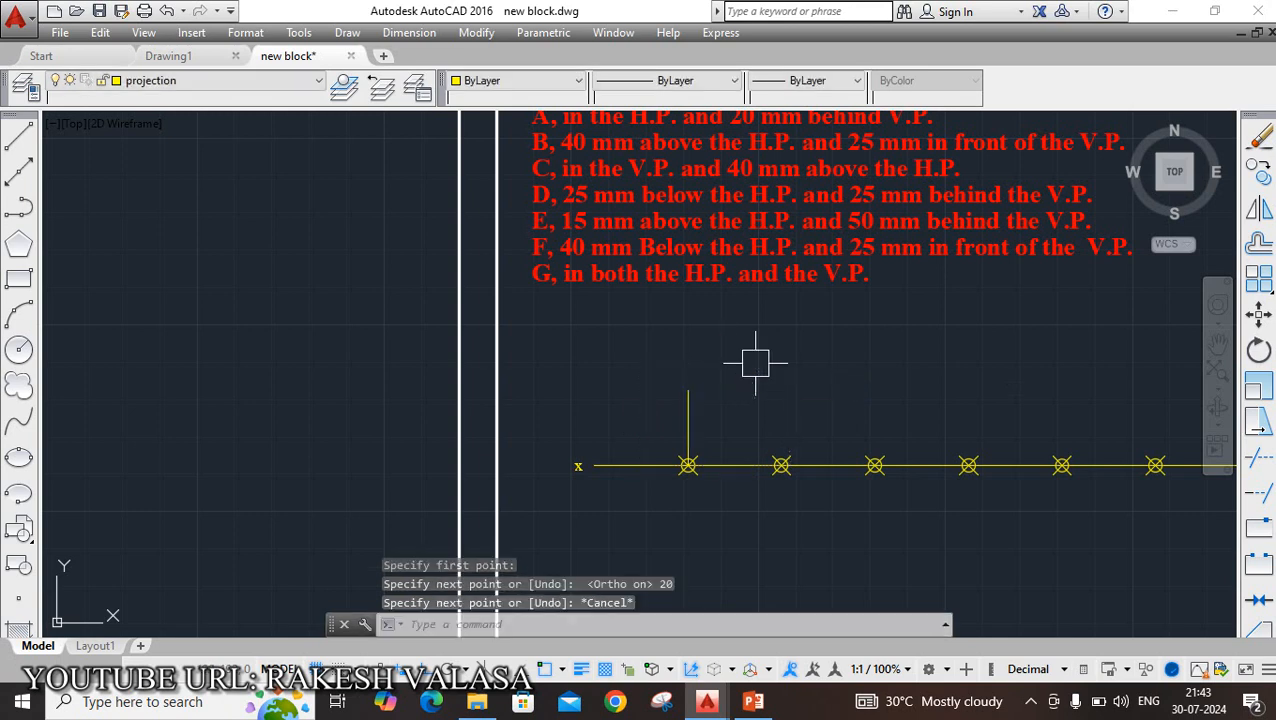
# Step: Add a vertical linear dimension to point A's projector, placed between the projector and the x label
pyautogui.write('DLI')
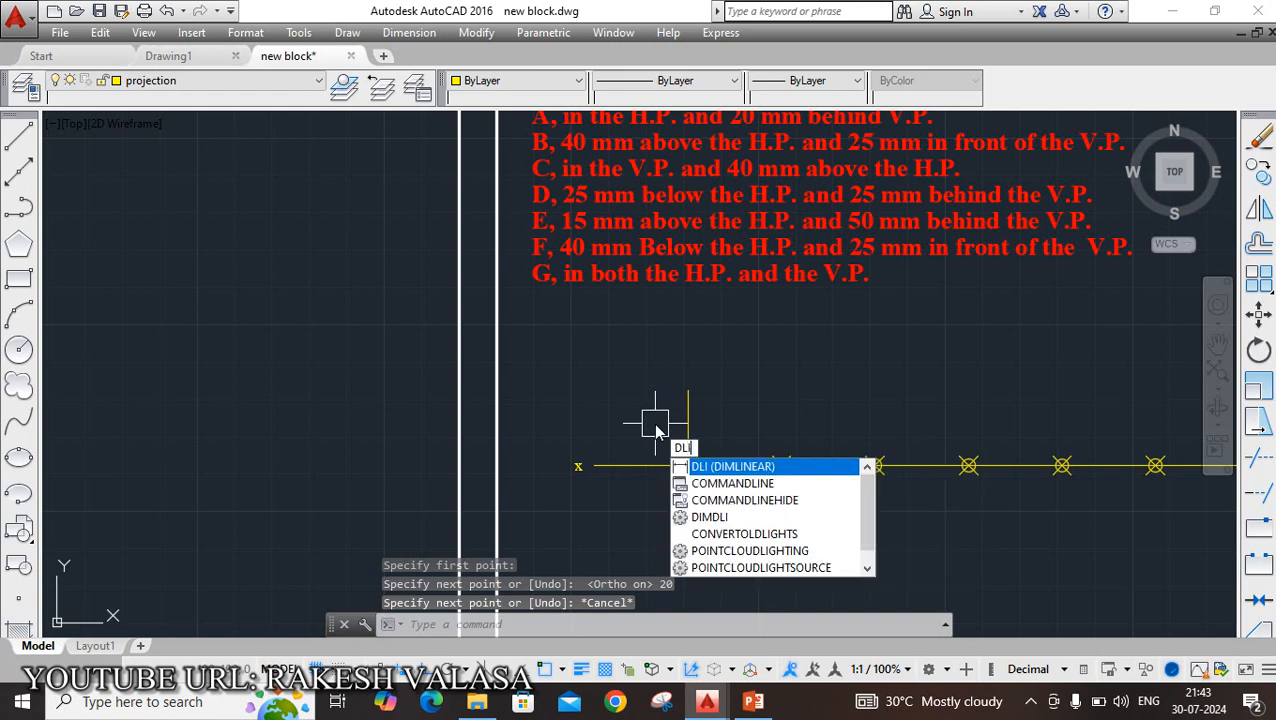
pyautogui.press('Return')
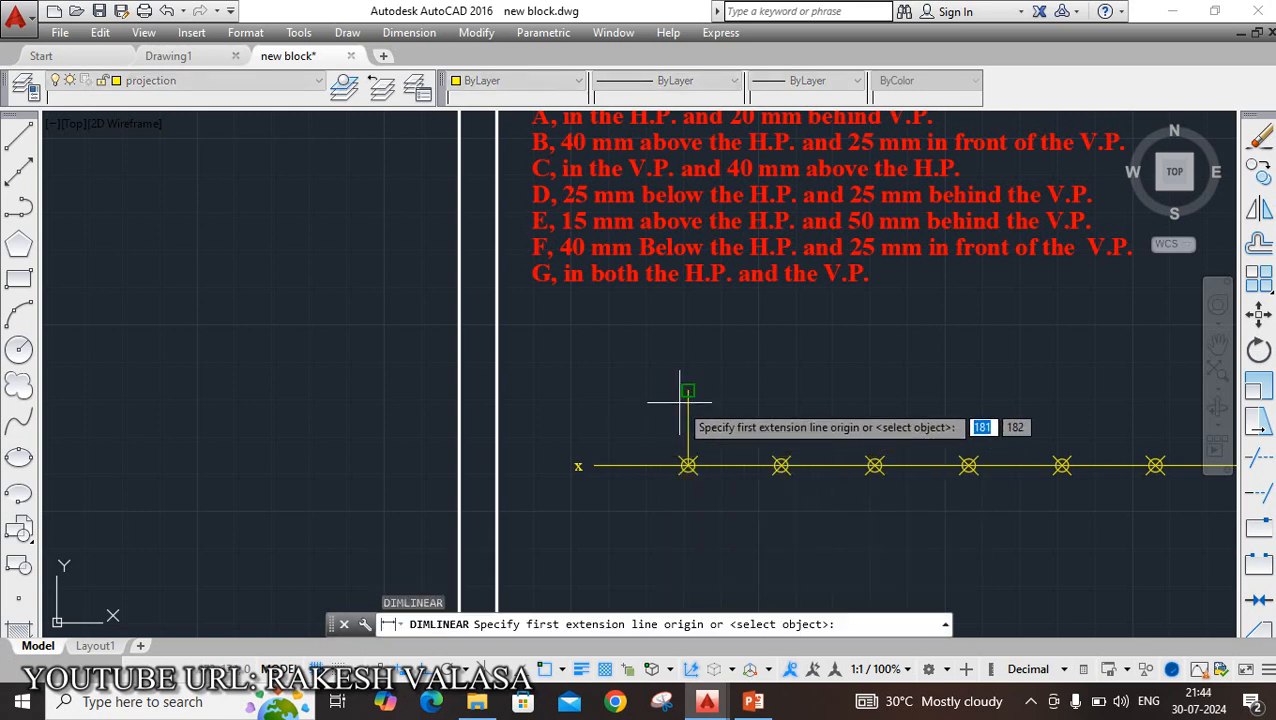
pyautogui.click(688, 466)
pyautogui.click(688, 466)
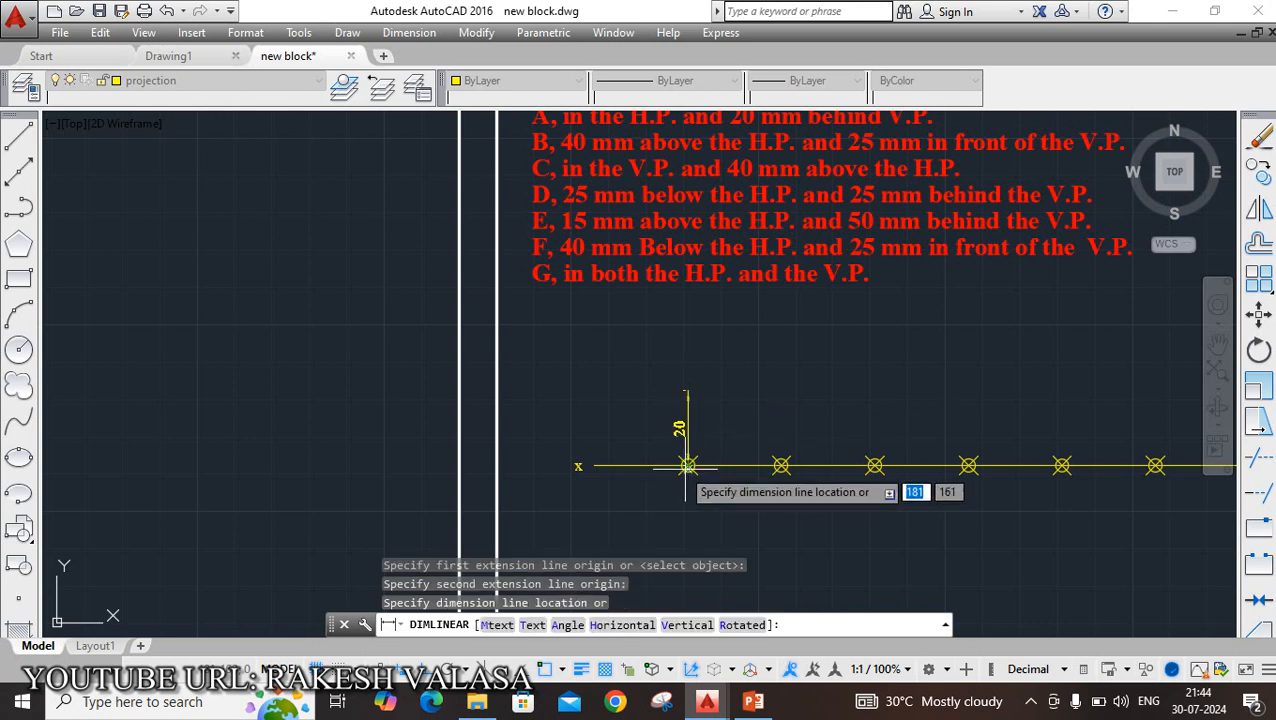
pyautogui.click(646, 433)
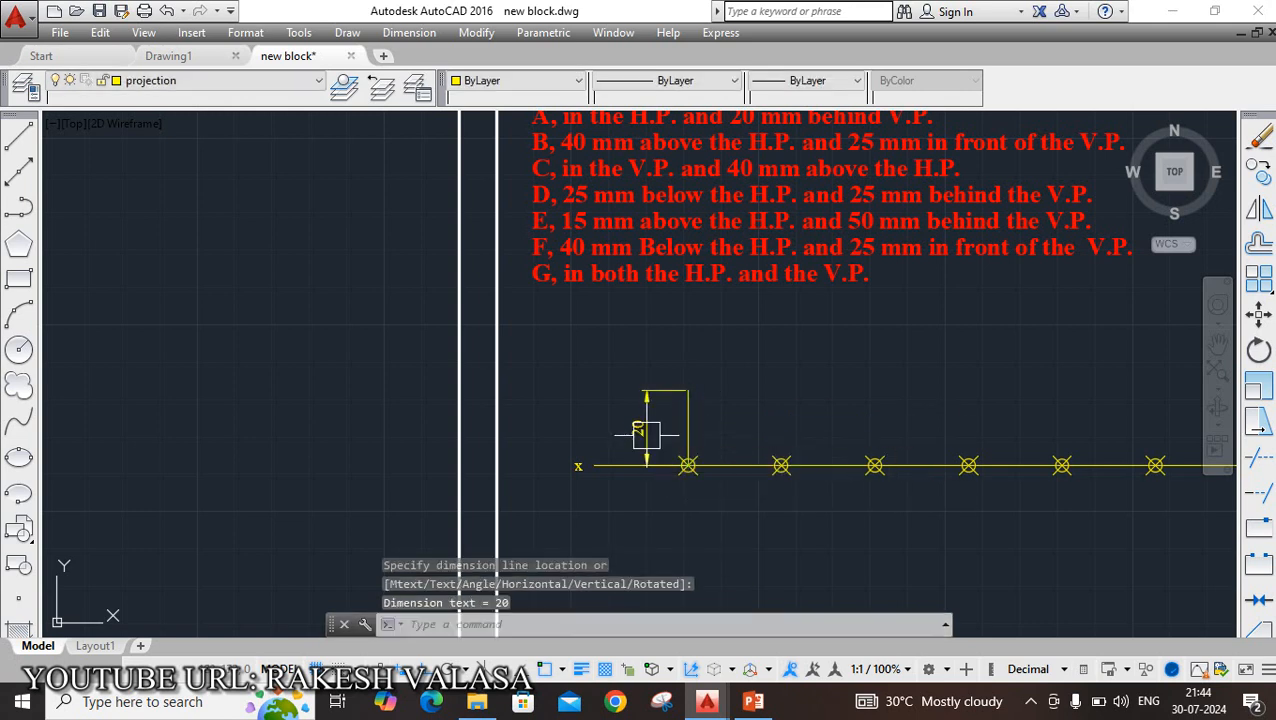
pyautogui.press('Escape')
# Step: Add the multiline text label a' just below the first division point on the ground line
pyautogui.scroll(2, 697, 404)
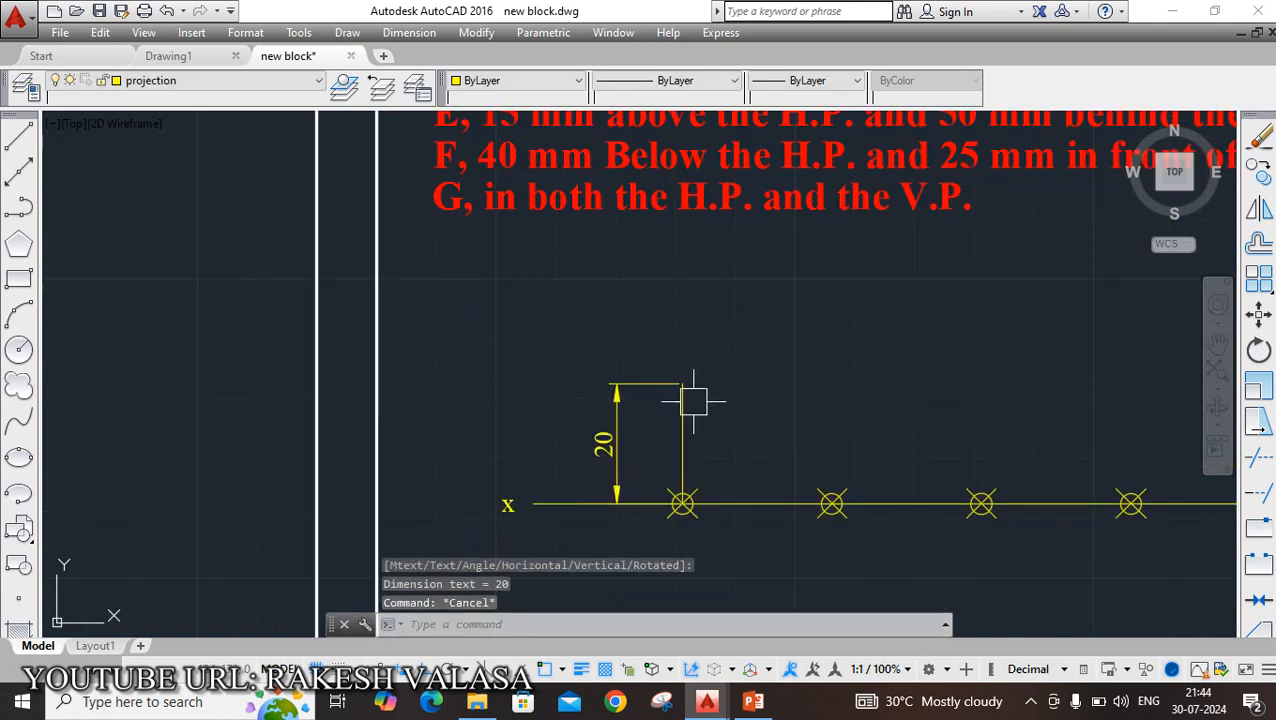
pyautogui.write('t')
pyautogui.press('Return')
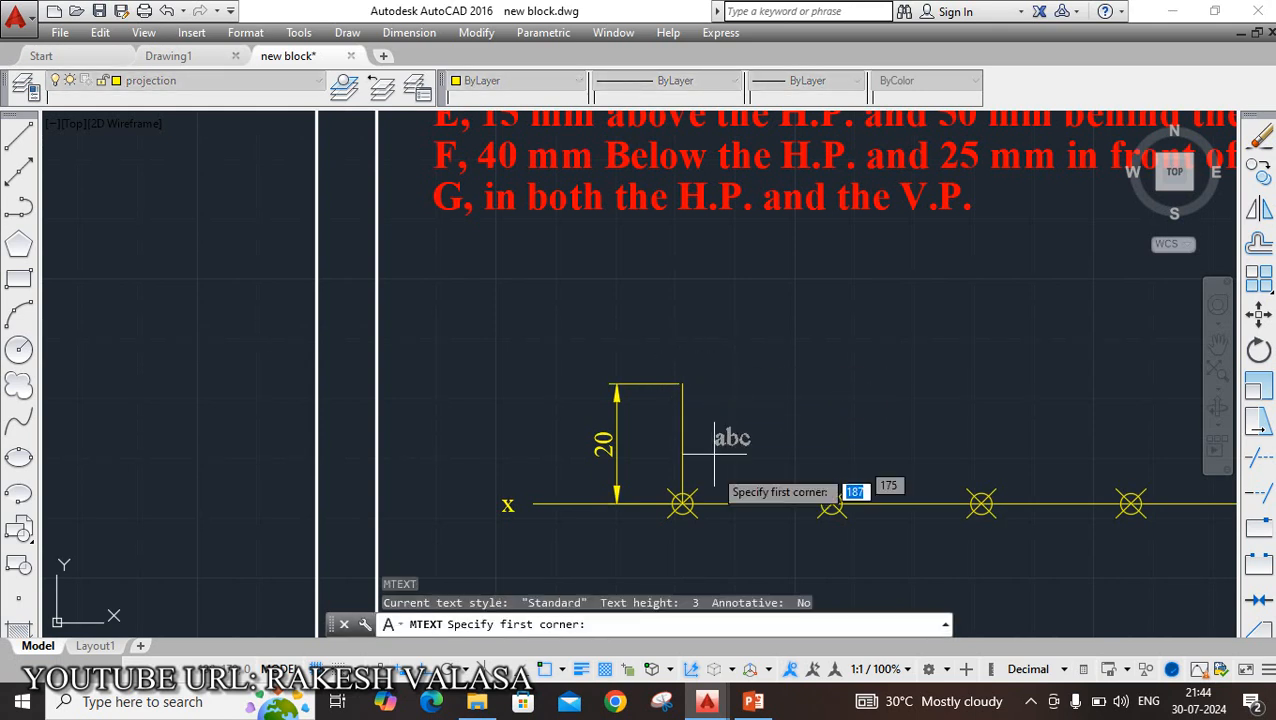
pyautogui.scroll(3, 692, 540)
pyautogui.click(688, 500)
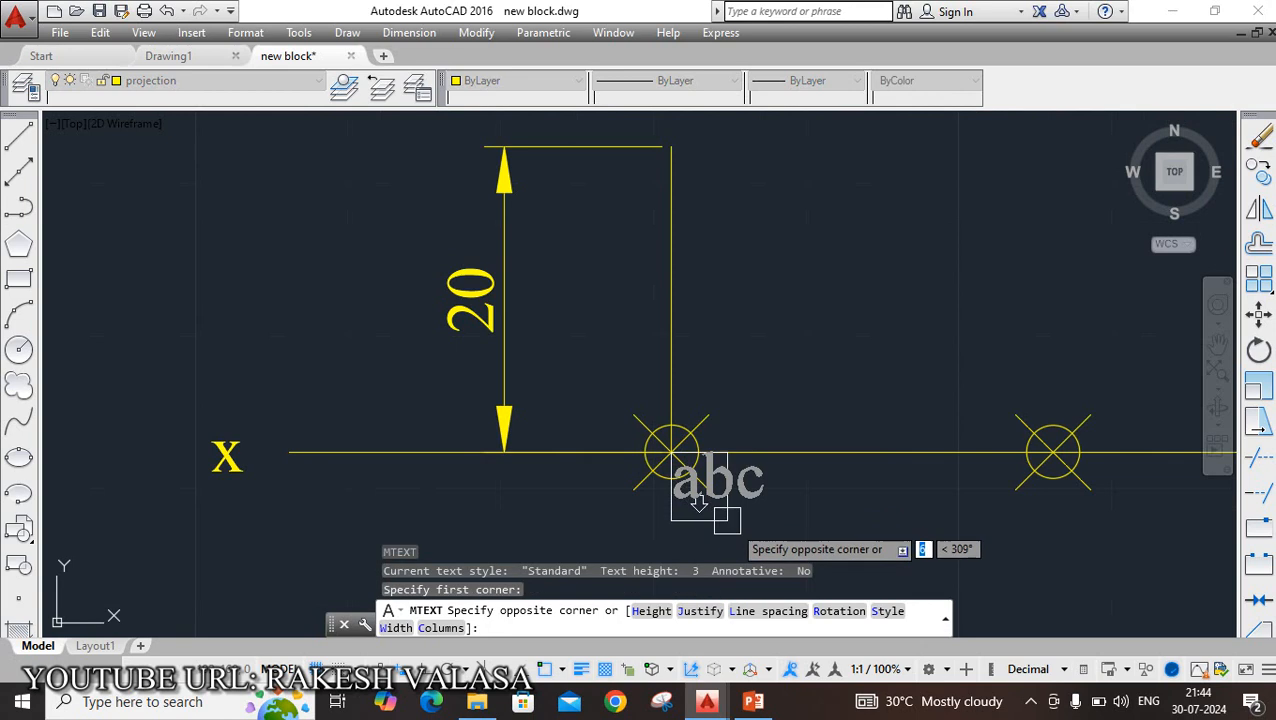
pyautogui.click(745, 481)
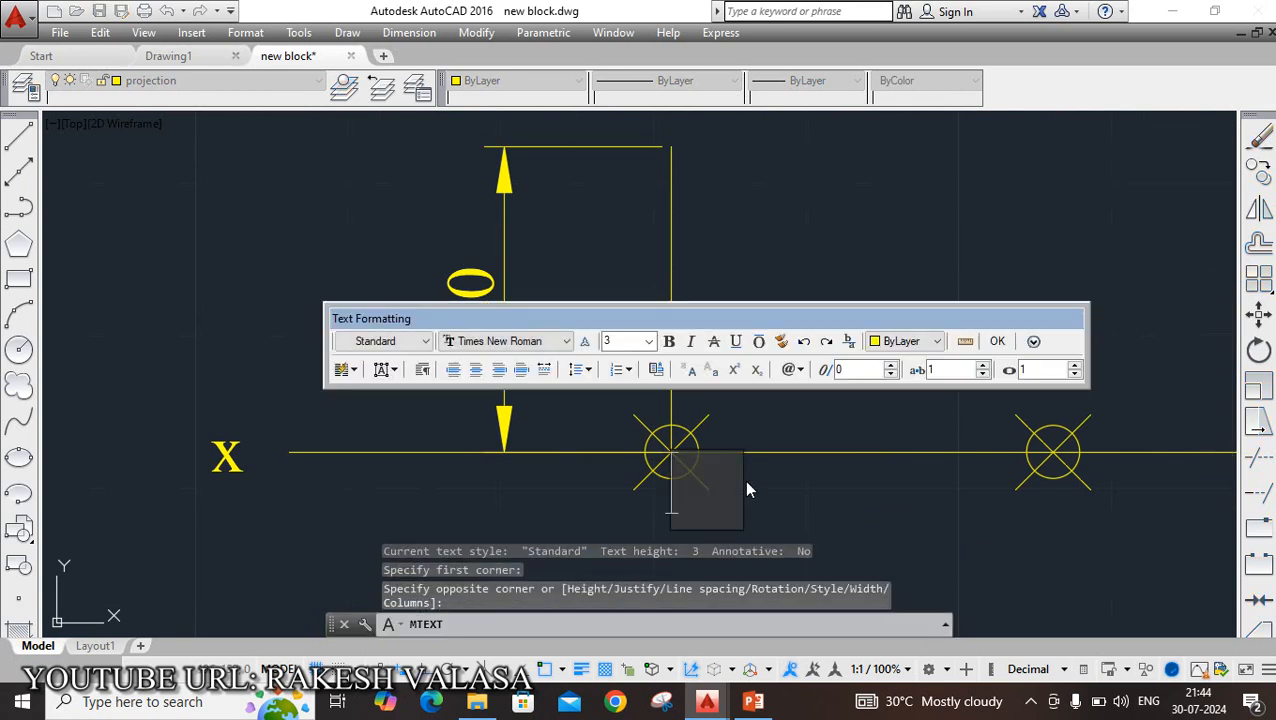
pyautogui.write("a'")
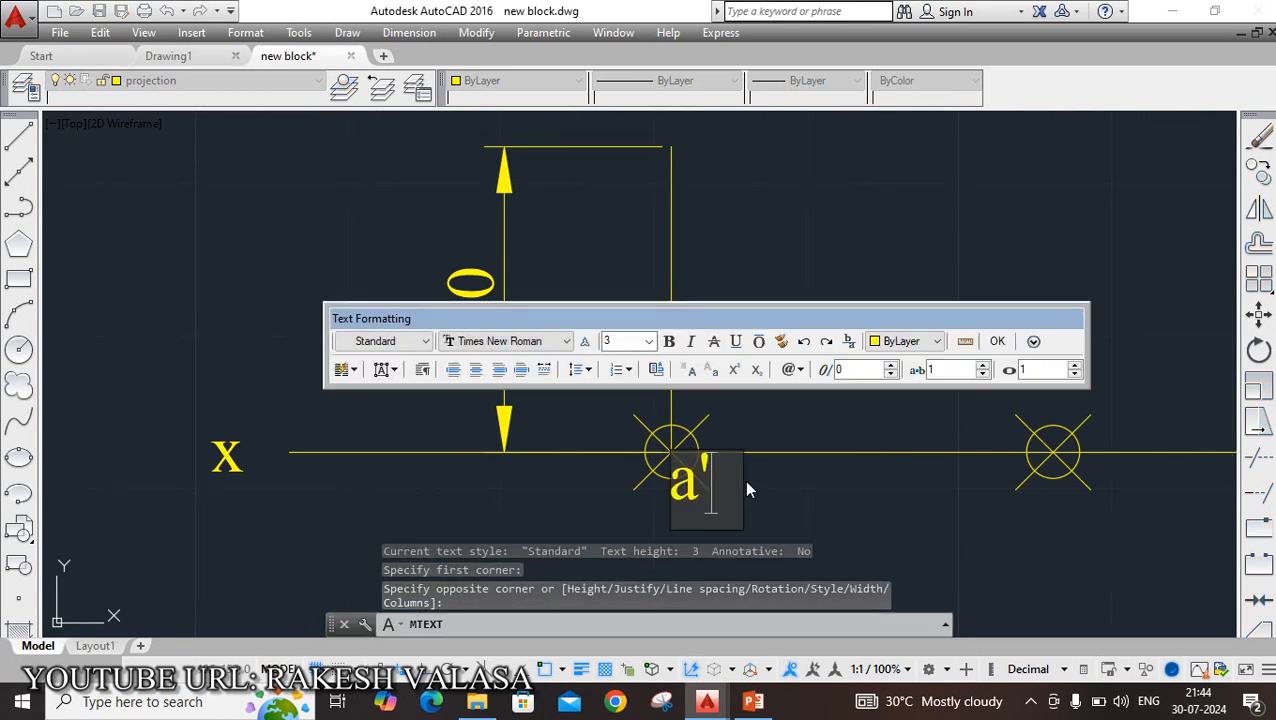
pyautogui.click(997, 341)
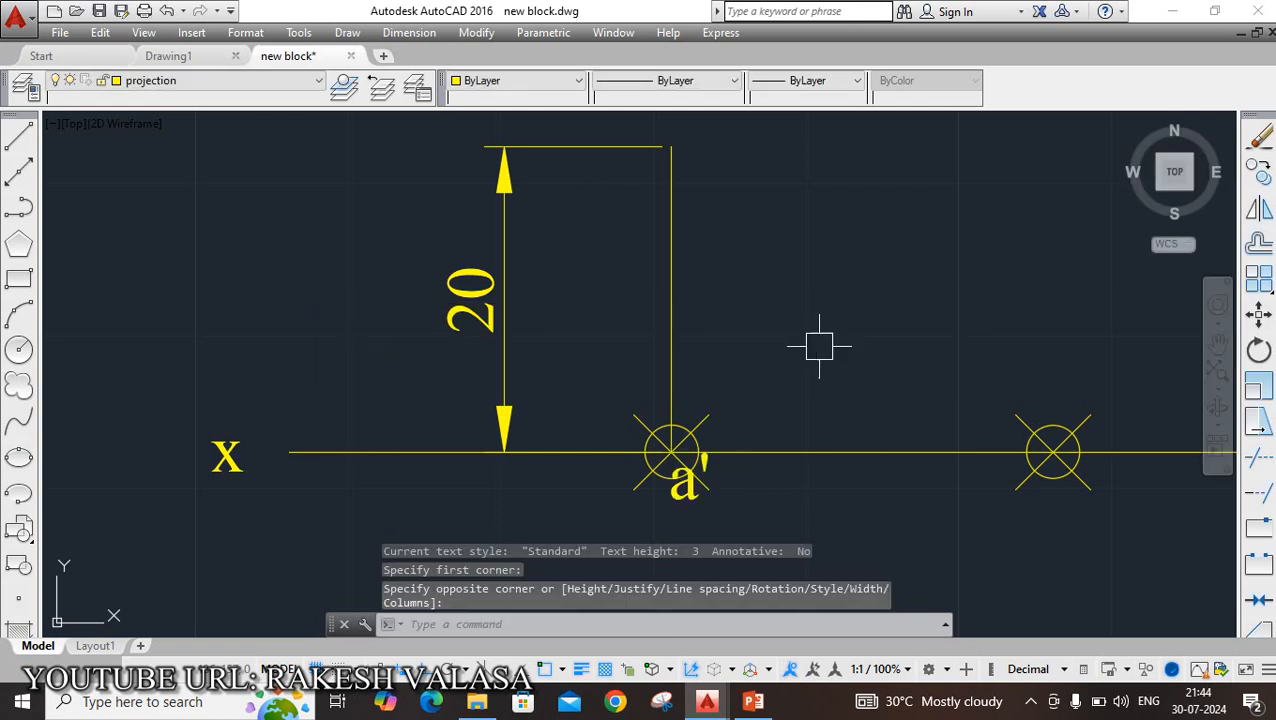
# Step: Add the multiline text label a beside the upper end of point A's projector
pyautogui.moveTo(726, 168); pyautogui.dragTo(735, 265, button='middle')
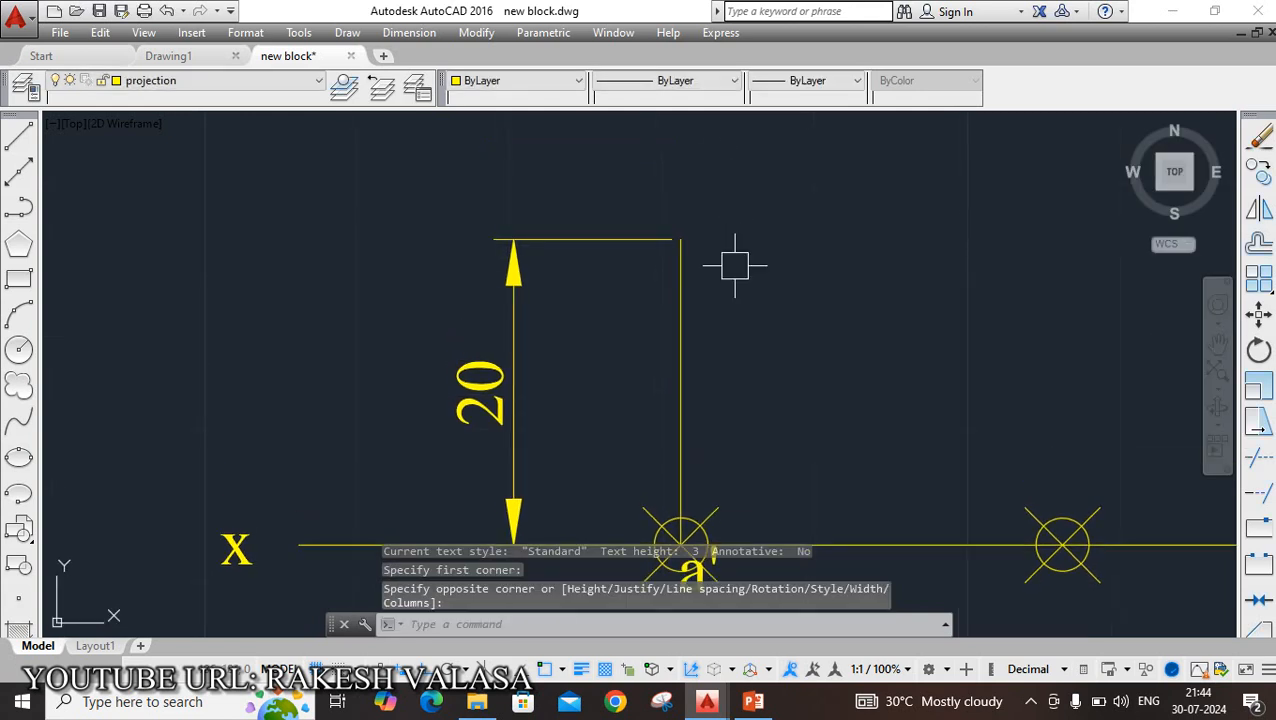
pyautogui.press('Return')
pyautogui.click(697, 205)
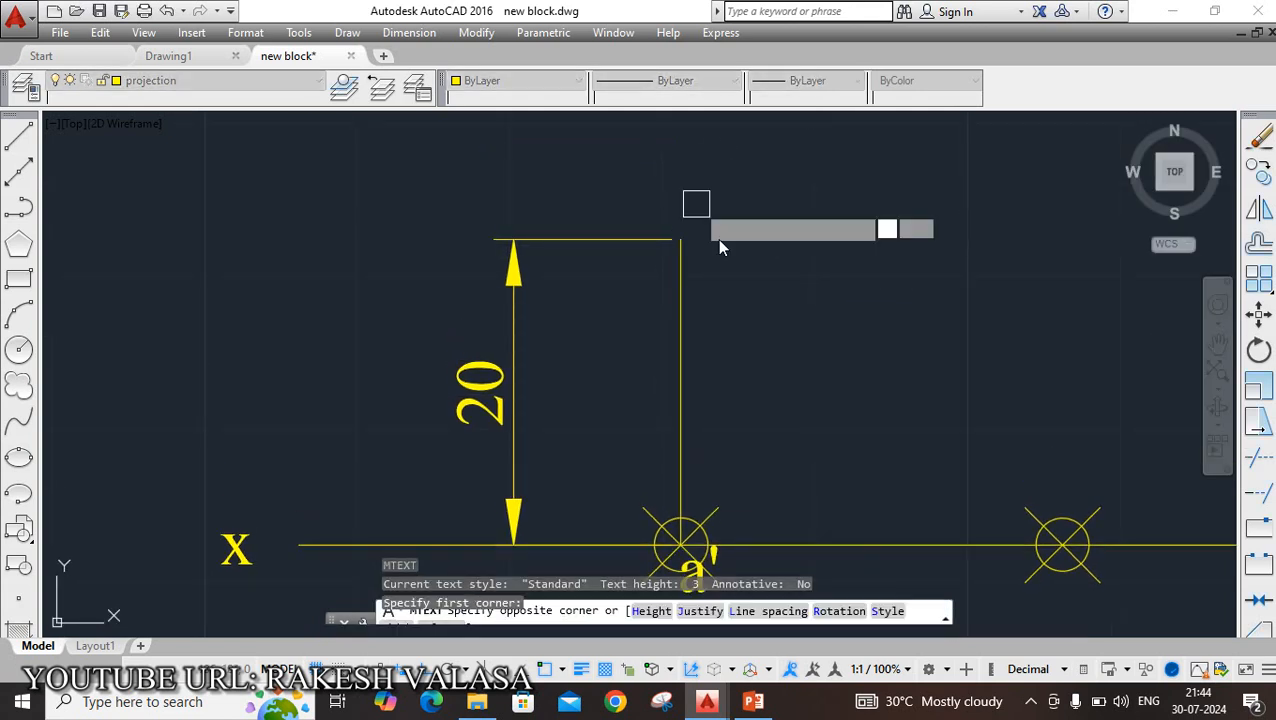
pyautogui.click(763, 257)
pyautogui.write('a')
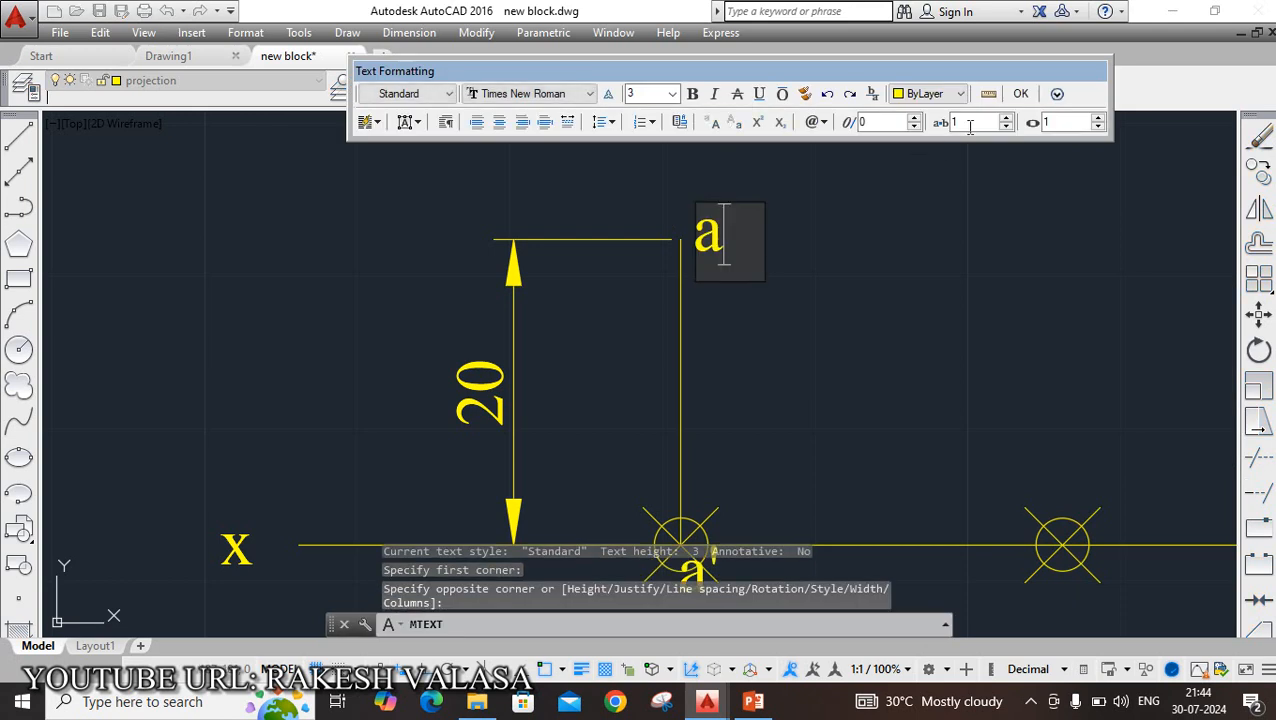
pyautogui.click(1022, 94)
# Step: Read point B's conditions in the problem text and locate its division point on the ground line
pyautogui.scroll(-4, 761, 219)
pyautogui.moveTo(887, 252); pyautogui.dragTo(826, 430, button='middle')
pyautogui.moveTo(823, 336); pyautogui.dragTo(775, 476, button='middle')
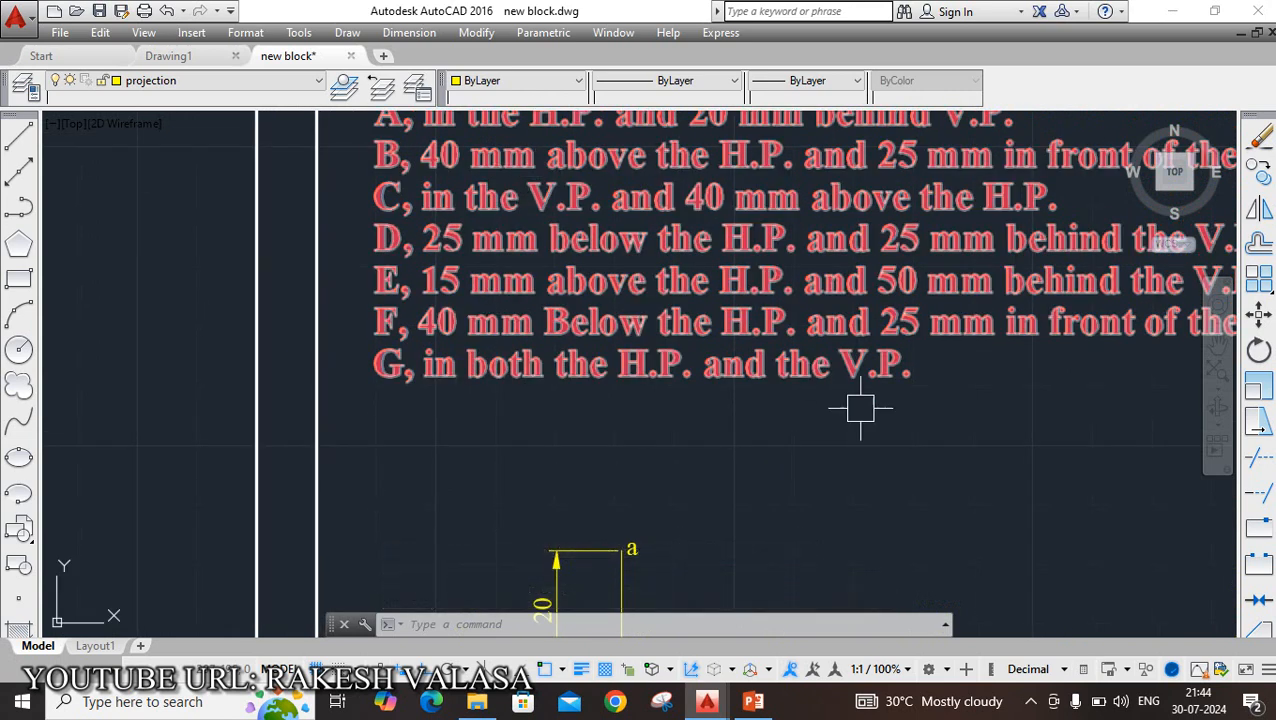
pyautogui.moveTo(869, 458); pyautogui.dragTo(860, 456, button='middle')
pyautogui.moveTo(783, 391)
pyautogui.mouseDown(button='middle')
pyautogui.moveTo(740, 302)
pyautogui.moveTo(749, 296)
pyautogui.moveTo(780, 484)
pyautogui.moveTo(792, 447)
pyautogui.moveTo(810, 465)
pyautogui.mouseUp(button='middle')
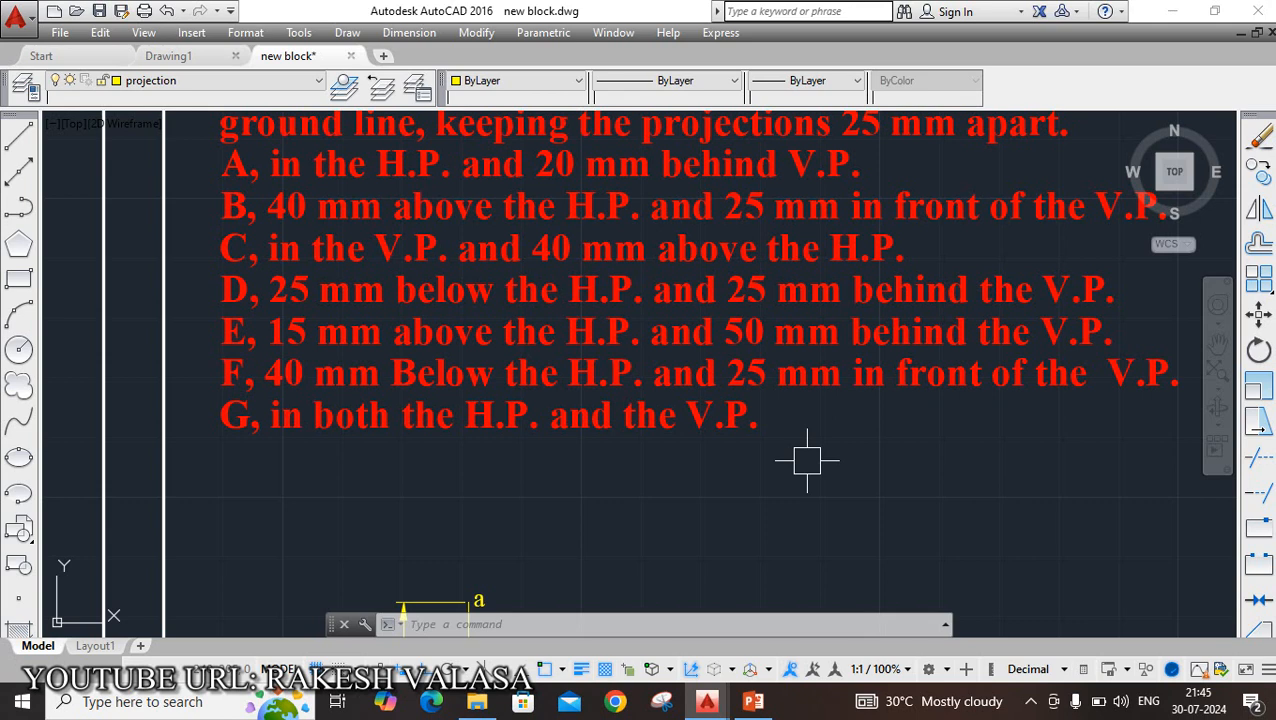
pyautogui.moveTo(807, 461); pyautogui.dragTo(727, 255, button='middle')
pyautogui.scroll(1, 706, 350)
pyautogui.scroll(-1, 743, 313)
pyautogui.moveTo(743, 313); pyautogui.dragTo(757, 269, button='middle')
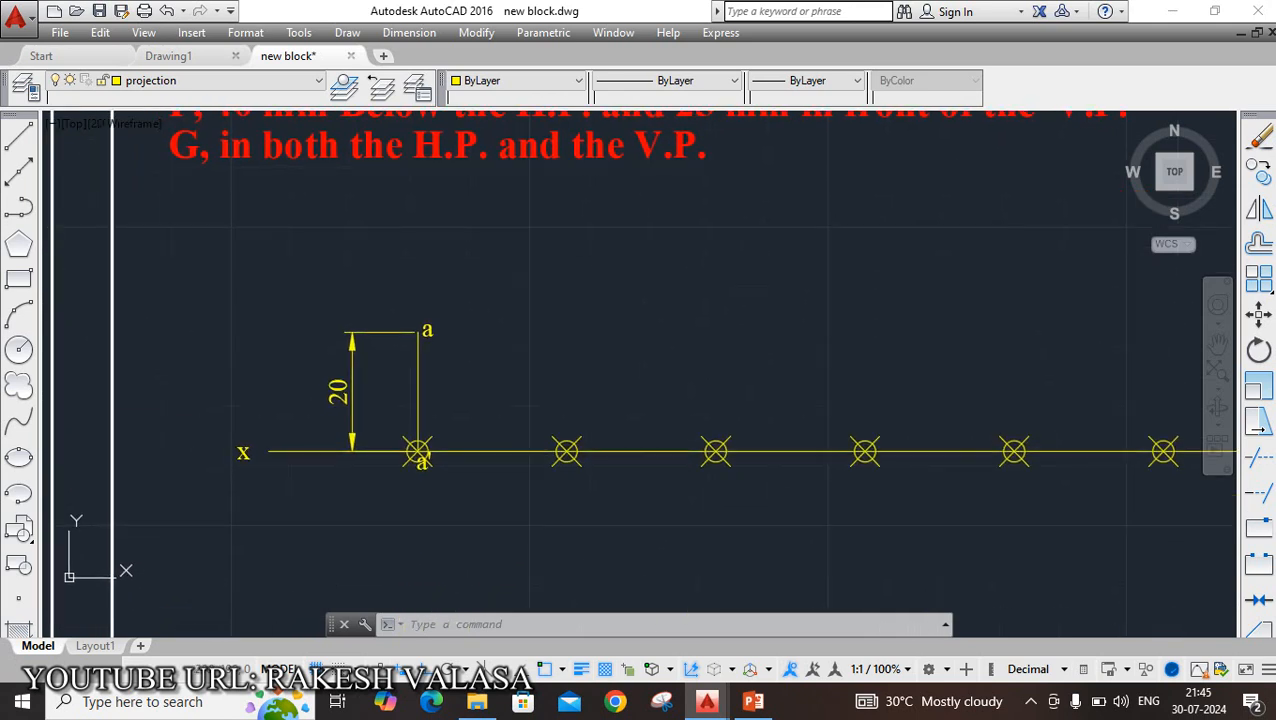
# Step: Draw a 40 mm vertical line upward from the second division point for point B's front view
pyautogui.write('l')
pyautogui.press('Return')
pyautogui.click(566, 452)
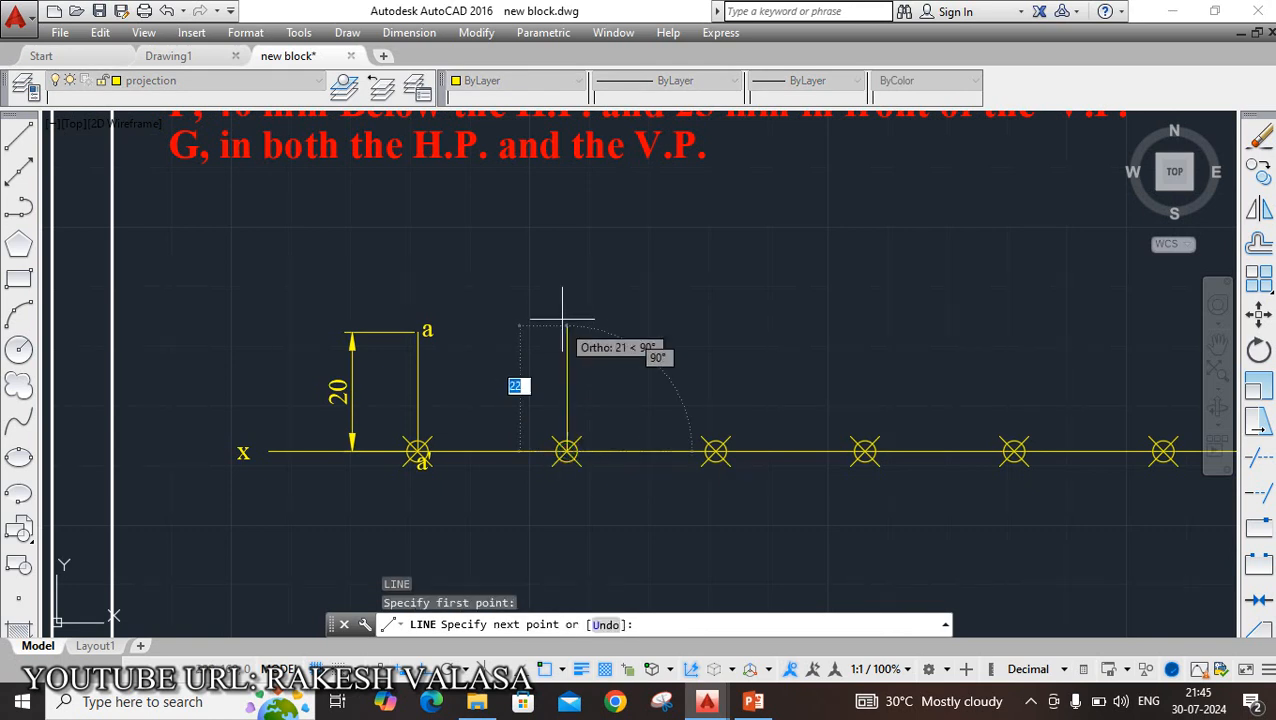
pyautogui.write('4')
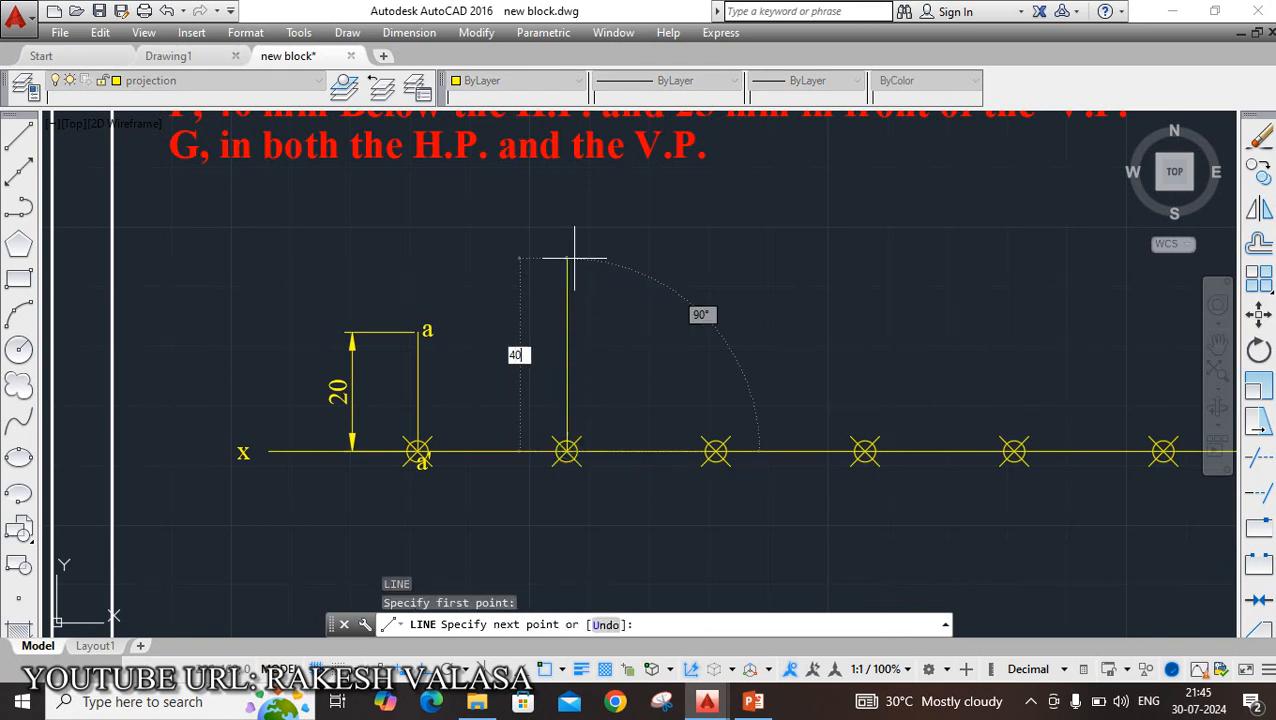
pyautogui.write('0')
pyautogui.press('Return')
pyautogui.press('Escape')
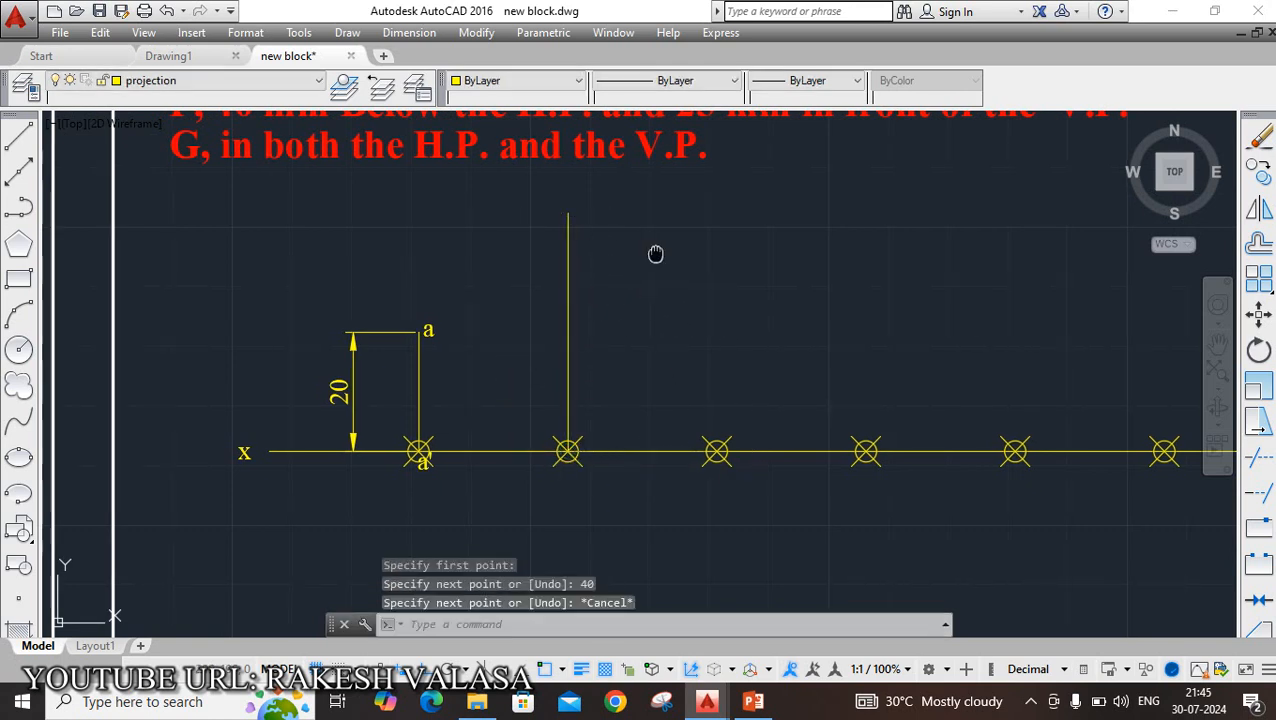
# Step: Check point B's distance from the V.P. in the problem text and draw a 25 mm vertical line downward from the second division point
pyautogui.moveTo(655, 254); pyautogui.dragTo(663, 558, button='middle')
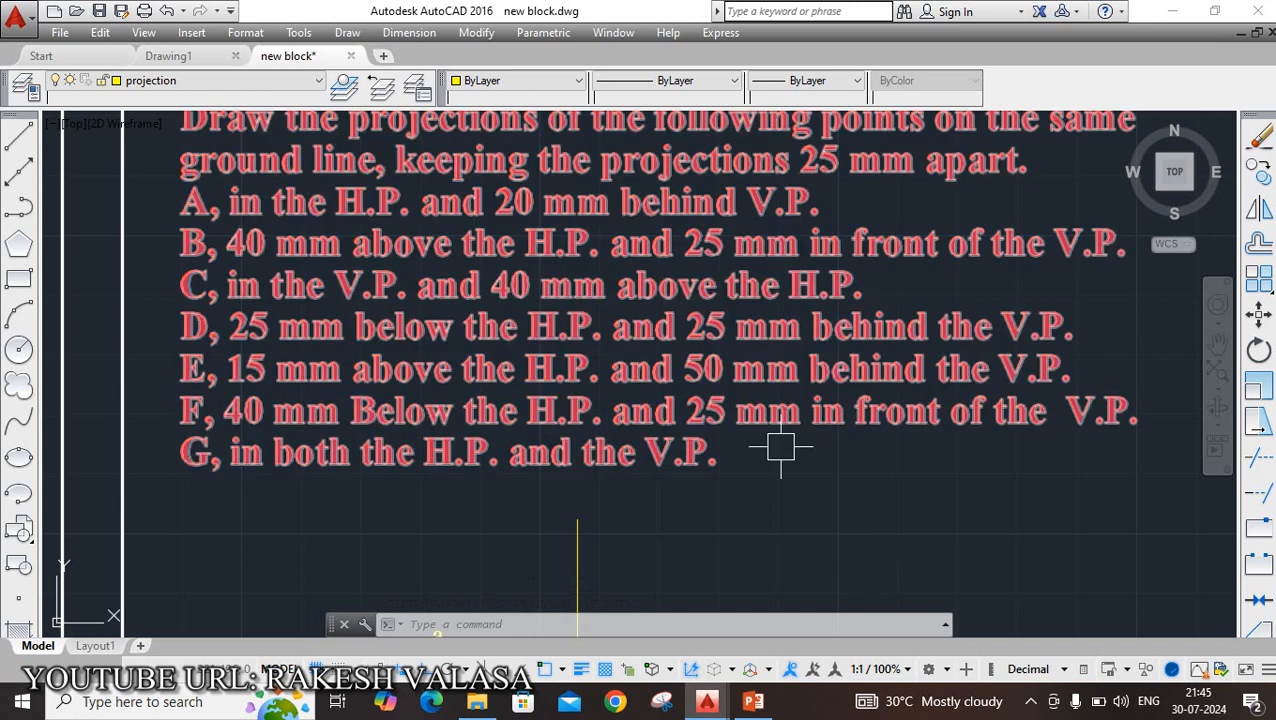
pyautogui.moveTo(797, 478)
pyautogui.mouseDown(button='middle')
pyautogui.moveTo(763, 379)
pyautogui.moveTo(795, 125)
pyautogui.mouseUp(button='middle')
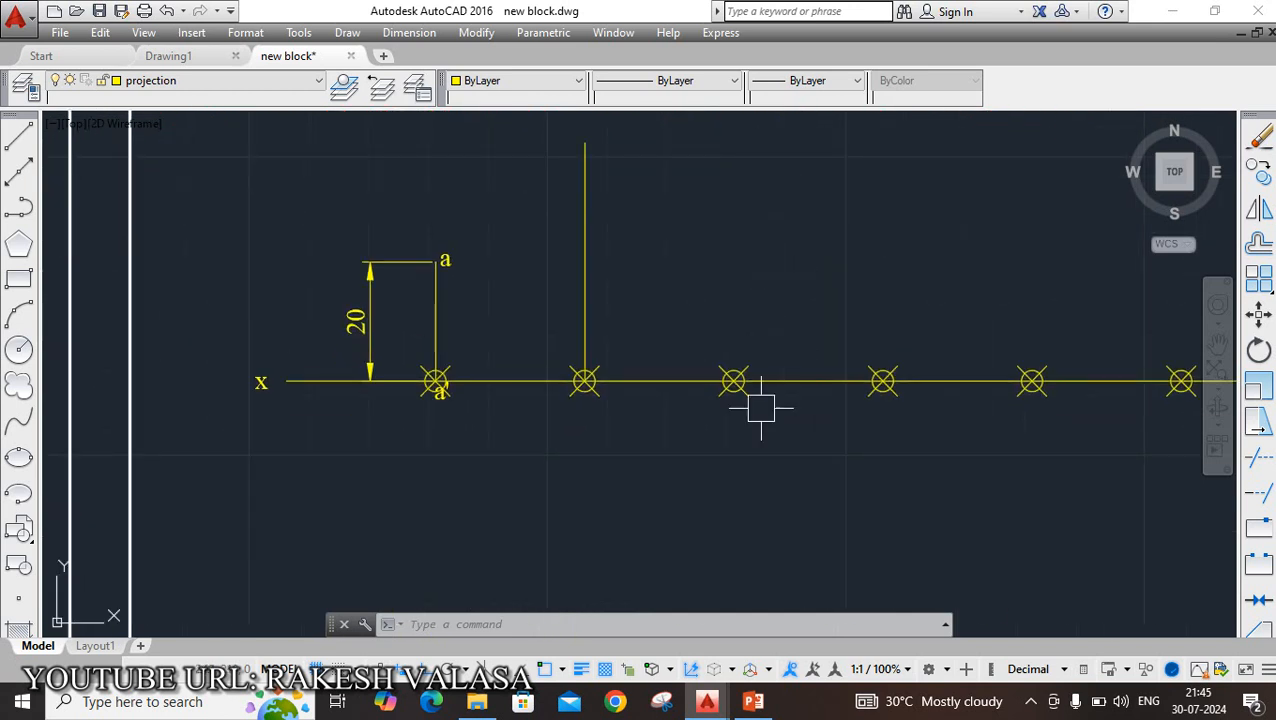
pyautogui.write('l')
pyautogui.press('Return')
pyautogui.click(585, 381)
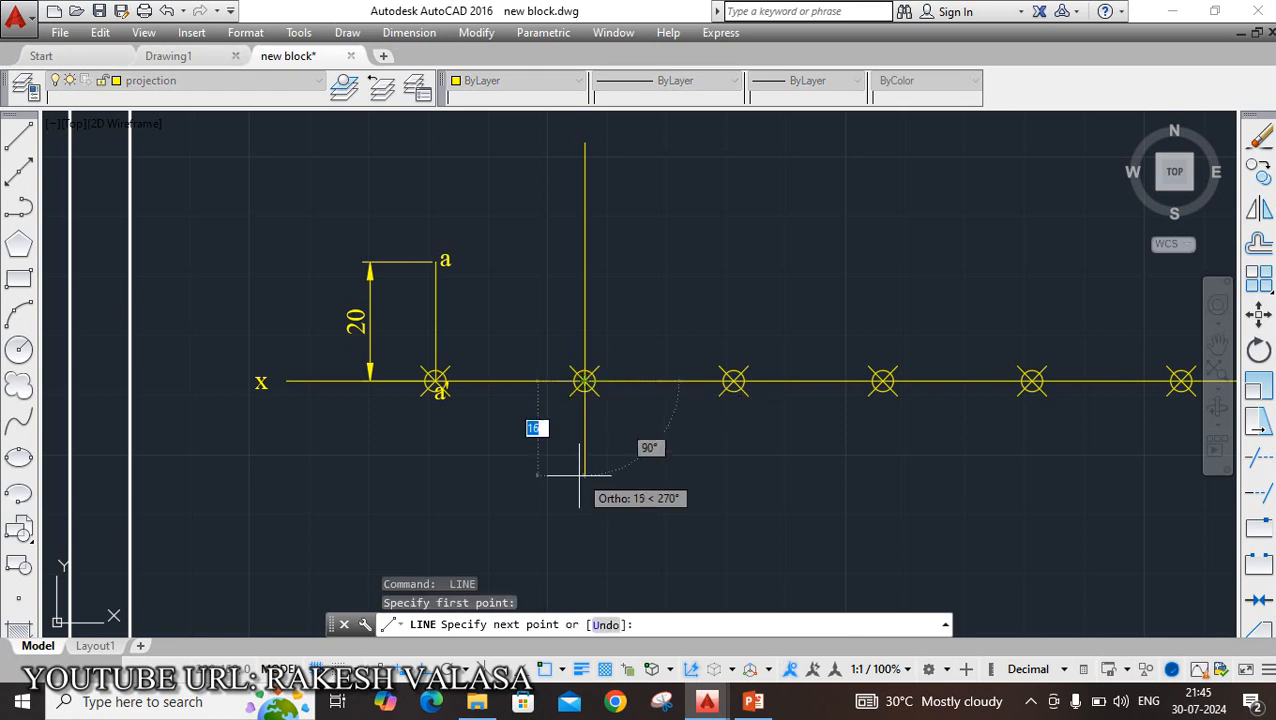
pyautogui.write('25')
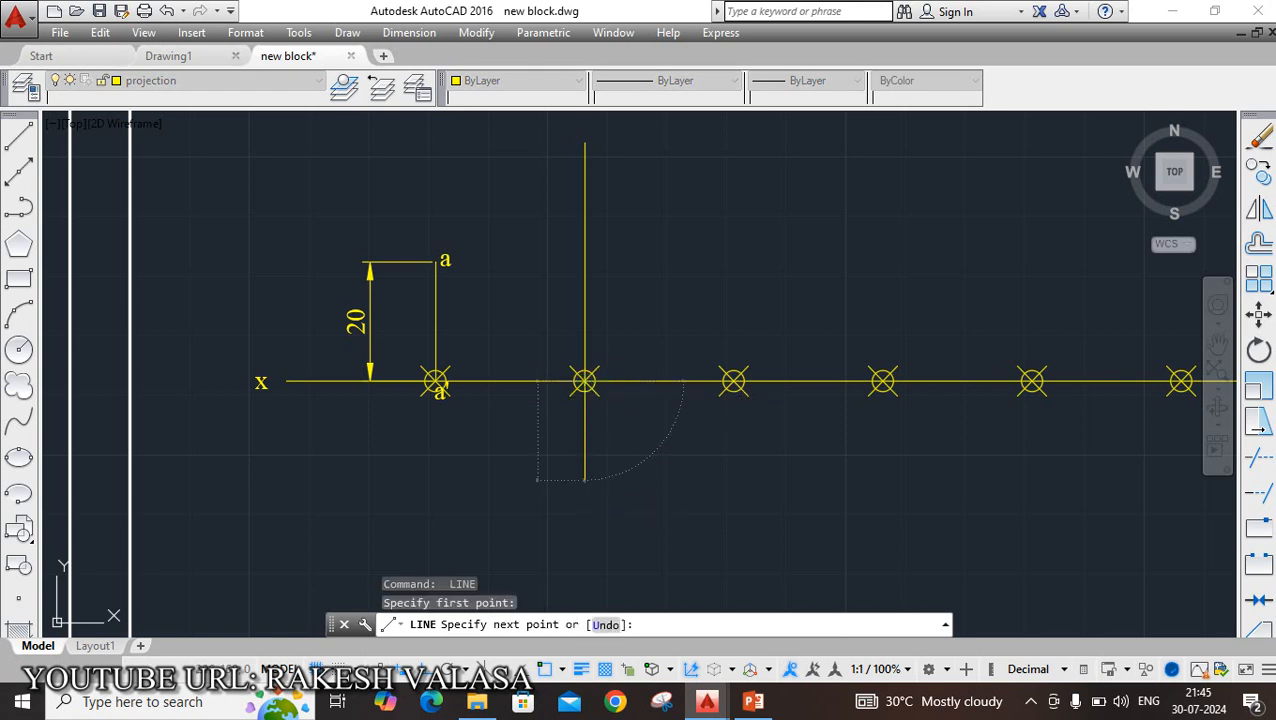
pyautogui.press('Return')
pyautogui.press('Escape')
# Step: Add the multiline text label b' beside the upper end of point B's projector
pyautogui.moveTo(668, 242); pyautogui.dragTo(668, 357, button='middle')
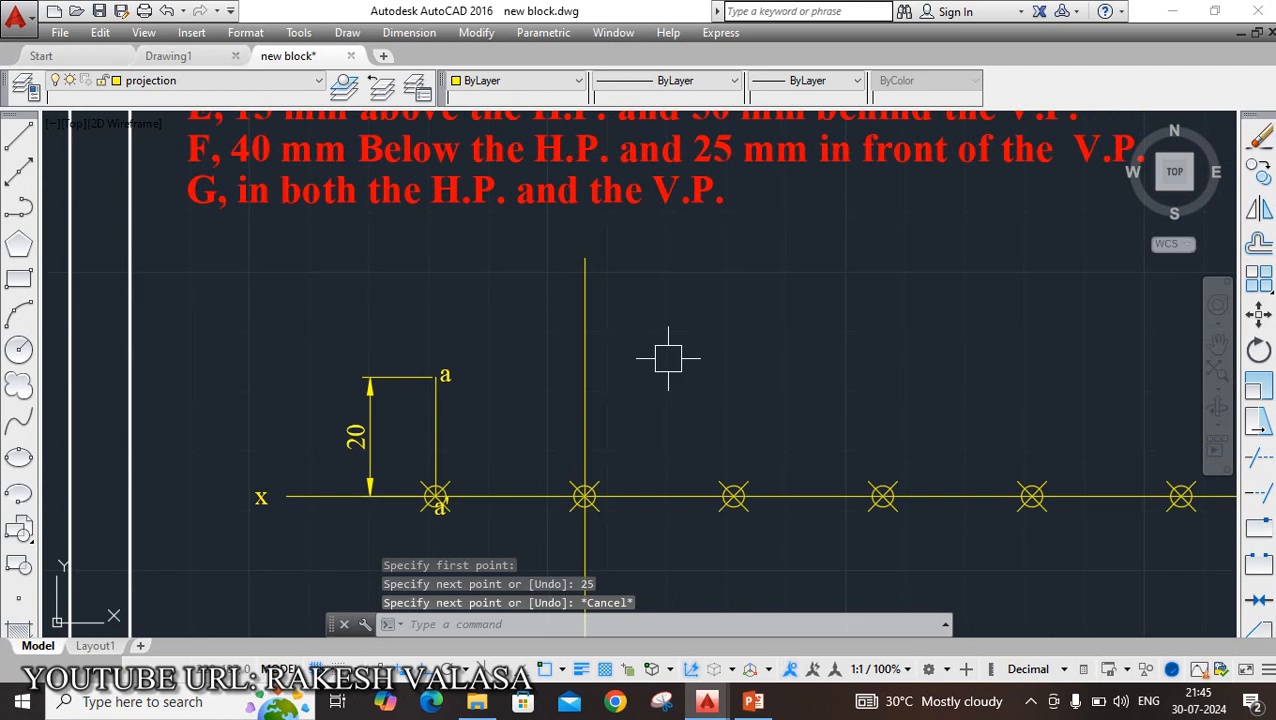
pyautogui.write('t')
pyautogui.press('Return')
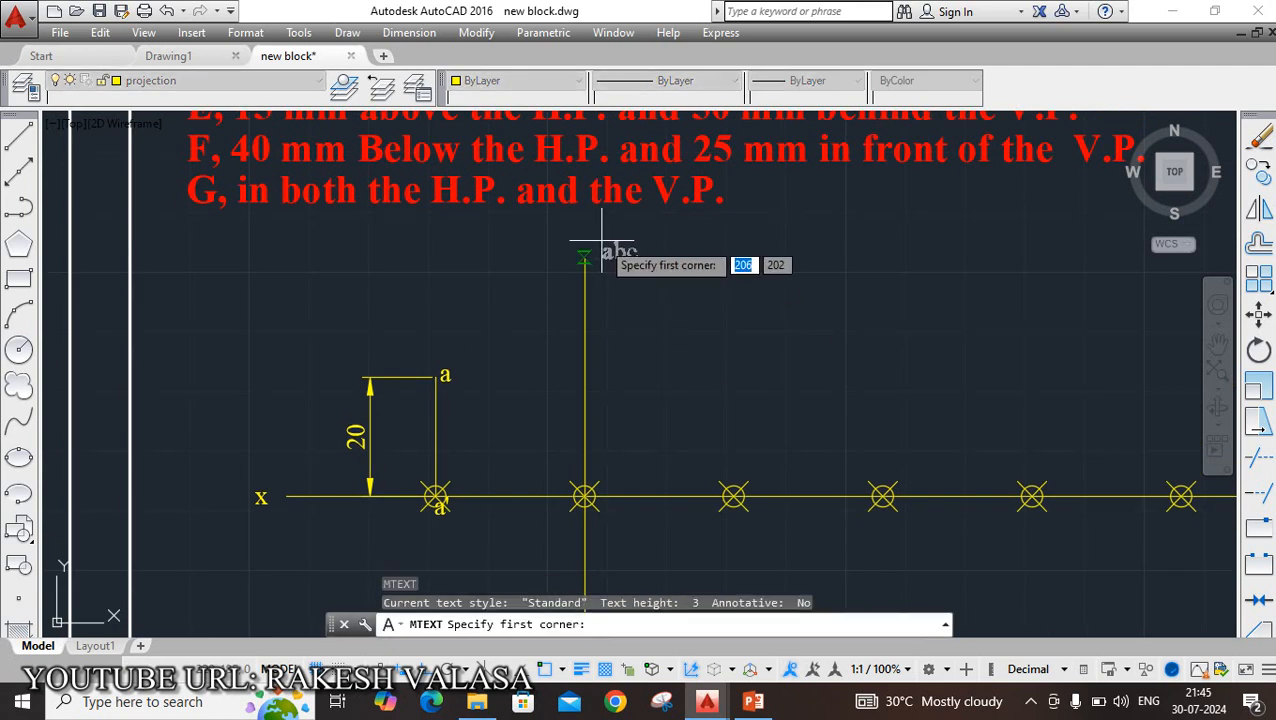
pyautogui.click(608, 243)
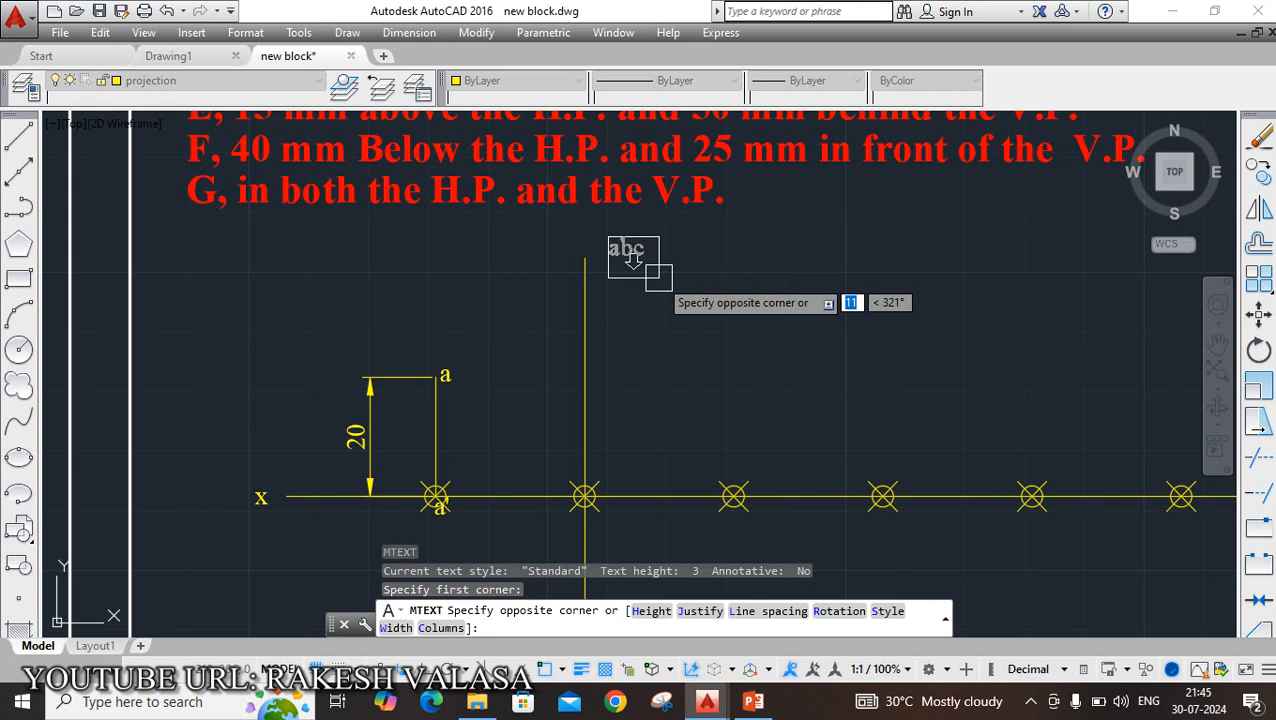
pyautogui.click(653, 284)
pyautogui.write('b')
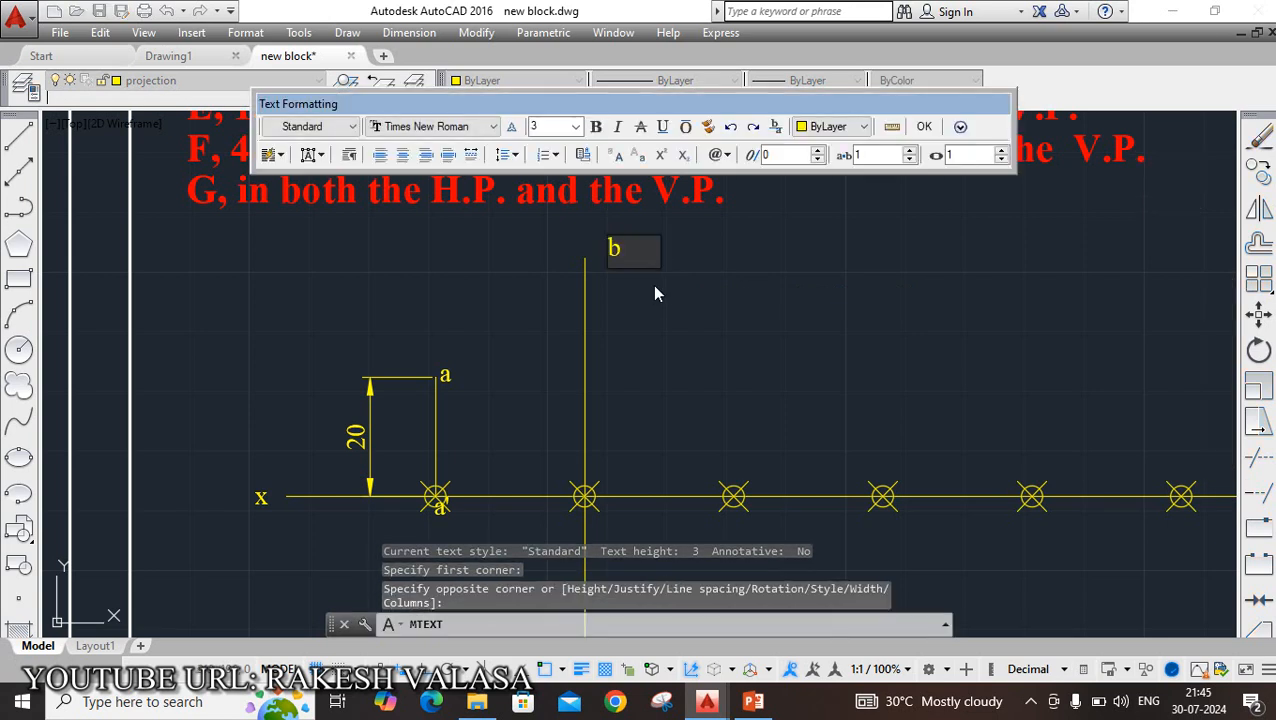
pyautogui.write("'")
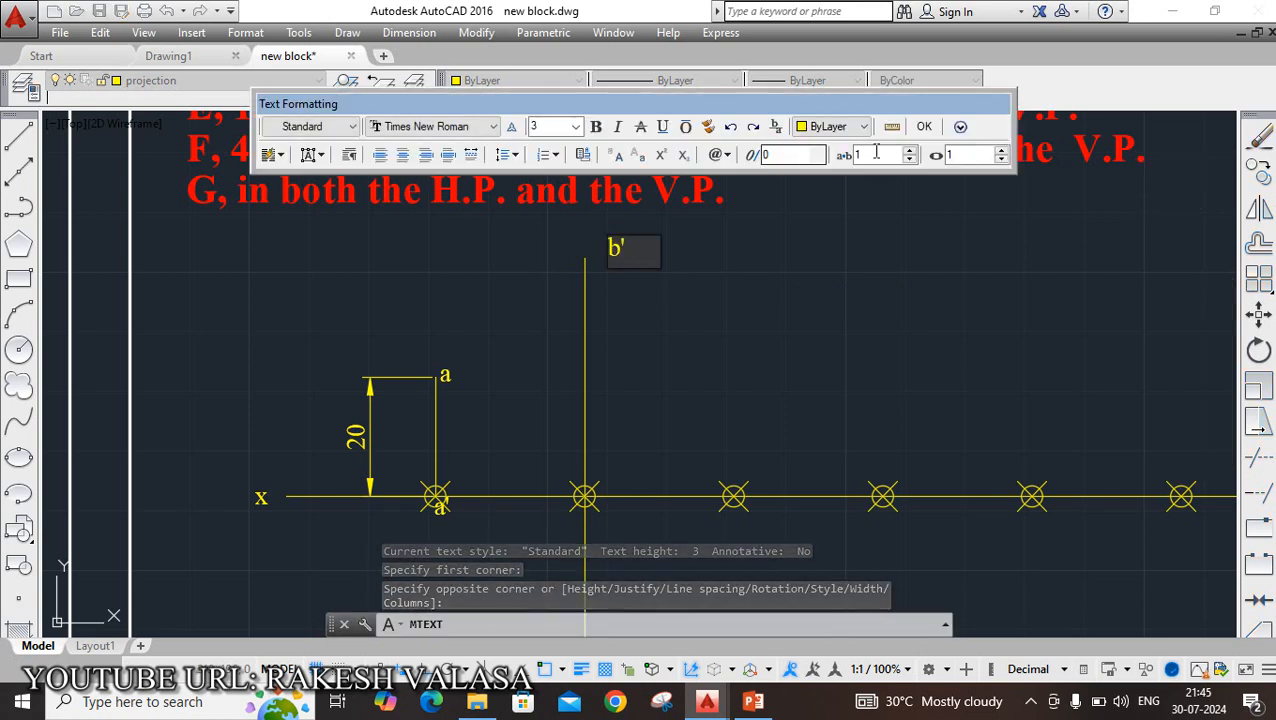
pyautogui.click(924, 127)
# Step: Add the multiline text label b beside the lower end of point B's projector
pyautogui.scroll(2, 675, 242)
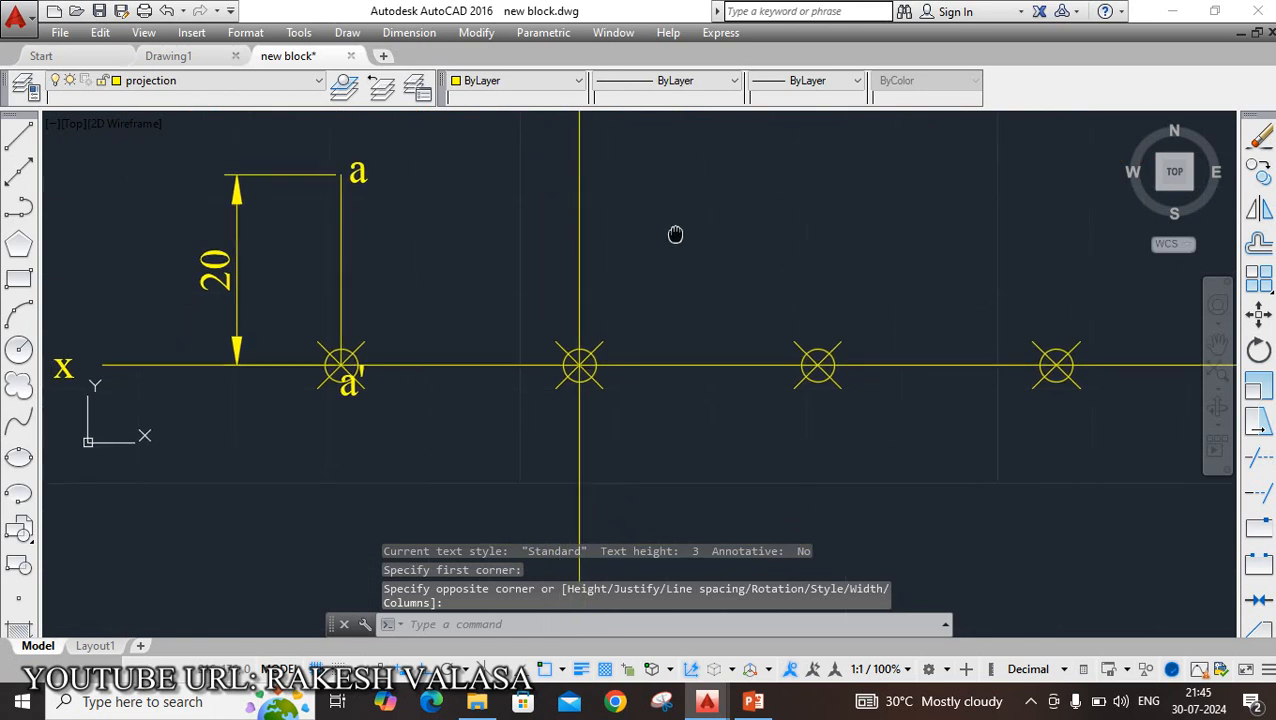
pyautogui.moveTo(688, 481); pyautogui.dragTo(689, 284, button='middle')
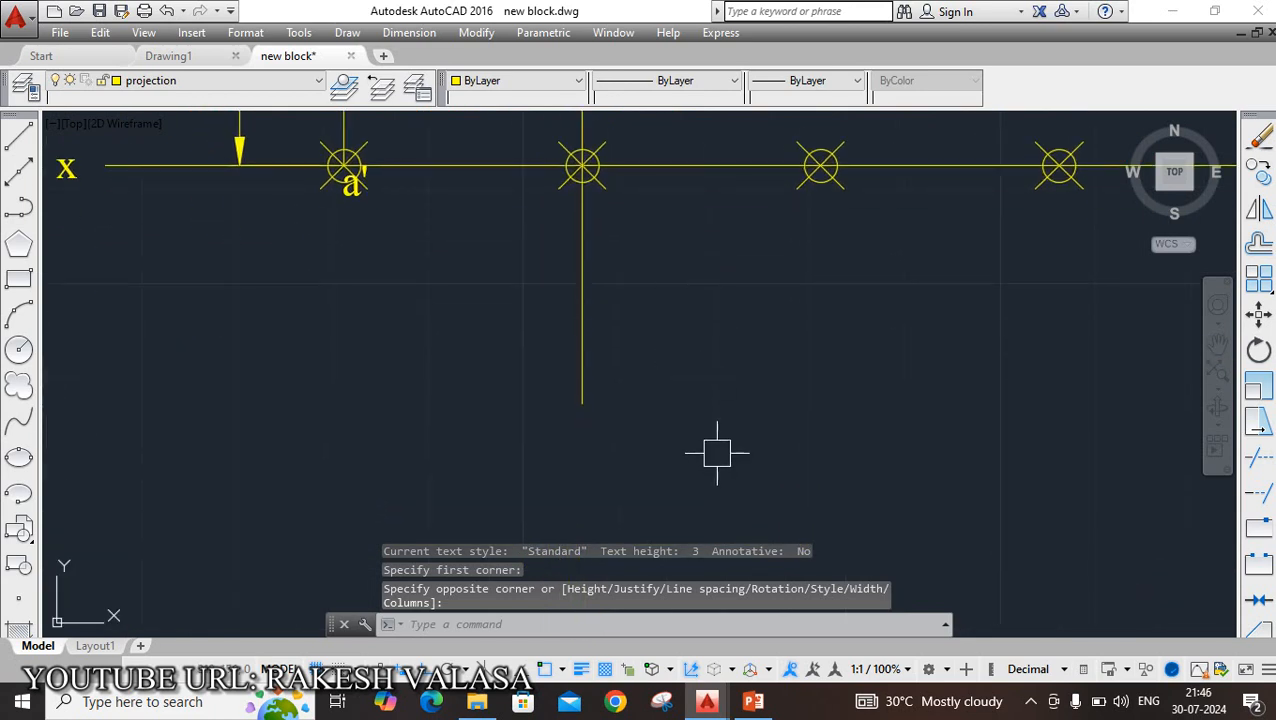
pyautogui.press('Return')
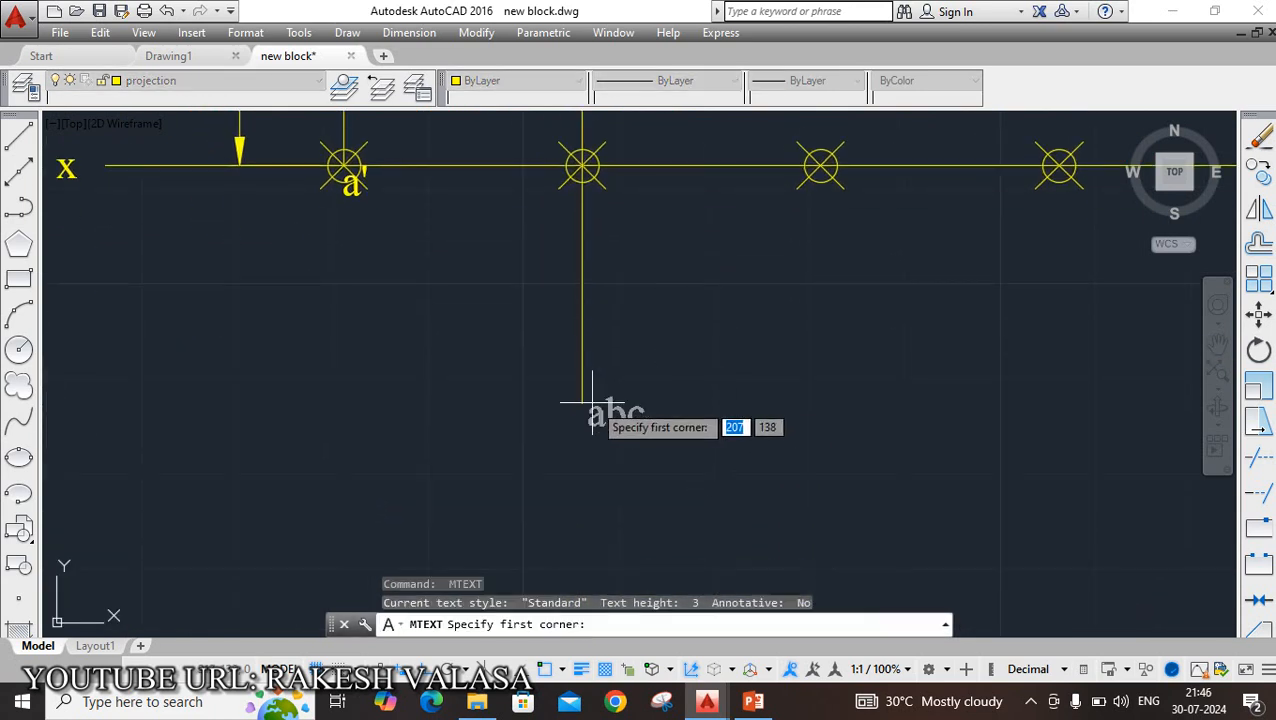
pyautogui.scroll(2, 592, 425)
pyautogui.click(581, 361)
pyautogui.click(659, 425)
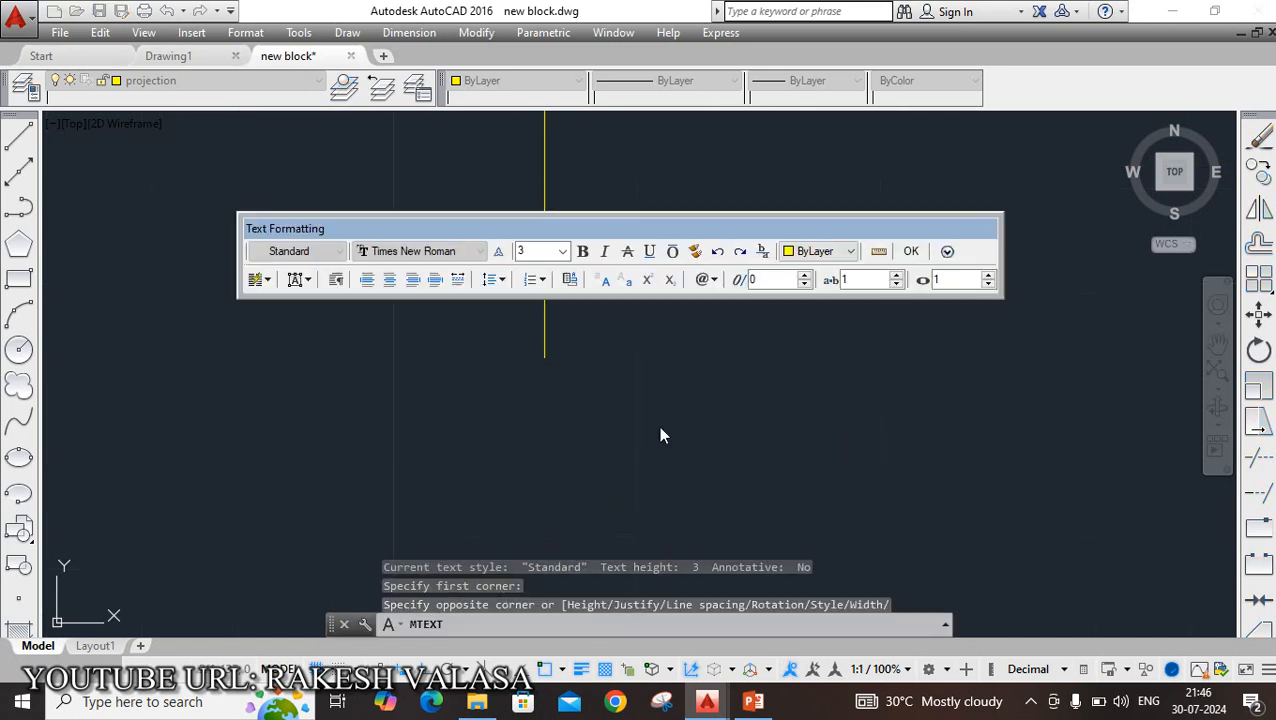
pyautogui.write('b')
pyautogui.click(911, 251)
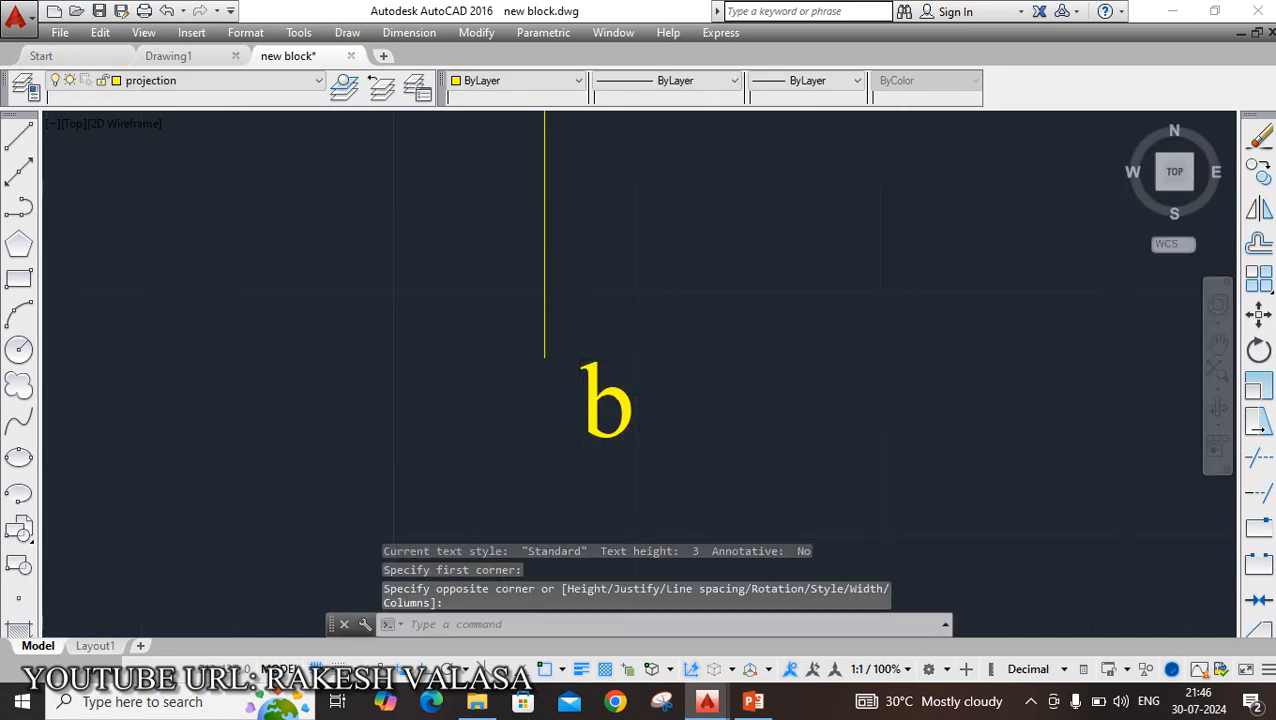
# Step: Add a vertical linear dimension from b' to the ground line, placed to the left of point B's projector
pyautogui.scroll(-4, 681, 393)
pyautogui.moveTo(729, 171); pyautogui.dragTo(699, 338, button='middle')
pyautogui.write('dli')
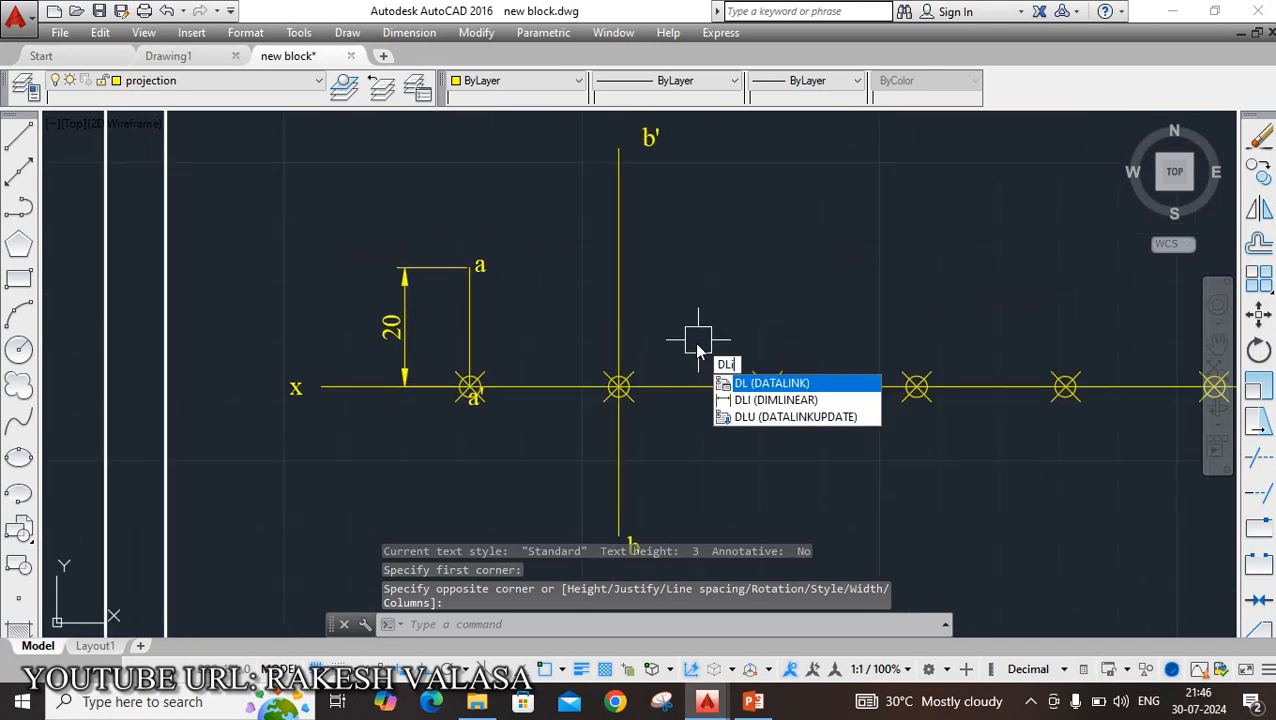
pyautogui.press('Return')
pyautogui.click(618, 150)
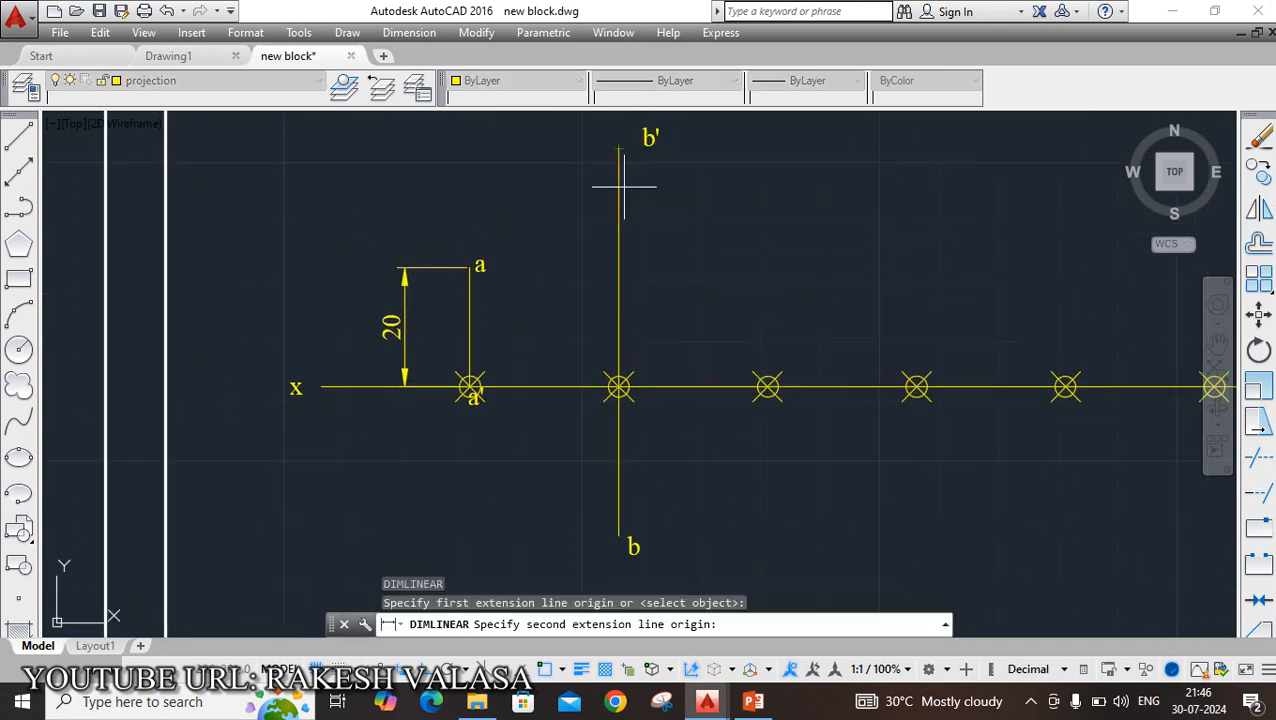
pyautogui.click(618, 387)
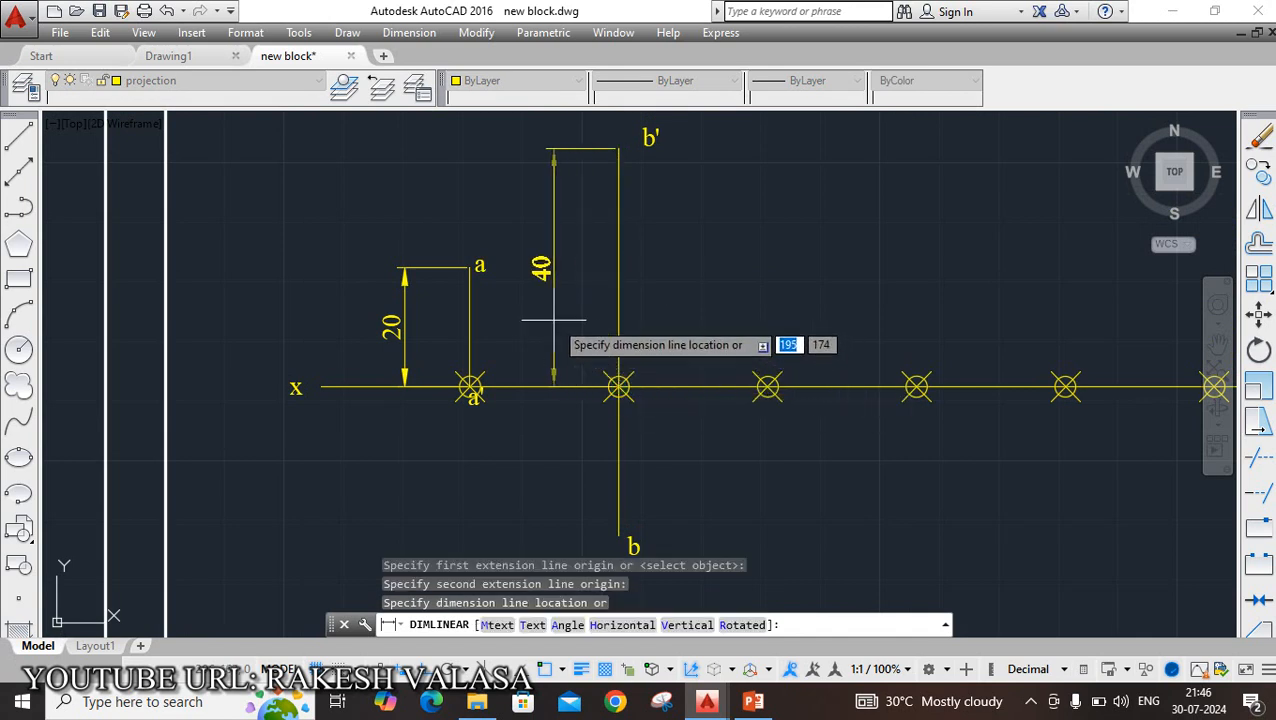
pyautogui.click(561, 322)
# Step: Add a vertical linear dimension from the ground line down to b, aligned with the dimension above it
pyautogui.press('Return')
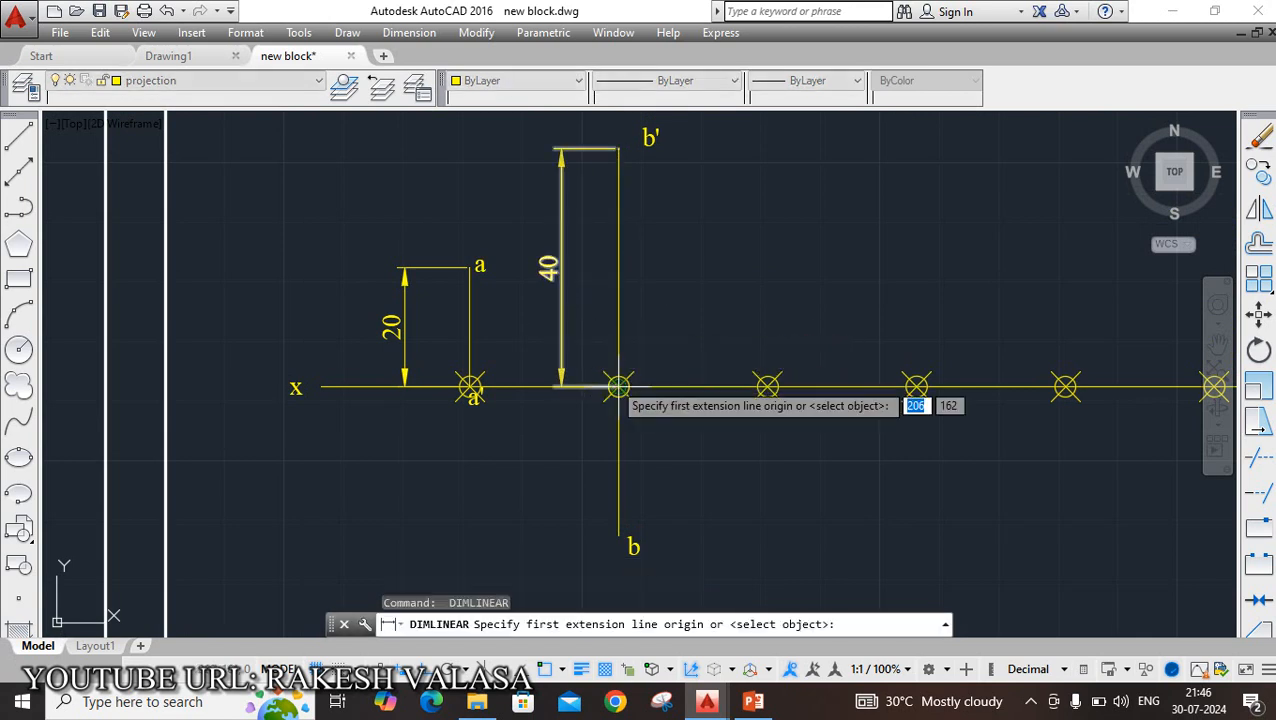
pyautogui.click(618, 387)
pyautogui.click(618, 535)
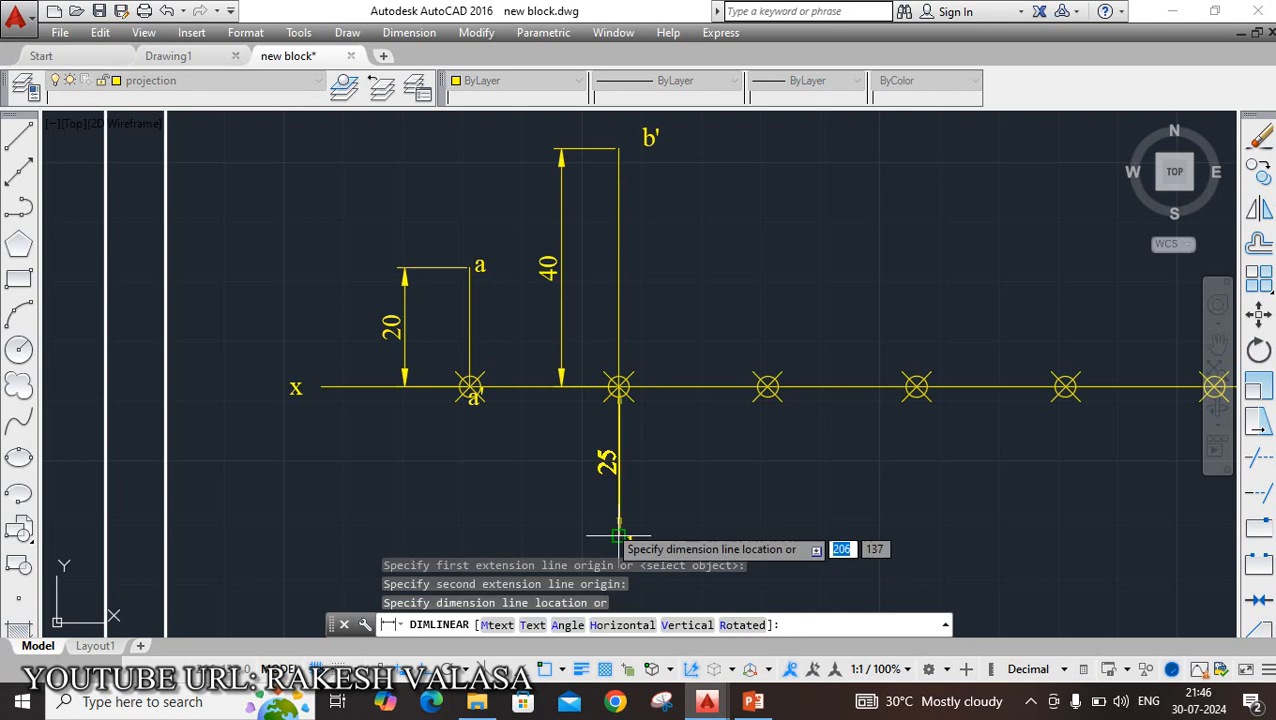
pyautogui.click(563, 400)
pyautogui.press('Escape')
# Step: Read point C's conditions in the problem text and draw a 40 mm vertical line upward from the third division point
pyautogui.scroll(-5, 548, 478)
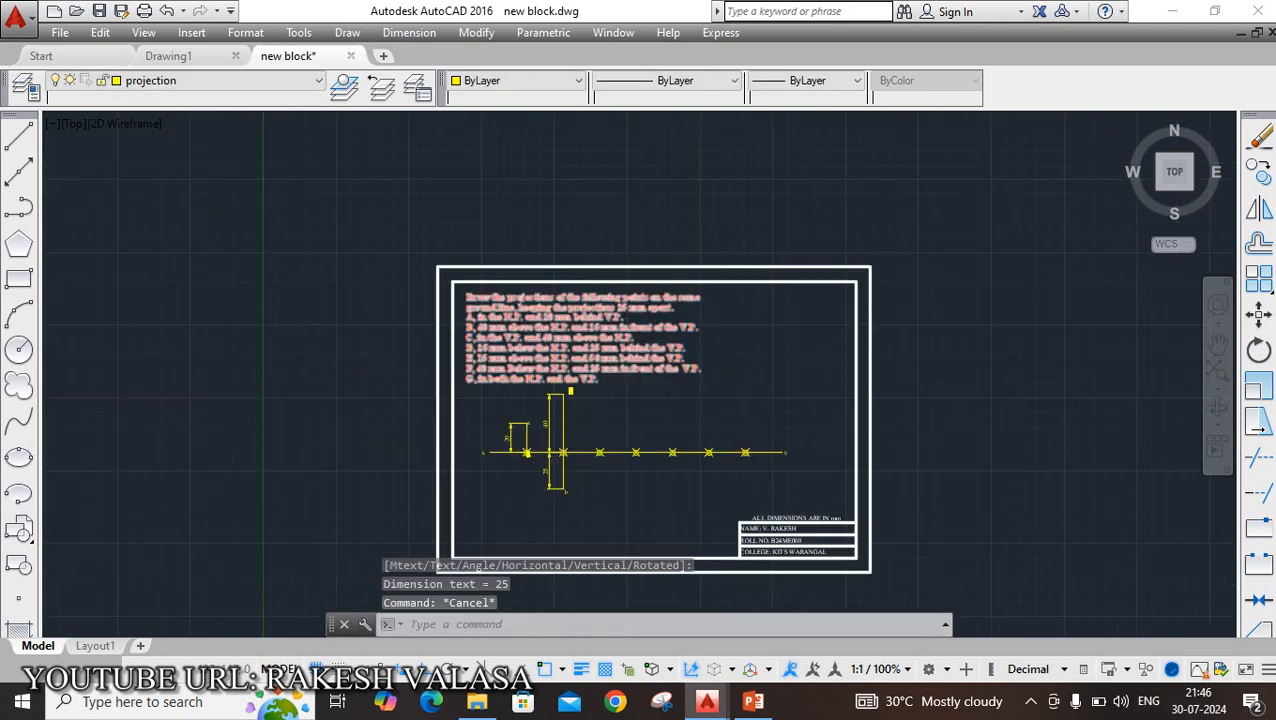
pyautogui.scroll(4, 536, 345)
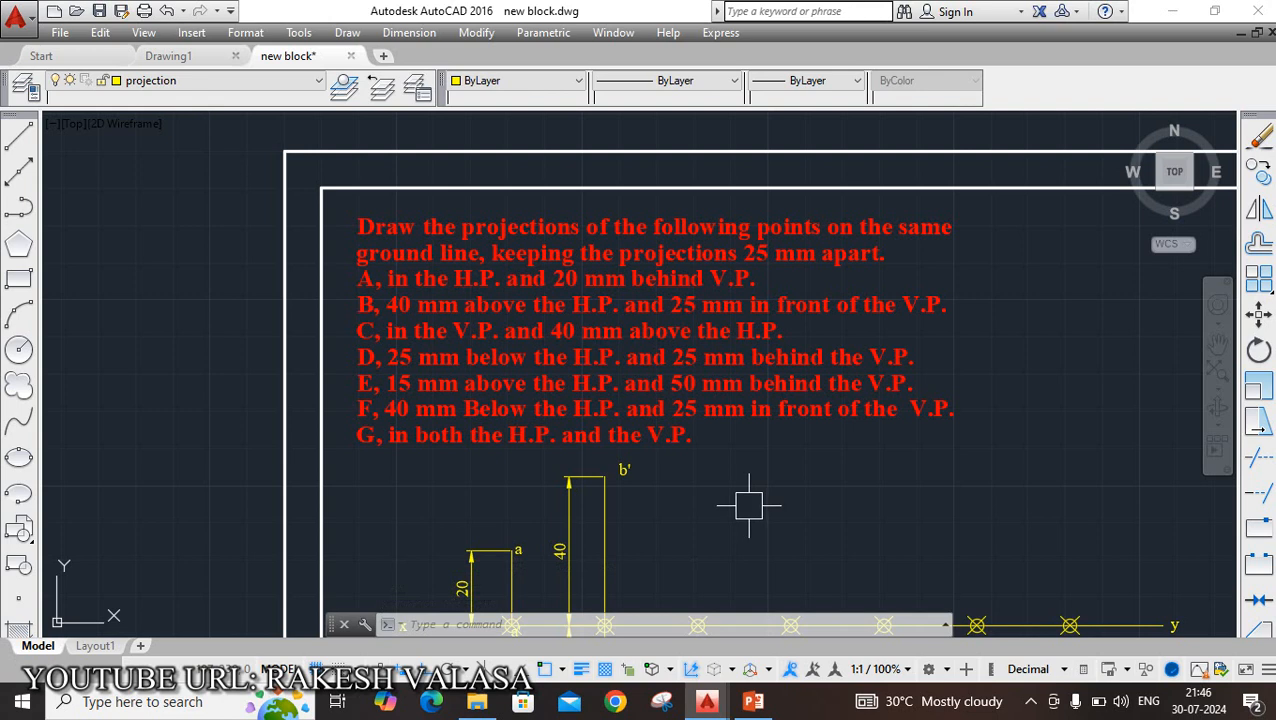
pyautogui.moveTo(749, 506)
pyautogui.mouseDown(button='middle')
pyautogui.moveTo(664, 308)
pyautogui.moveTo(690, 342)
pyautogui.mouseUp(button='middle')
pyautogui.write('l')
pyautogui.press('Return')
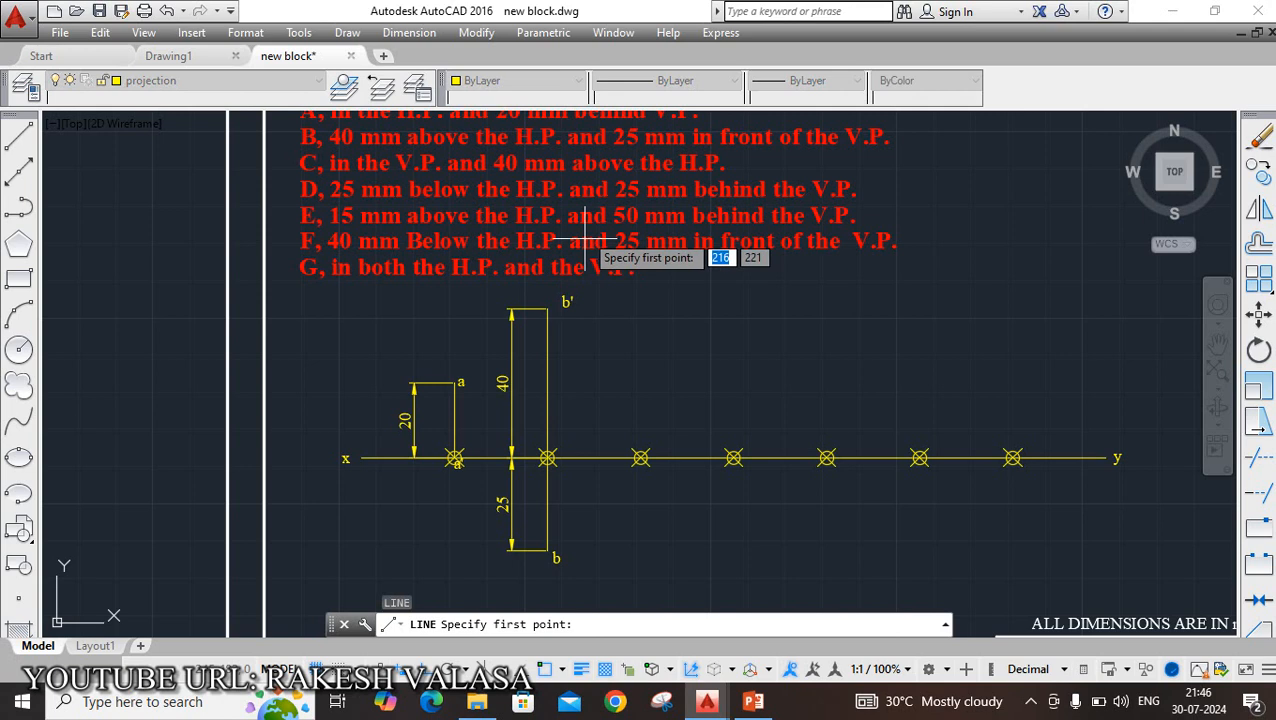
pyautogui.click(640, 458)
pyautogui.write('40')
pyautogui.press('Return')
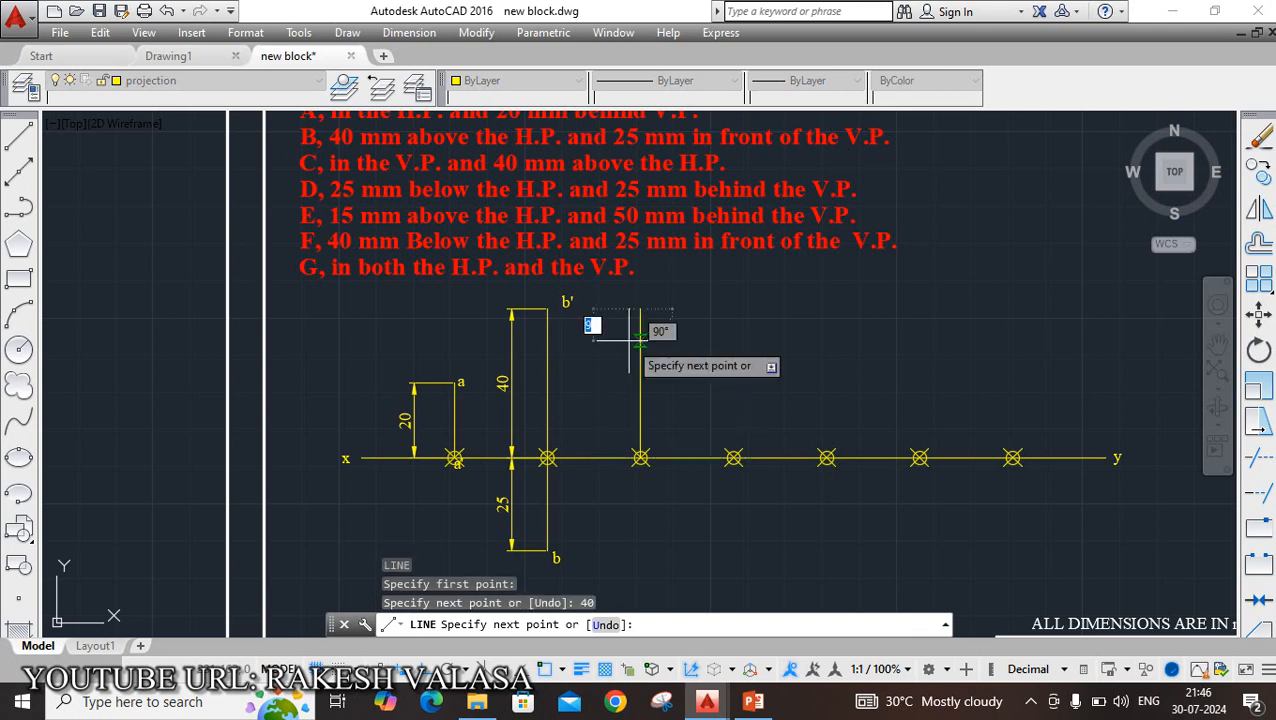
pyautogui.press('Escape')
pyautogui.click(390, 200)
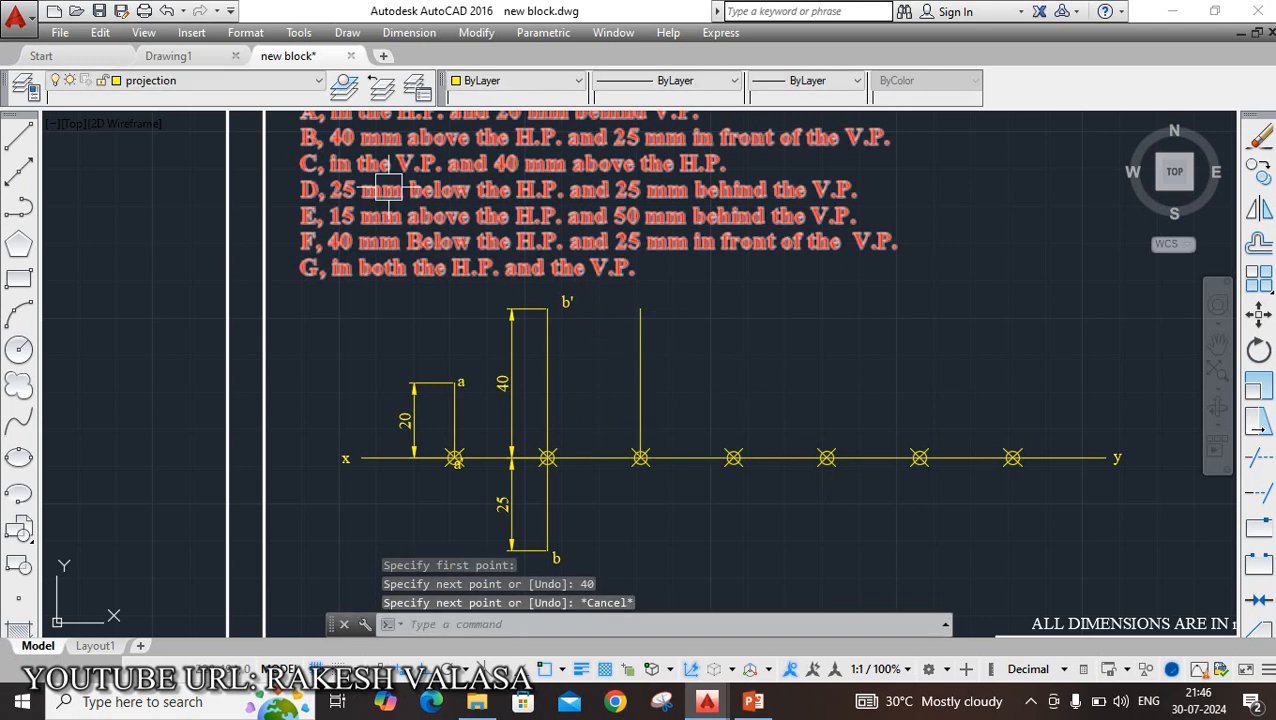
pyautogui.press('Escape')
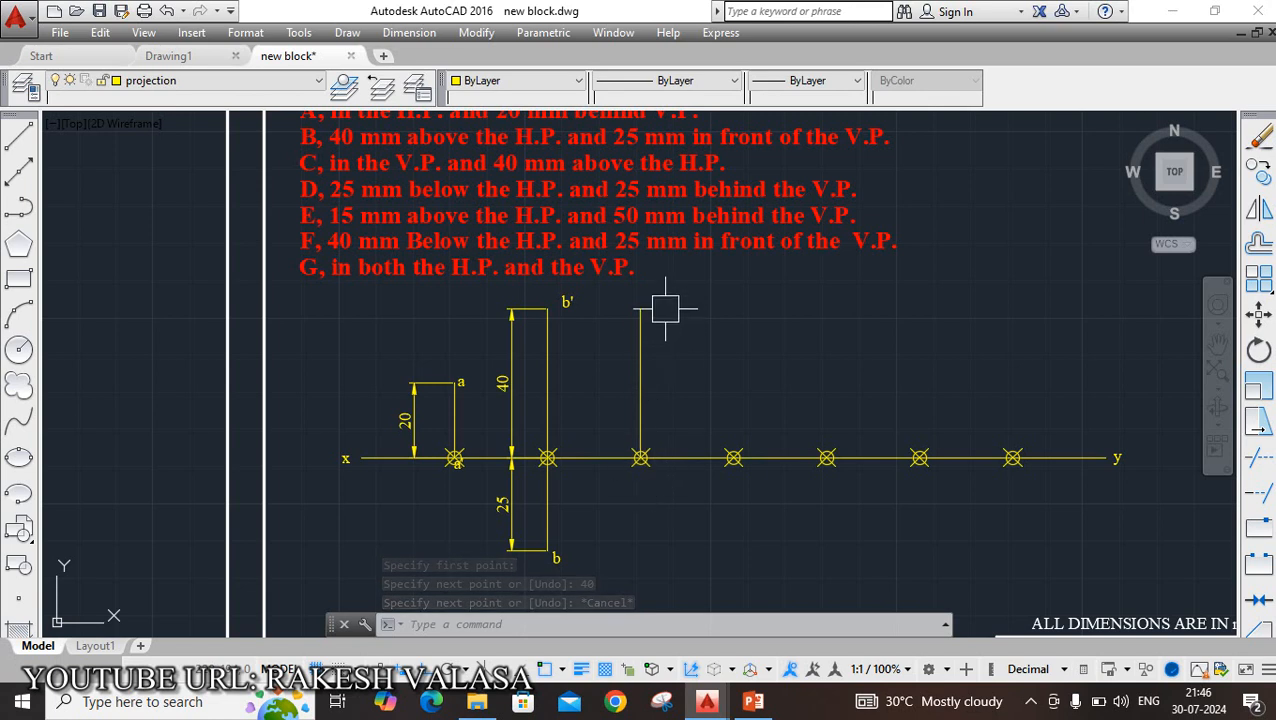
# Step: Add the multiline text label c' beside the upper end of point C's projector
pyautogui.write('mt')
pyautogui.press('Return')
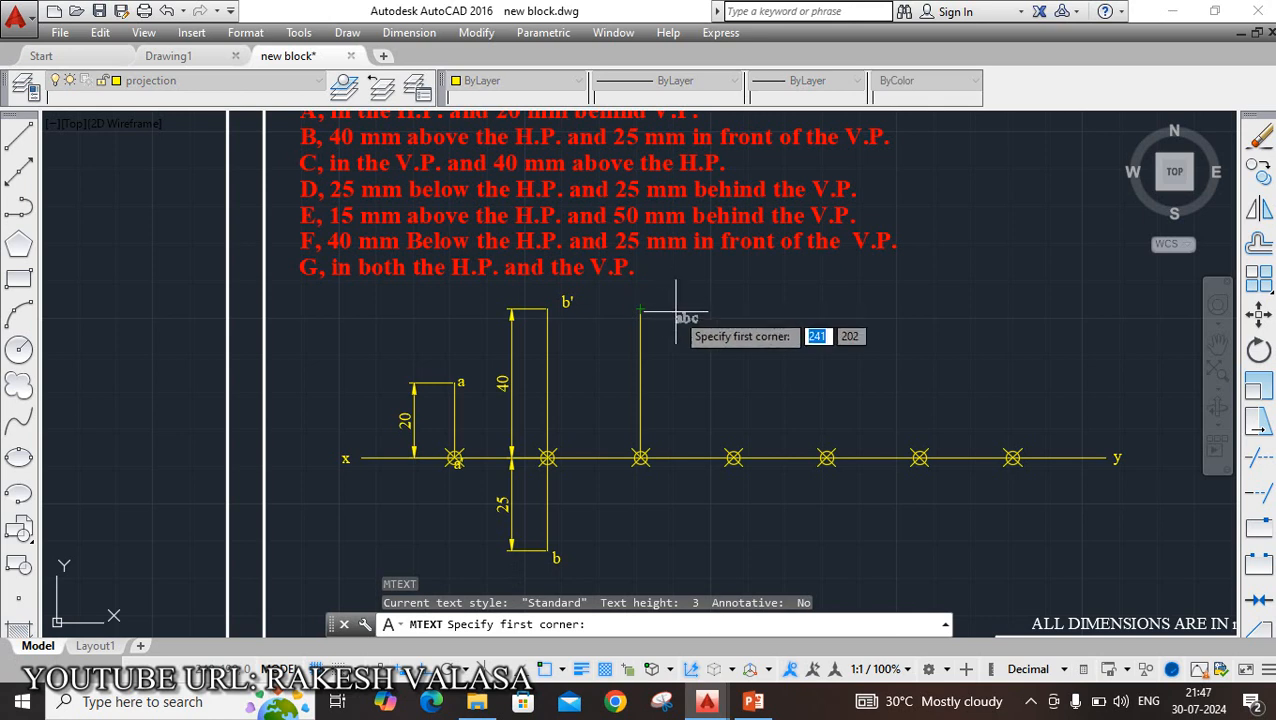
pyautogui.scroll(4, 672, 290)
pyautogui.click(615, 275)
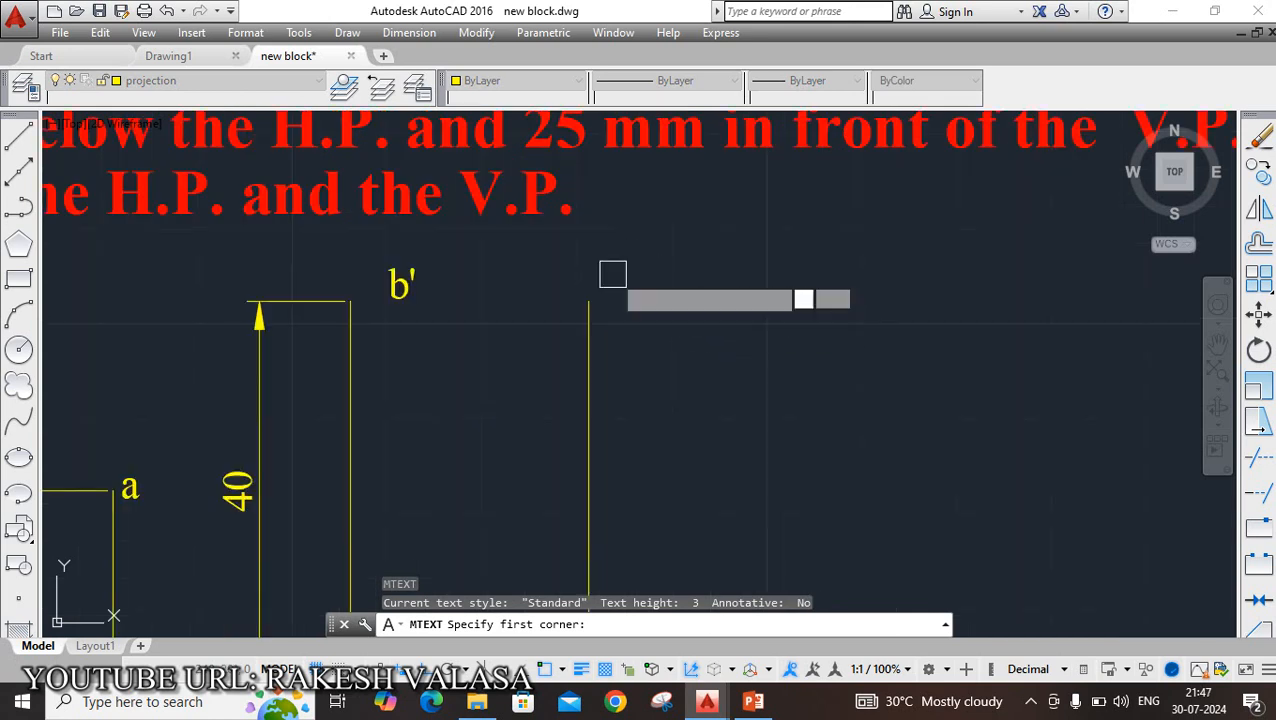
pyautogui.click(695, 334)
pyautogui.write("c'")
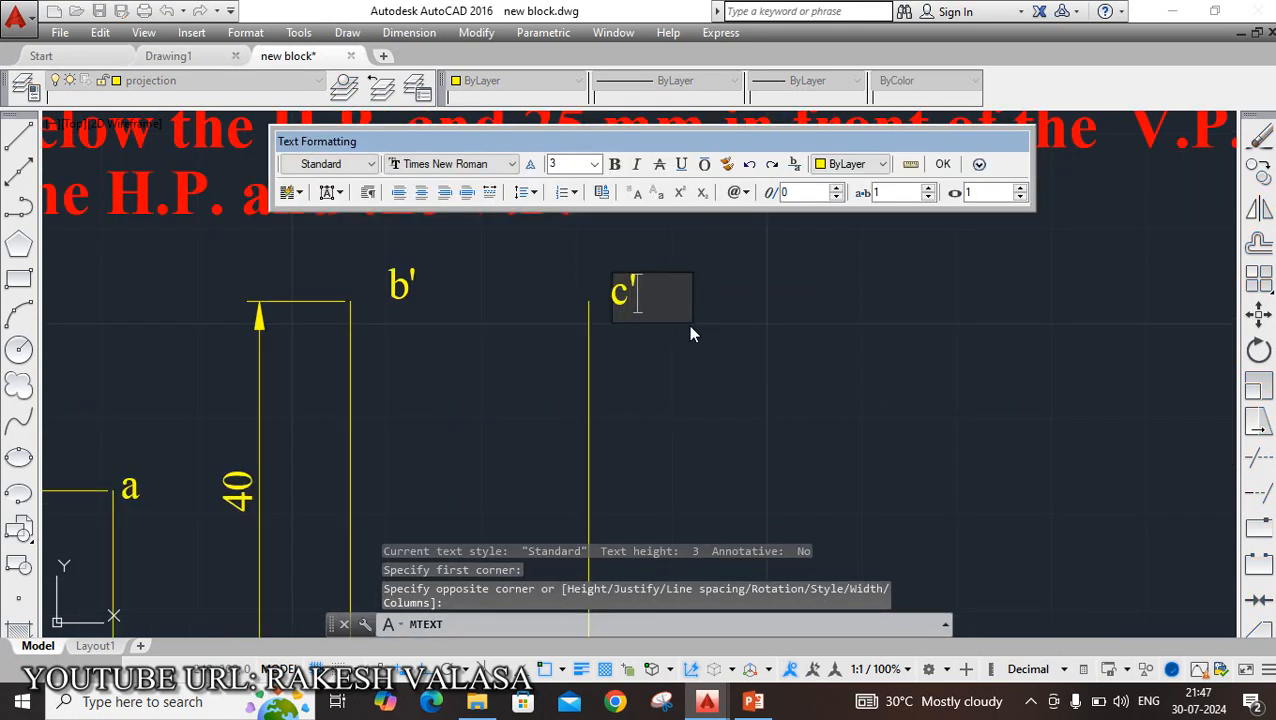
pyautogui.click(942, 165)
pyautogui.scroll(-4, 895, 225)
pyautogui.moveTo(893, 231)
pyautogui.mouseDown(button='middle')
pyautogui.moveTo(860, 339)
pyautogui.moveTo(846, 322)
pyautogui.moveTo(805, 421)
pyautogui.mouseUp(button='middle')
pyautogui.scroll(4, 767, 494)
pyautogui.press('Return')
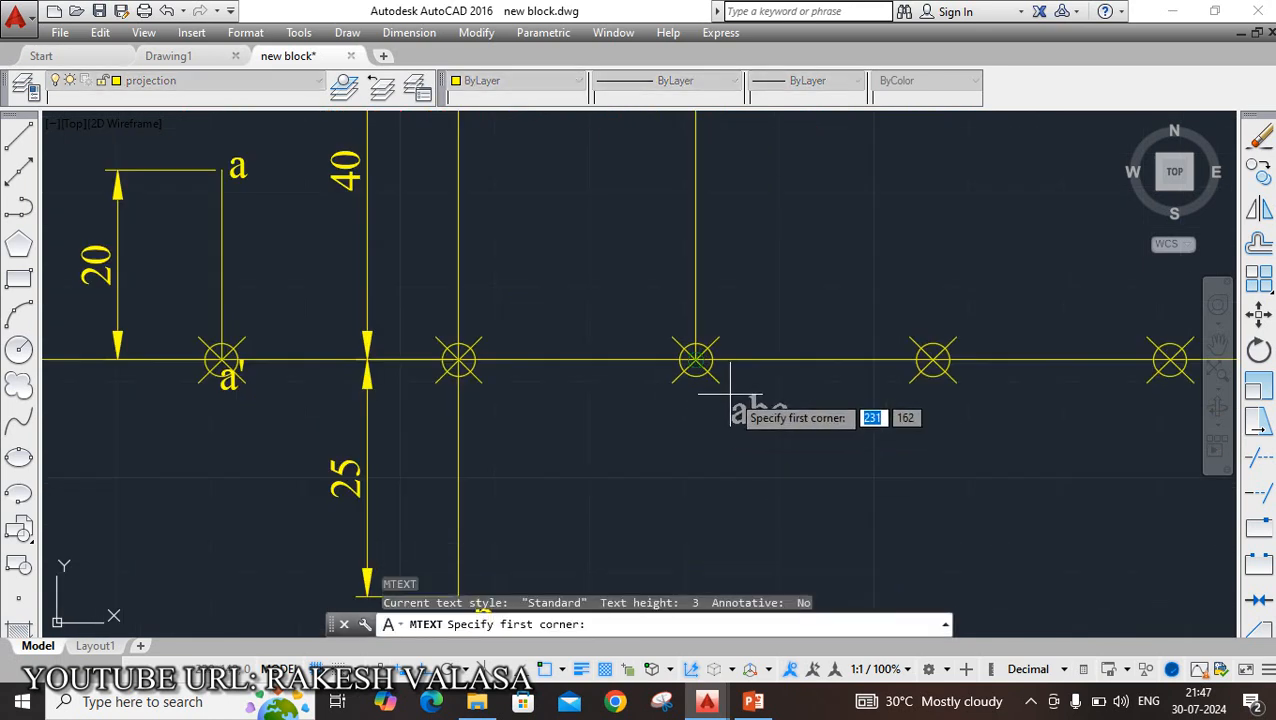
pyautogui.click(697, 362)
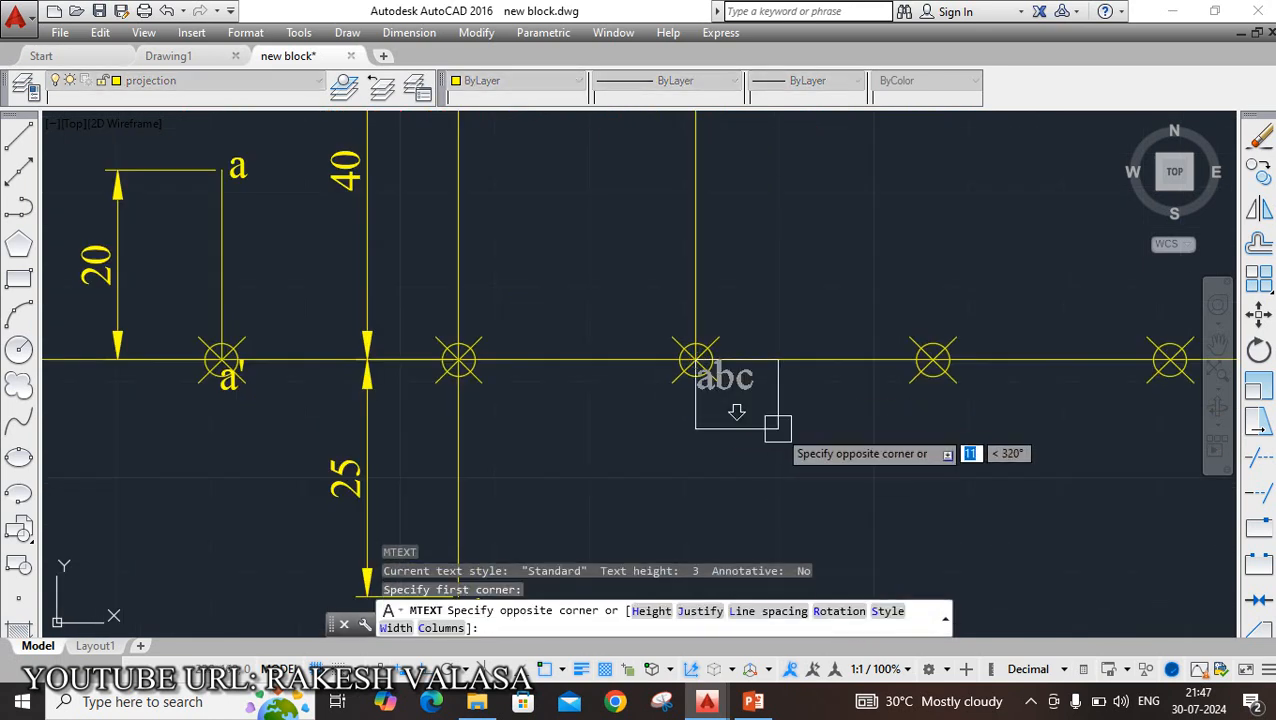
pyautogui.press('Escape')
# Step: Add the multiline text label c just below the third division point on the ground line
pyautogui.press('Return')
pyautogui.scroll(4, 720, 400)
pyautogui.click(656, 366)
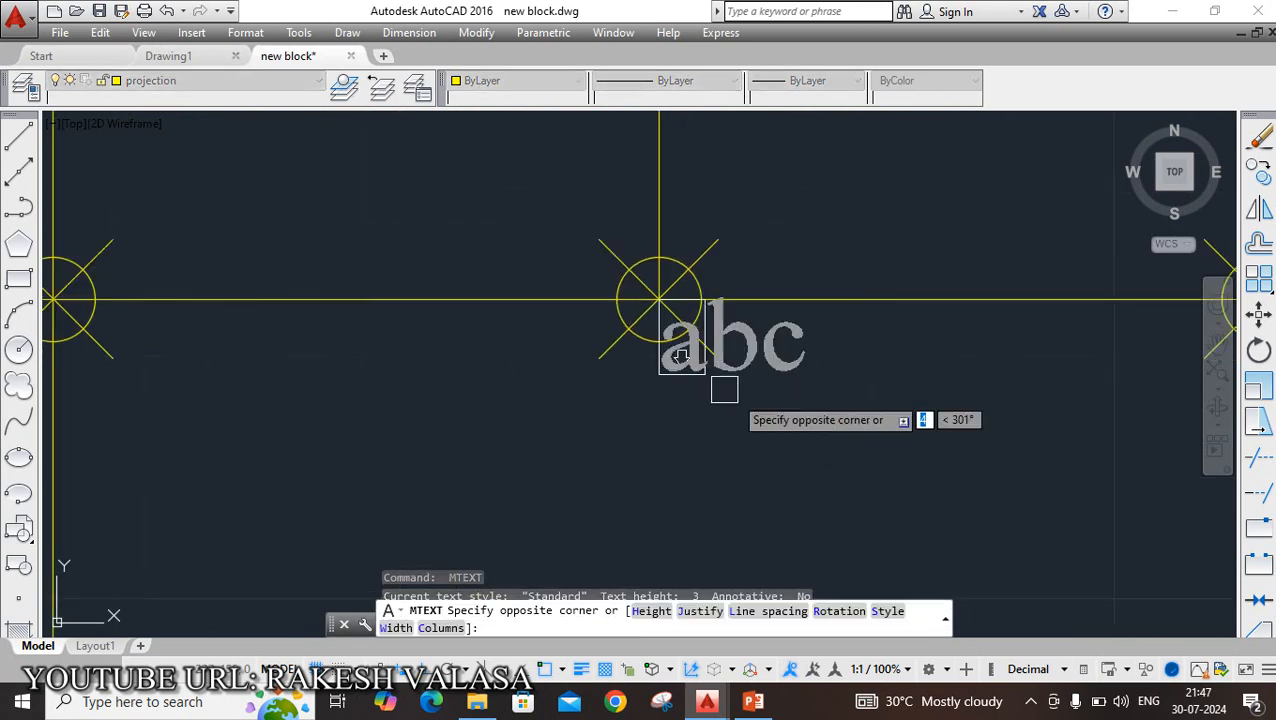
pyautogui.click(790, 425)
pyautogui.write('C')
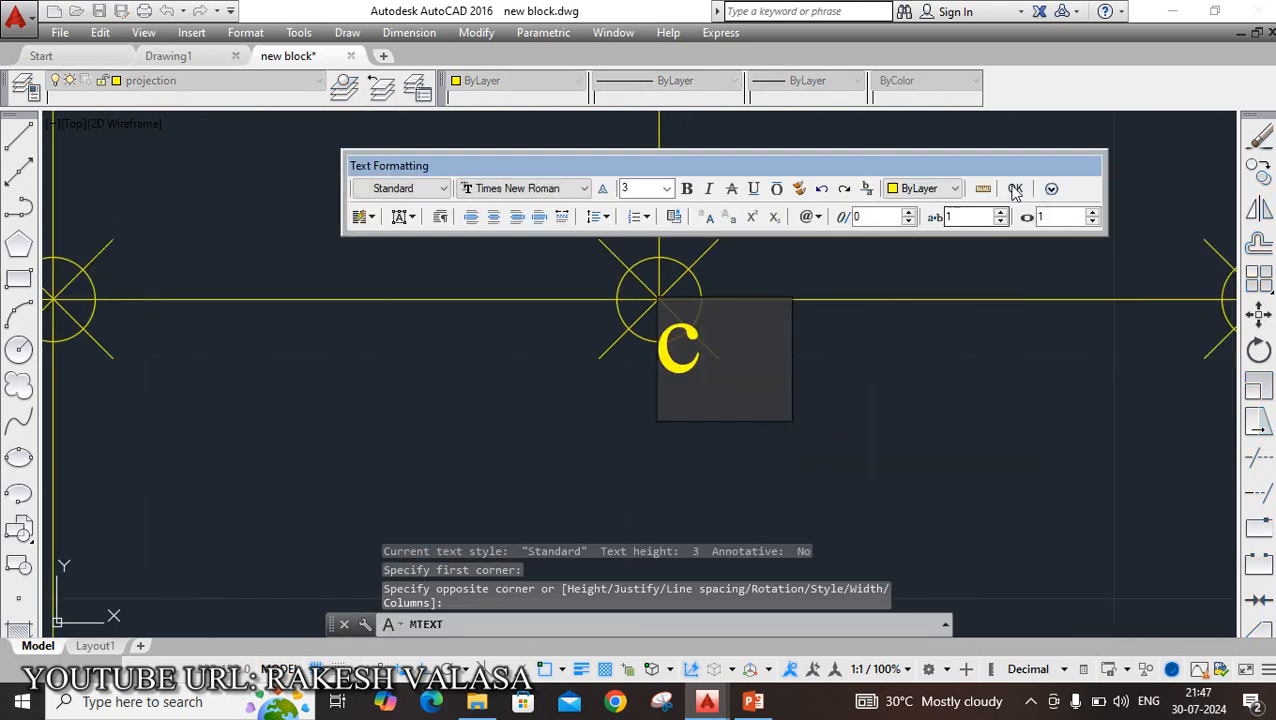
pyautogui.click(888, 333)
pyautogui.scroll(-4, 760, 378)
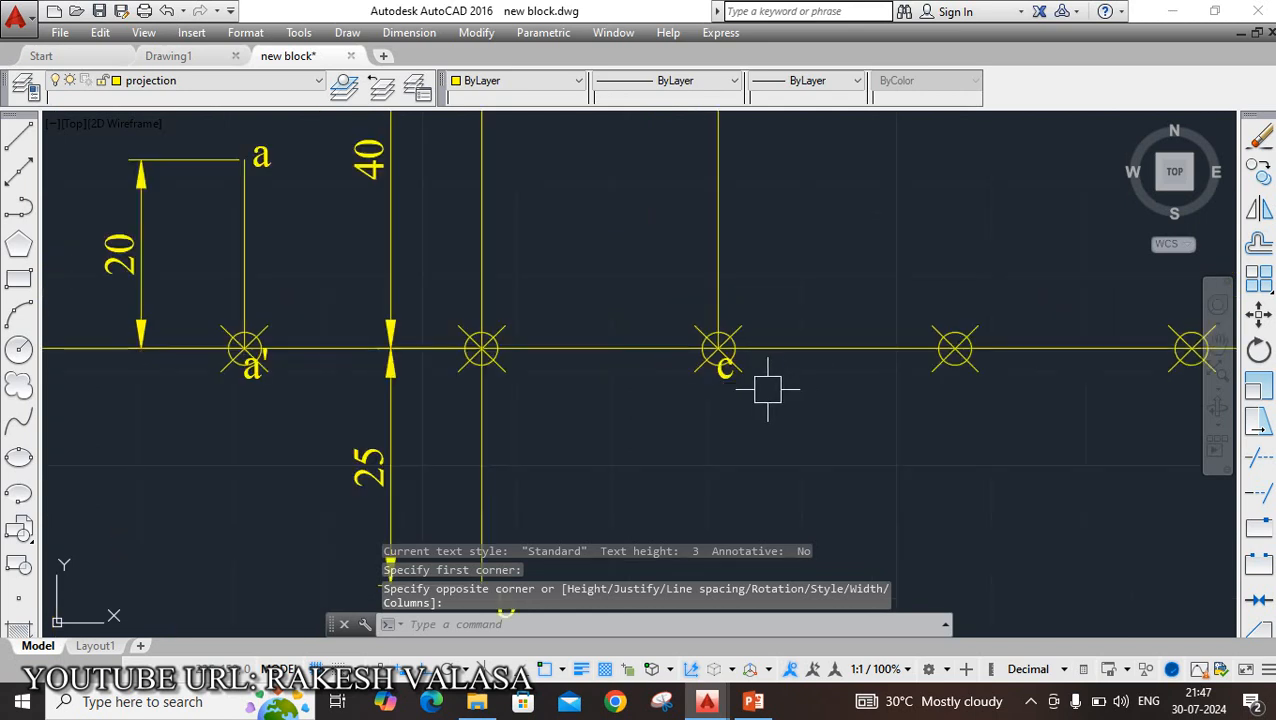
# Step: Try to reposition the label c below the third division point using Move with Ortho turned off
pyautogui.scroll(4, 760, 380)
pyautogui.press('Return')
pyautogui.click(714, 362)
pyautogui.press('Return')
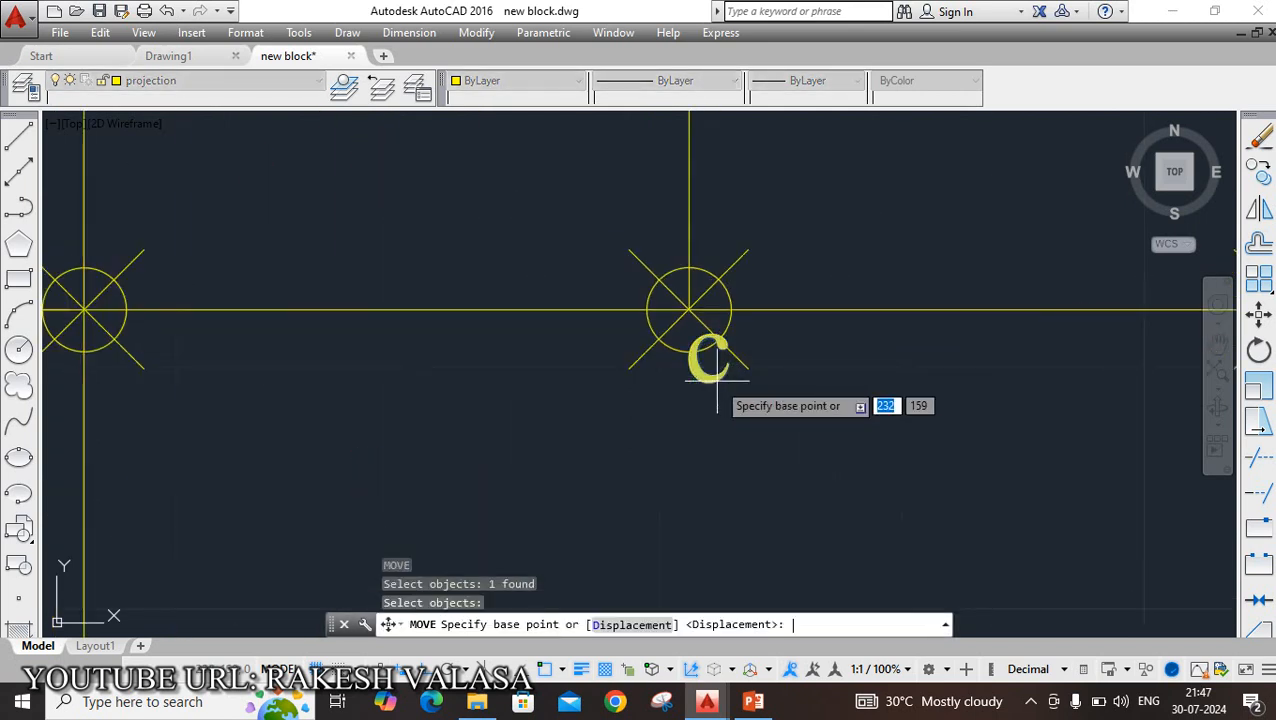
pyautogui.click(689, 384)
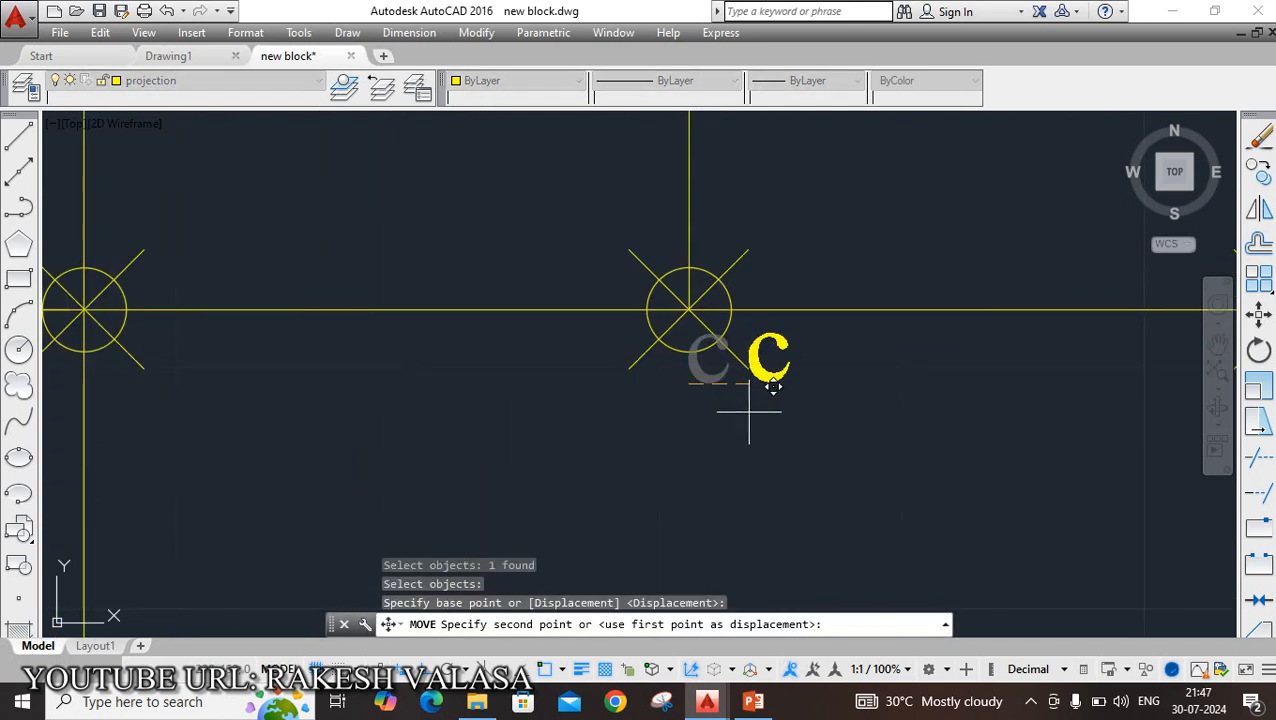
pyautogui.press('F8')
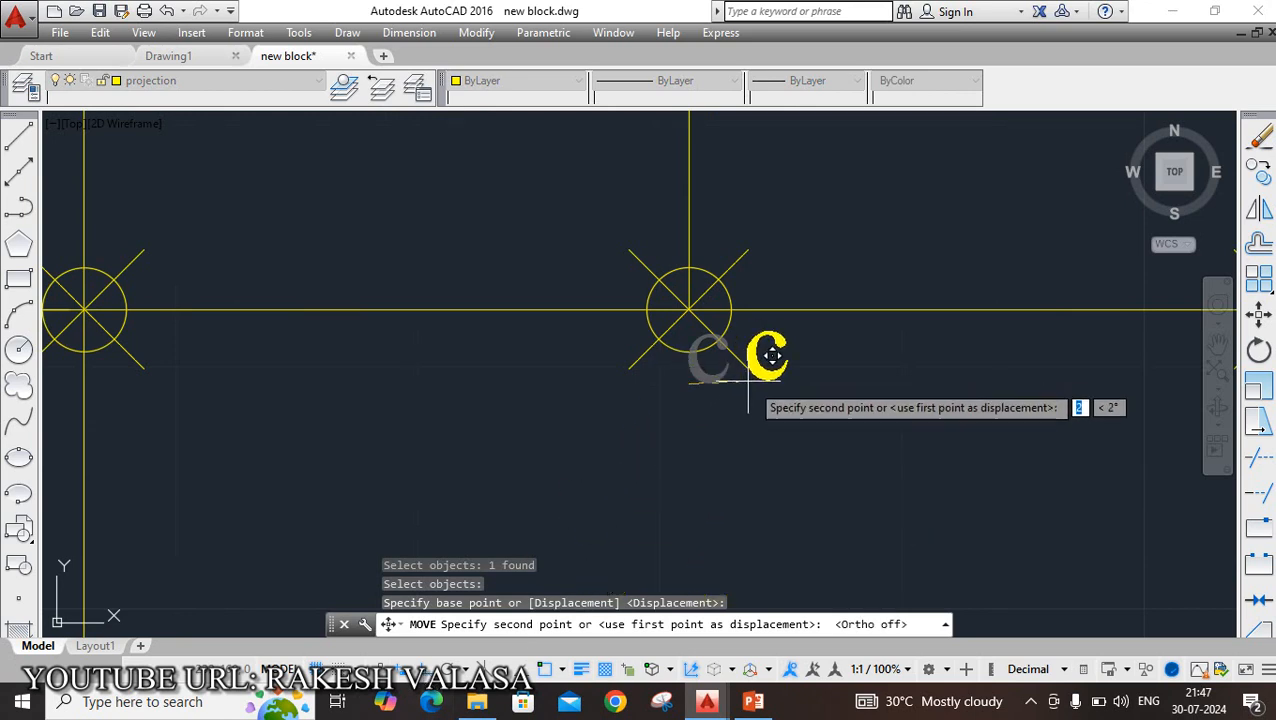
pyautogui.click(691, 386)
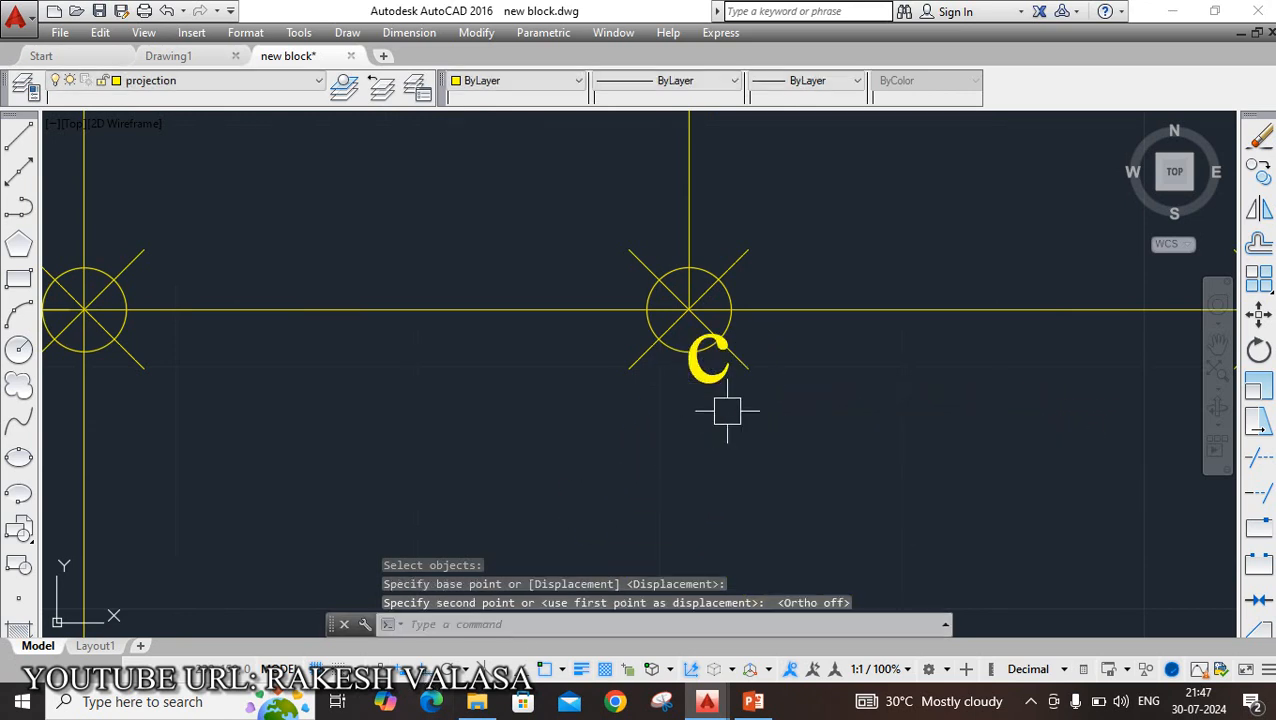
# Step: Draw a 25 mm vertical line downward from the fourth division point on the ground line with Ortho on
pyautogui.scroll(-6, 712, 393)
pyautogui.scroll(-3, 706, 392)
pyautogui.moveTo(834, 296)
pyautogui.mouseDown(button='middle')
pyautogui.moveTo(820, 347)
pyautogui.moveTo(759, 403)
pyautogui.mouseUp(button='middle')
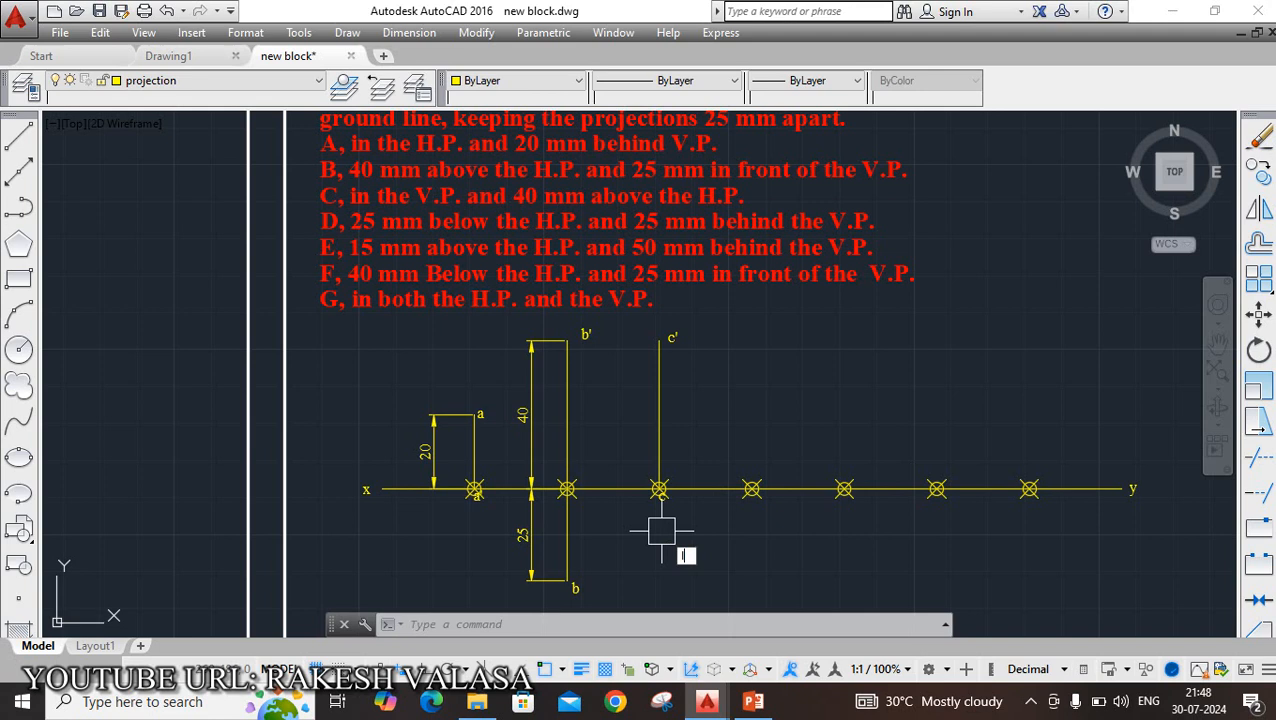
pyautogui.write('l')
pyautogui.press('Return')
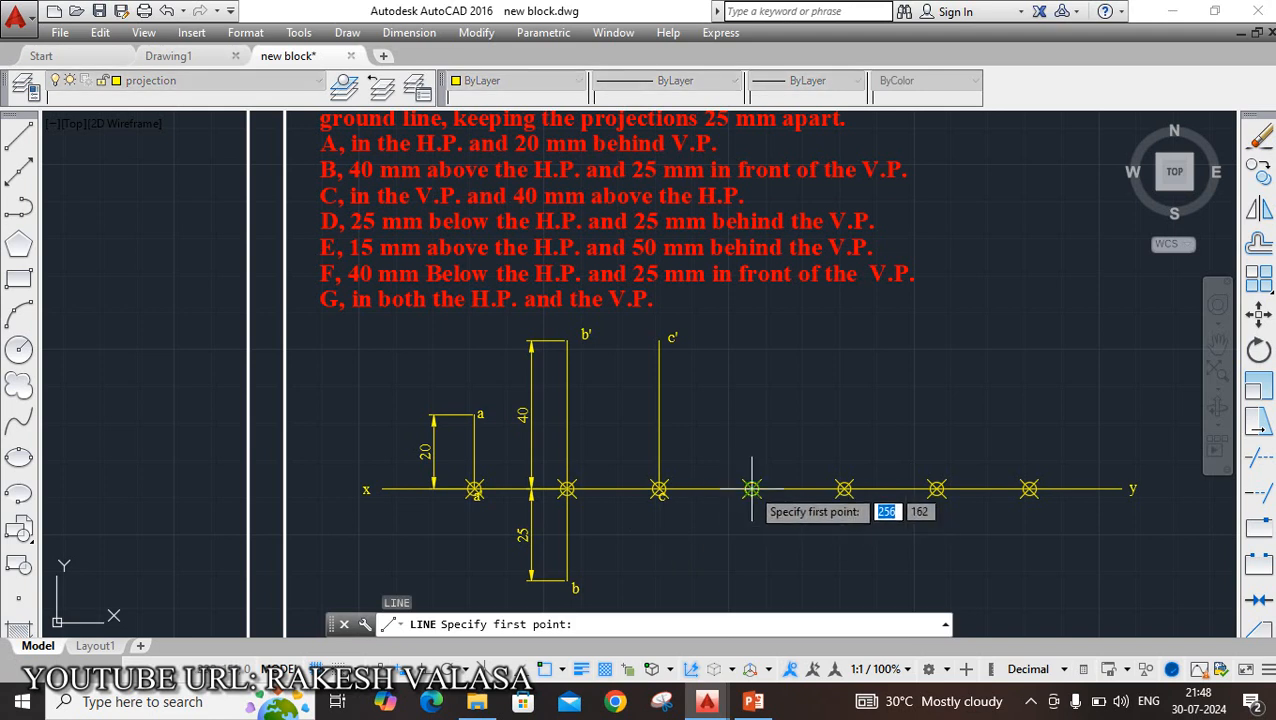
pyautogui.click(752, 489)
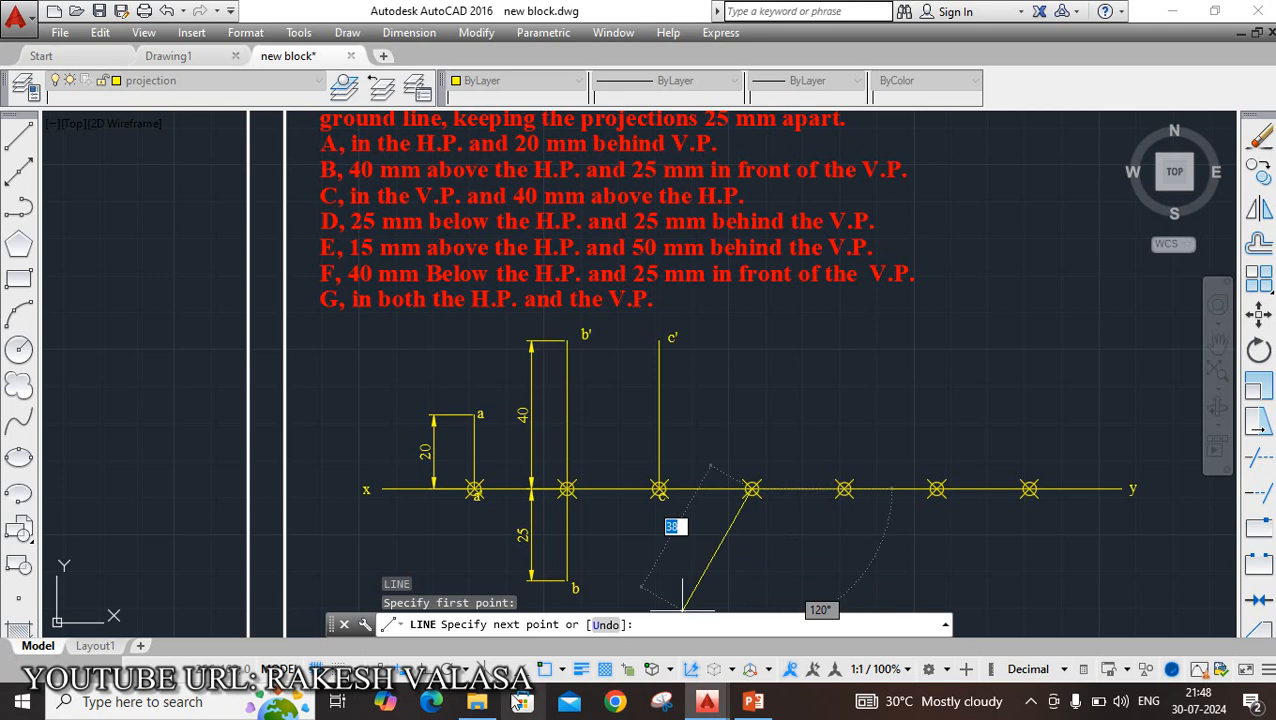
pyautogui.press('F8')
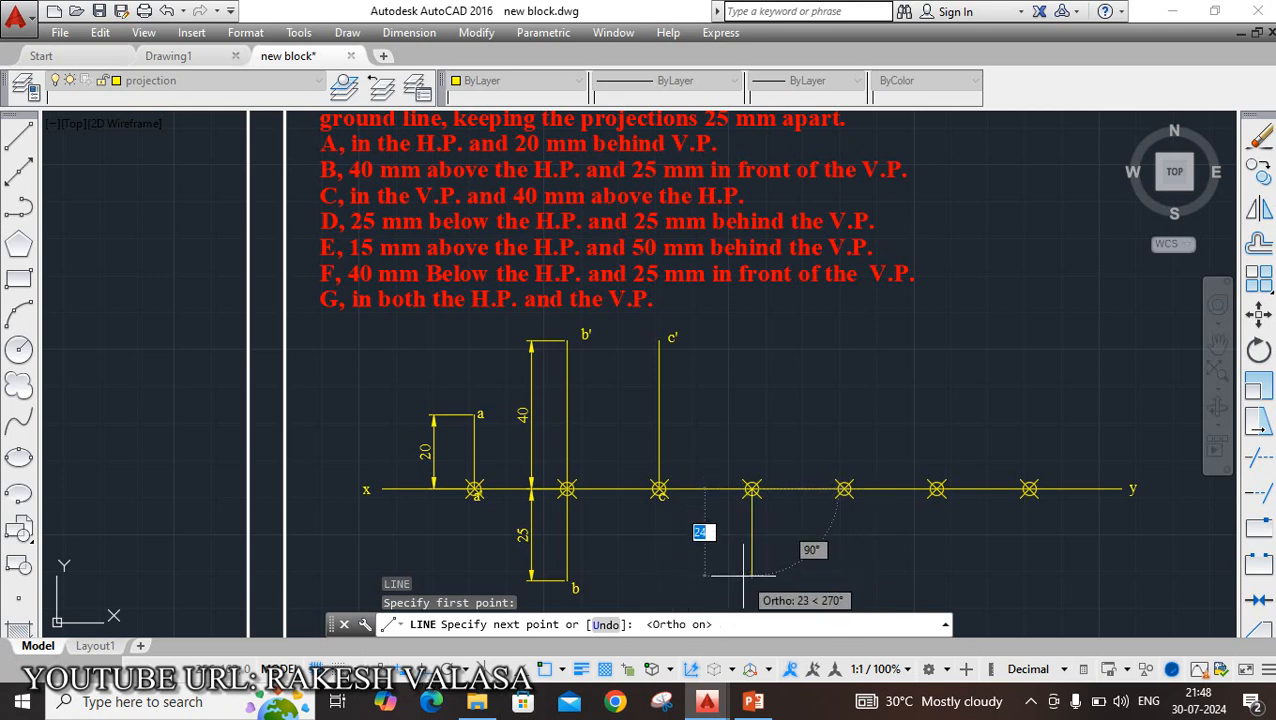
pyautogui.write('2')
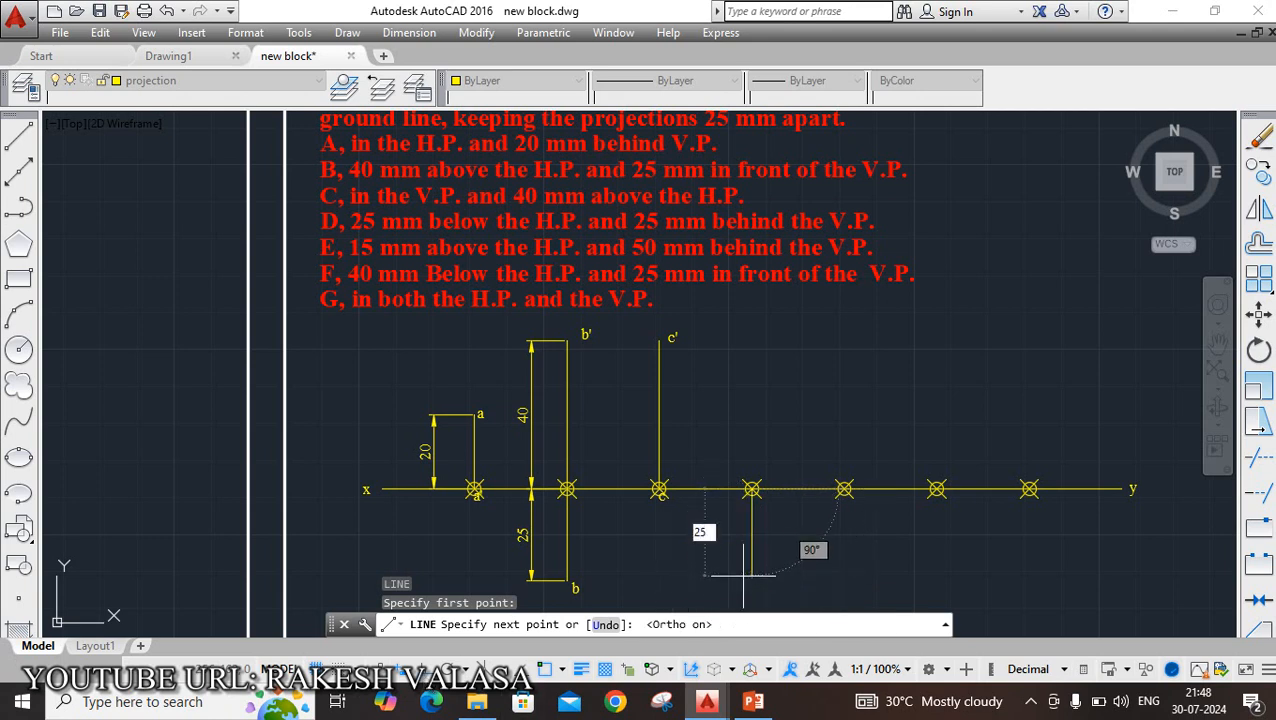
pyautogui.write('5')
pyautogui.press('Return')
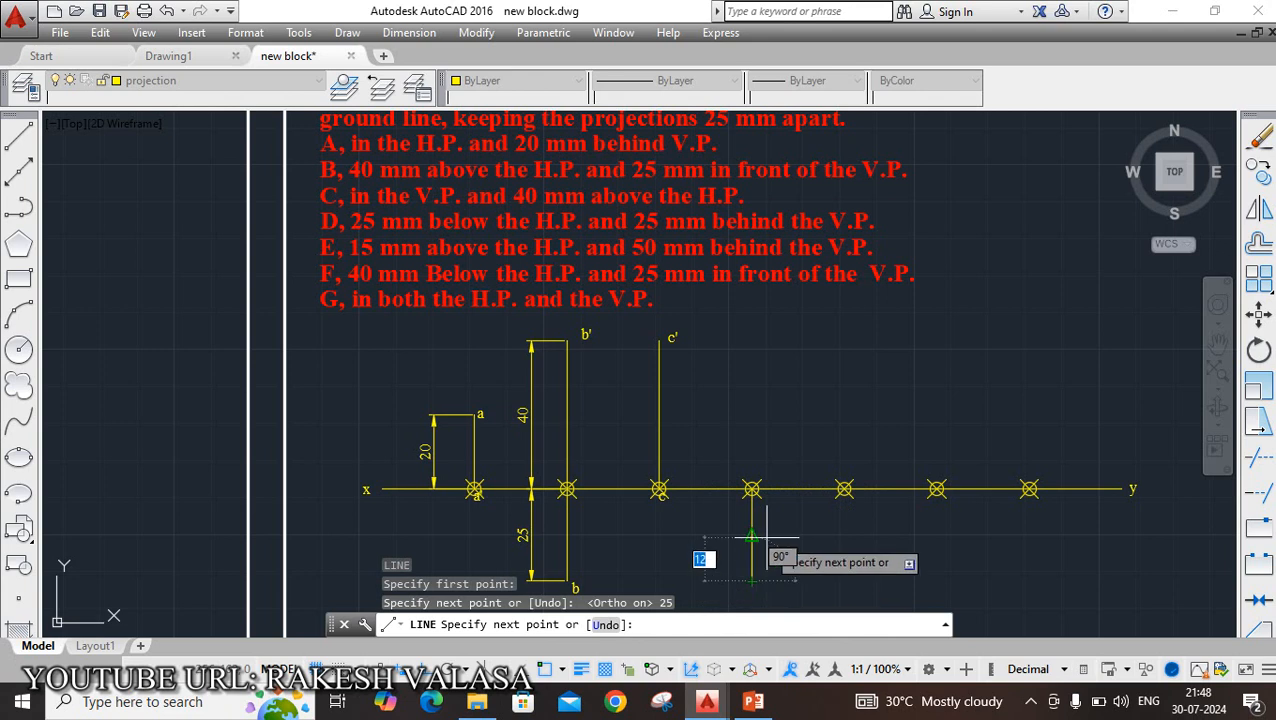
pyautogui.press('Escape')
# Step: Draw a 25 mm vertical line upward from the same fourth division point
pyautogui.press('Return')
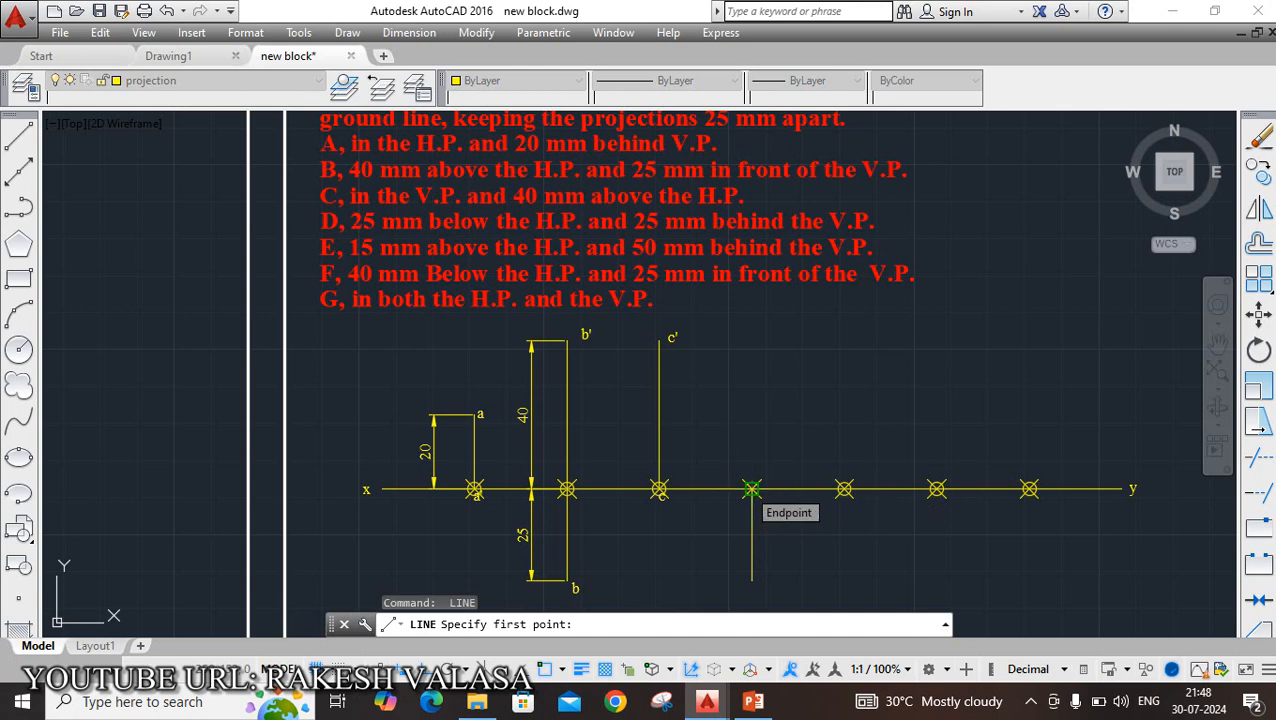
pyautogui.click(752, 489)
pyautogui.write('25')
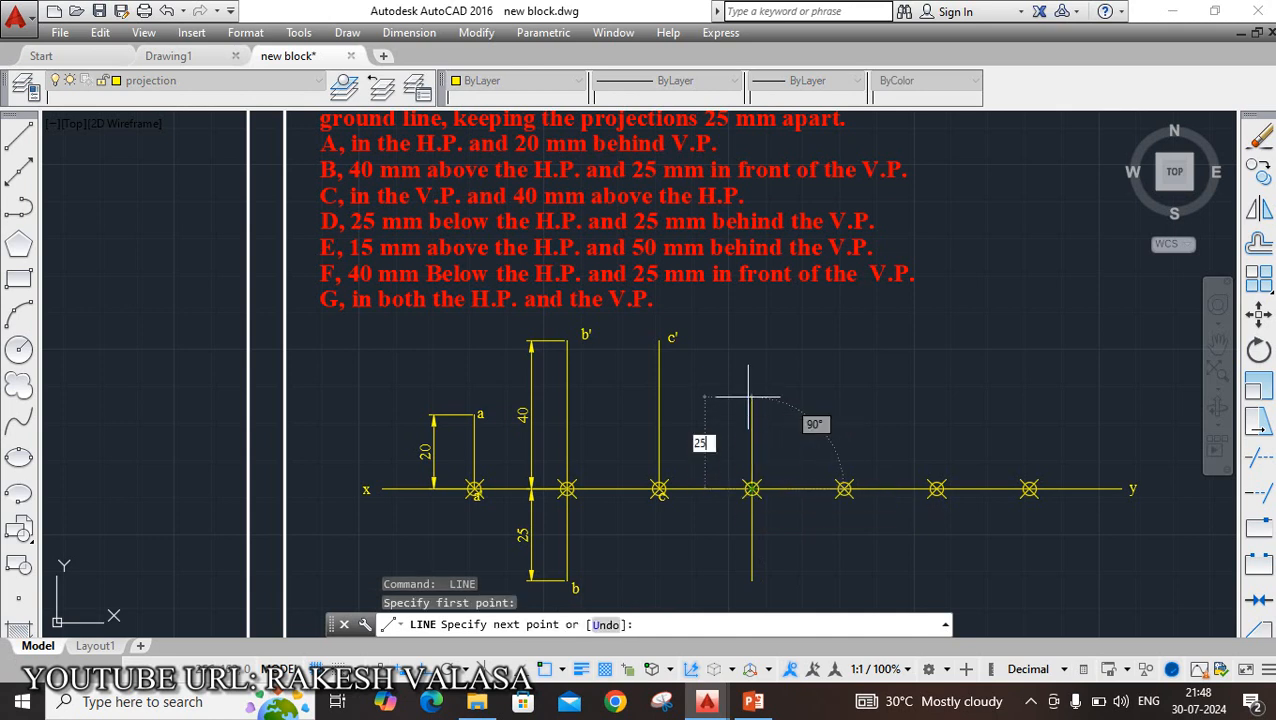
pyautogui.press('Return')
pyautogui.press('Escape')
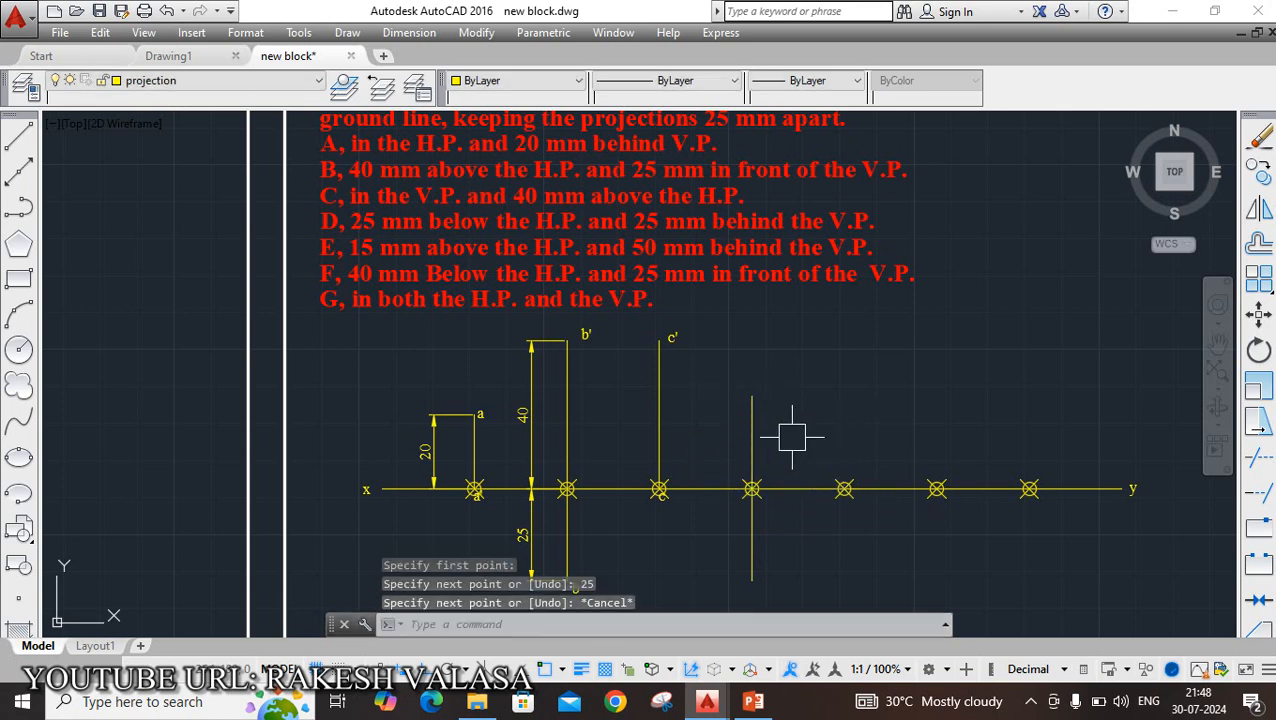
# Step: Add the multiline text label d' beside the lower end of point D's projector
pyautogui.moveTo(795, 436); pyautogui.dragTo(740, 400, button='middle')
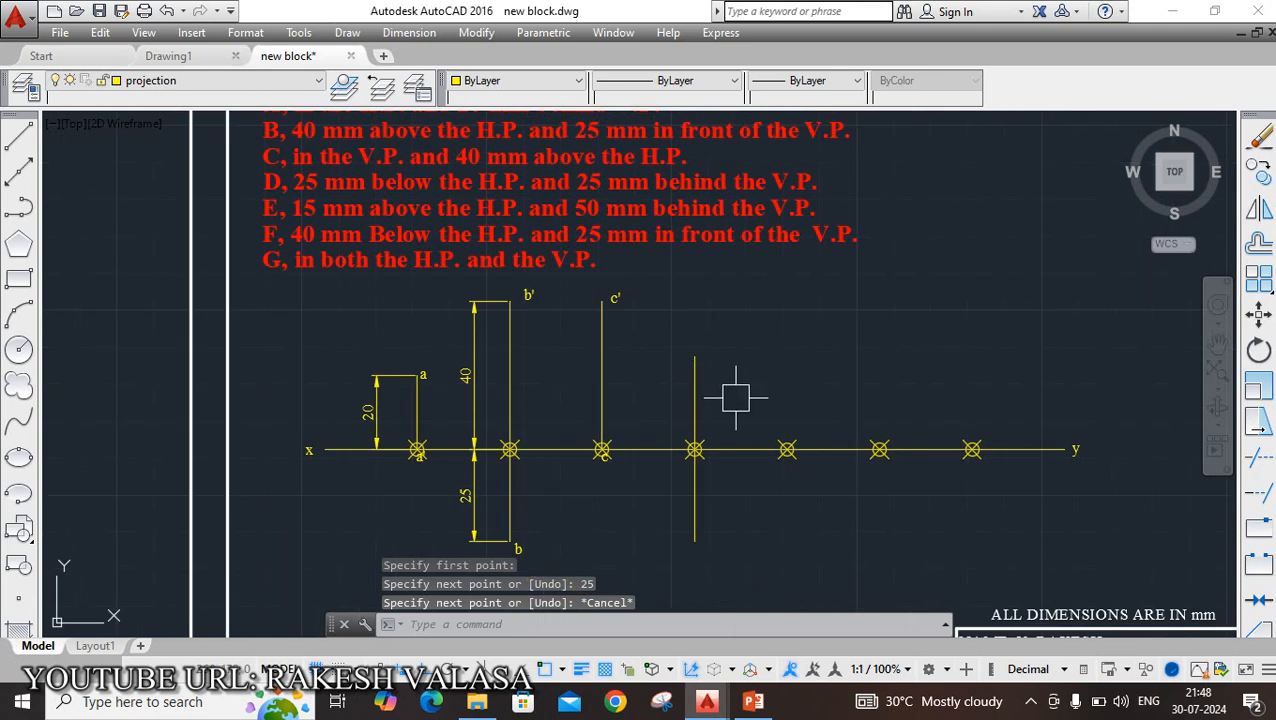
pyautogui.write('t')
pyautogui.press('Return')
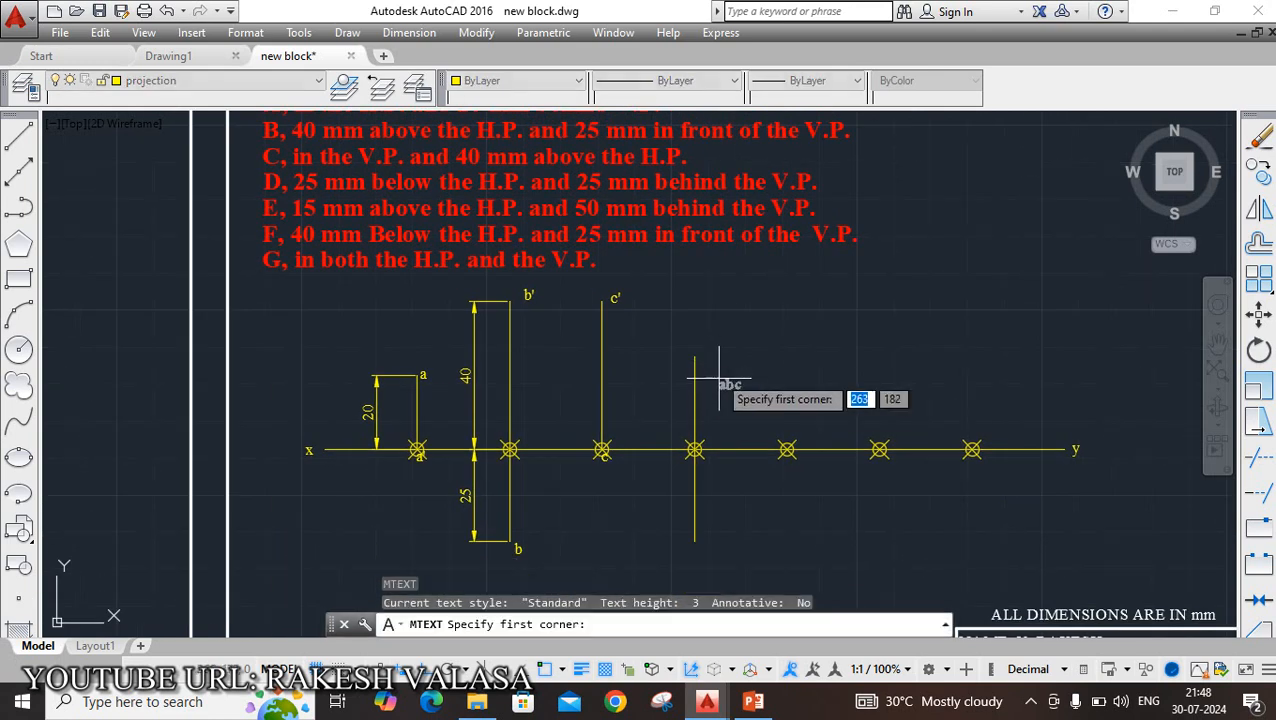
pyautogui.scroll(5, 707, 545)
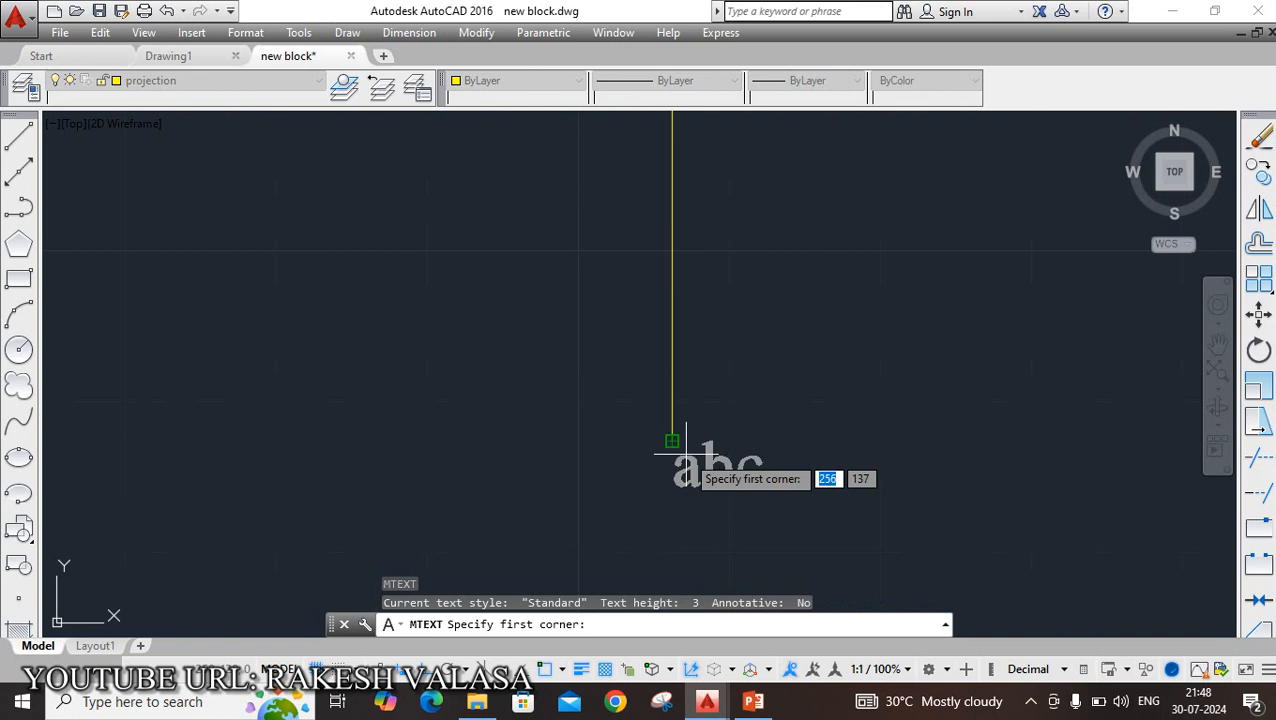
pyautogui.click(703, 451)
pyautogui.click(811, 518)
pyautogui.write("d'")
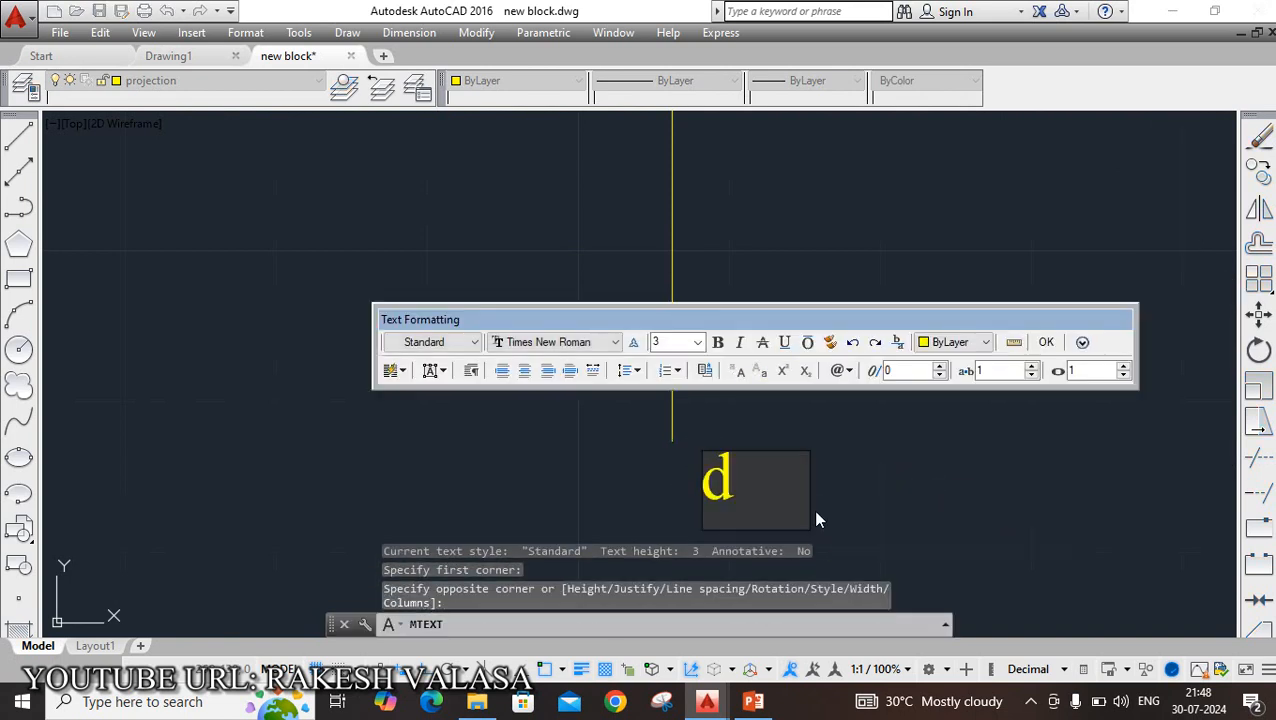
pyautogui.click(1046, 343)
# Step: Add the multiline text label d beside the upper end of point D's projector
pyautogui.scroll(-4, 983, 527)
pyautogui.moveTo(957, 217); pyautogui.dragTo(904, 392, button='middle')
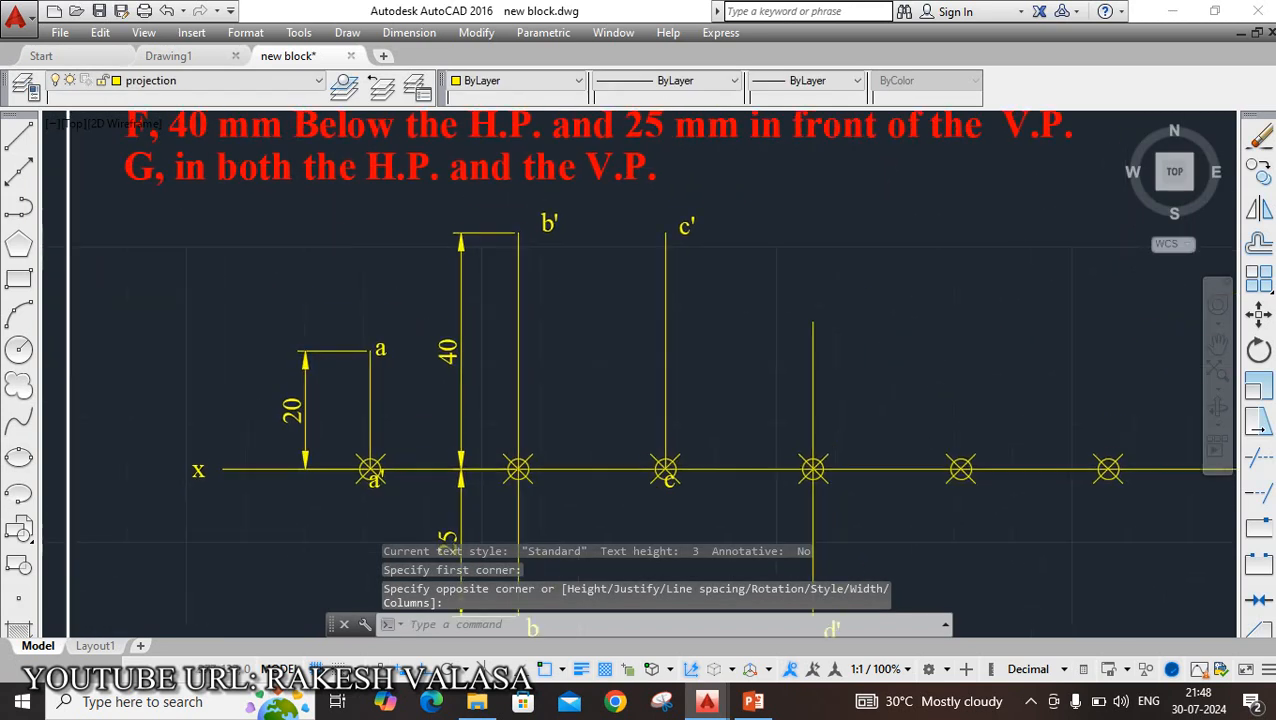
pyautogui.press('Return')
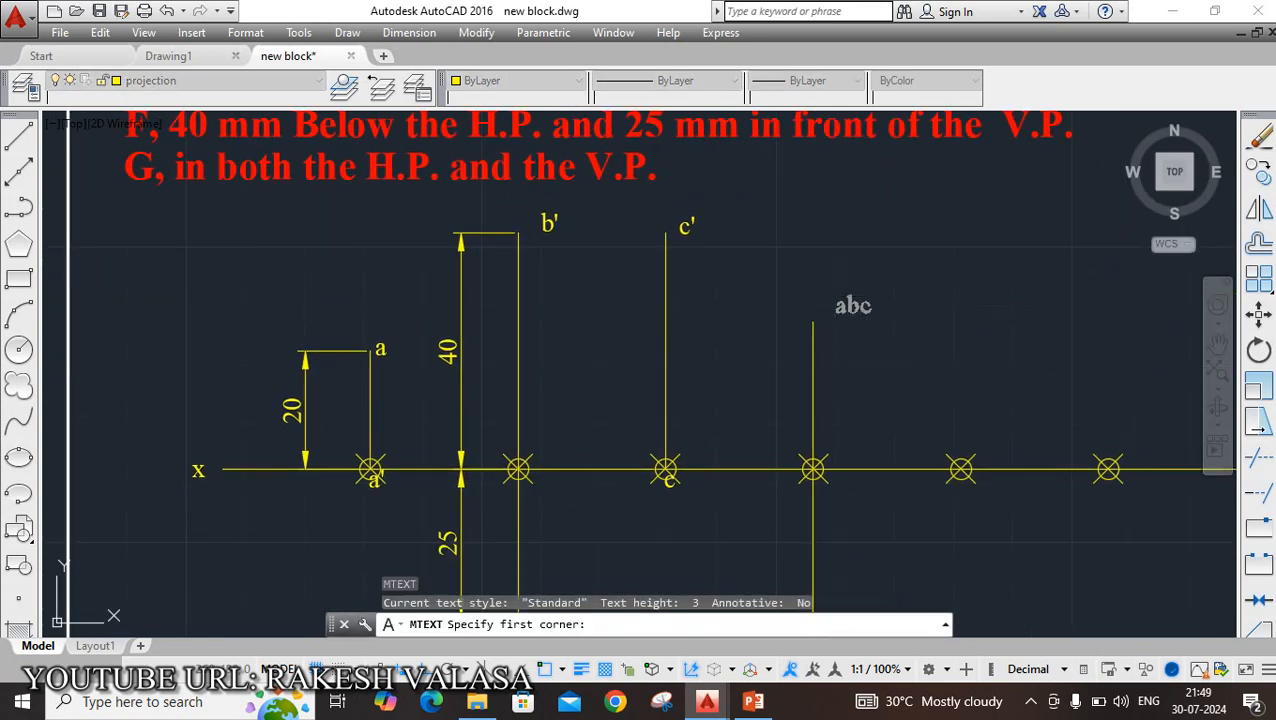
pyautogui.click(830, 305)
pyautogui.click(886, 342)
pyautogui.write('d')
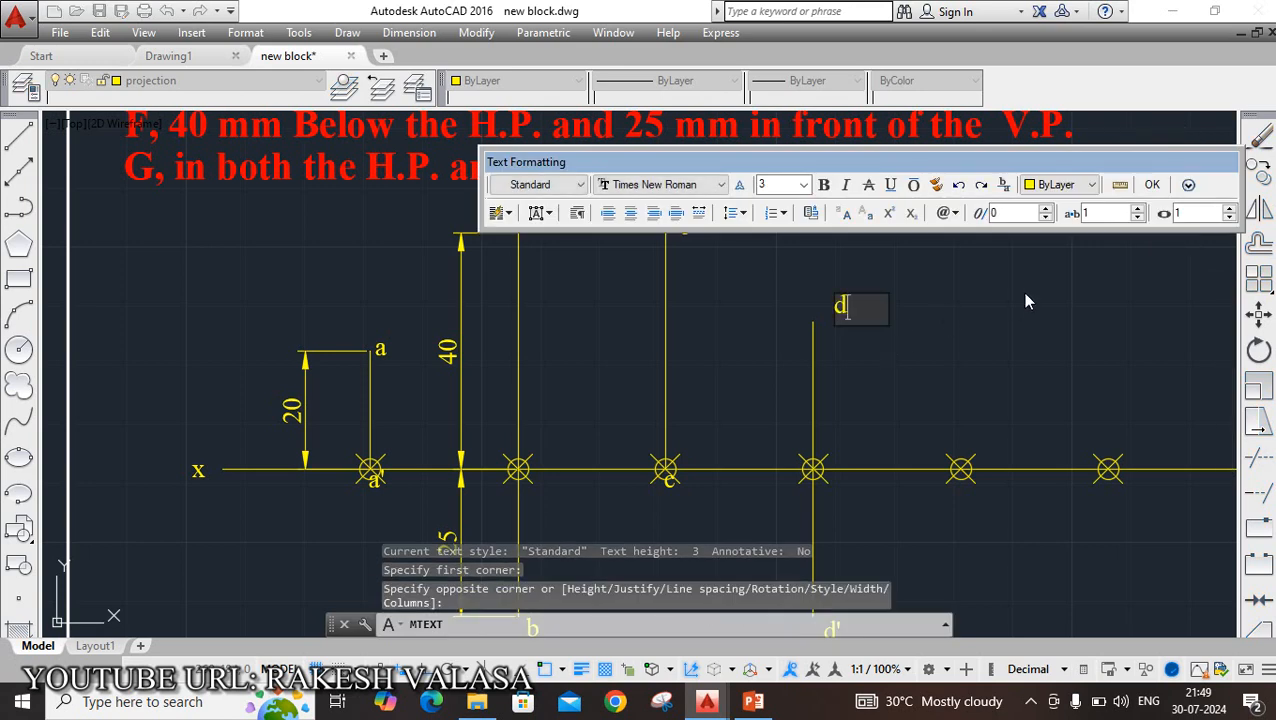
pyautogui.click(1152, 184)
# Step: Draw a 15 mm vertical line upward from the fifth division point for point E's height above the H.P
pyautogui.scroll(-2, 880, 362)
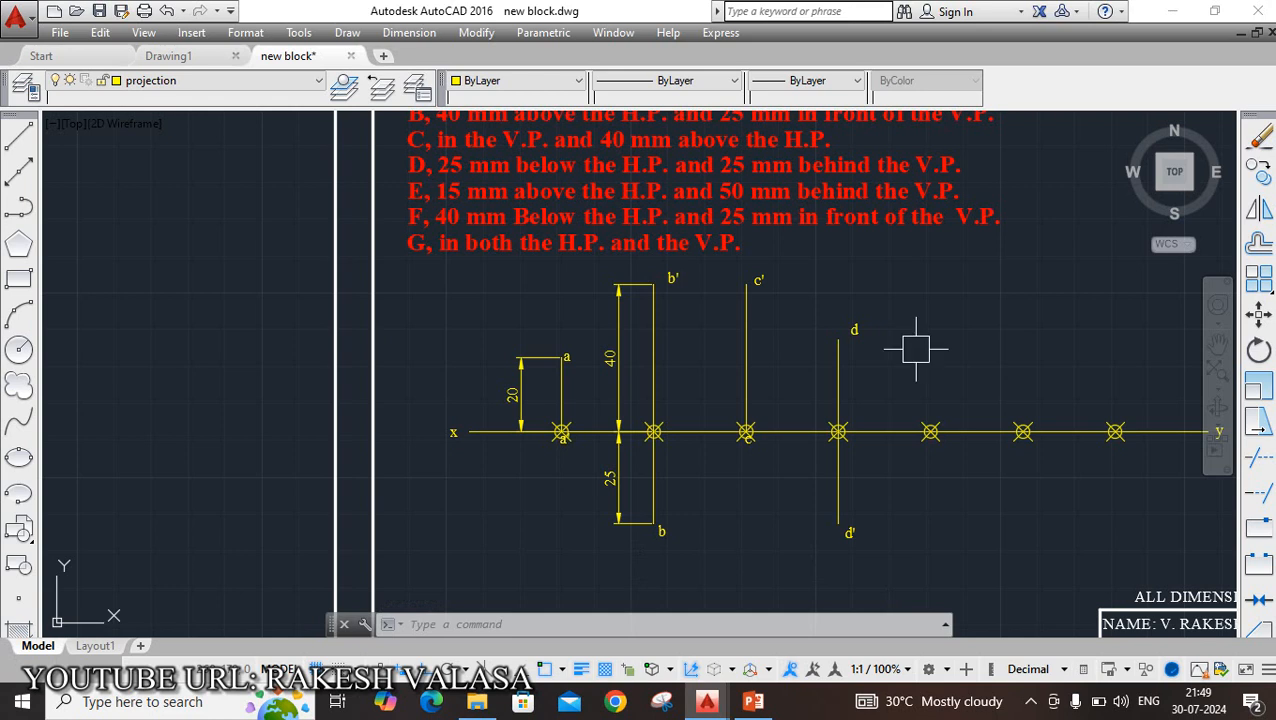
pyautogui.write('l')
pyautogui.press('Return')
pyautogui.click(930, 432)
pyautogui.write('15')
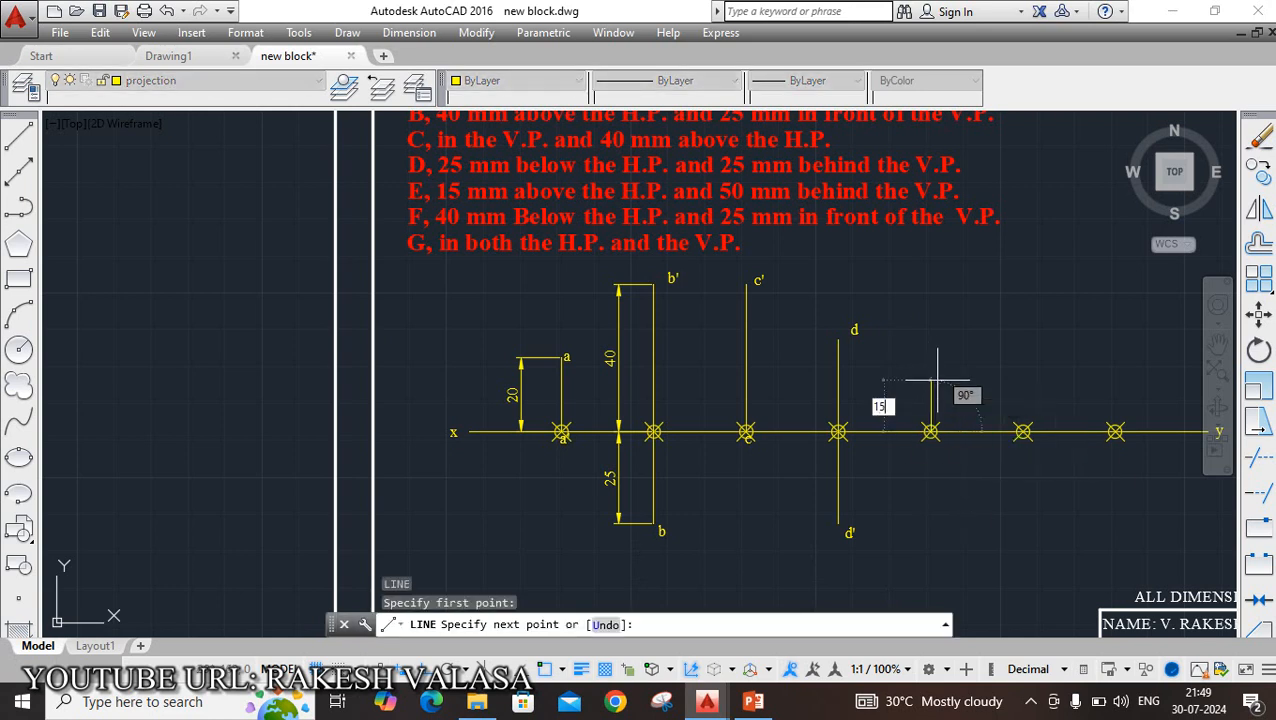
pyautogui.press('Return')
pyautogui.press('Escape')
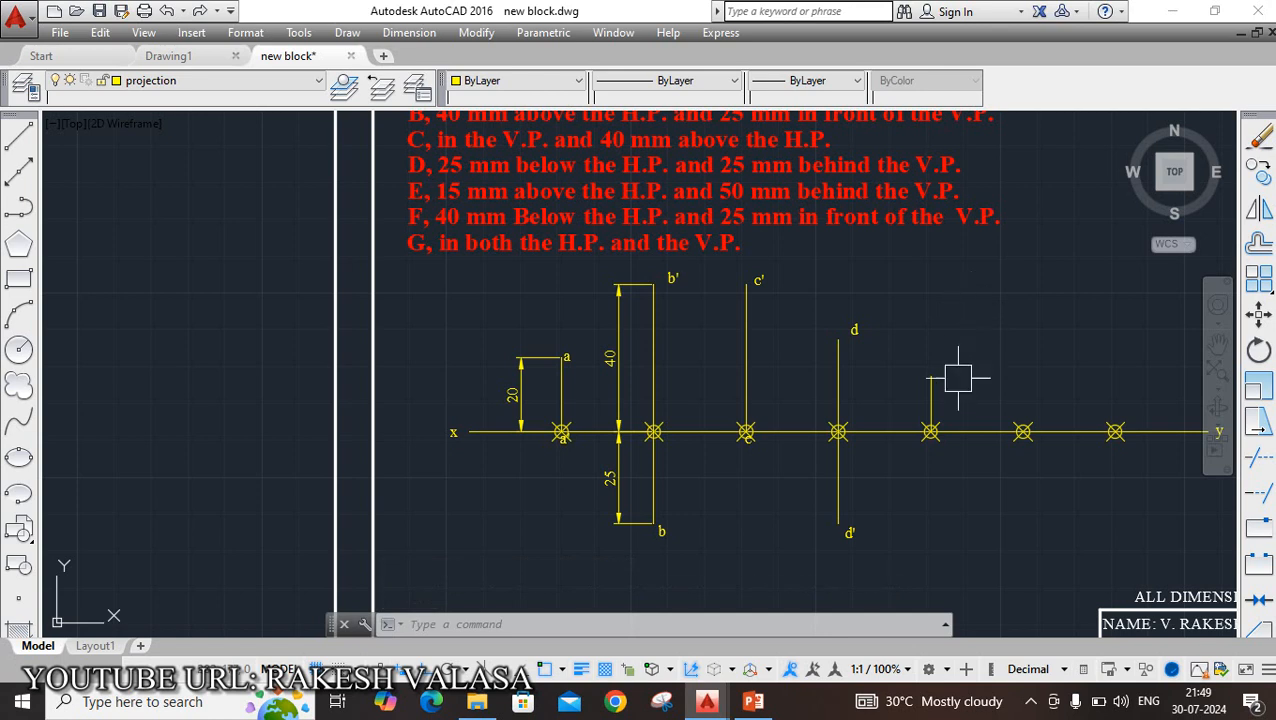
# Step: Draw a 50 mm vertical line upward from the fifth division point for point E's distance behind the V.P
pyautogui.press('l')
pyautogui.press('Return')
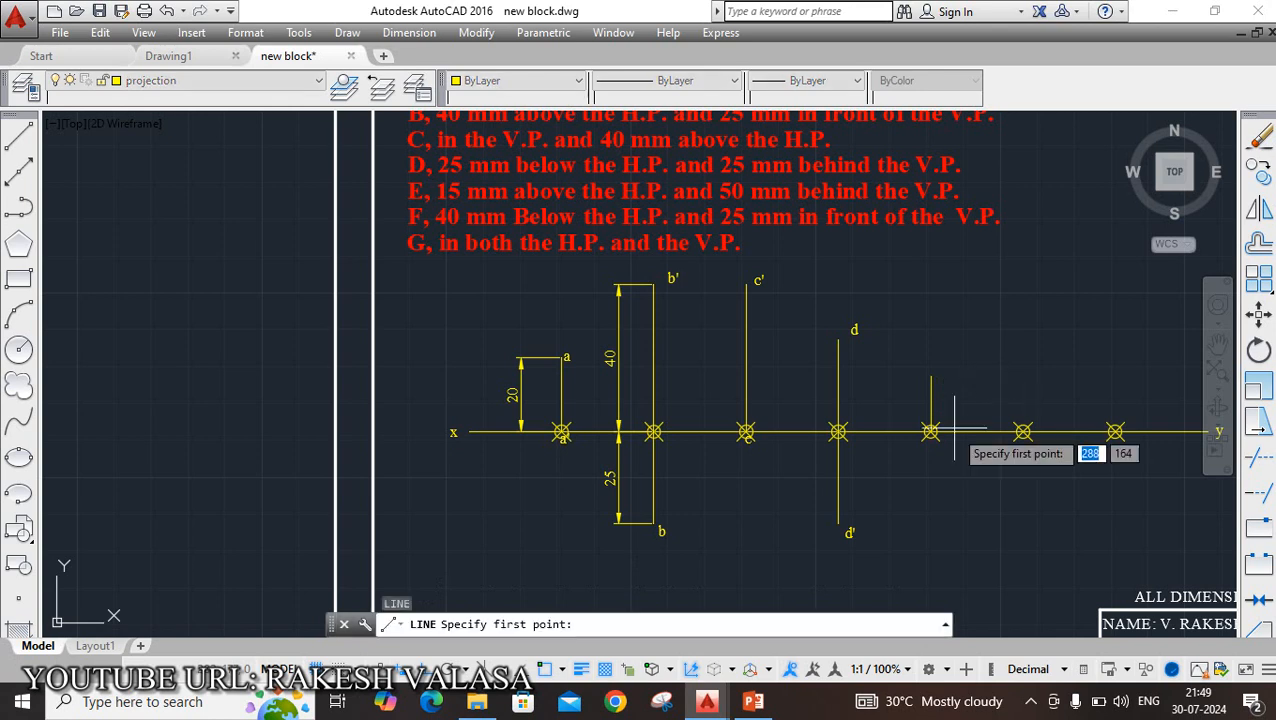
pyautogui.click(930, 432)
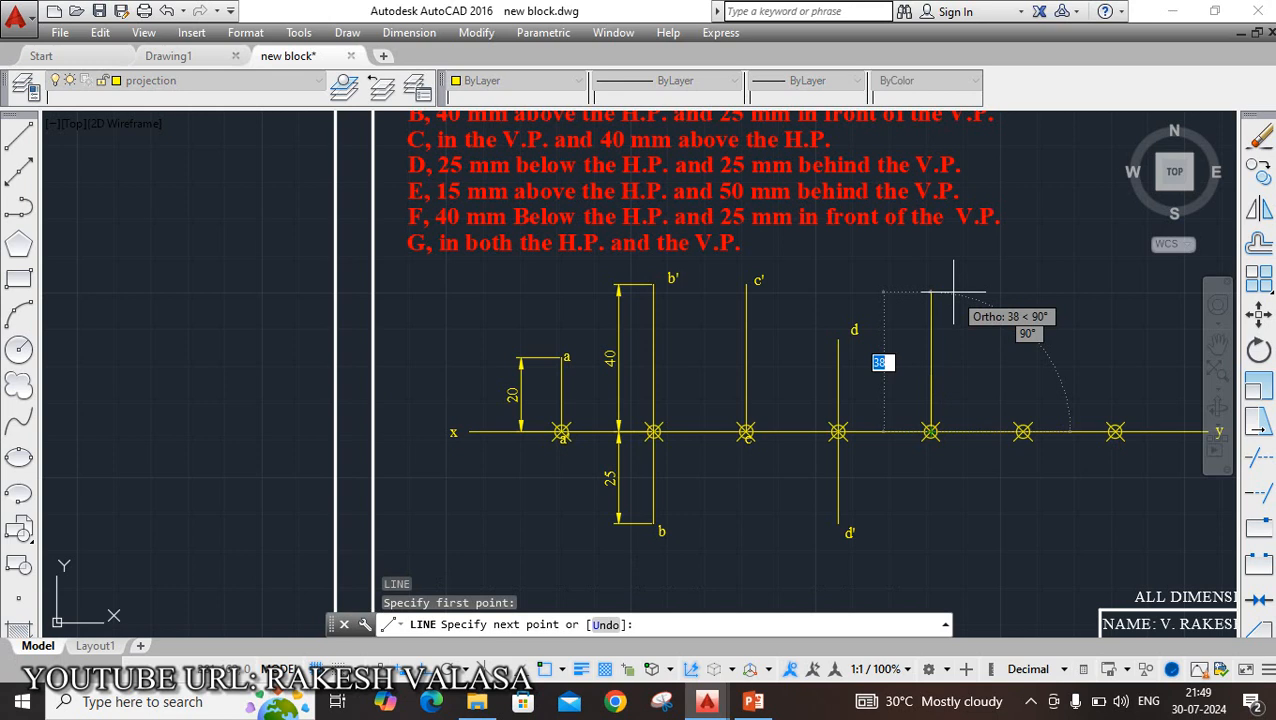
pyautogui.write('5')
pyautogui.press('Return')
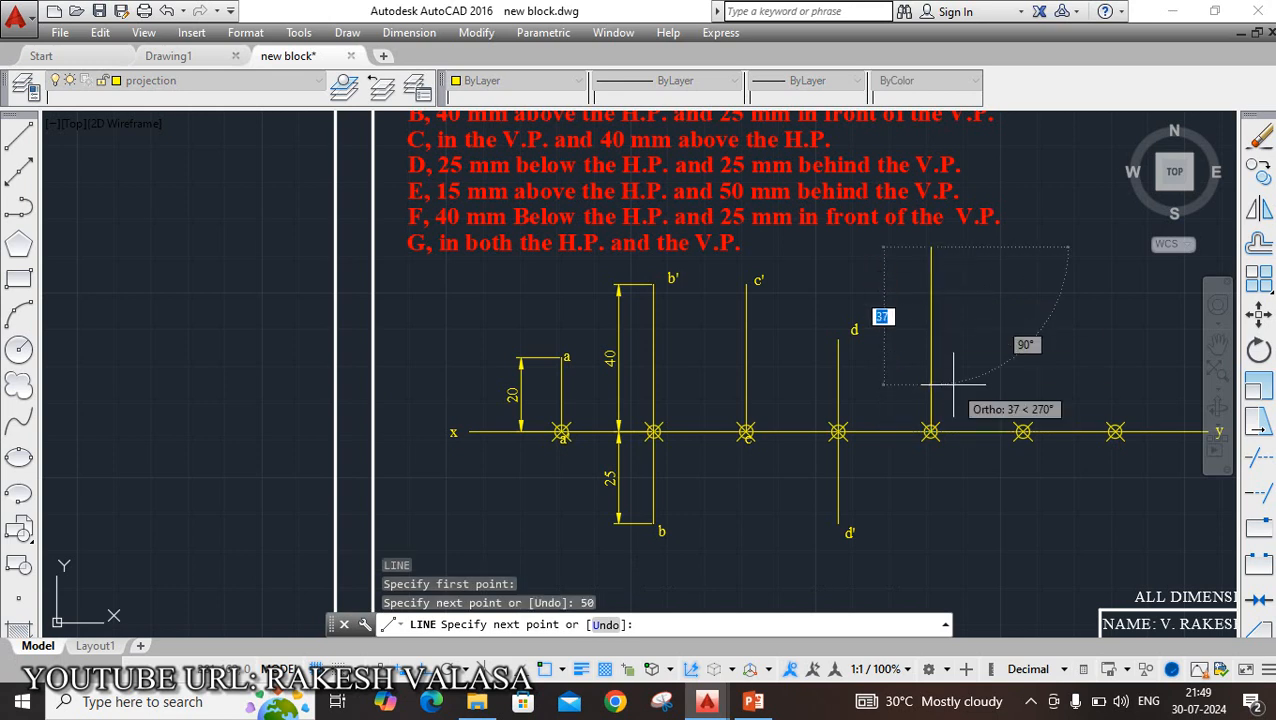
pyautogui.press('Escape')
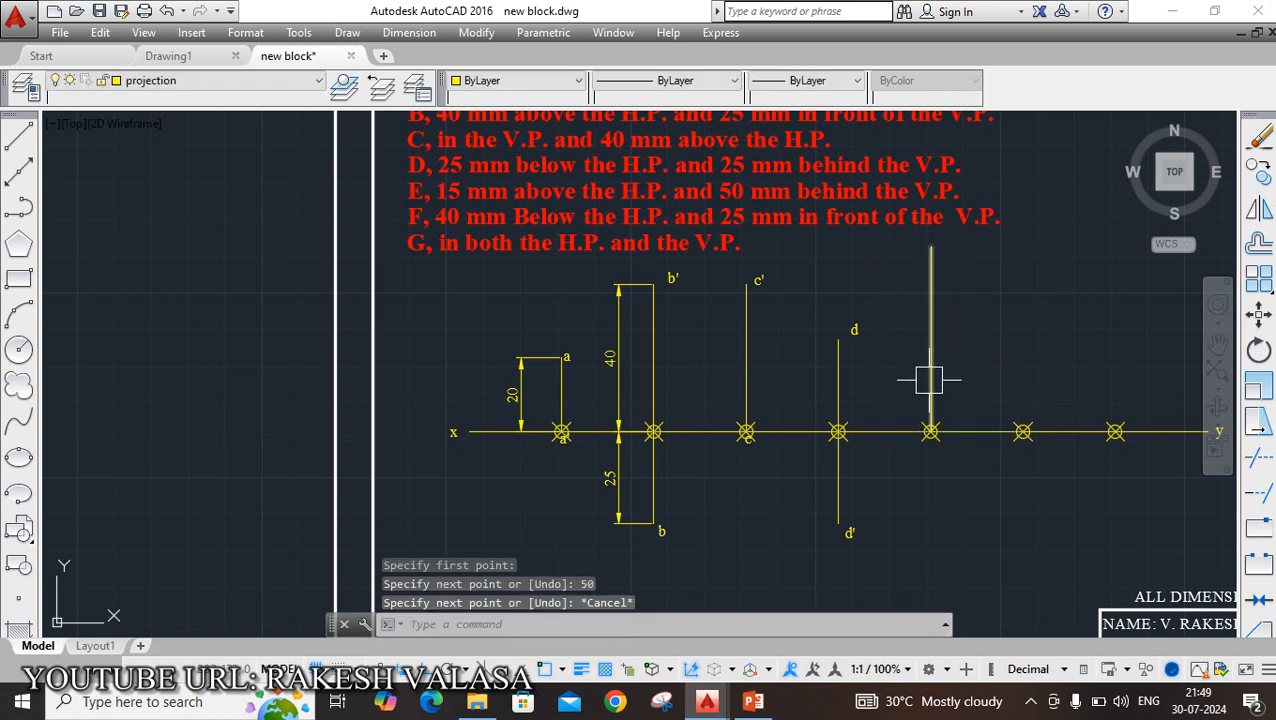
# Step: Add the multiline text label e' beside the end of the 15 mm line on point E's projector
pyautogui.write('mt')
pyautogui.press('Return')
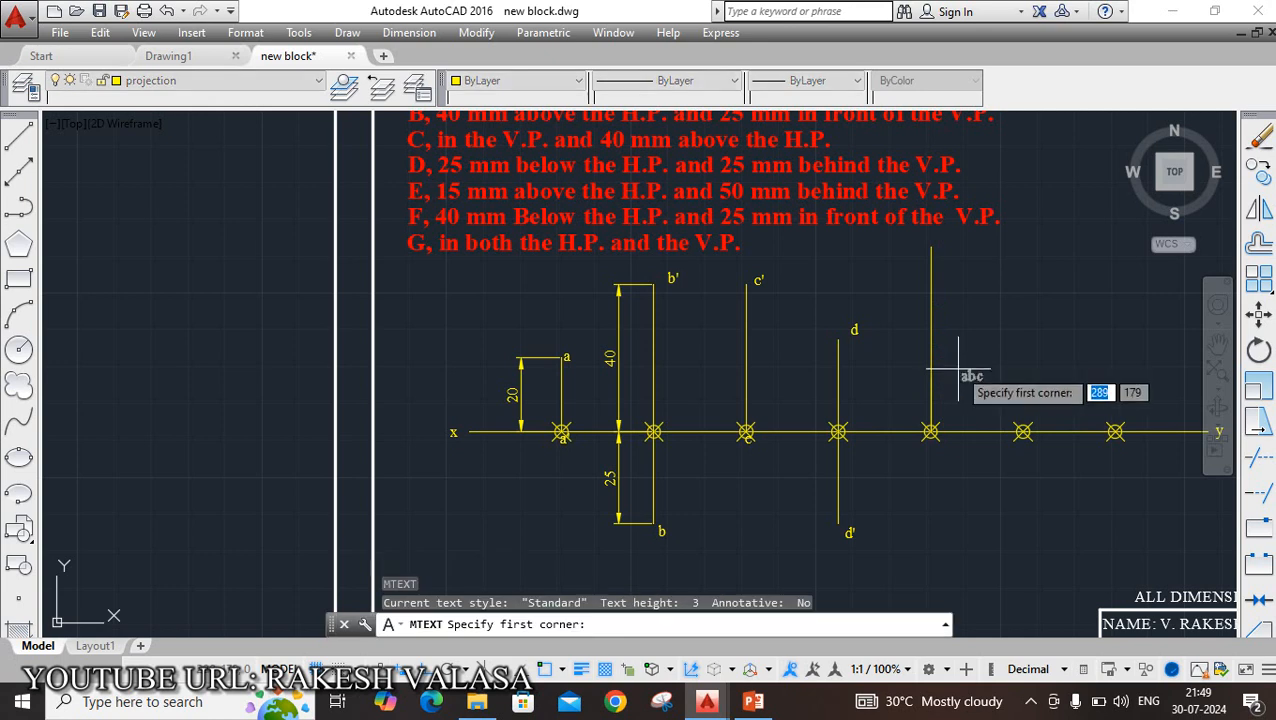
pyautogui.scroll(5, 950, 372)
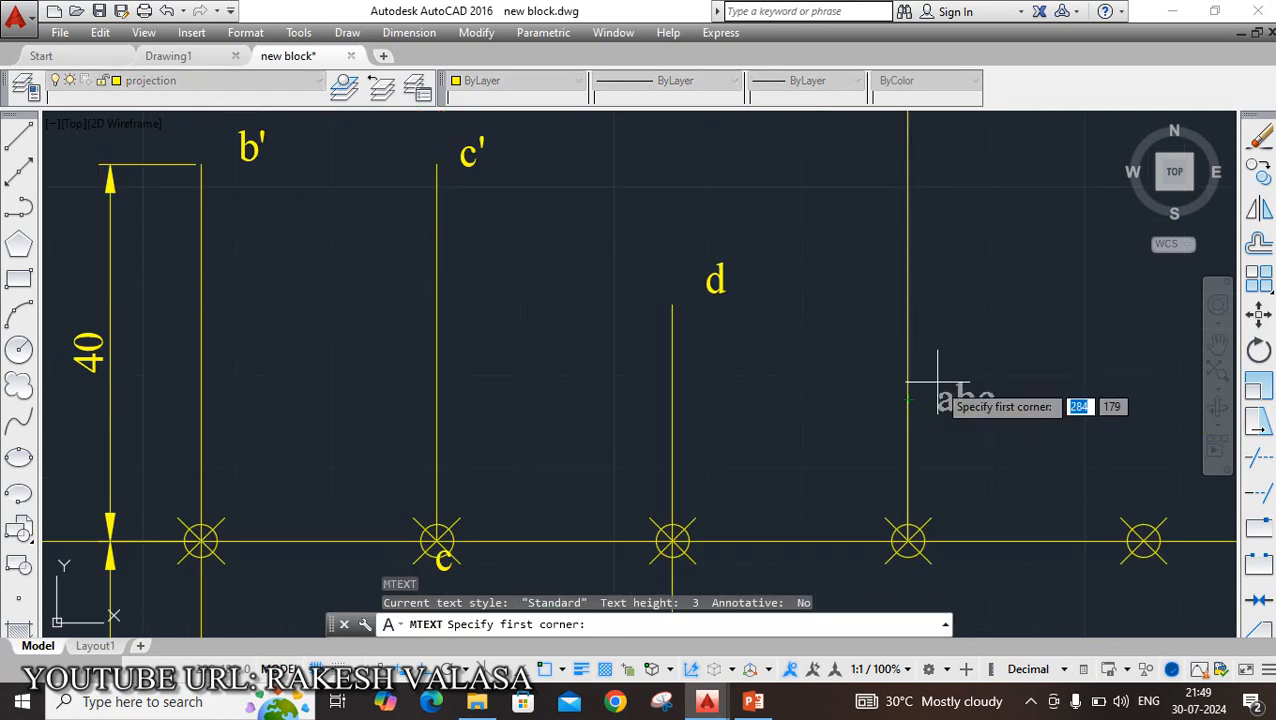
pyautogui.click(937, 382)
pyautogui.click(993, 425)
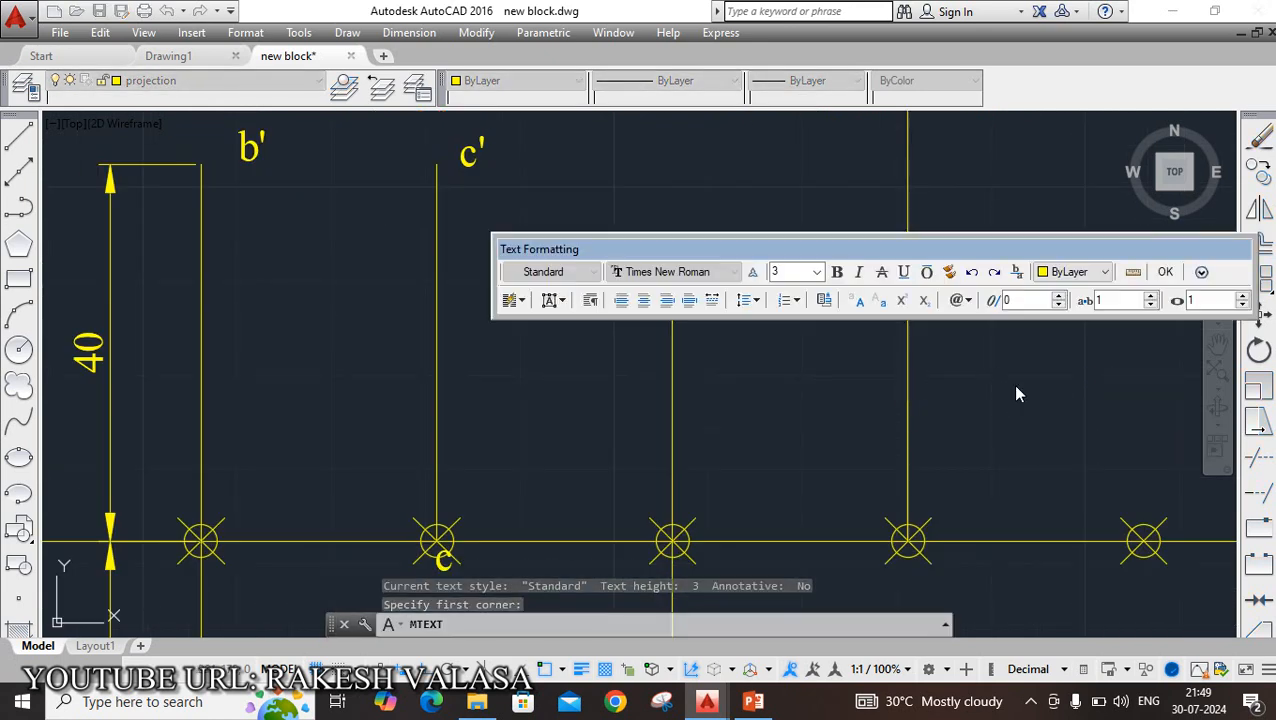
pyautogui.scroll(-2, 998, 416)
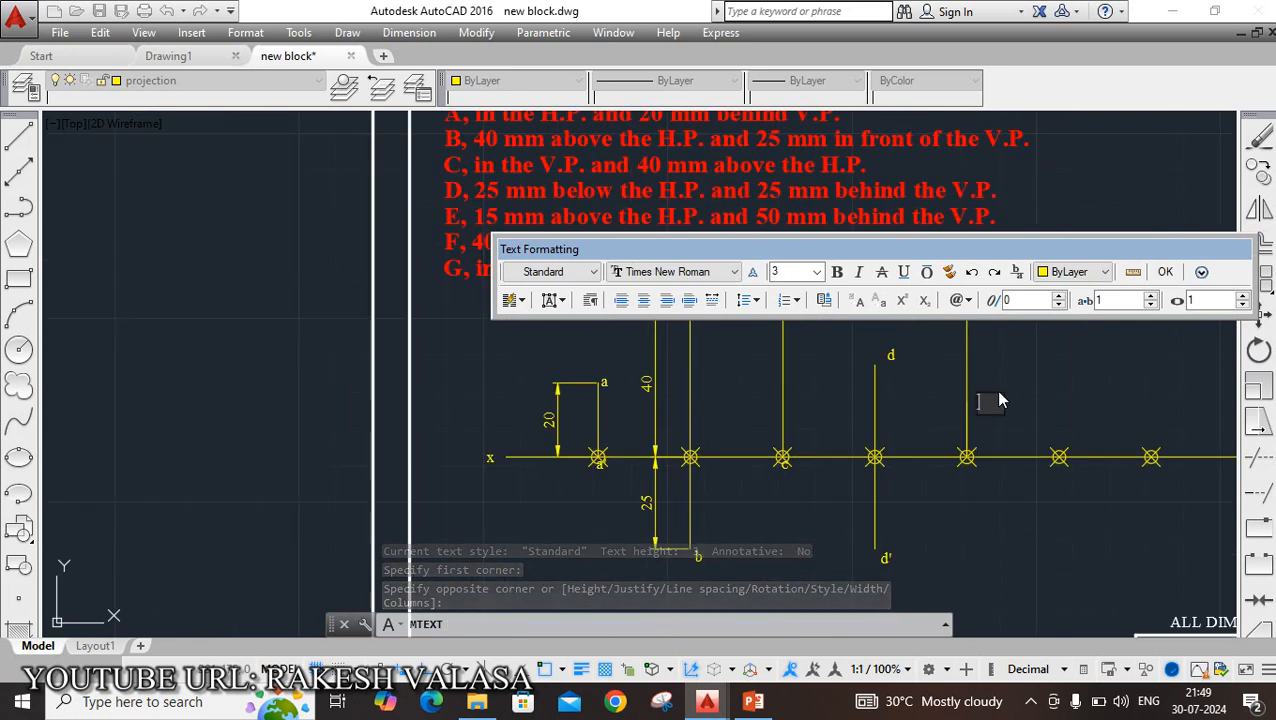
pyautogui.write("e'")
pyautogui.click(1165, 271)
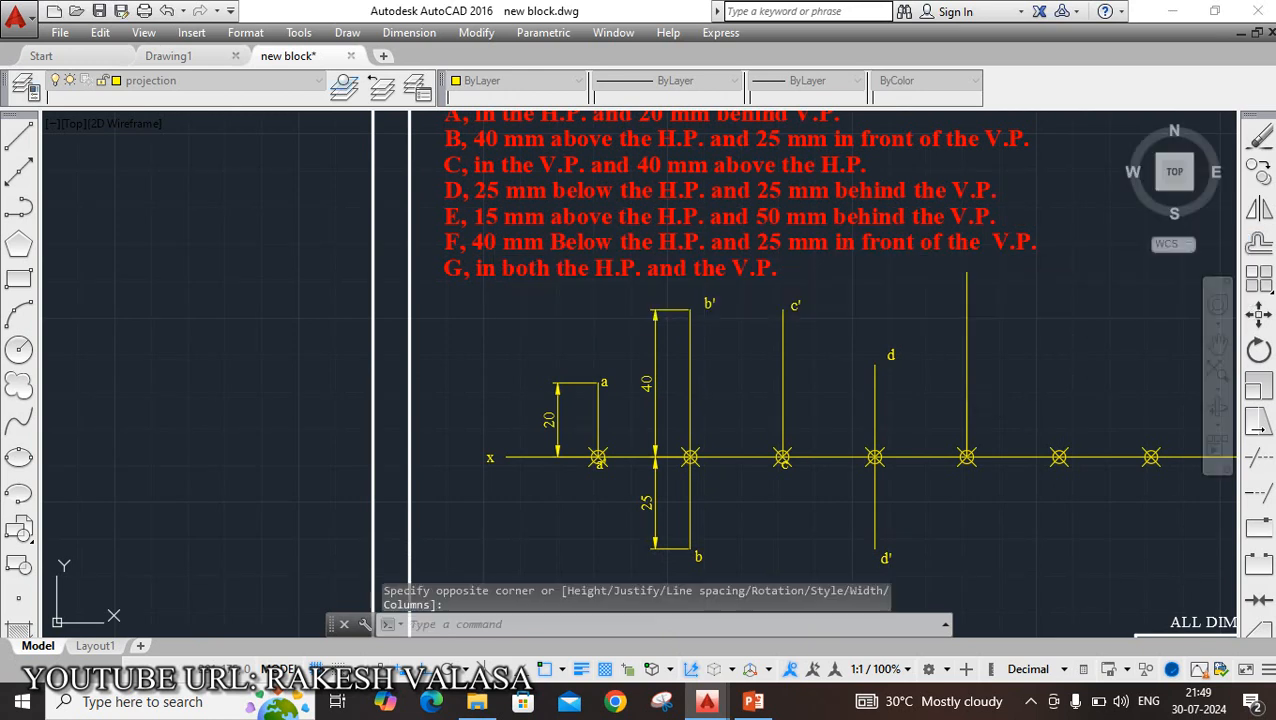
pyautogui.moveTo(1001, 313); pyautogui.dragTo(995, 333, button='middle')
pyautogui.scroll(2, 965, 326)
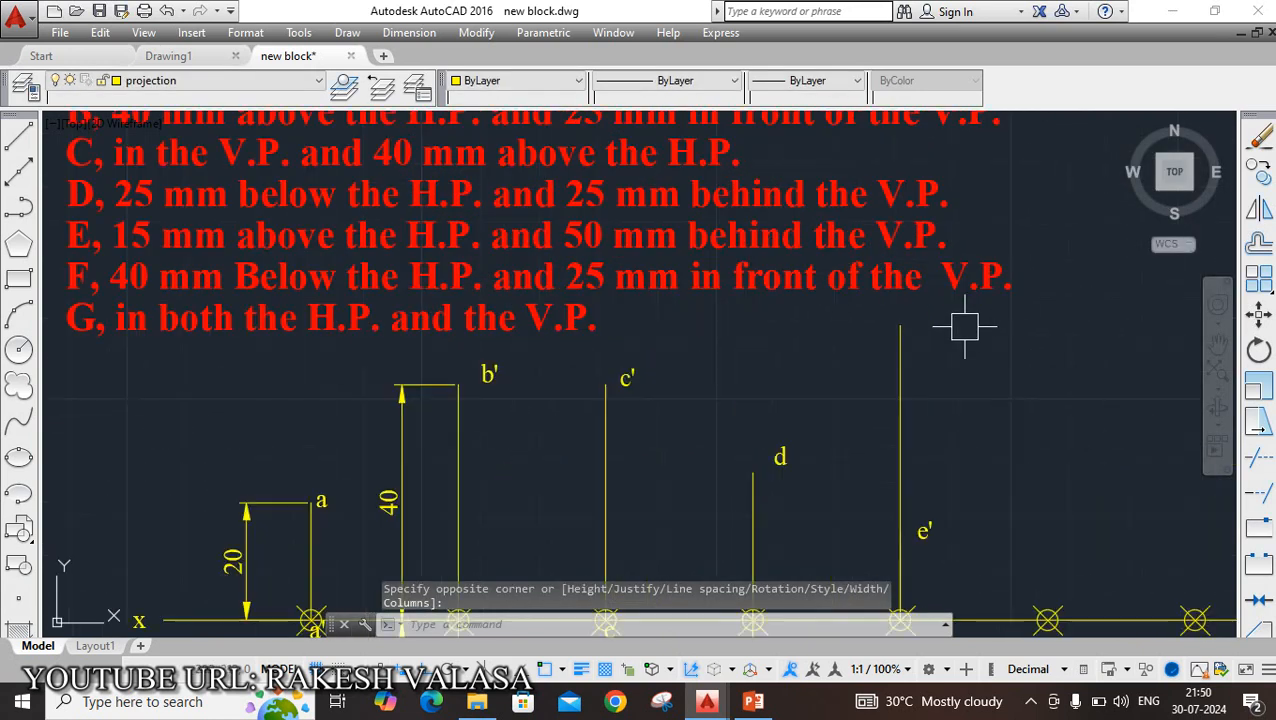
pyautogui.press('Return')
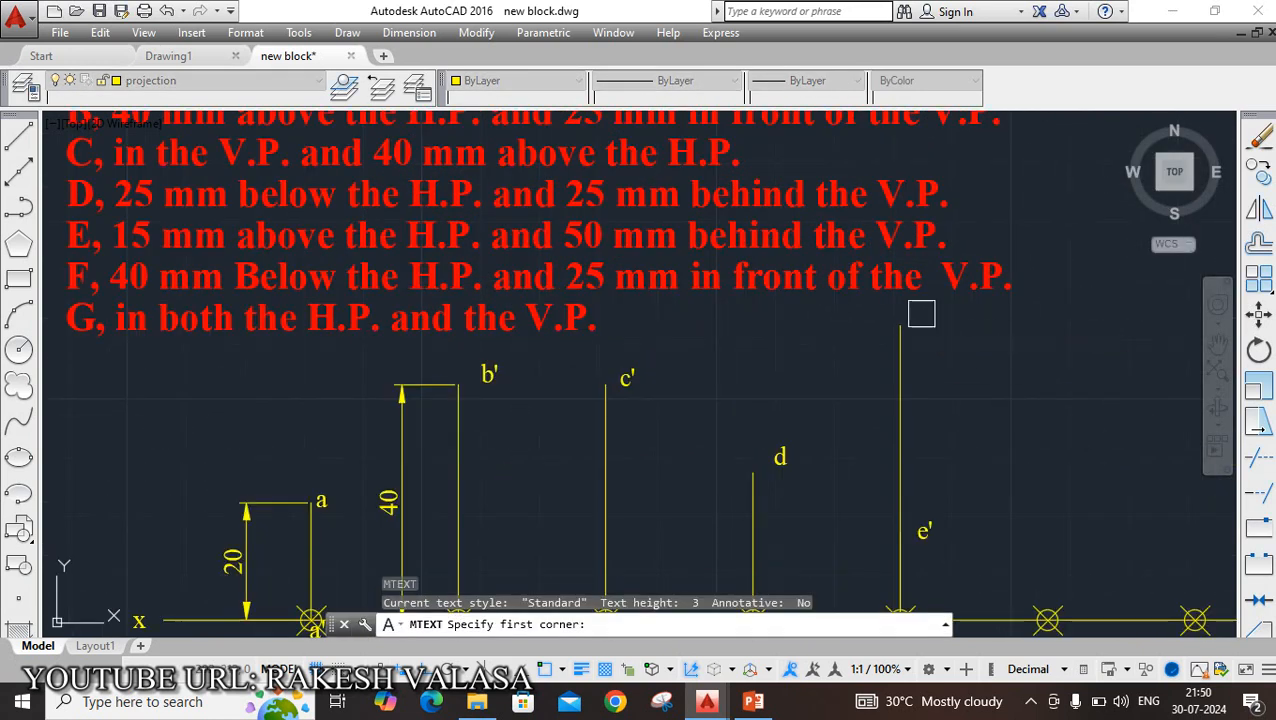
pyautogui.click(975, 345)
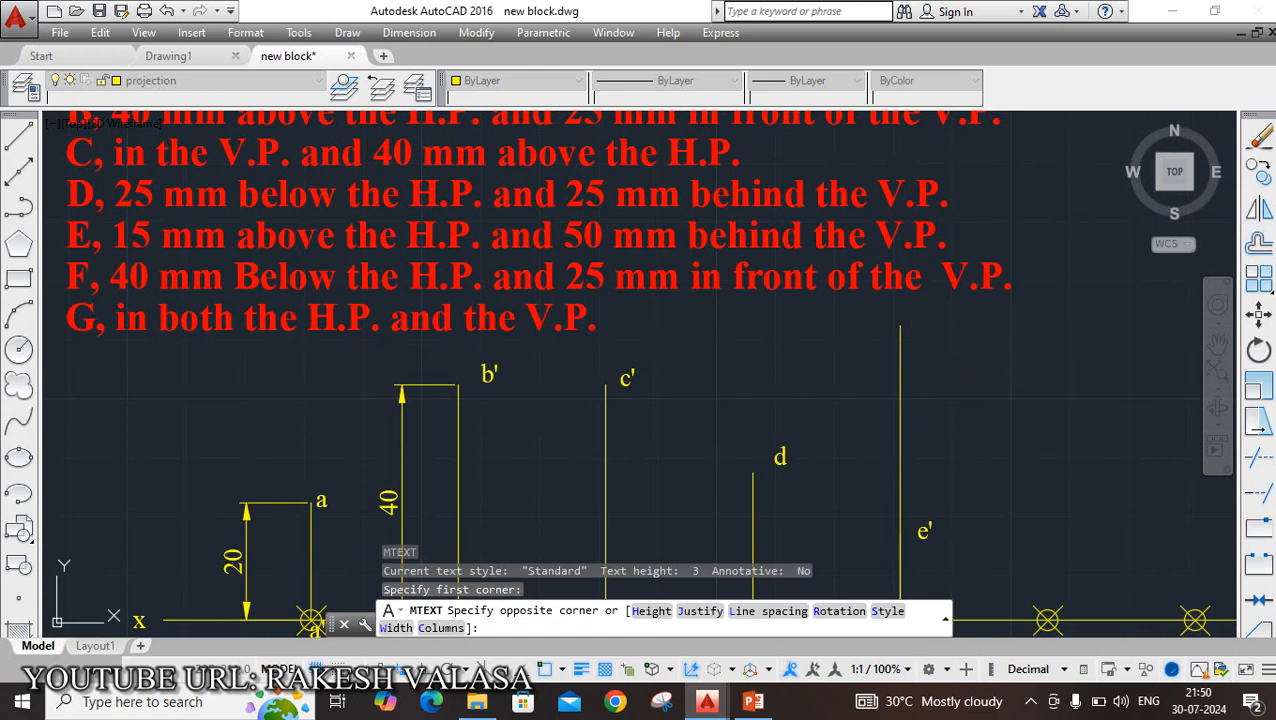
pyautogui.click(956, 348)
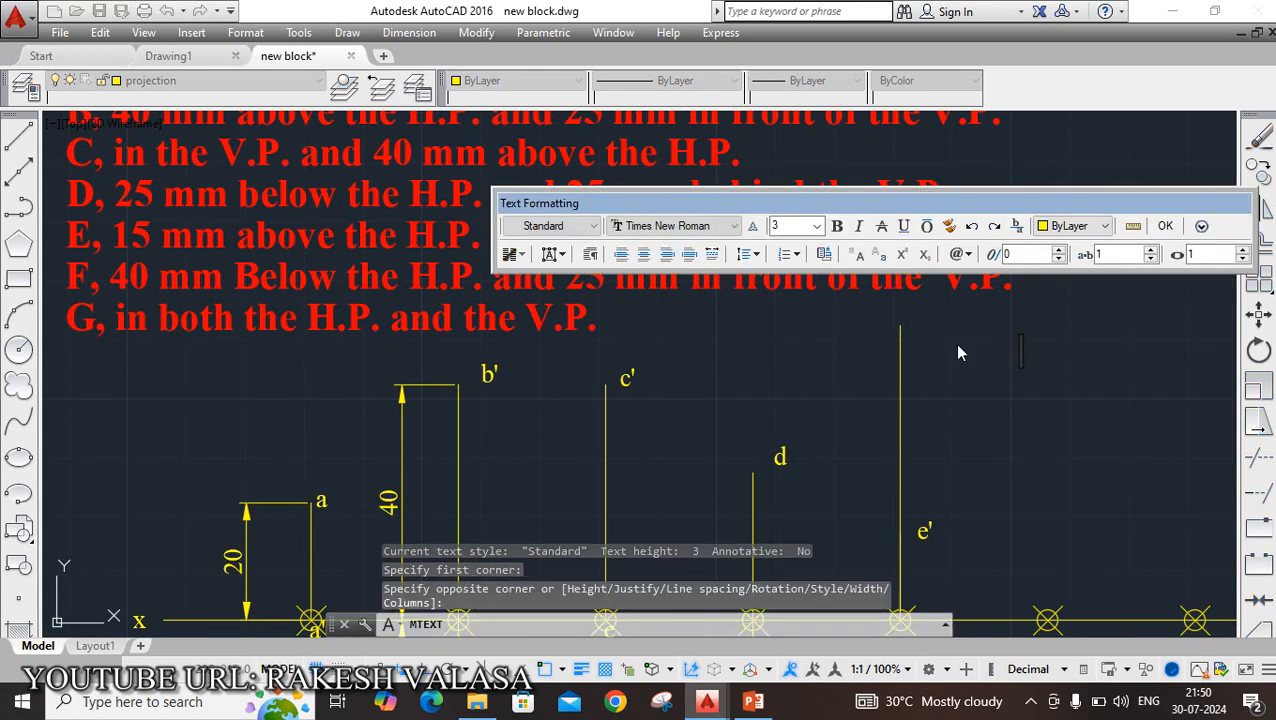
pyautogui.click(1165, 226)
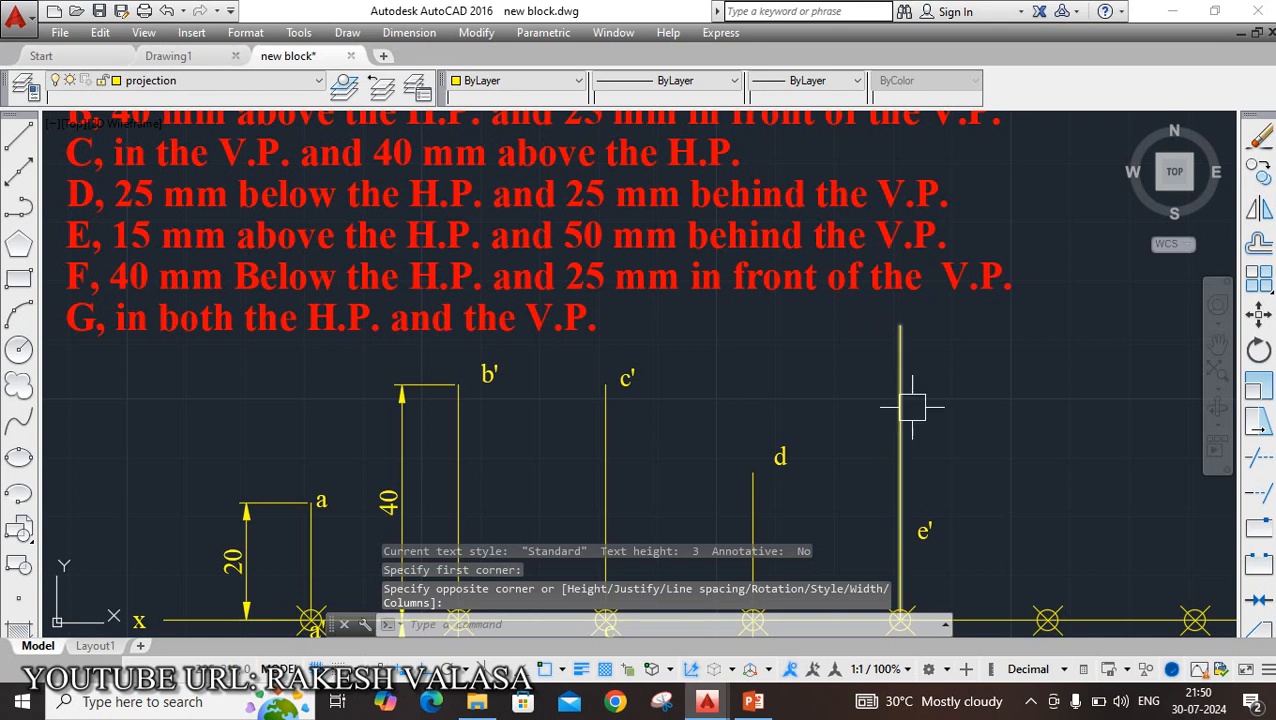
# Step: Add the multiline text label e beside the upper end of point E's projector
pyautogui.press('Return')
pyautogui.scroll(4, 922, 314)
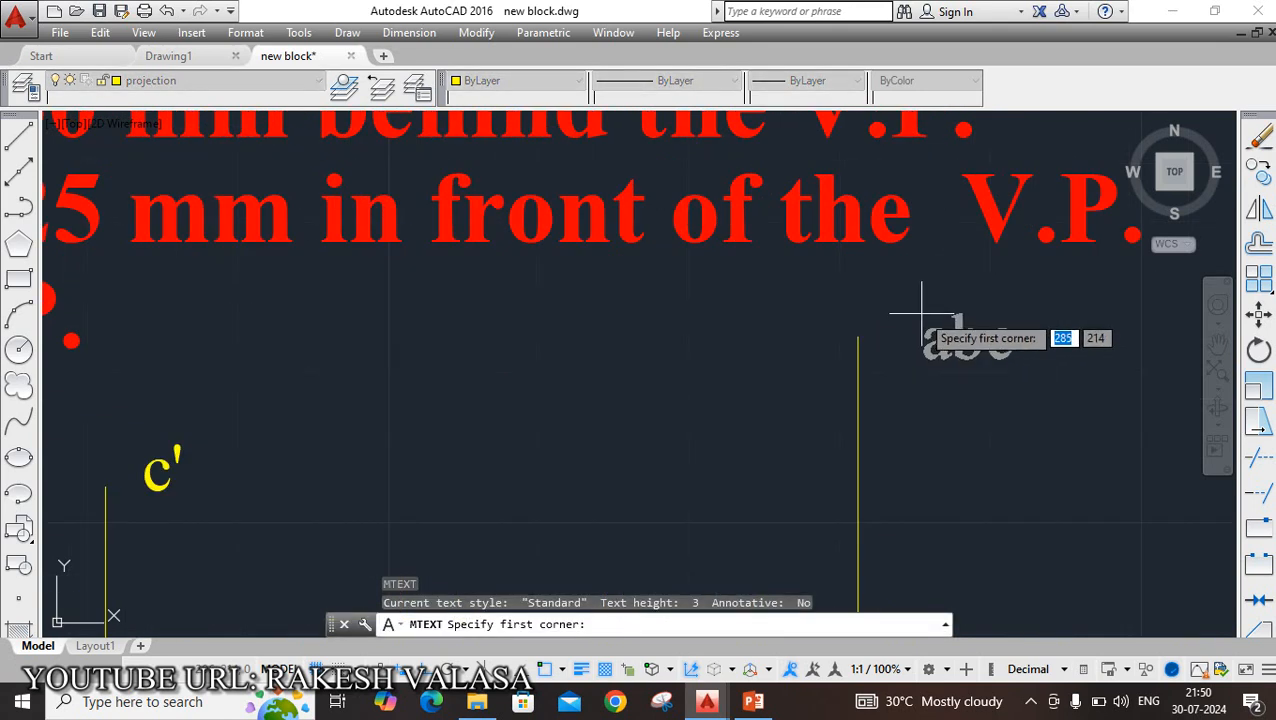
pyautogui.click(921, 305)
pyautogui.click(1001, 381)
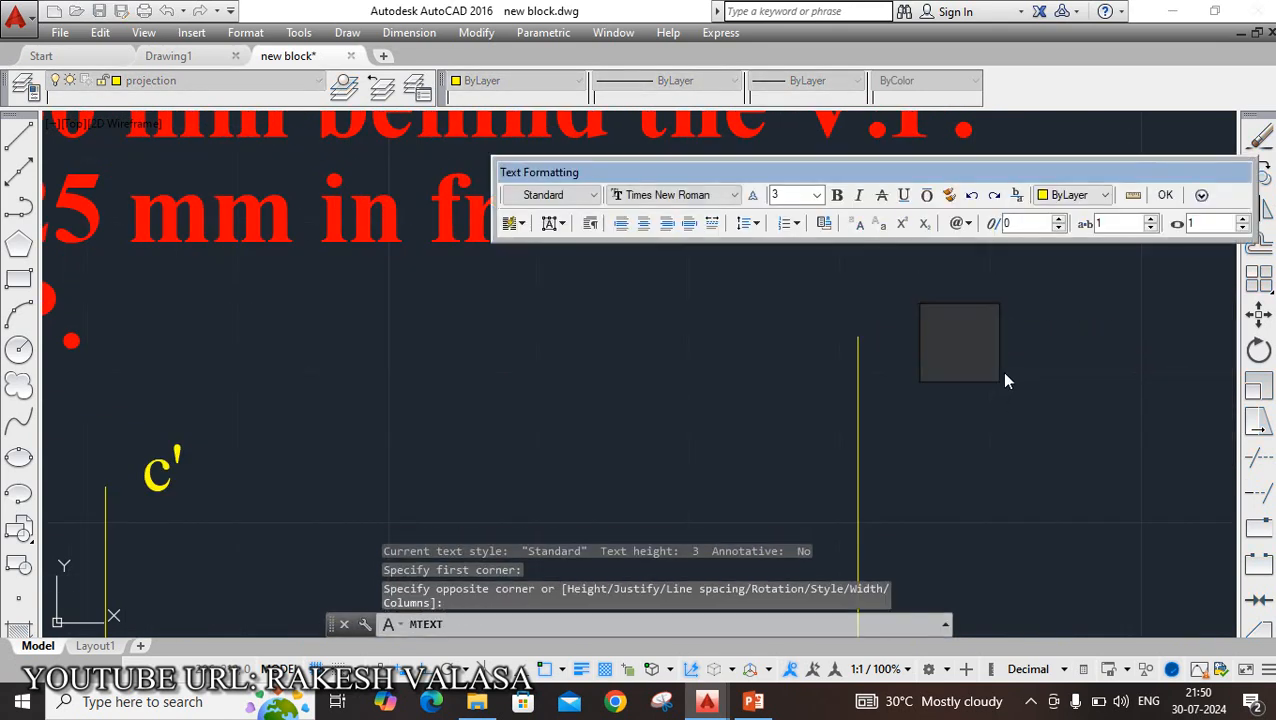
pyautogui.write('e')
pyautogui.click(1165, 197)
# Step: Draw a 40 mm vertical line downward from the sixth division point for point F's distance below the H.P
pyautogui.scroll(-4, 906, 290)
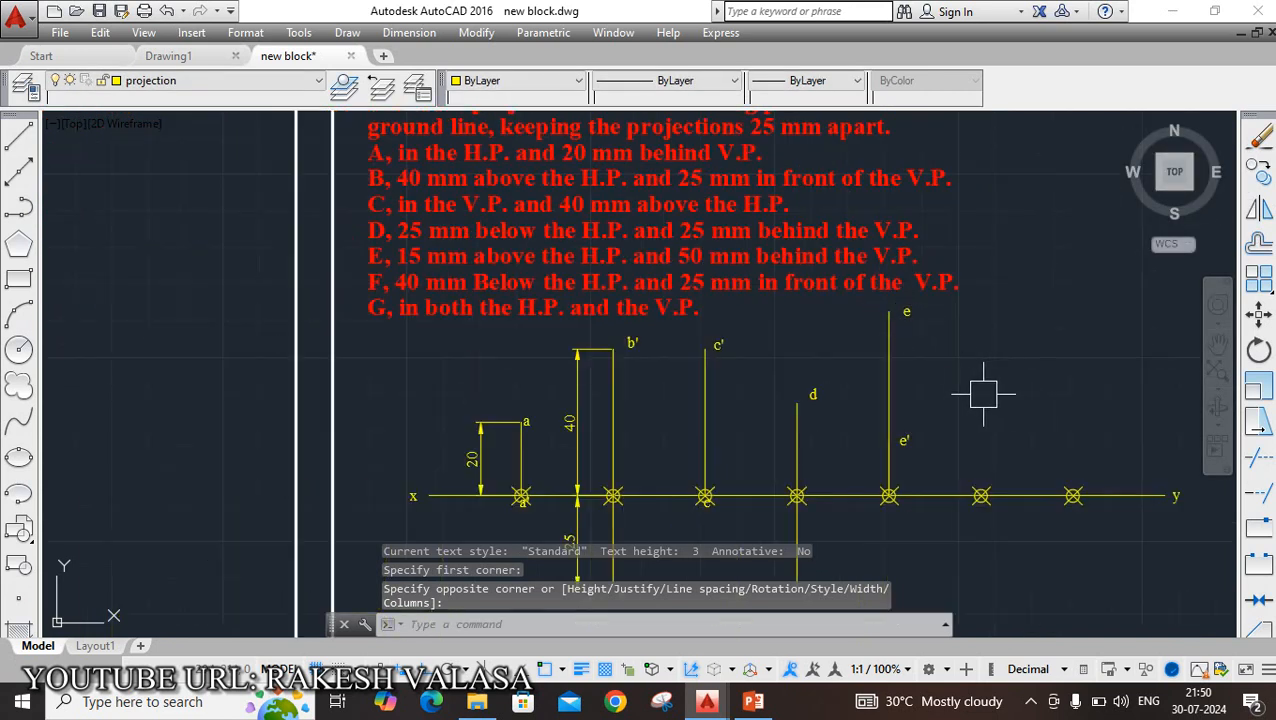
pyautogui.moveTo(982, 393); pyautogui.dragTo(900, 369, button='middle')
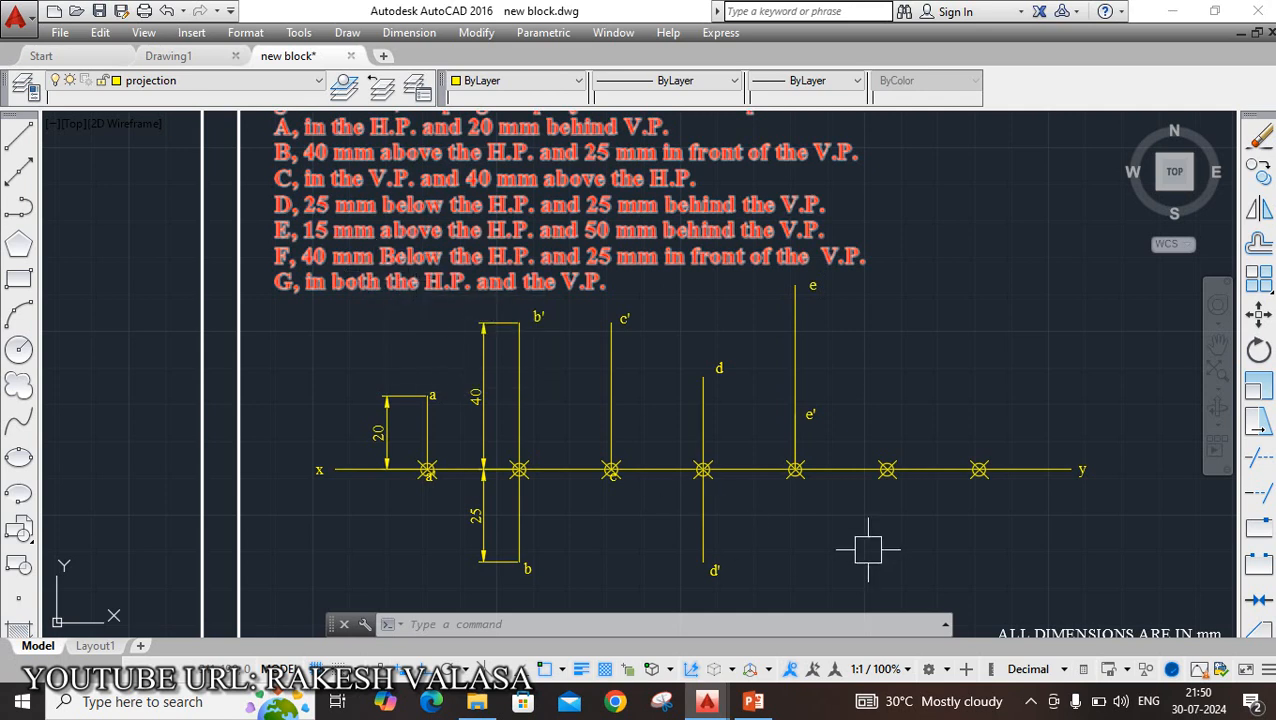
pyautogui.moveTo(926, 557); pyautogui.dragTo(891, 507, button='middle')
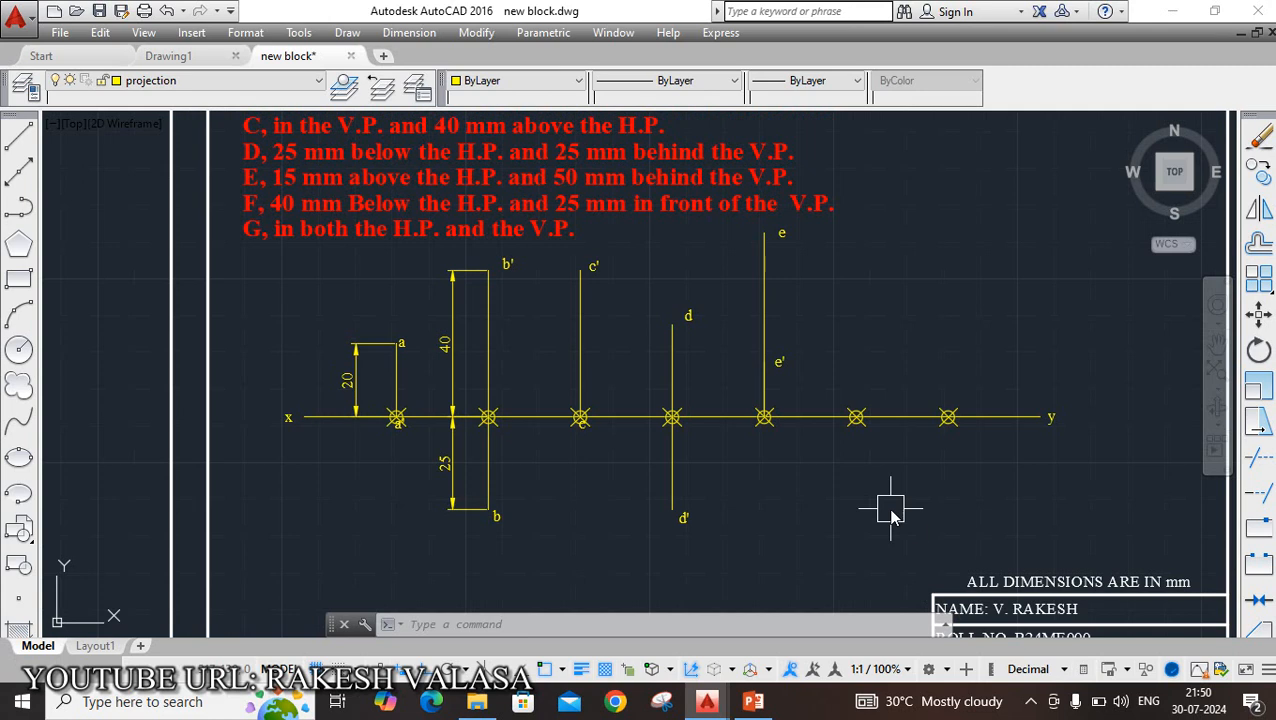
pyautogui.write('l')
pyautogui.press('Return')
pyautogui.click(856, 416)
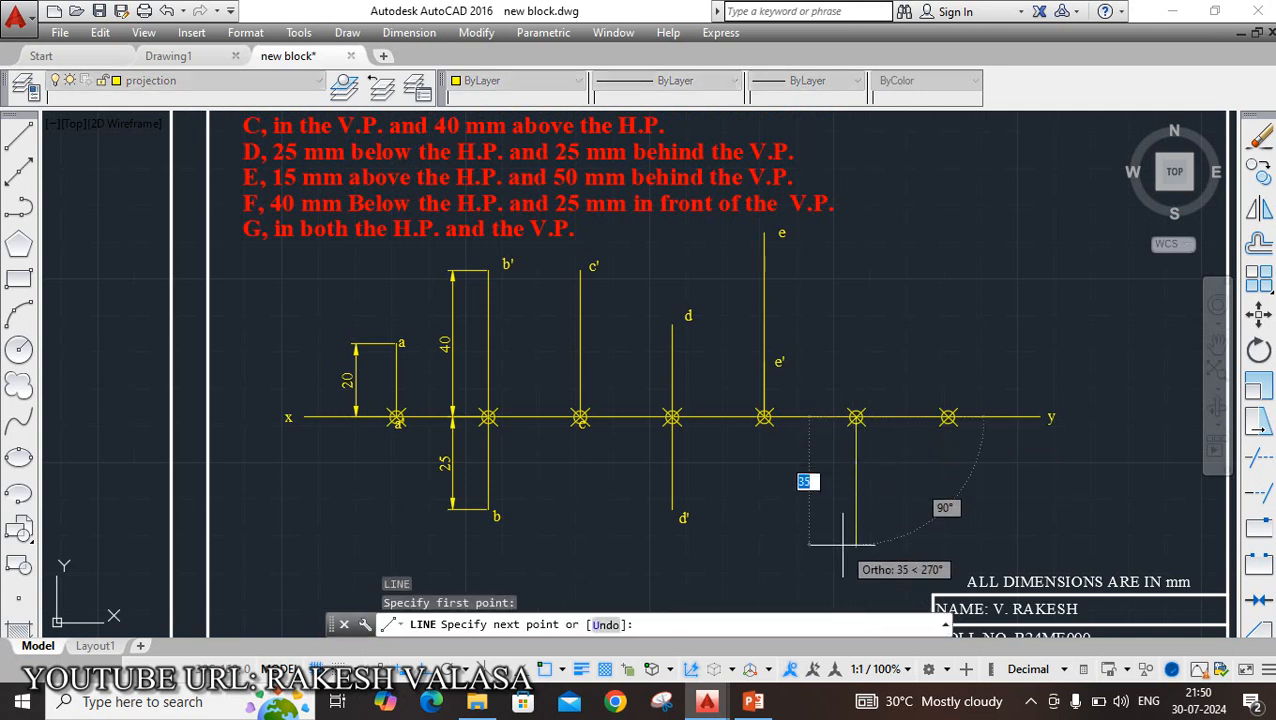
pyautogui.write('40')
pyautogui.press('Return')
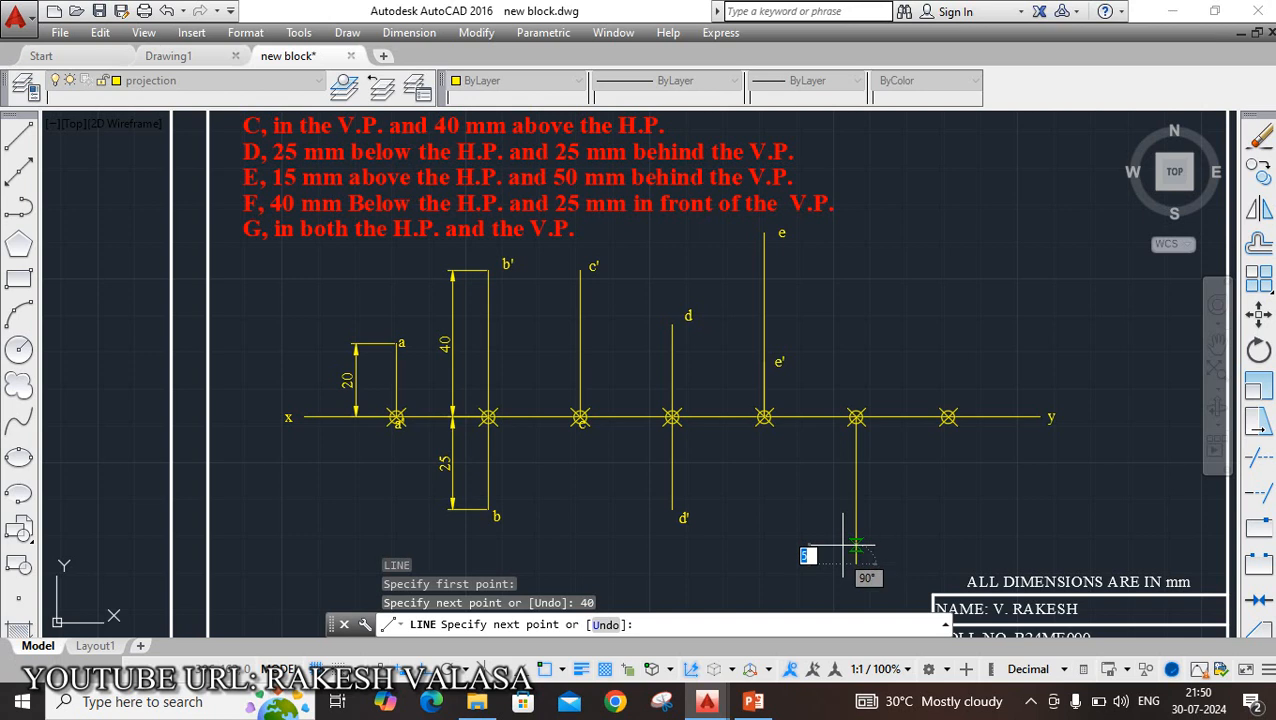
pyautogui.press('Escape')
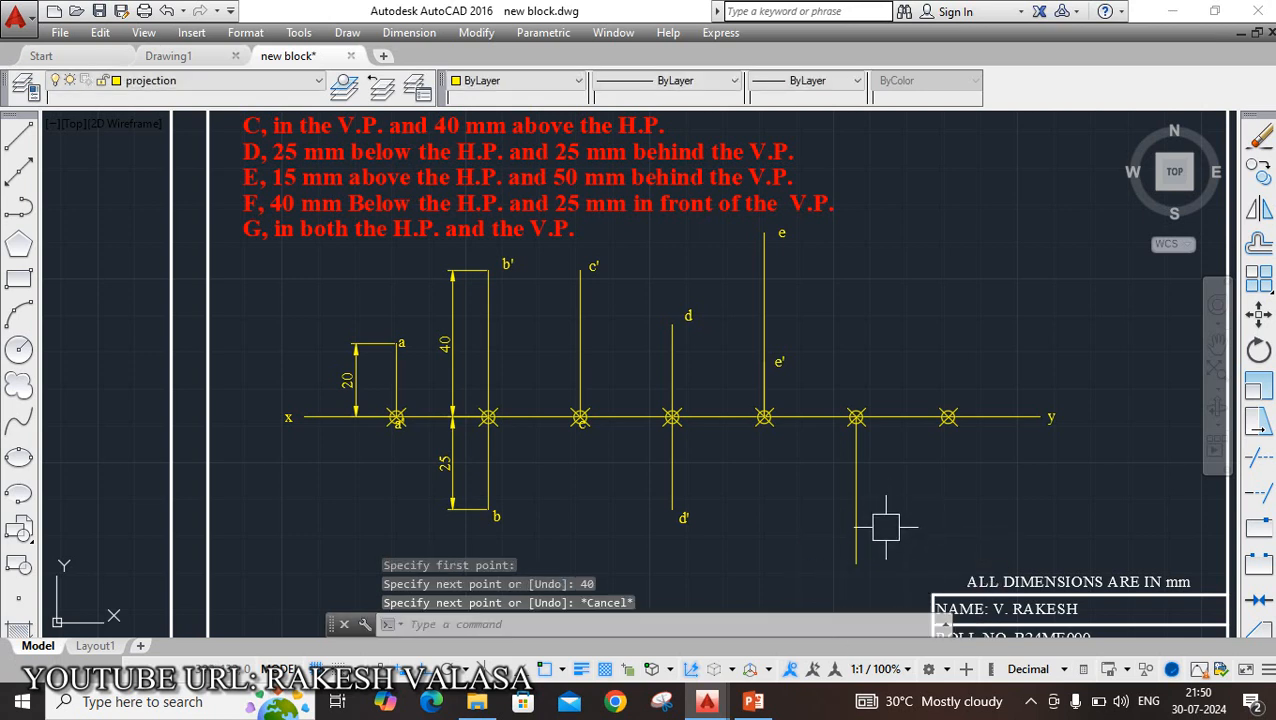
# Step: Draw a 25 mm vertical line downward from the sixth division point for point F's distance in front of the V.P
pyautogui.press('Return')
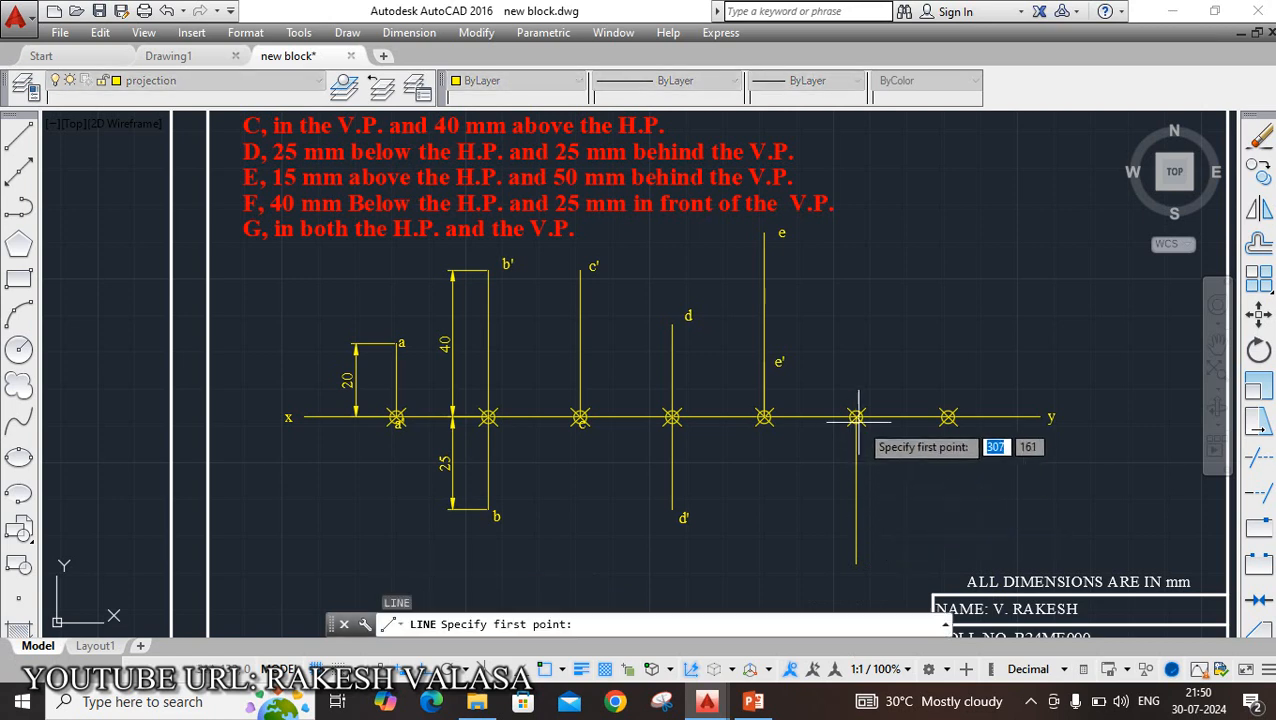
pyautogui.scroll(4, 856, 418)
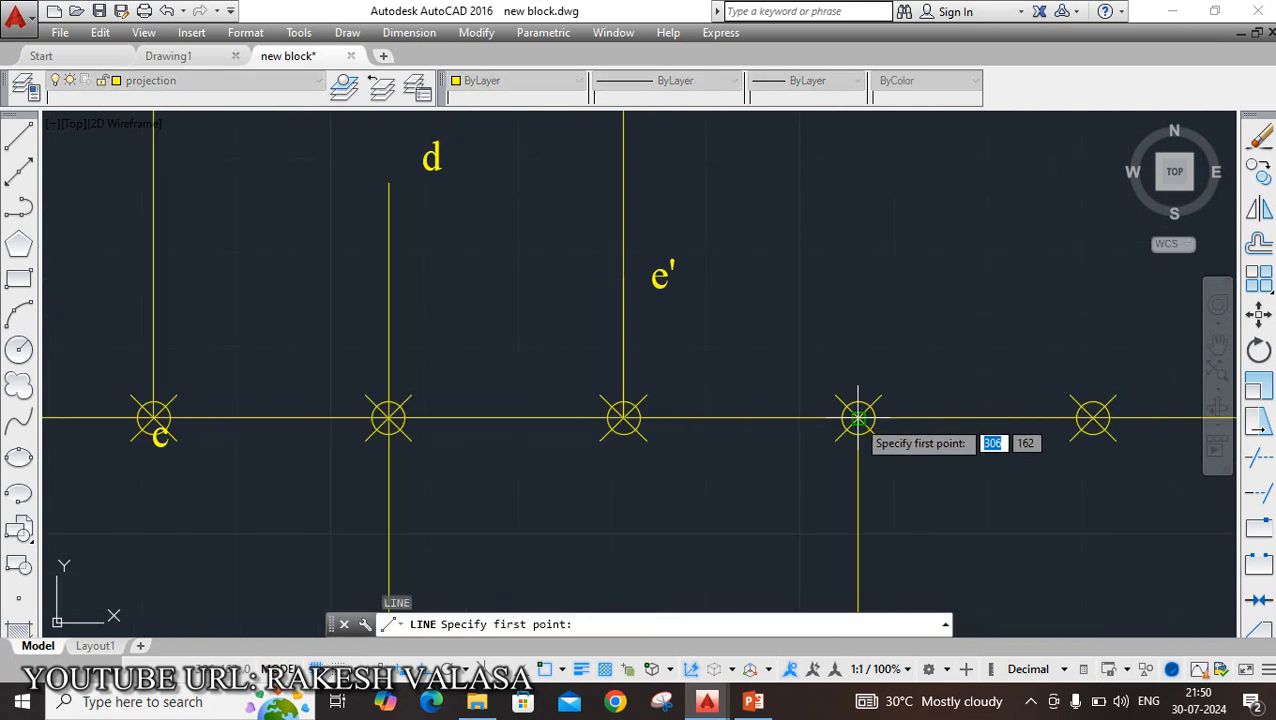
pyautogui.click(856, 418)
pyautogui.scroll(-6, 858, 440)
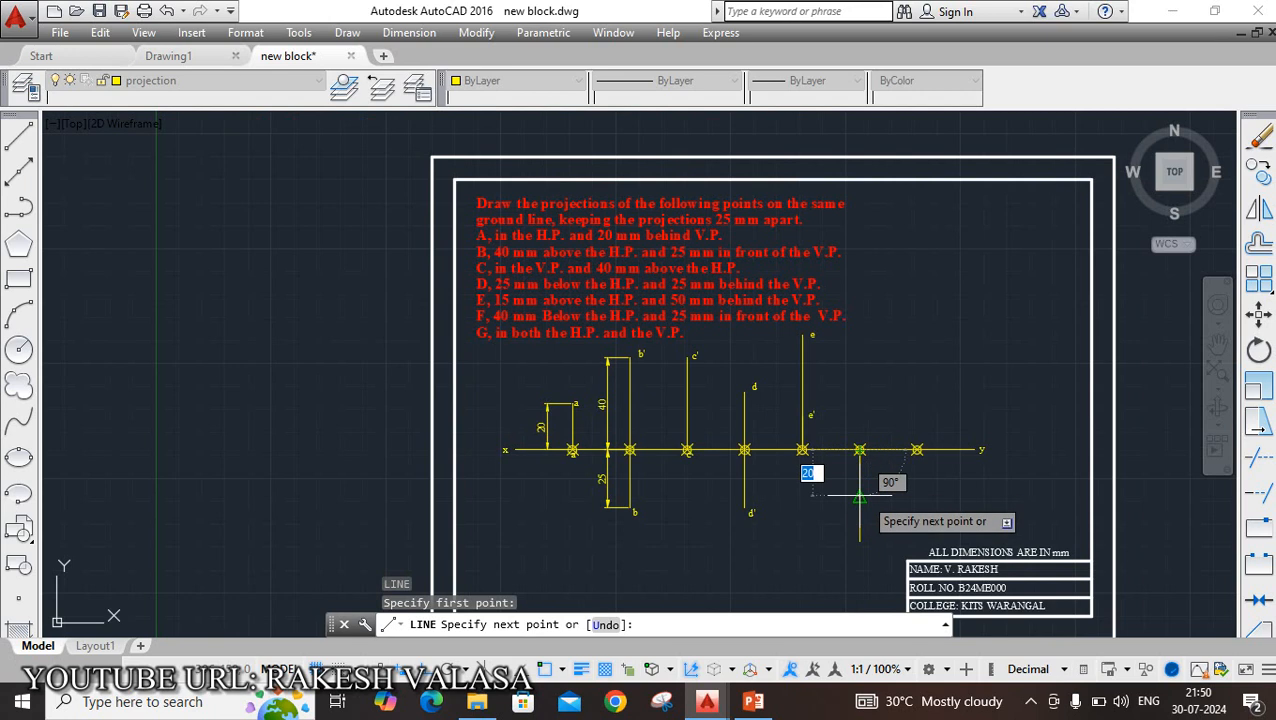
pyautogui.scroll(4, 856, 526)
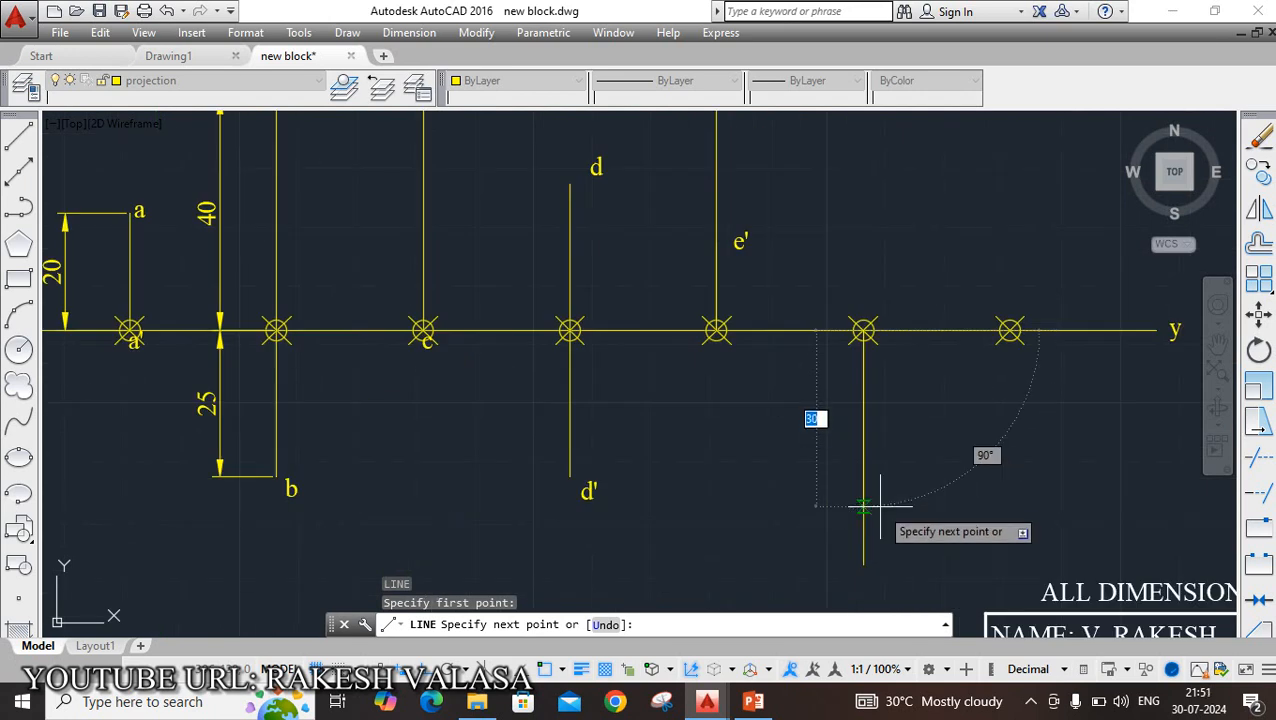
pyautogui.press('Return')
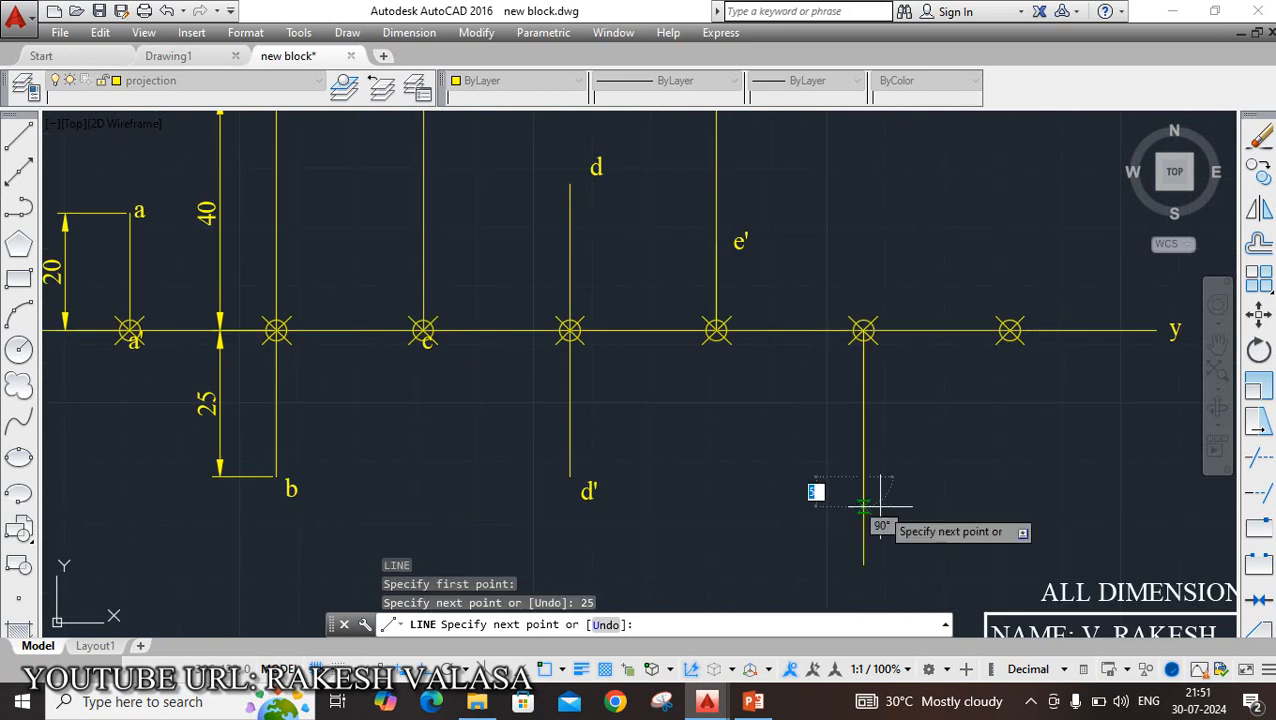
pyautogui.press('Escape')
# Step: Add the multiline text label f' beside the lower end of point F's projector
pyautogui.scroll(-3, 895, 480)
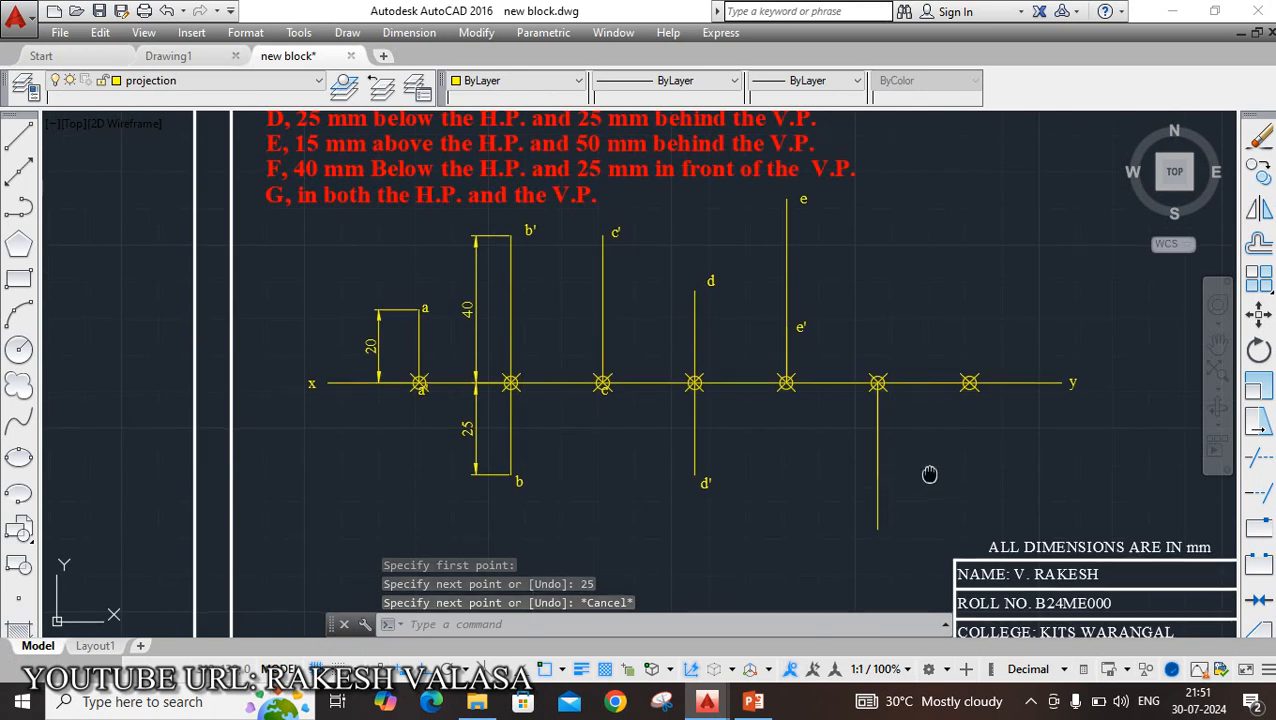
pyautogui.moveTo(925, 512); pyautogui.dragTo(906, 466, button='middle')
pyautogui.write('t')
pyautogui.press('Return')
pyautogui.scroll(3, 880, 487)
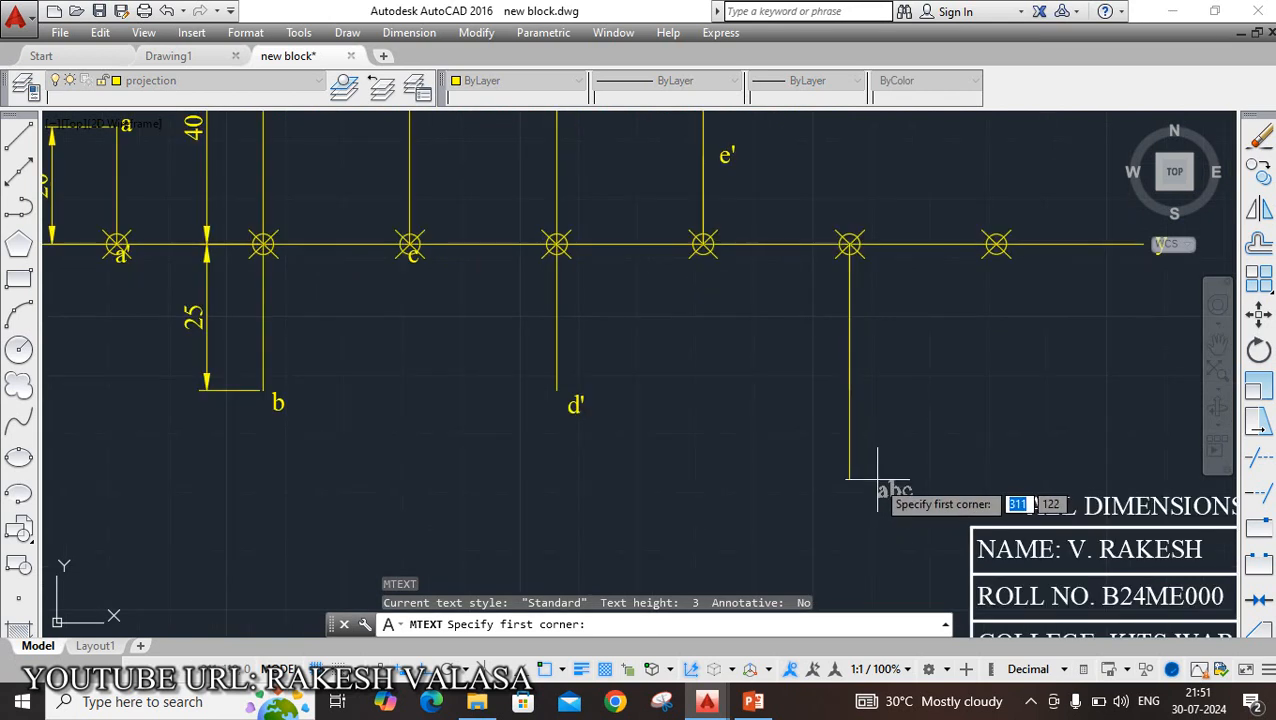
pyautogui.scroll(4, 875, 495)
pyautogui.click(867, 480)
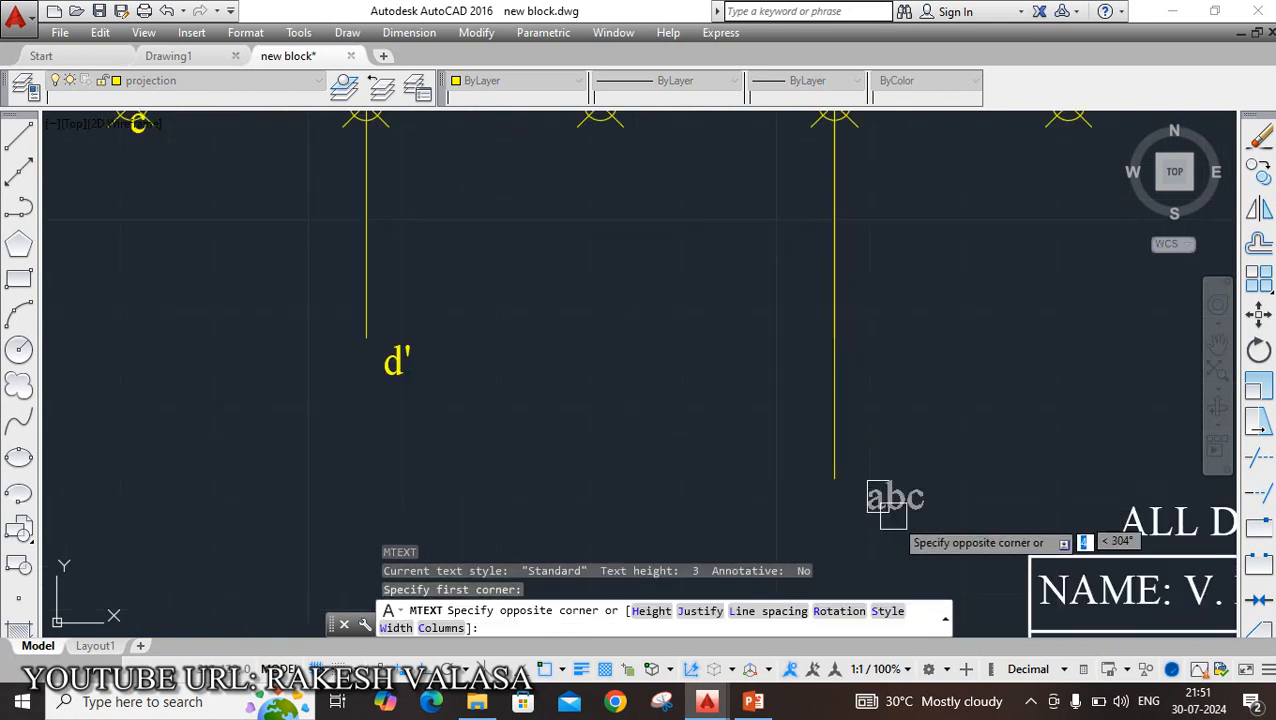
pyautogui.click(937, 545)
pyautogui.write('f')
pyautogui.write("'")
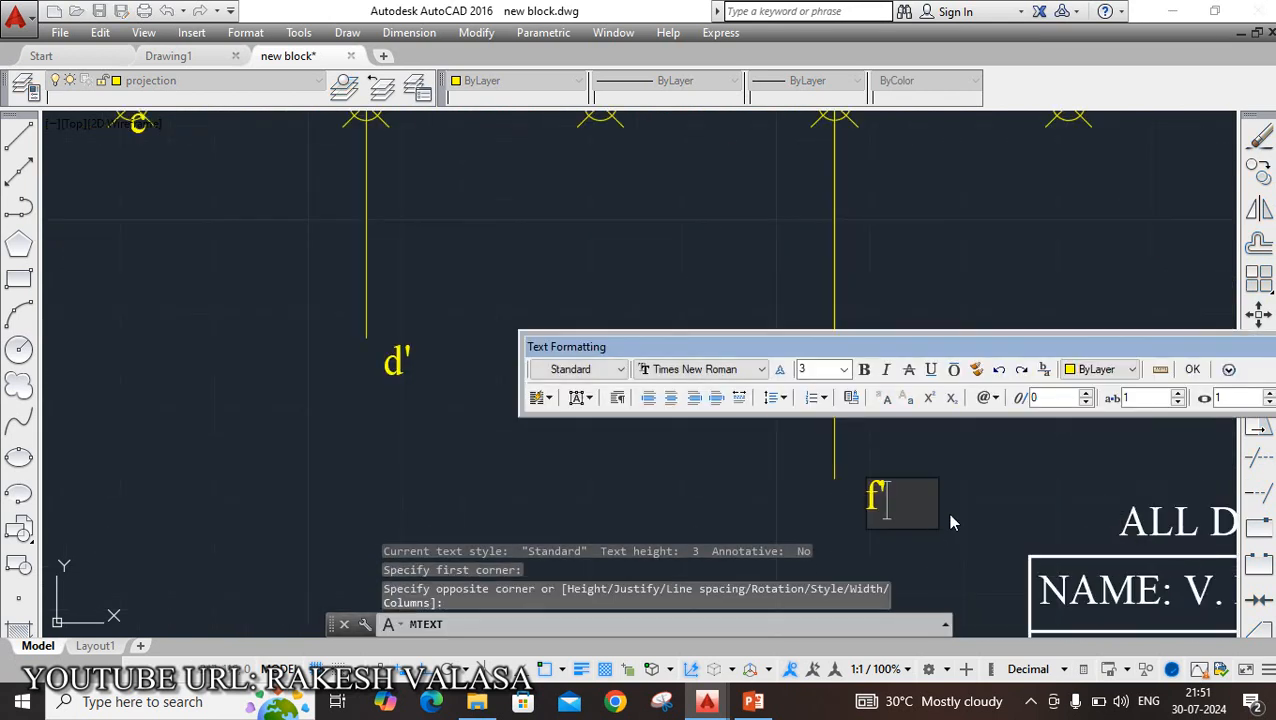
pyautogui.click(1192, 370)
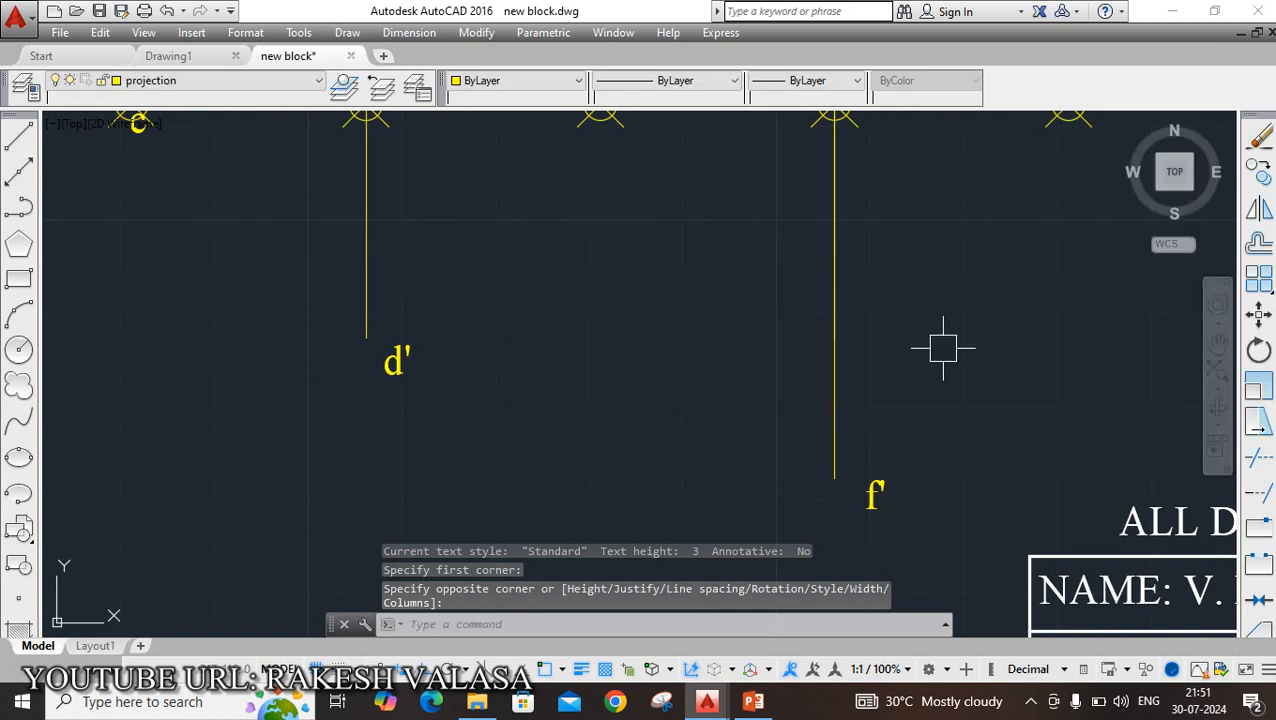
# Step: Add the multiline text label f beside the end of the 25 mm line on point F's projector
pyautogui.press('Return')
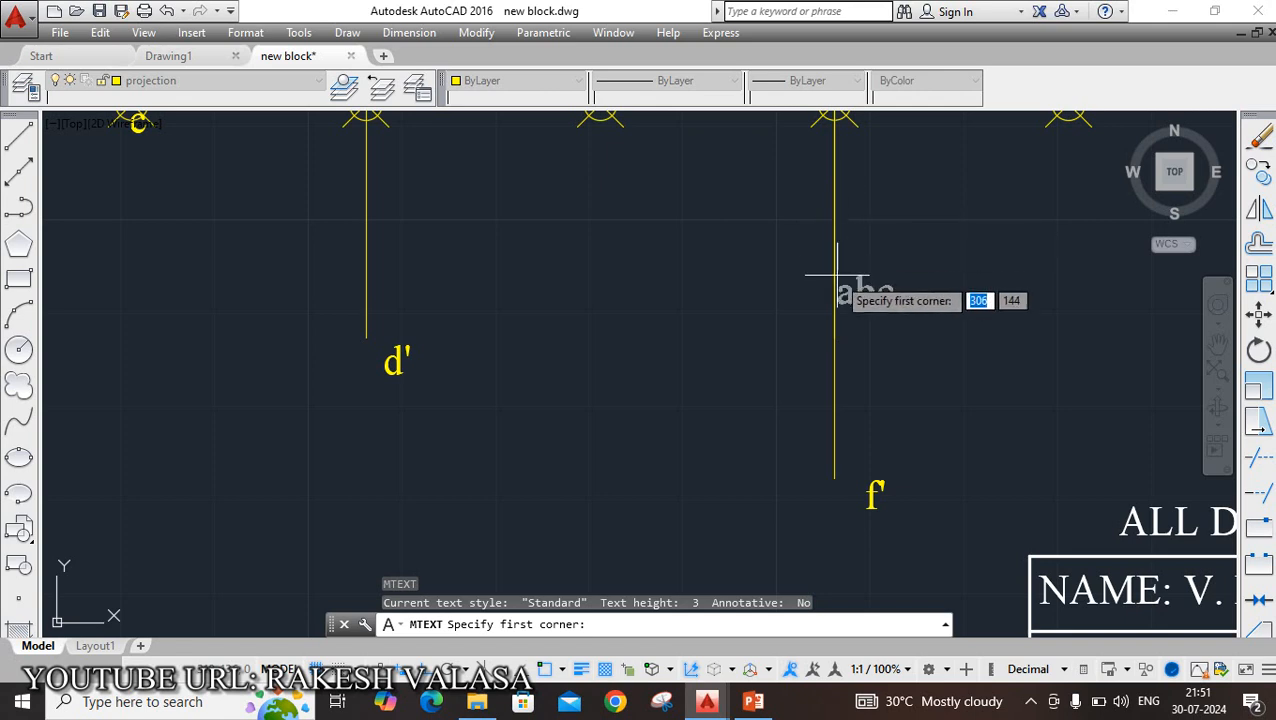
pyautogui.click(858, 243)
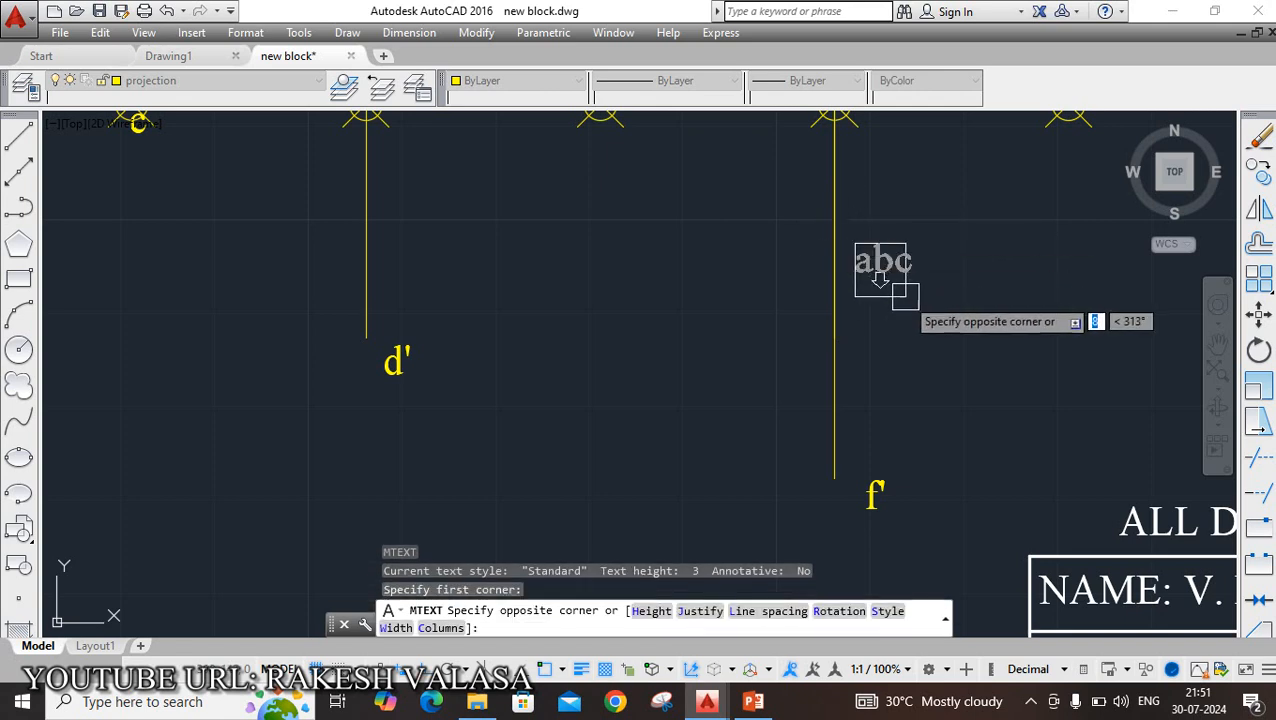
pyautogui.click(900, 295)
pyautogui.write('f')
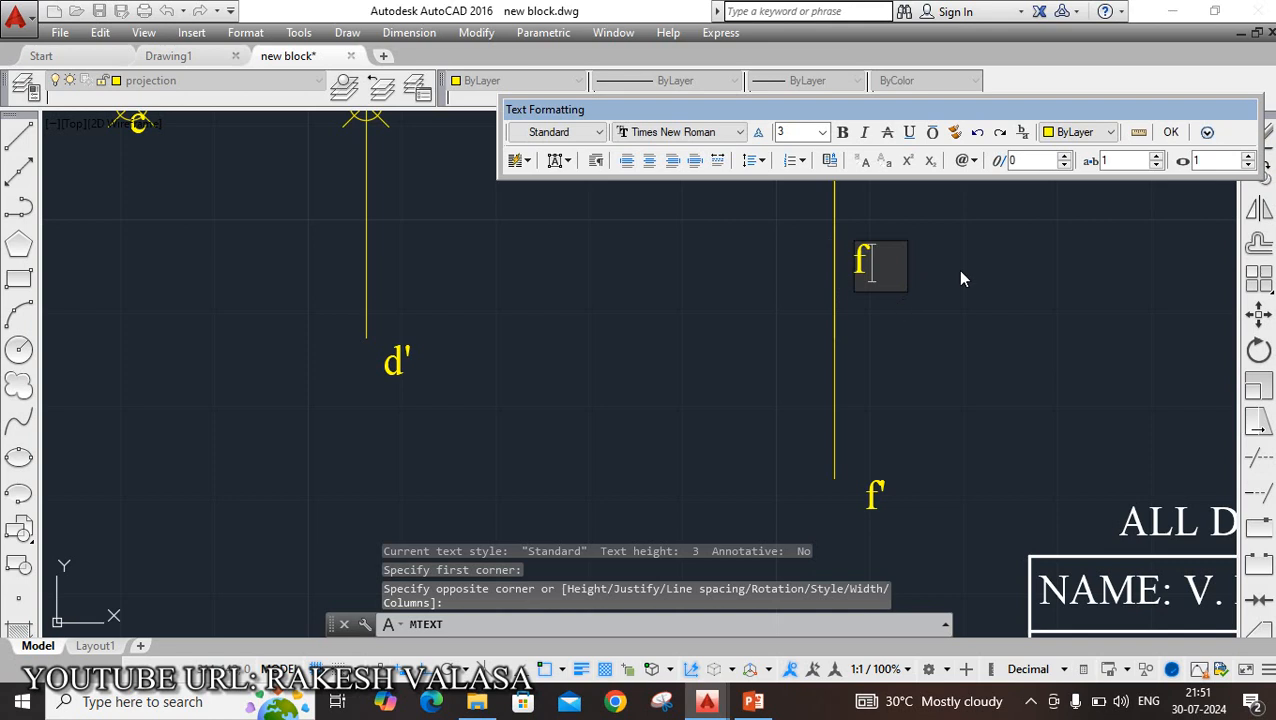
pyautogui.click(1170, 133)
pyautogui.scroll(-4, 1026, 337)
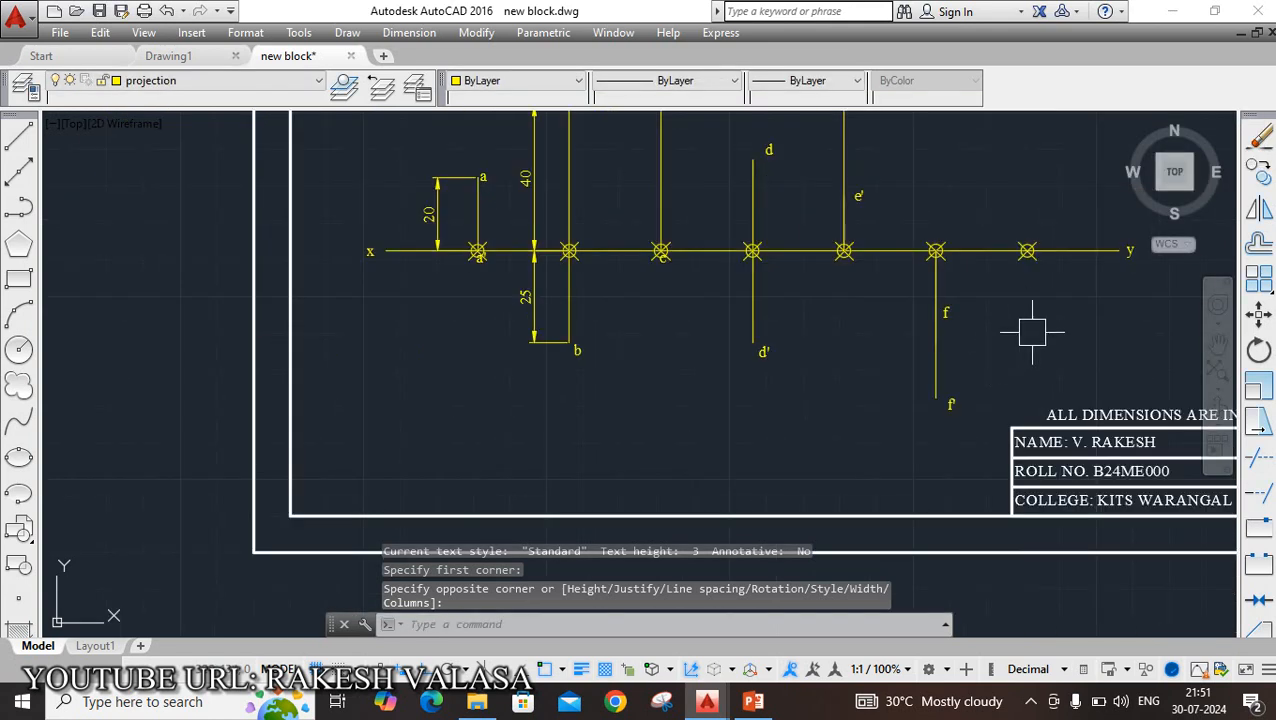
pyautogui.moveTo(1032, 332)
pyautogui.mouseDown(button='middle')
pyautogui.moveTo(1010, 443)
pyautogui.moveTo(976, 437)
pyautogui.mouseUp(button='middle')
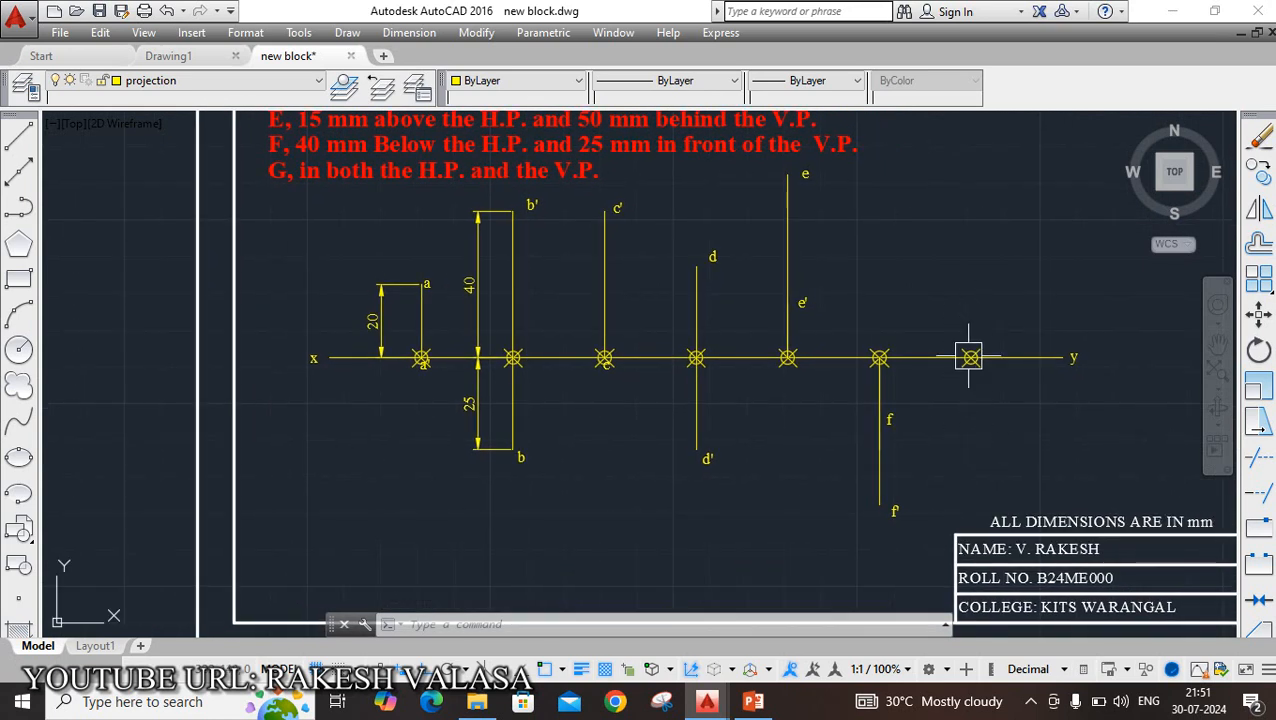
pyautogui.moveTo(971, 357)
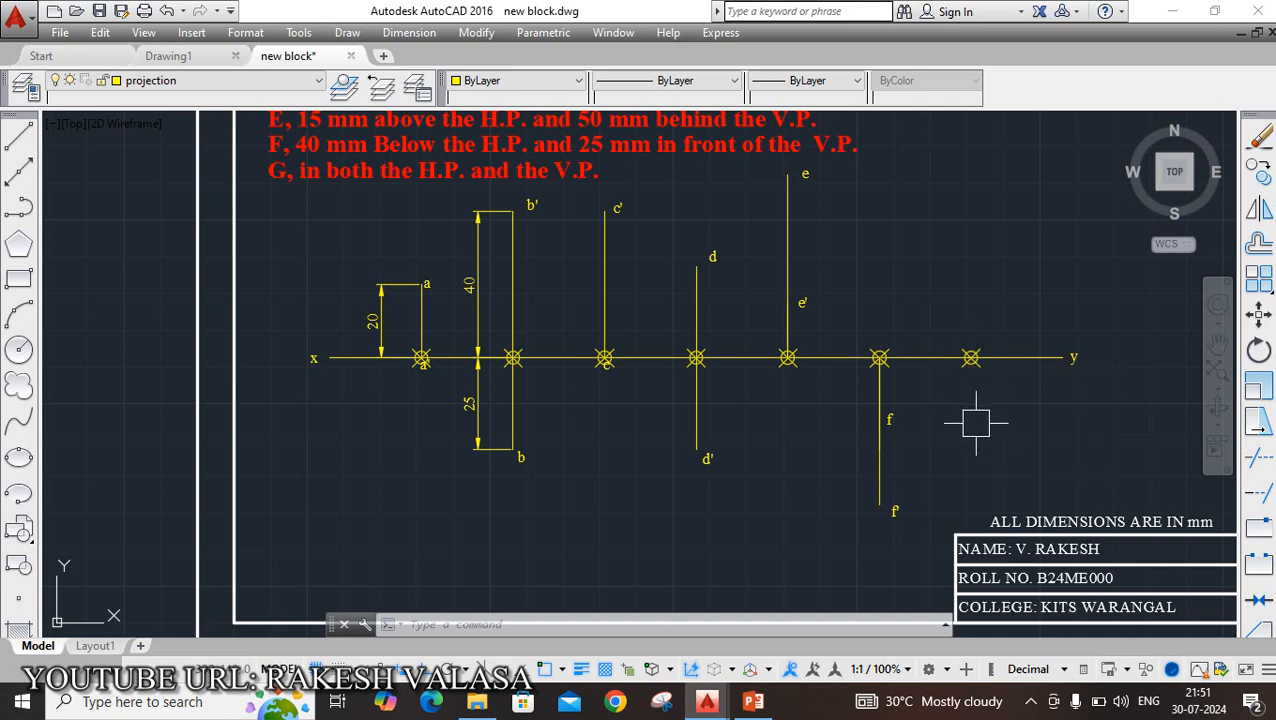
pyautogui.press('Return')
pyautogui.scroll(2, 971, 392)
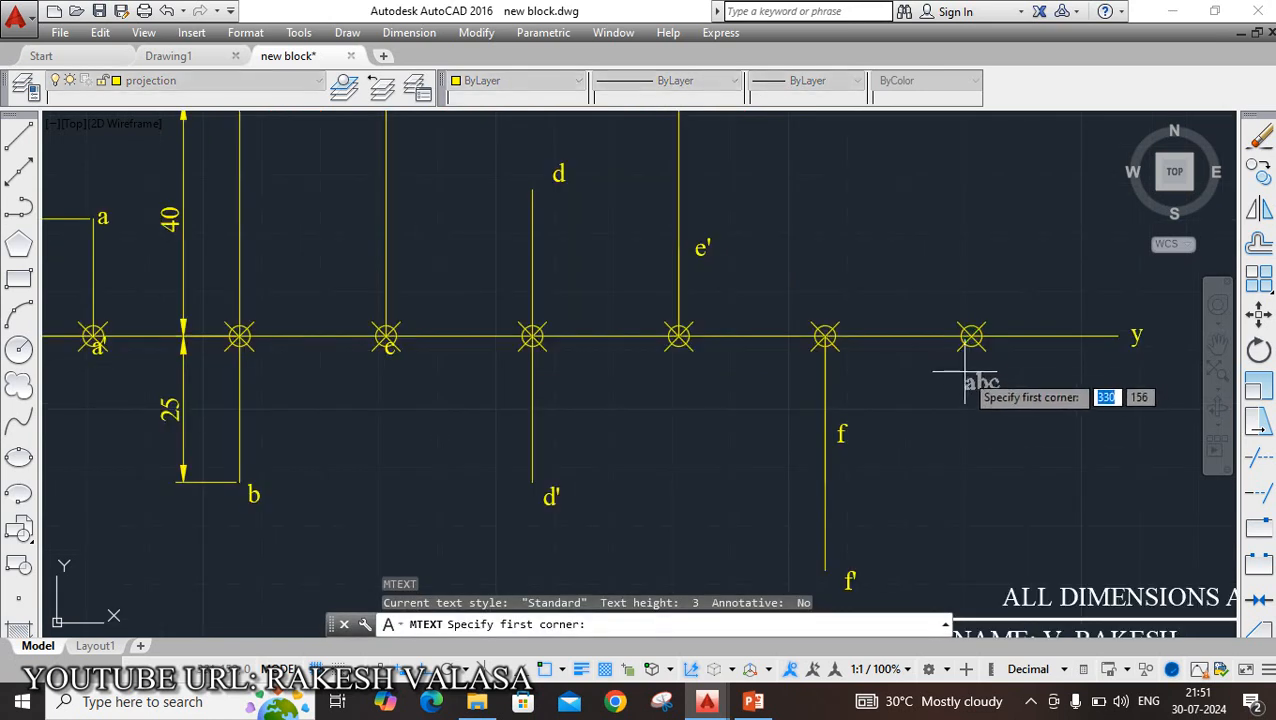
pyautogui.click(971, 337)
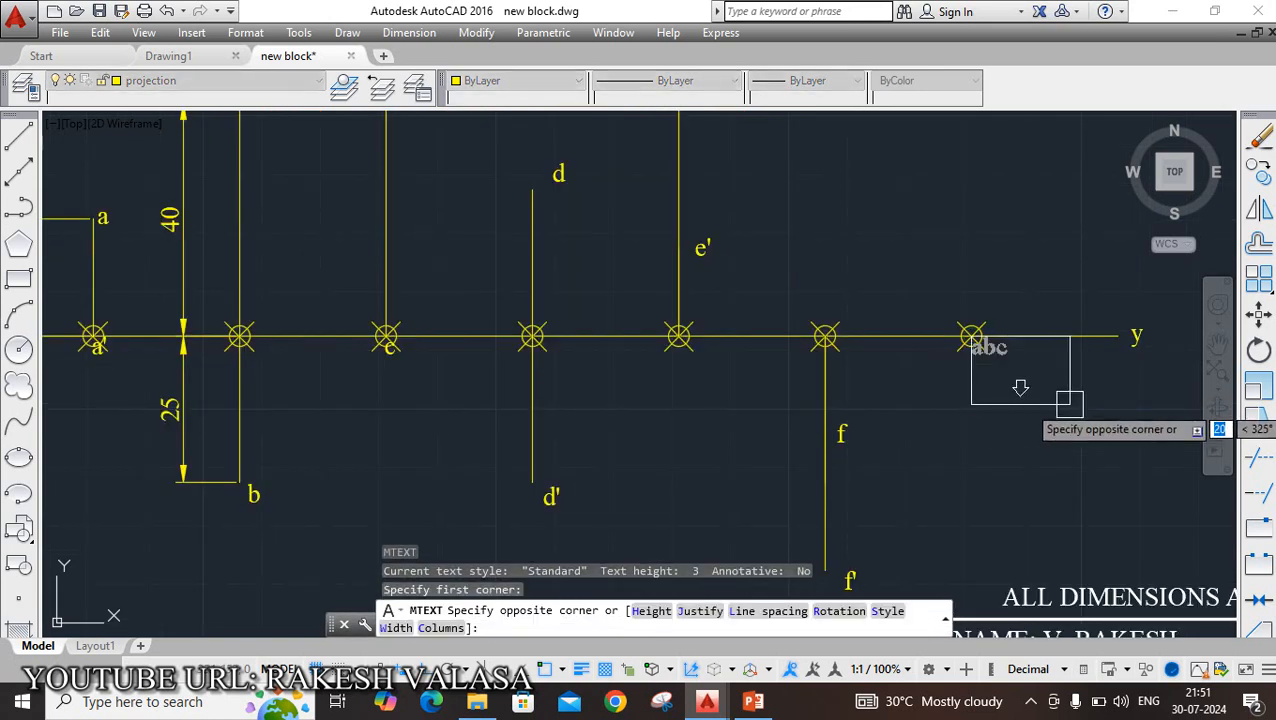
pyautogui.press('Escape')
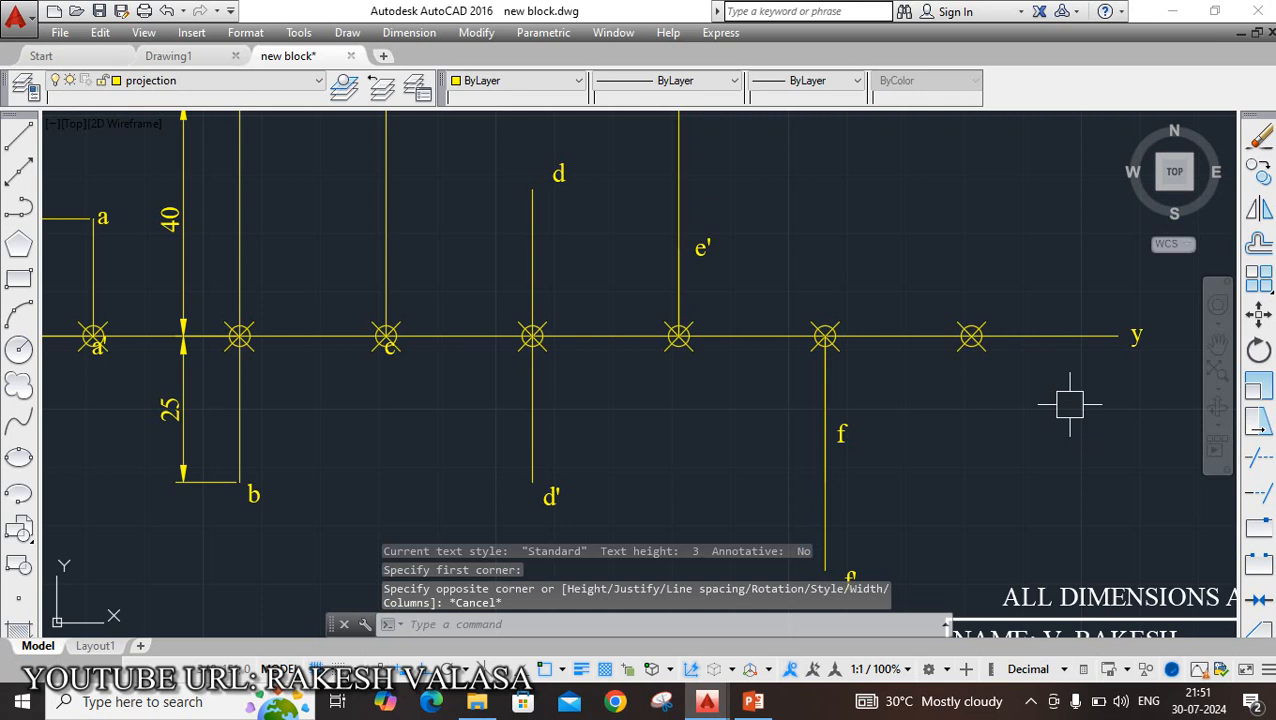
# Step: Add the multiline text label g(g') just below the seventh division point on the xy line
pyautogui.press('Return')
pyautogui.scroll(3, 969, 386)
pyautogui.click(971, 322)
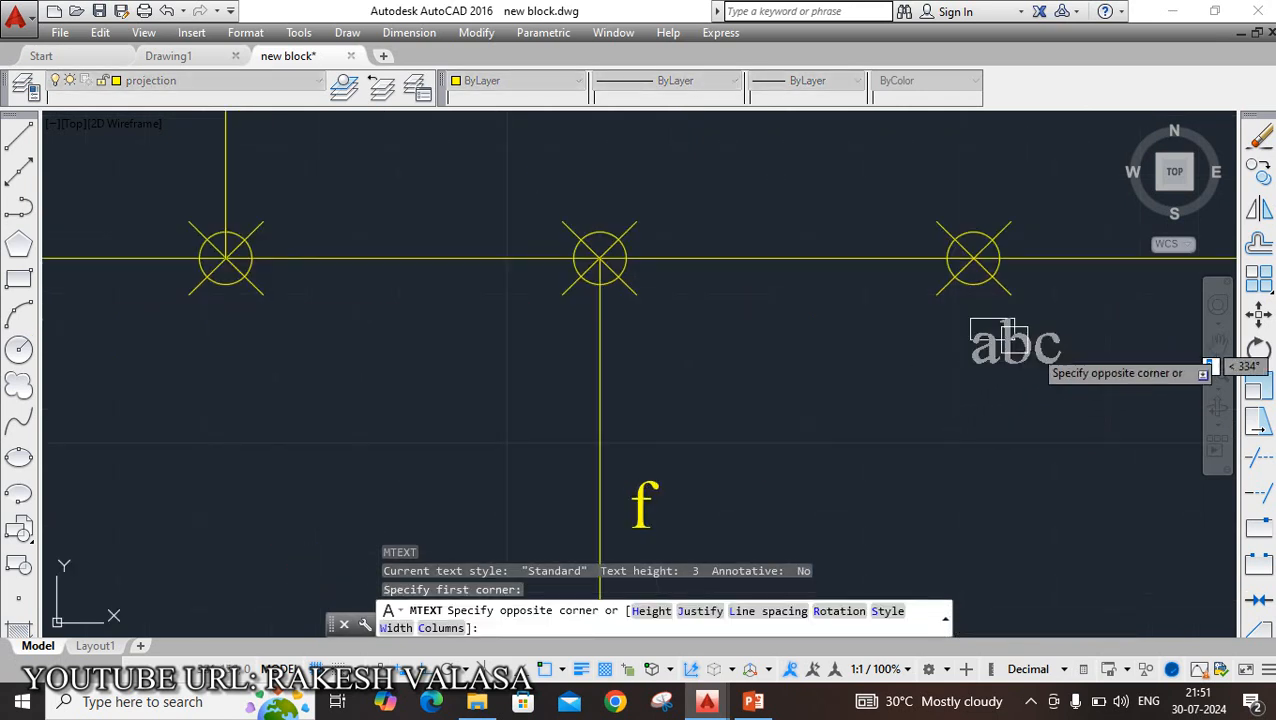
pyautogui.click(1089, 392)
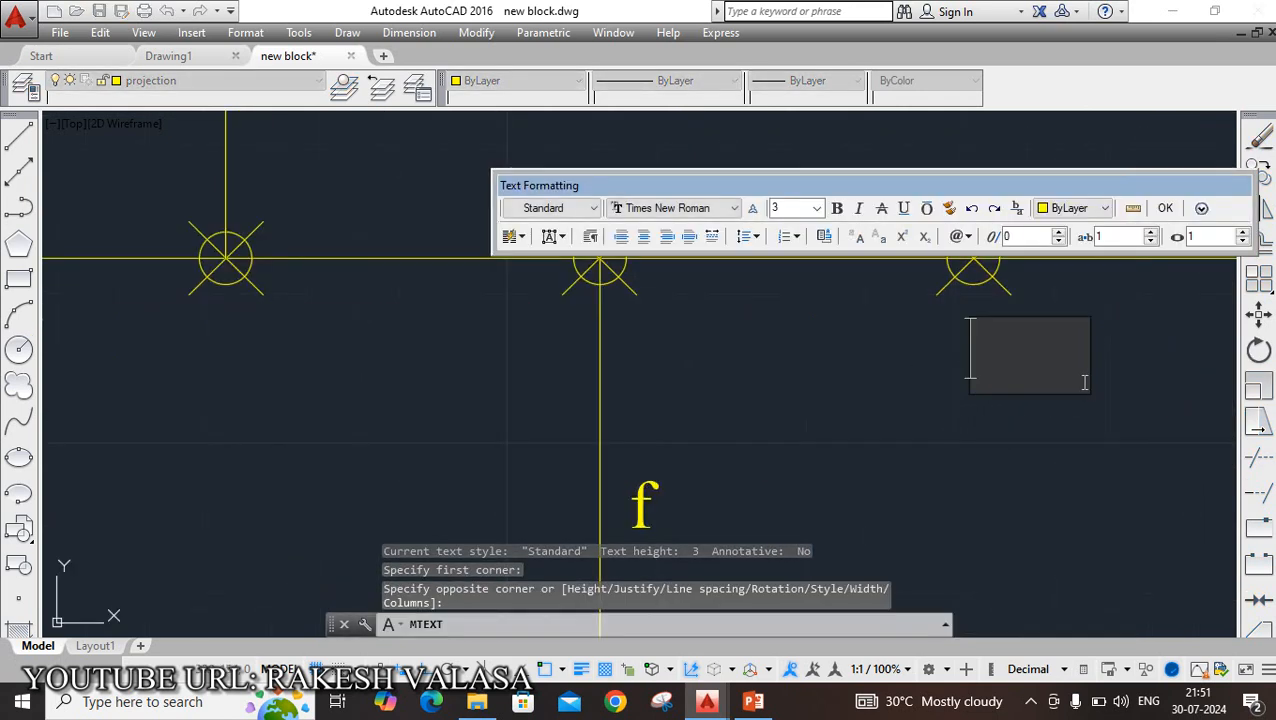
pyautogui.write('g')
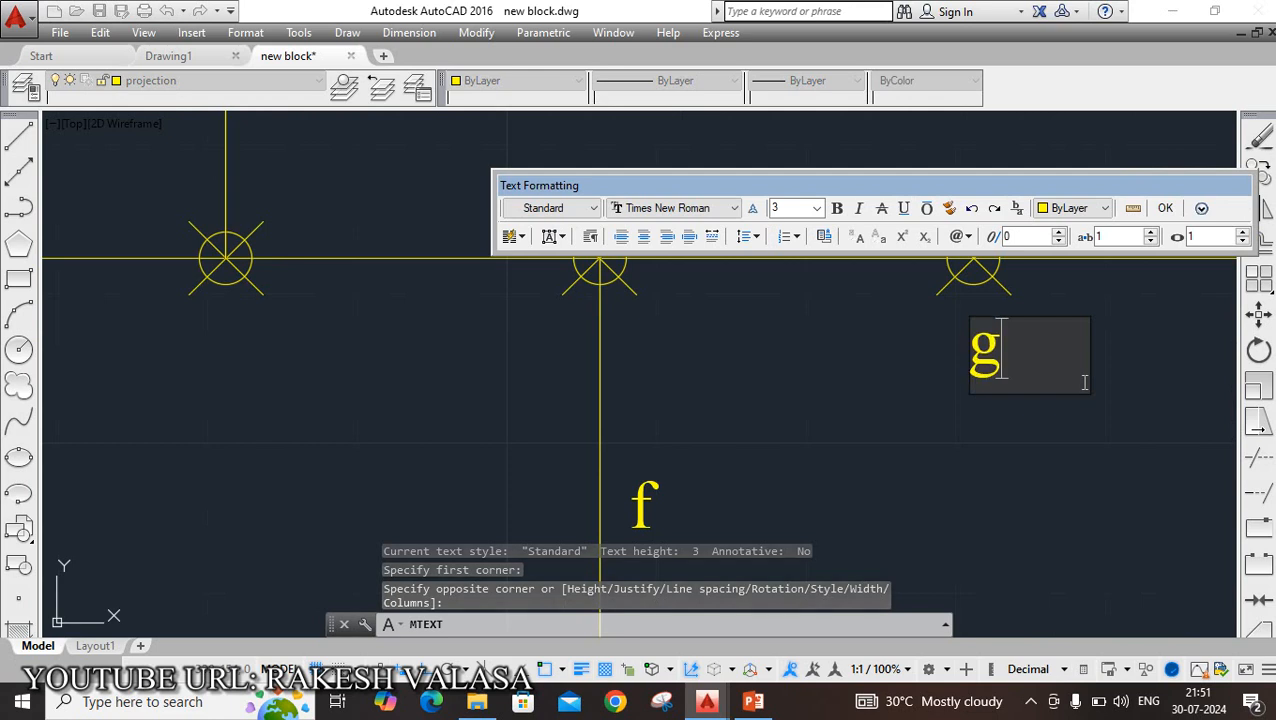
pyautogui.write("(g'")
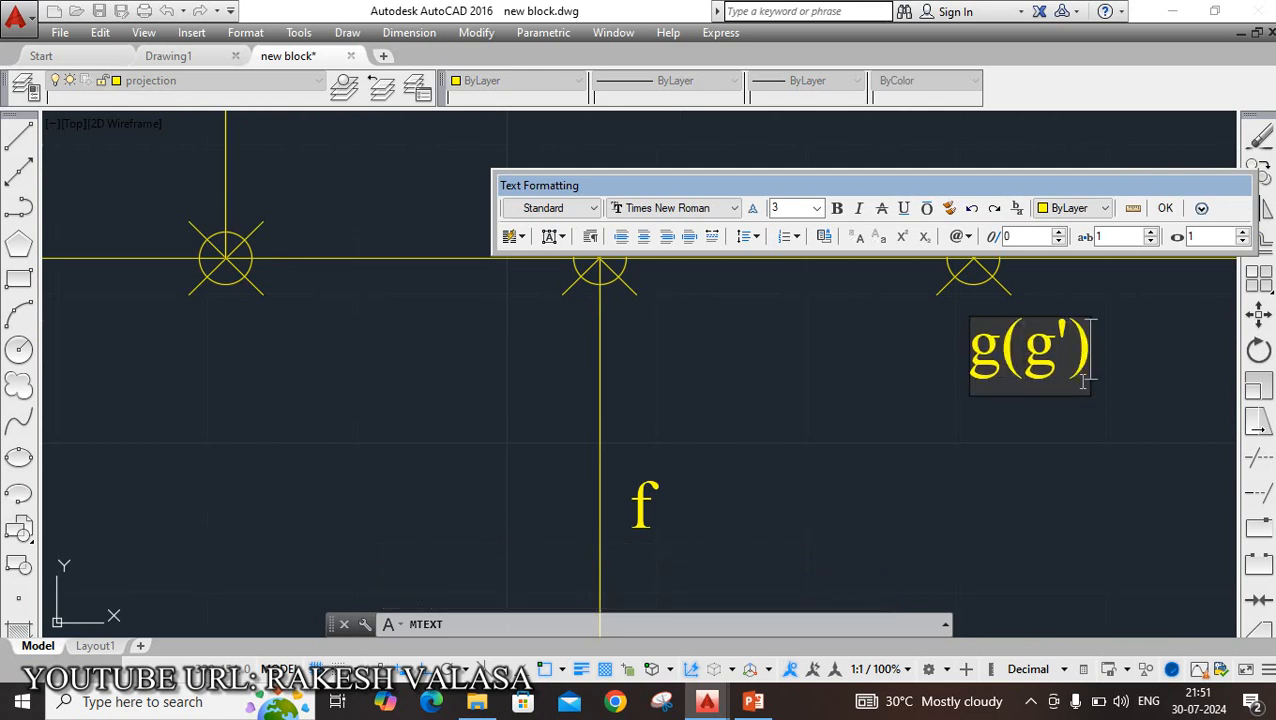
pyautogui.click(1168, 208)
# Step: Add a vertical linear dimension from c' to the xy line, placing it to the left of point C's projector
pyautogui.scroll(-5, 946, 419)
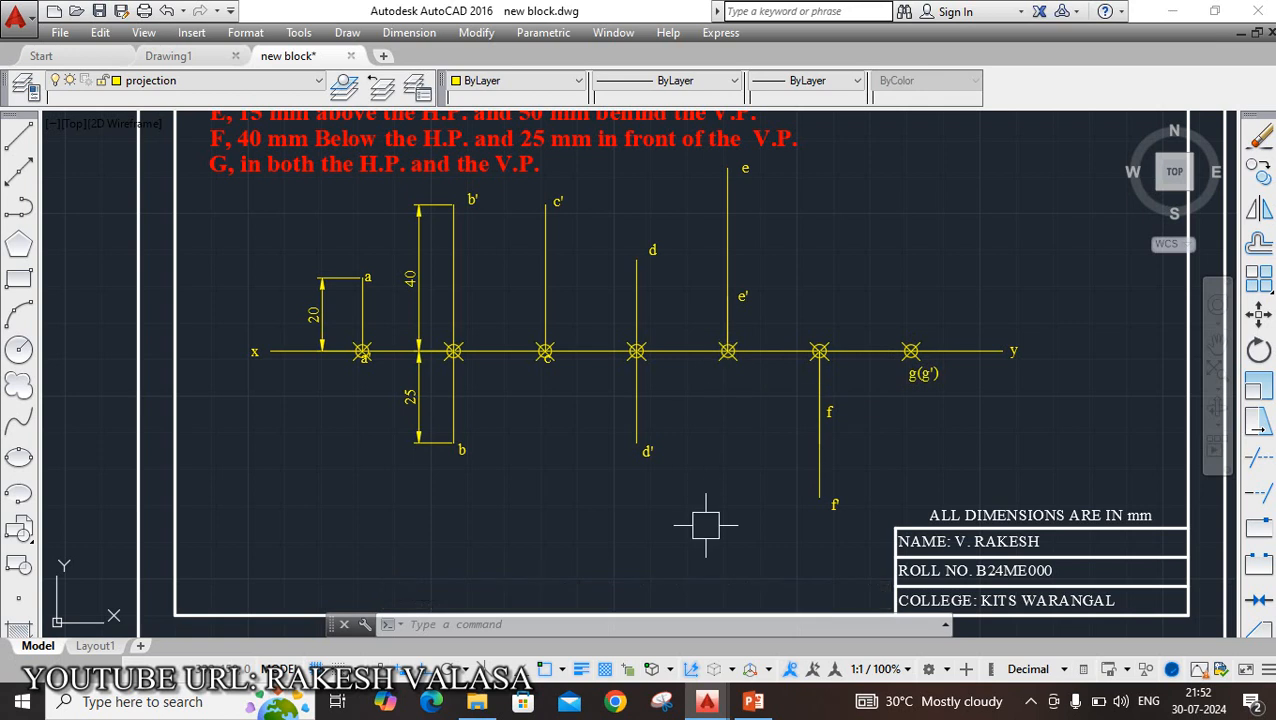
pyautogui.write('i')
pyautogui.press('Return')
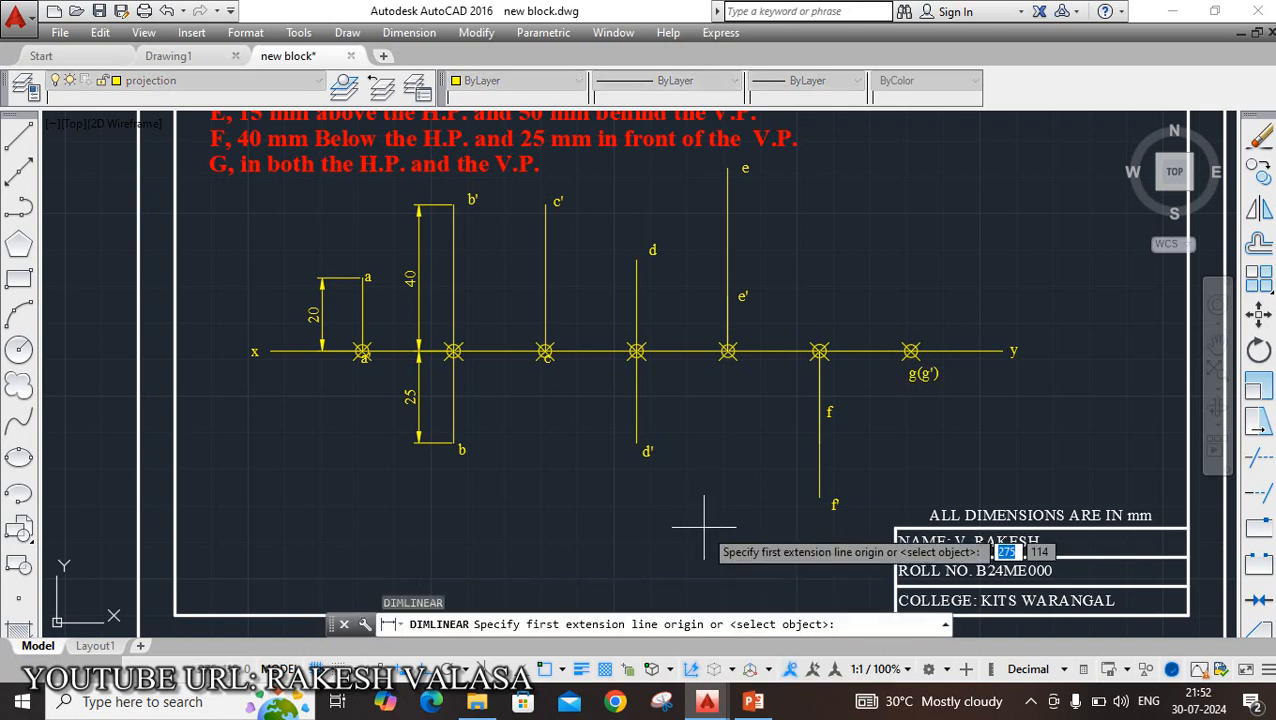
pyautogui.click(545, 206)
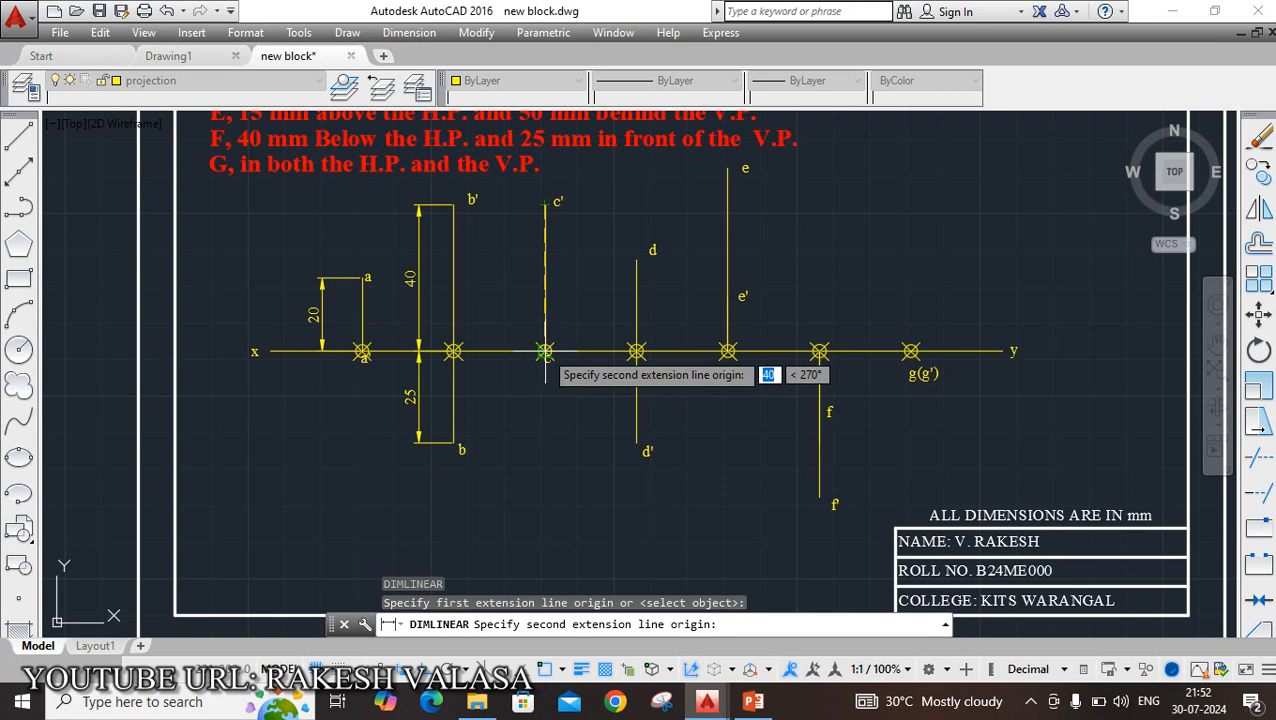
pyautogui.scroll(5, 546, 357)
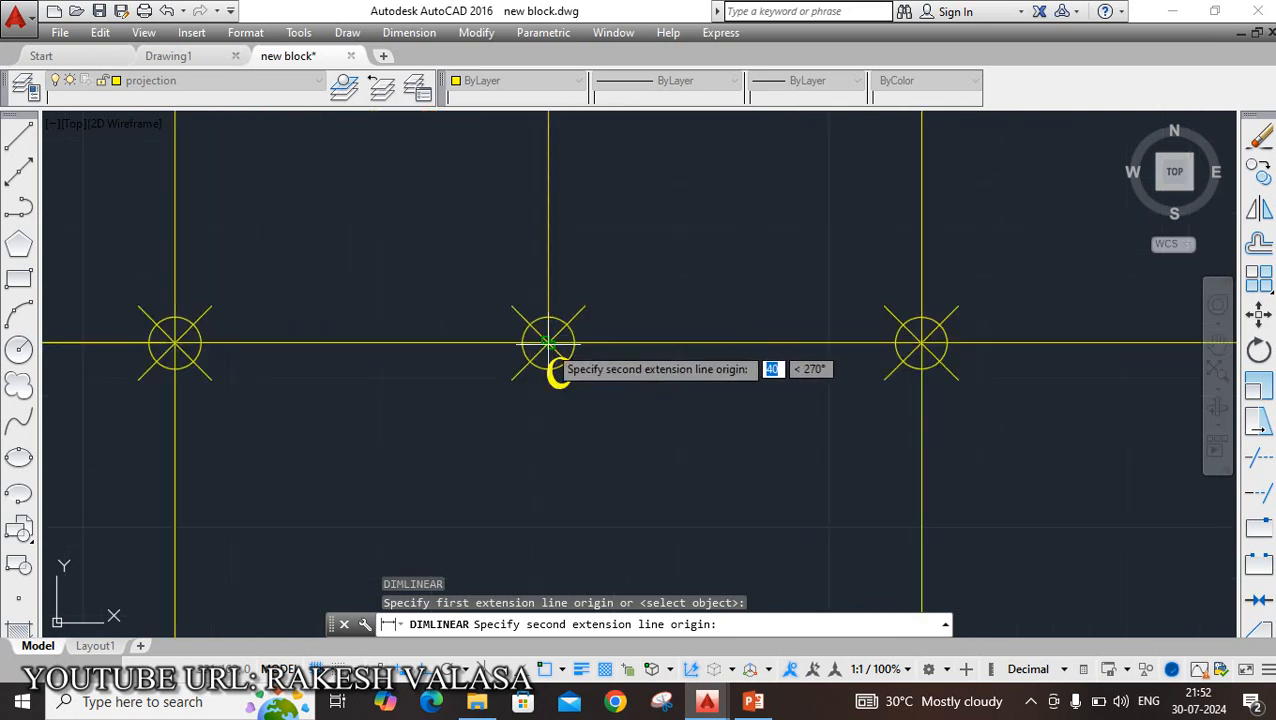
pyautogui.click(557, 341)
pyautogui.scroll(-5, 488, 272)
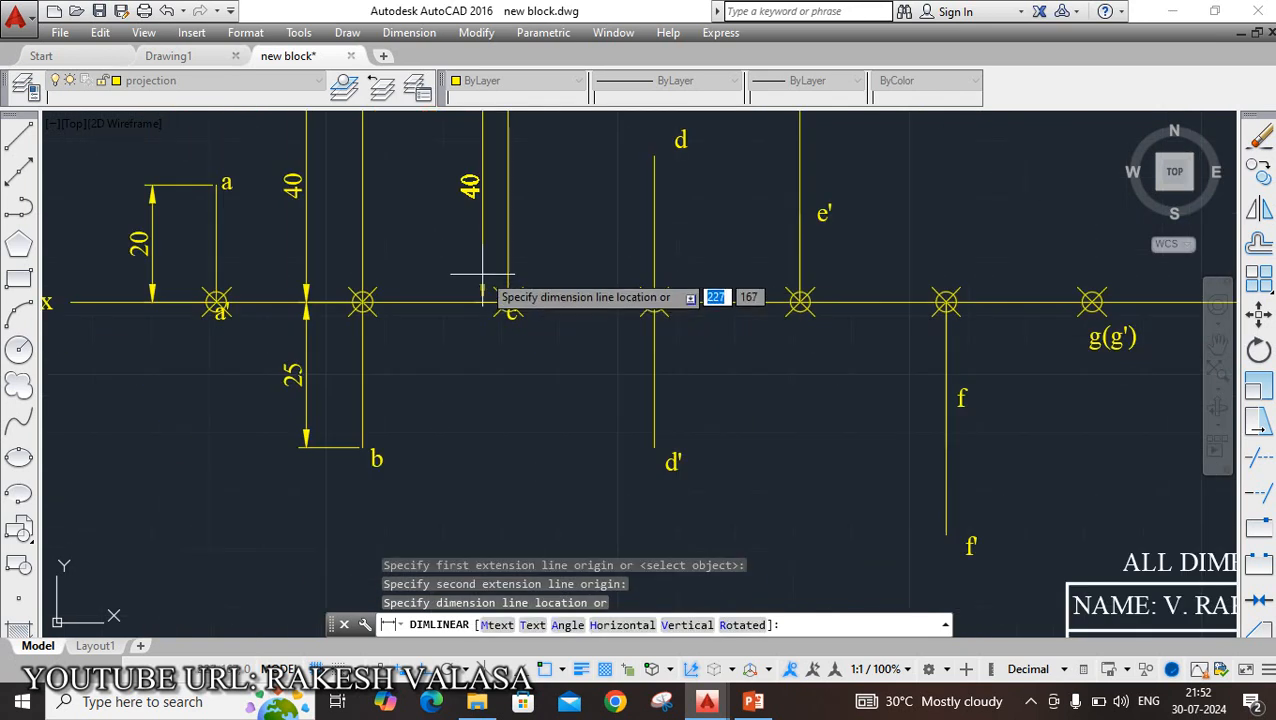
pyautogui.click(453, 220)
# Step: Dimension point D's projector from d to the xy line and from the xy line to d', aligning both dimensions on its left
pyautogui.press('Return')
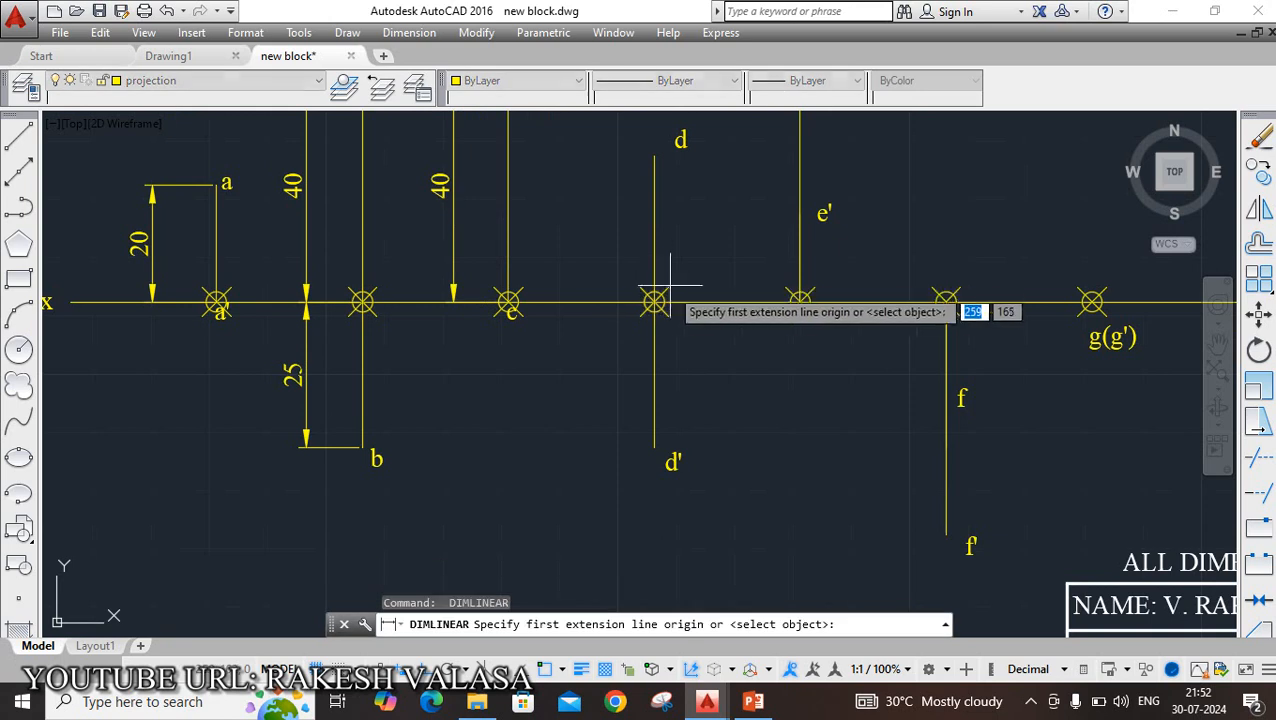
pyautogui.click(654, 157)
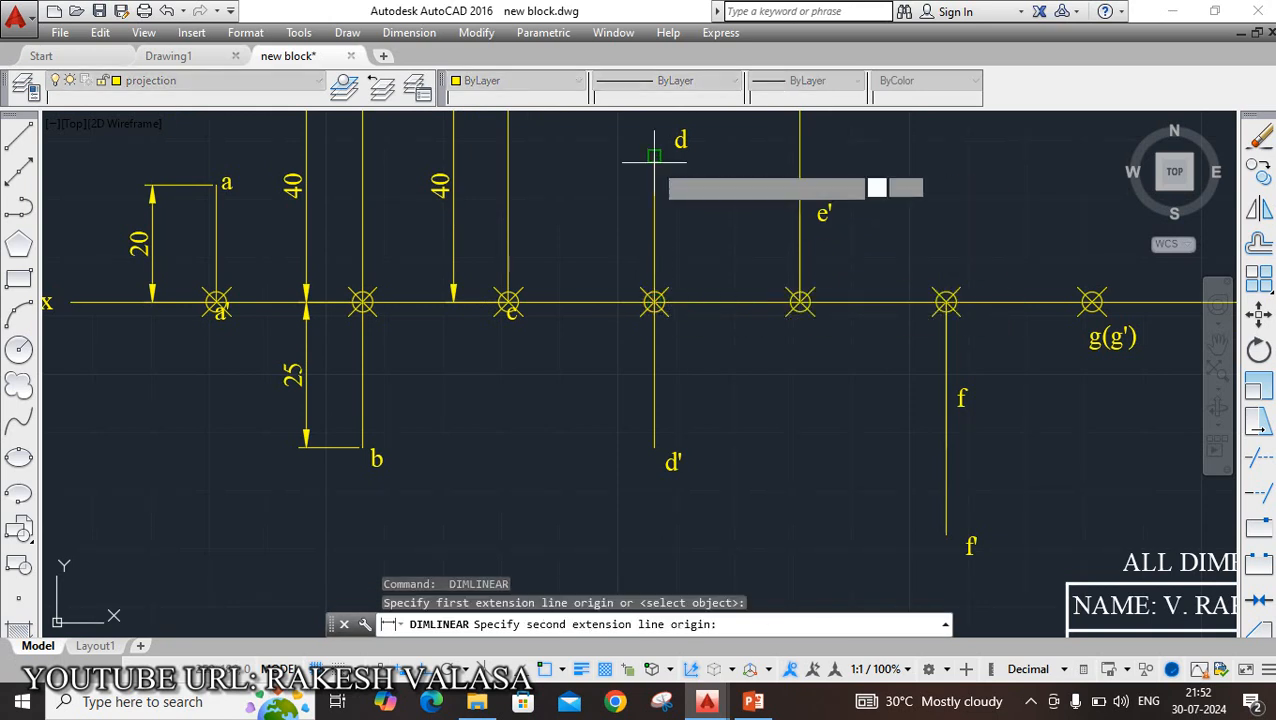
pyautogui.click(654, 302)
pyautogui.click(608, 253)
pyautogui.press('Return')
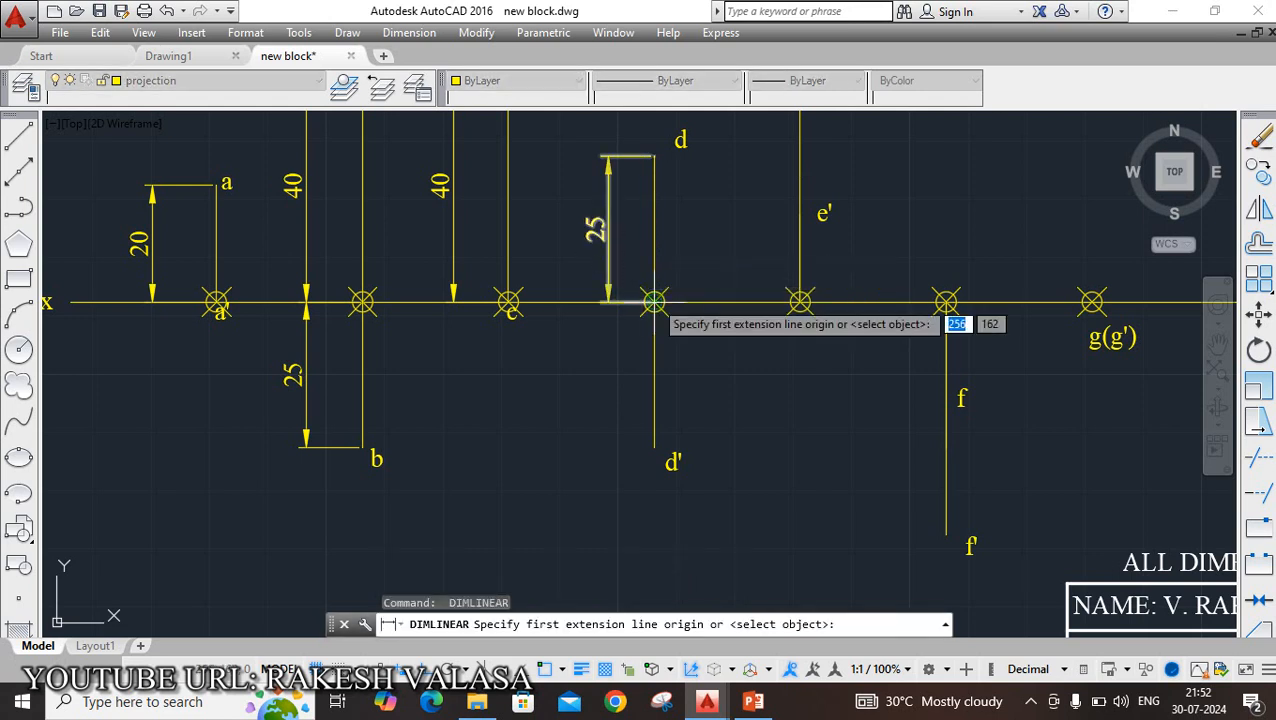
pyautogui.click(654, 302)
pyautogui.click(654, 447)
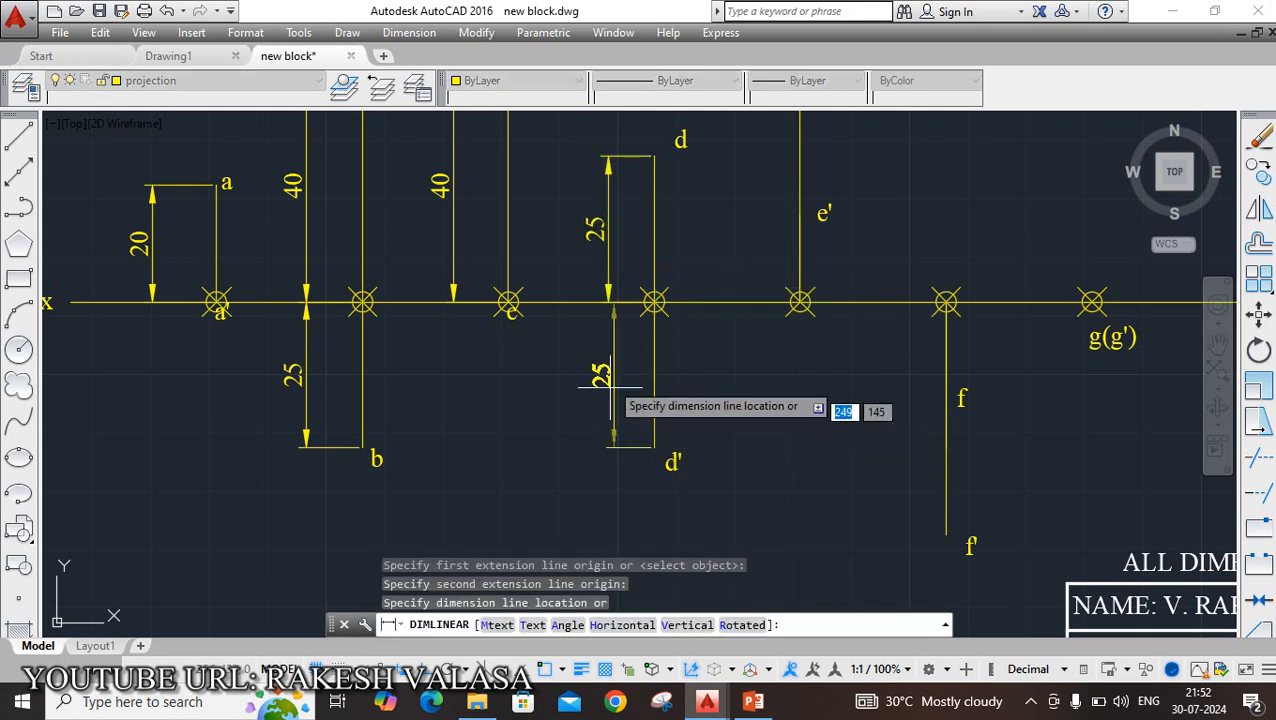
pyautogui.click(608, 296)
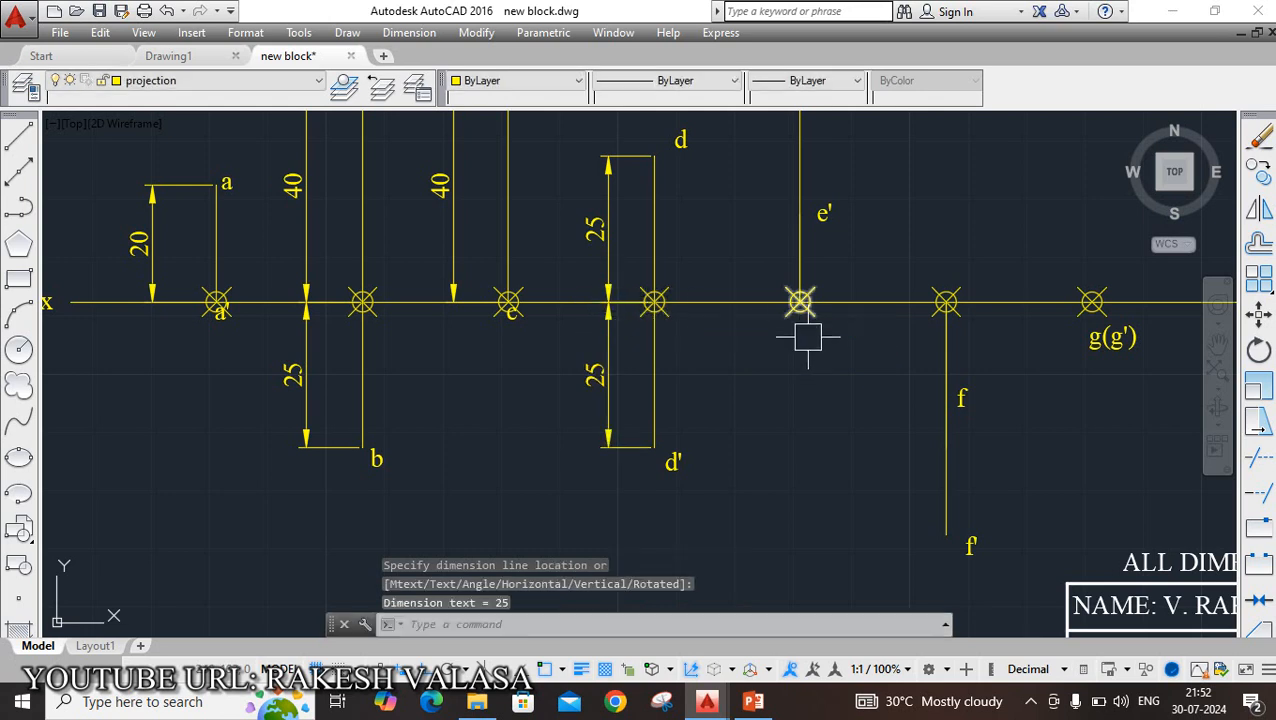
# Step: Add a linear dimension from the fifth division point up to e', placed just left of point E's projector
pyautogui.scroll(-3, 808, 337)
pyautogui.scroll(1, 826, 248)
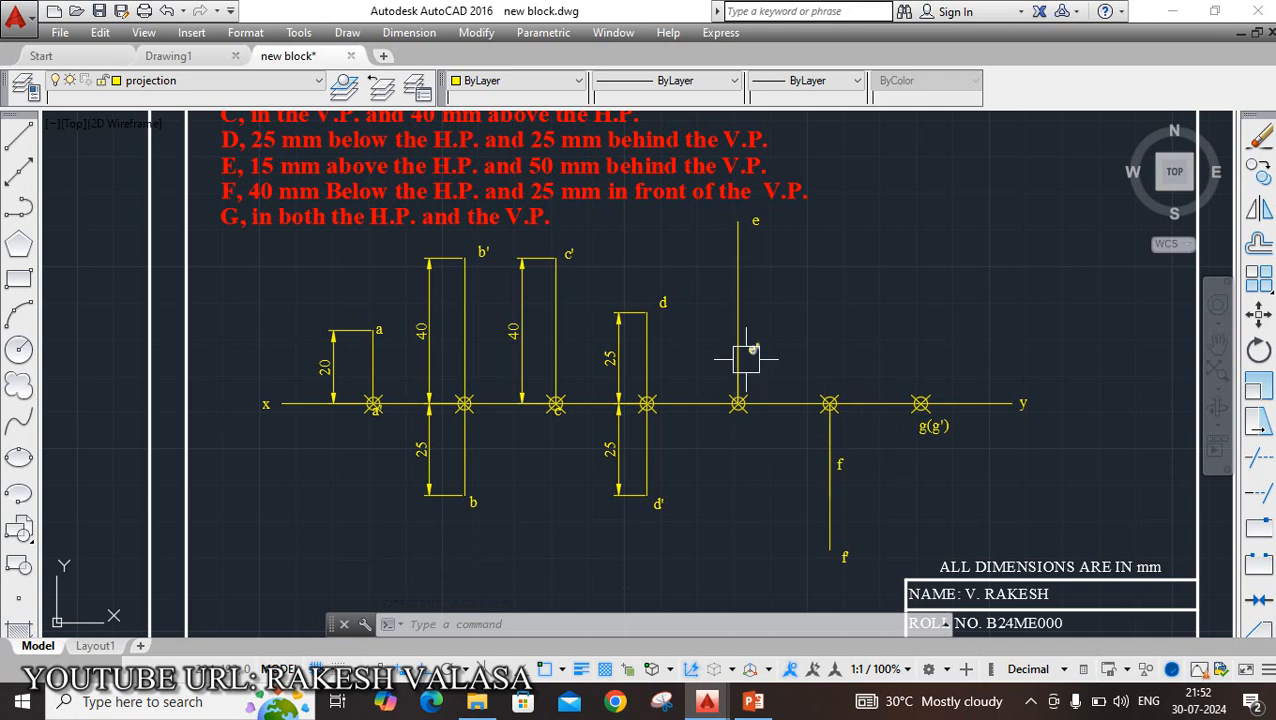
pyautogui.scroll(2, 745, 355)
pyautogui.press('Return')
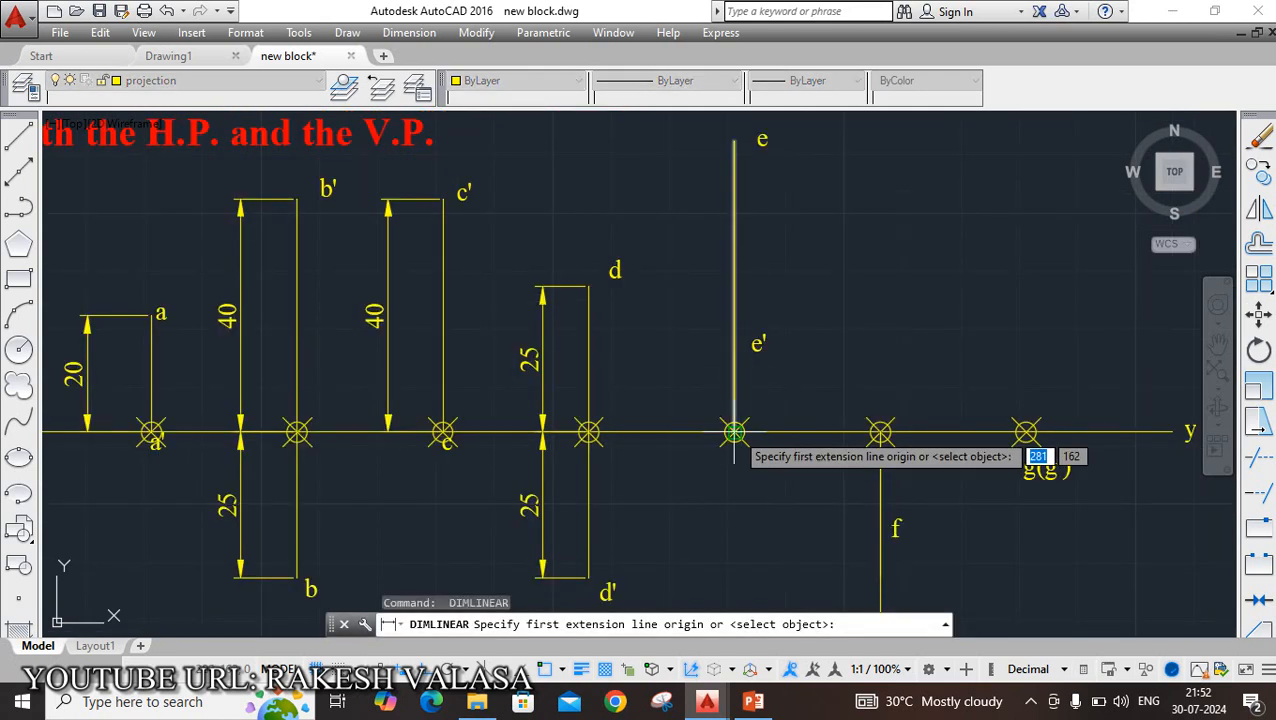
pyautogui.click(734, 432)
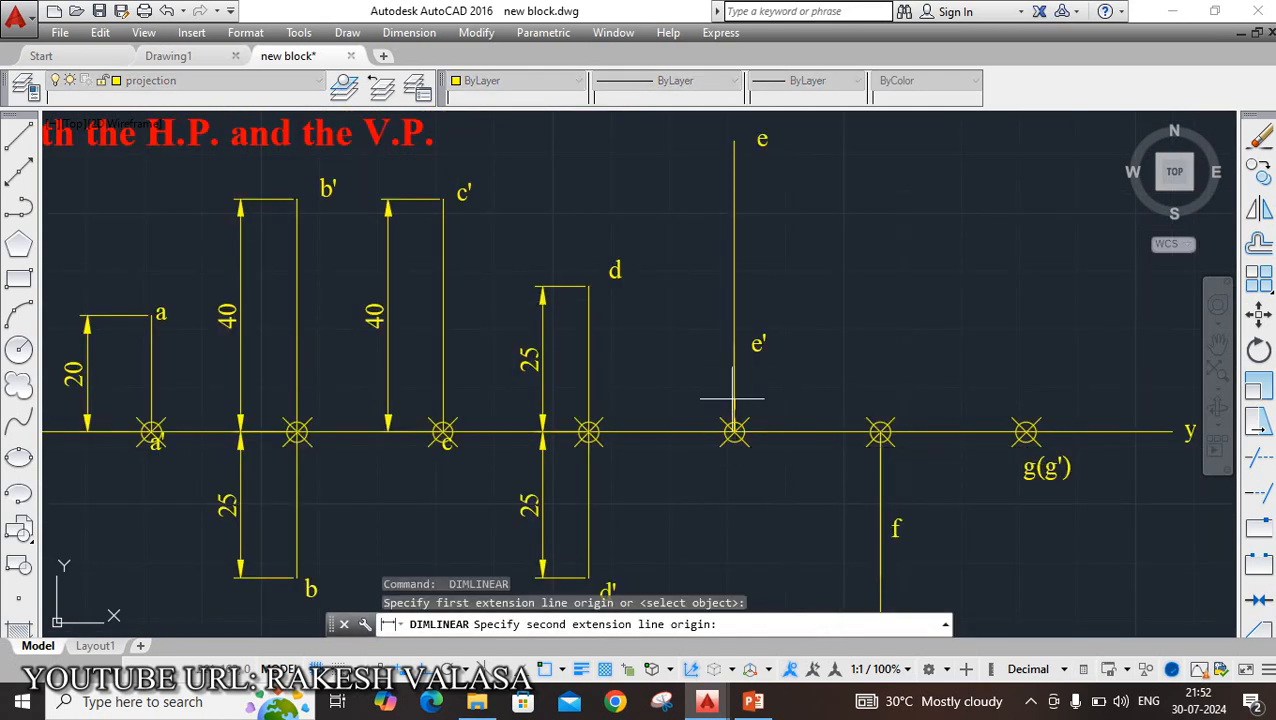
pyautogui.click(734, 344)
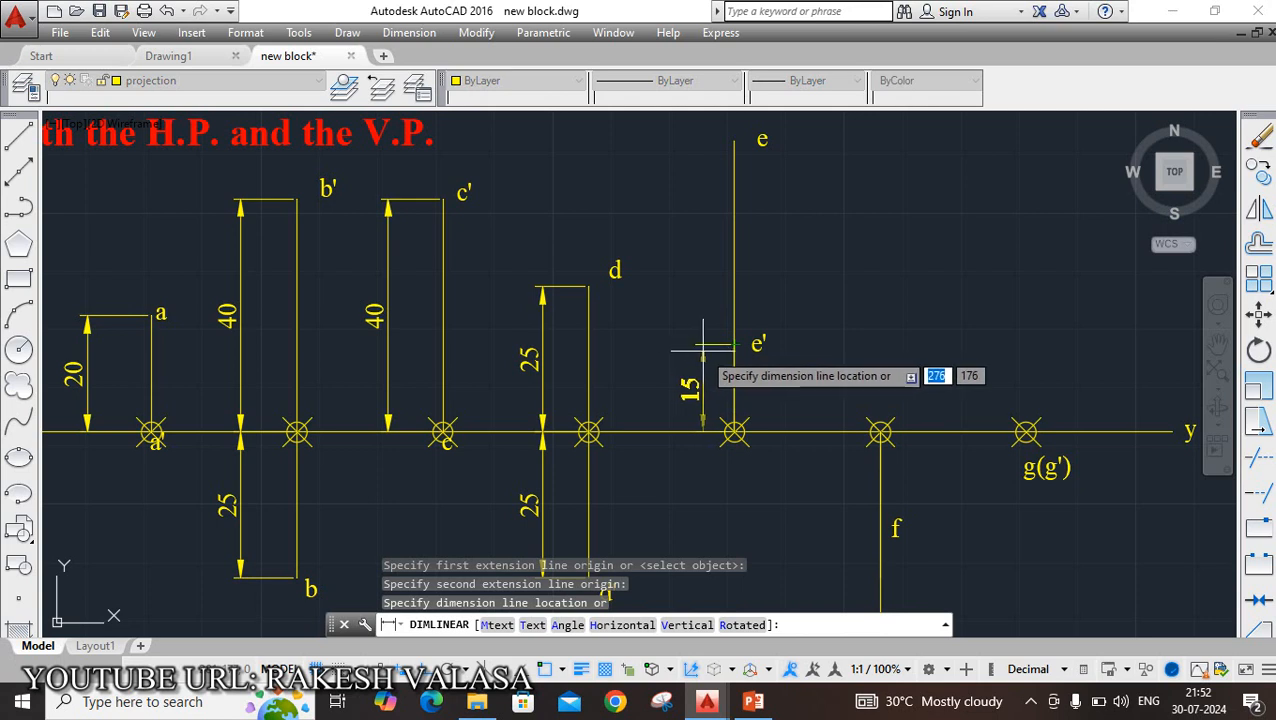
pyautogui.click(707, 350)
# Step: Add a linear dimension from the fifth division point up to e, placed farther left than the e' dimension
pyautogui.press('Return')
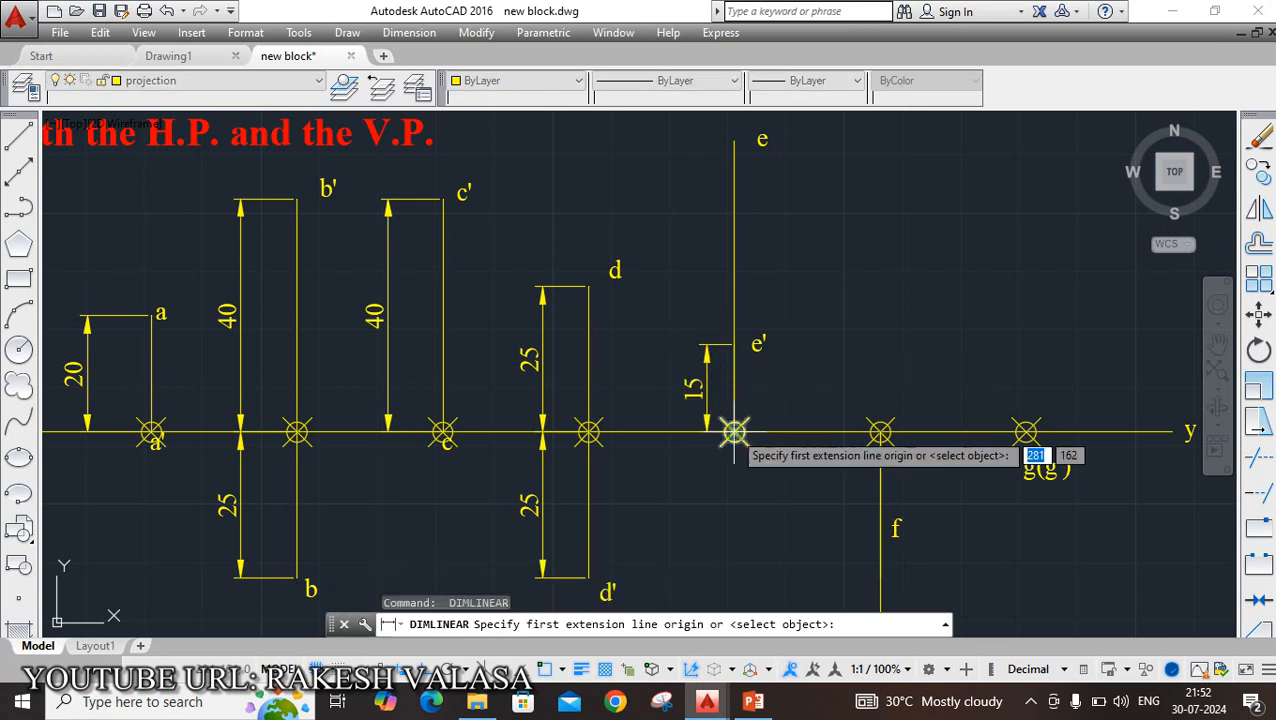
pyautogui.click(734, 432)
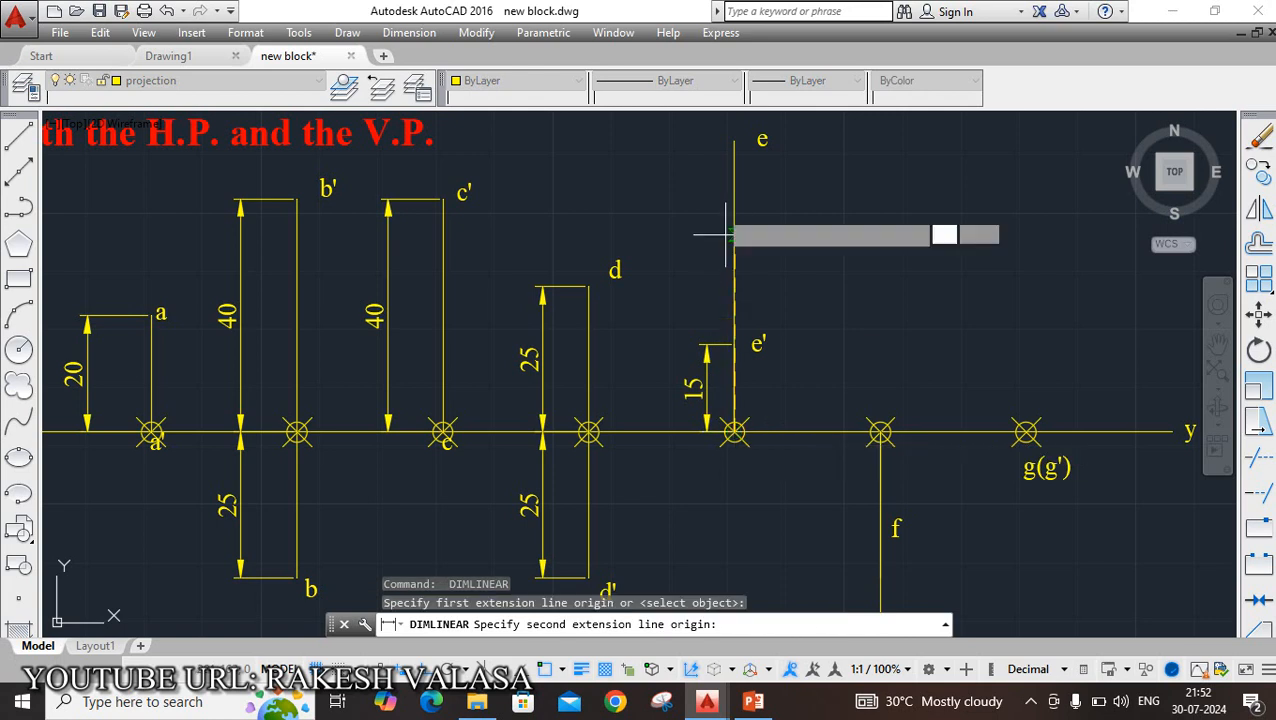
pyautogui.click(734, 140)
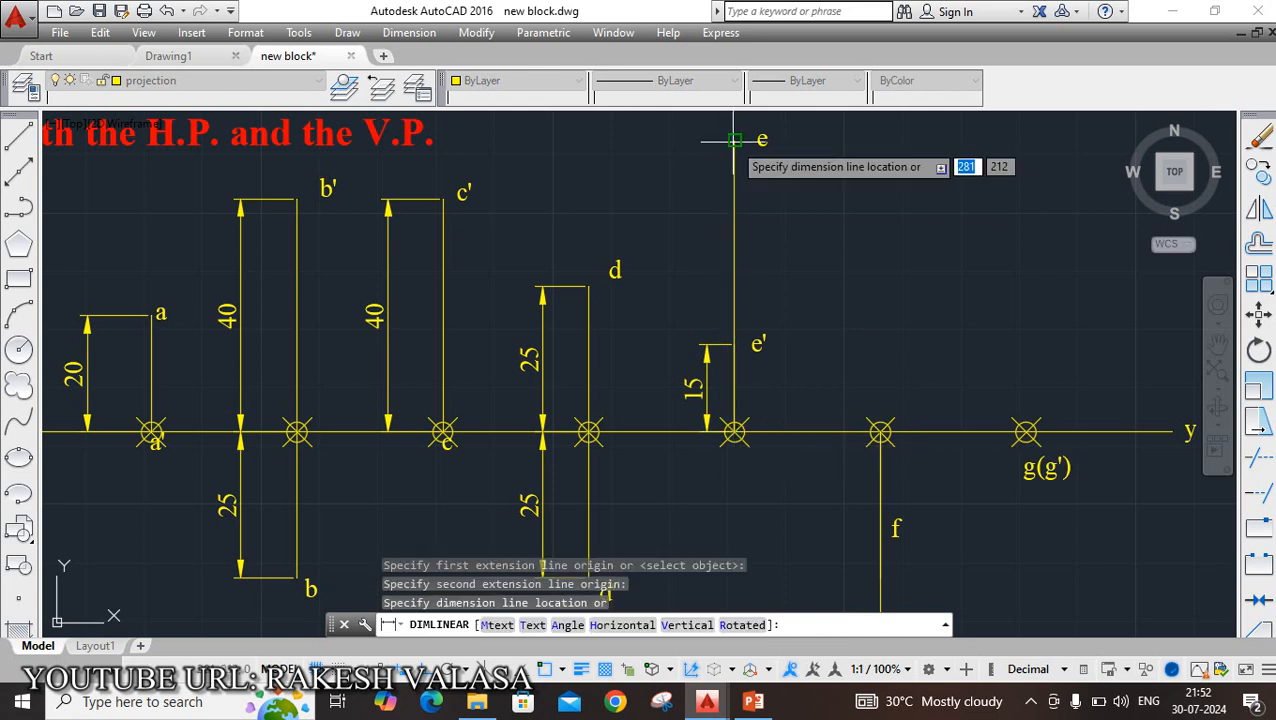
pyautogui.click(661, 190)
# Step: Add a linear dimension from the sixth division point down to f, placed just left of point F's projector
pyautogui.scroll(-2, 692, 193)
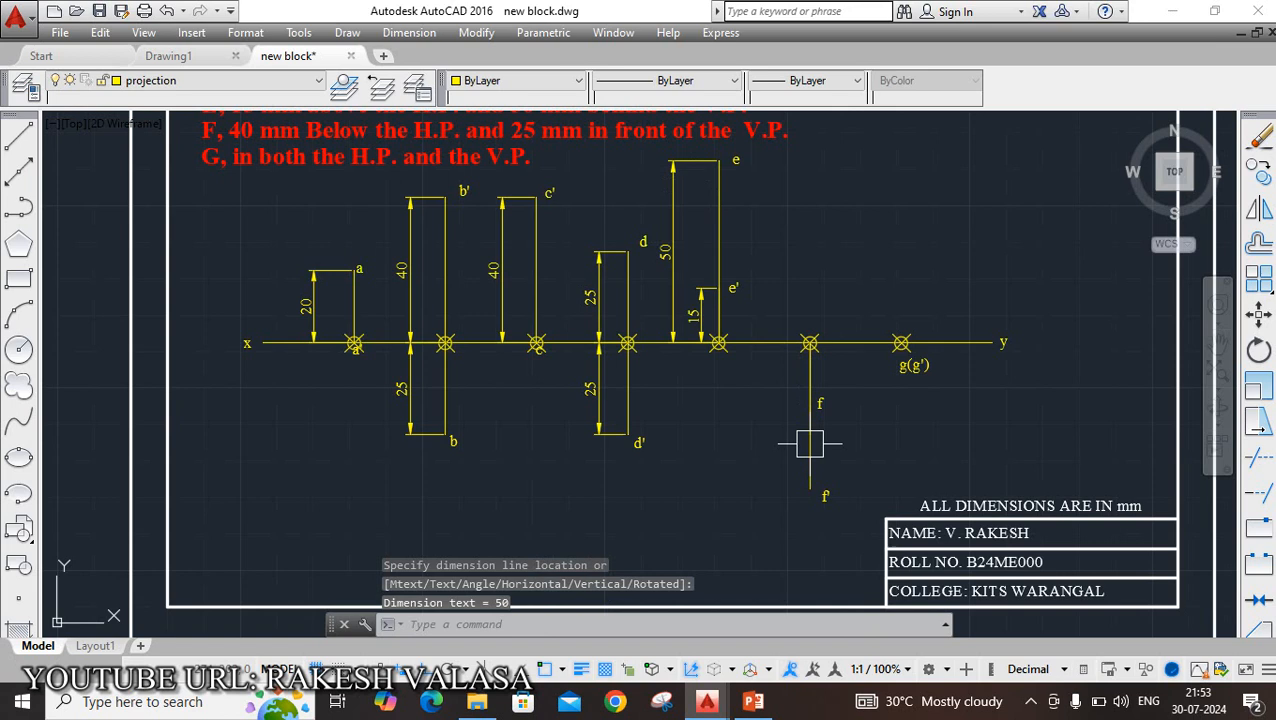
pyautogui.press('Return')
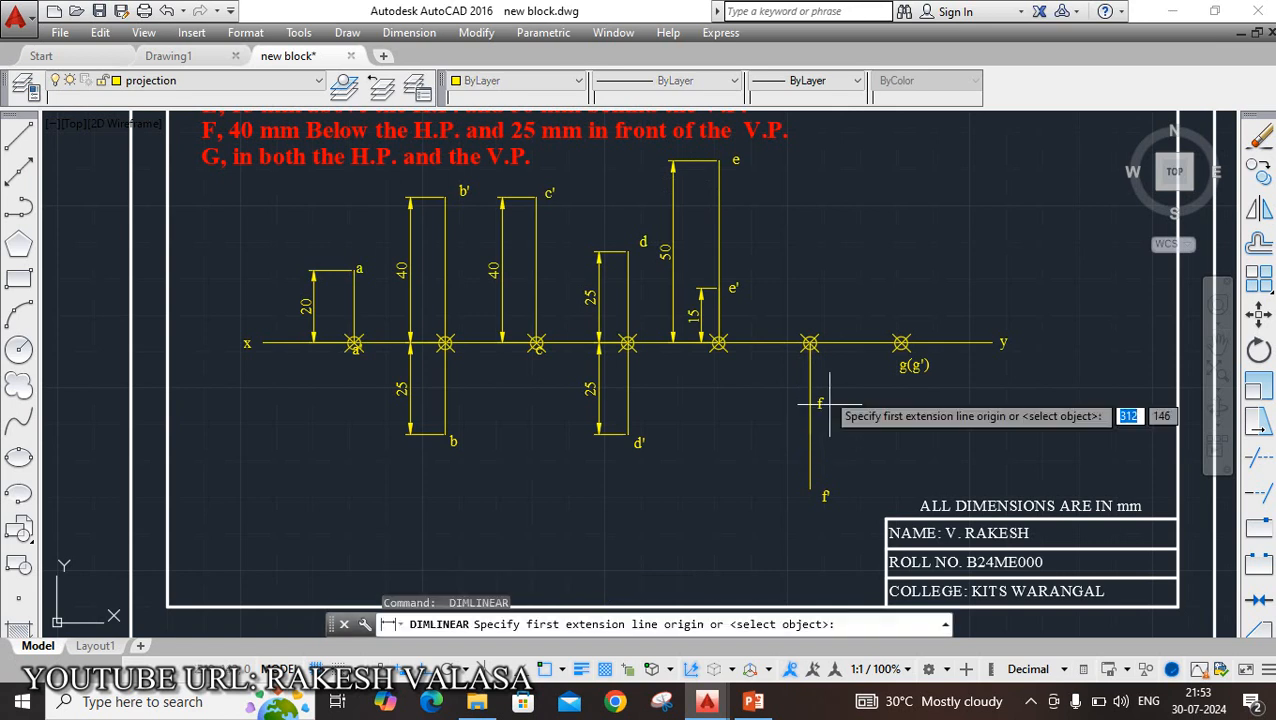
pyautogui.scroll(2, 811, 342)
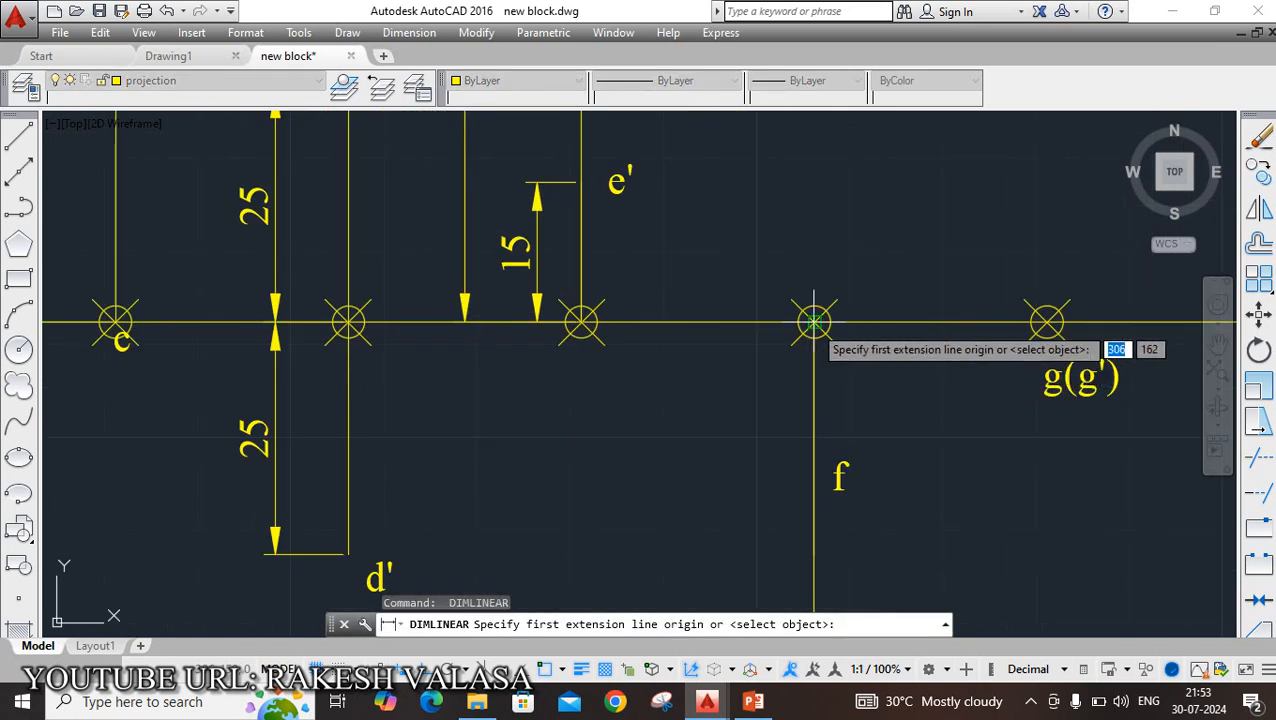
pyautogui.click(814, 322)
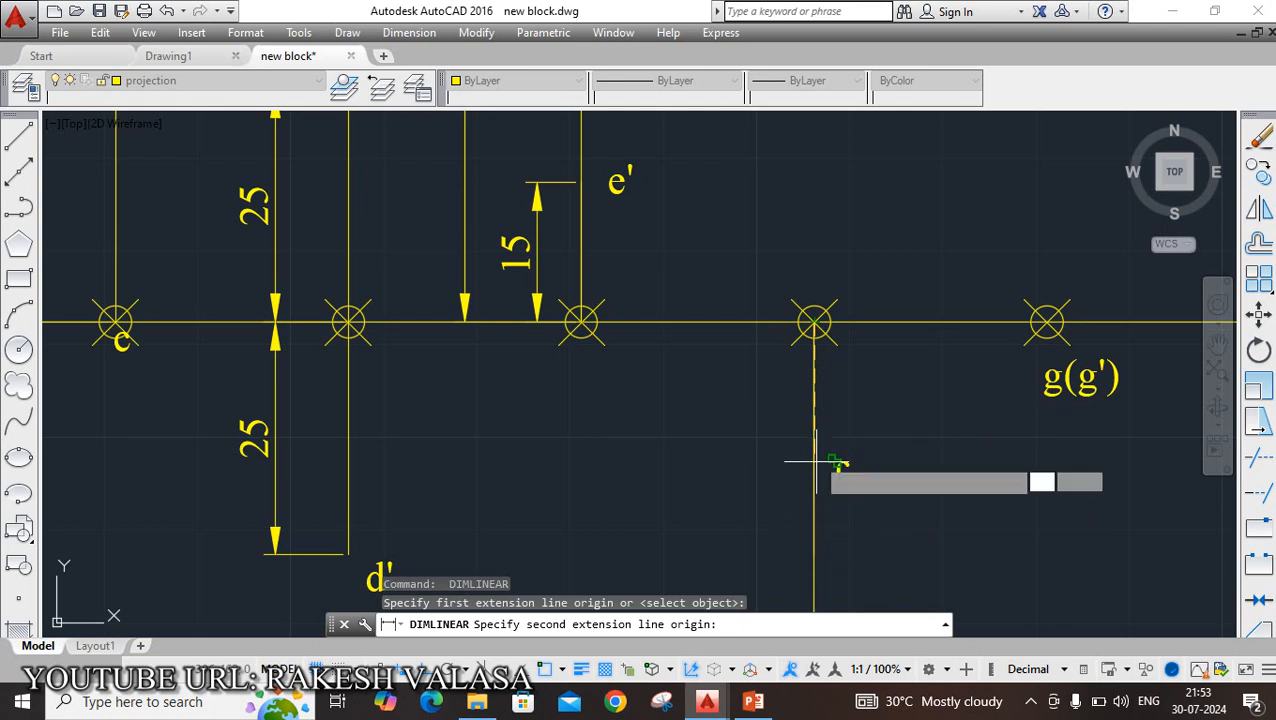
pyautogui.scroll(-4, 814, 402)
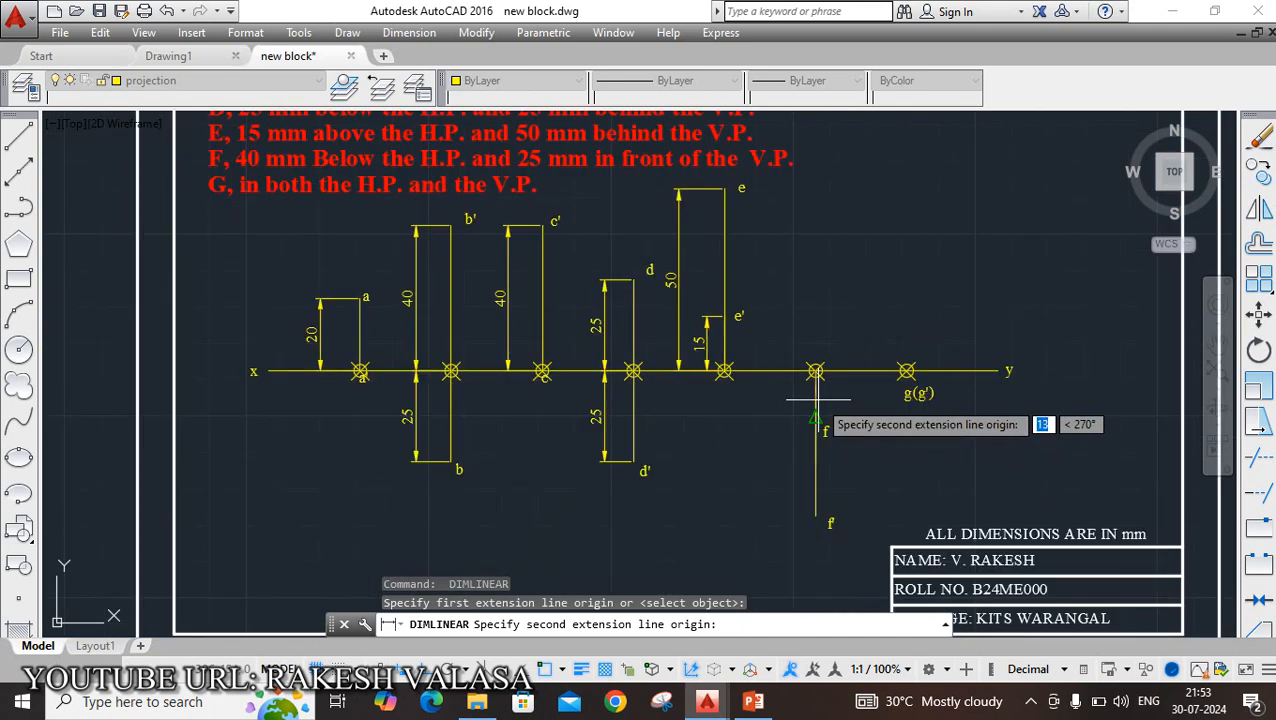
pyautogui.click(815, 461)
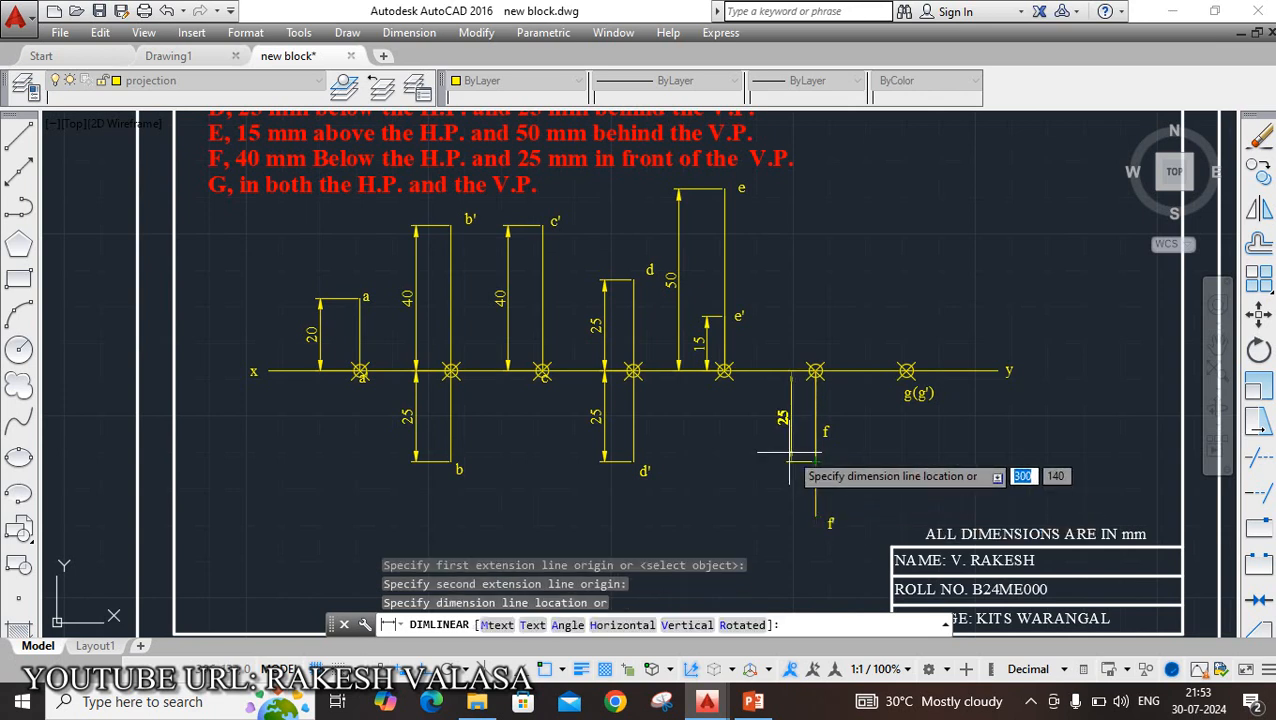
pyautogui.click(789, 453)
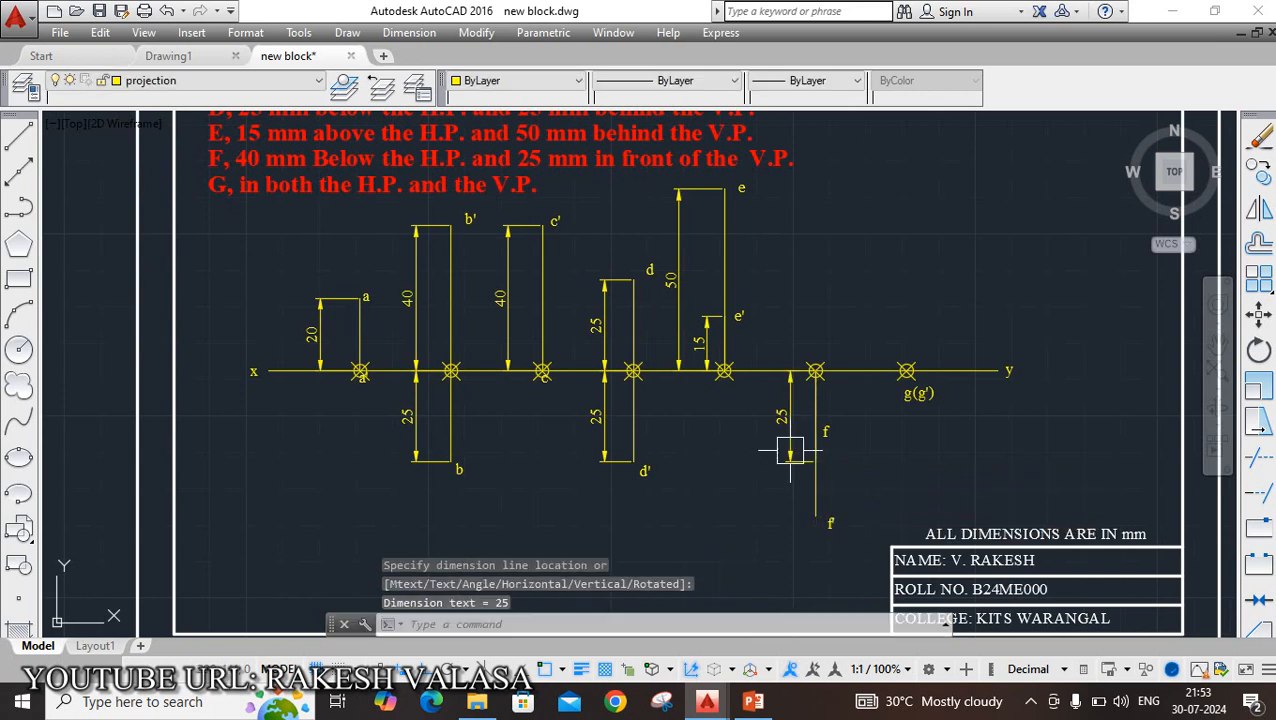
# Step: Add a linear dimension from the sixth division point down to f', placed farther left than the f dimension
pyautogui.press('Return')
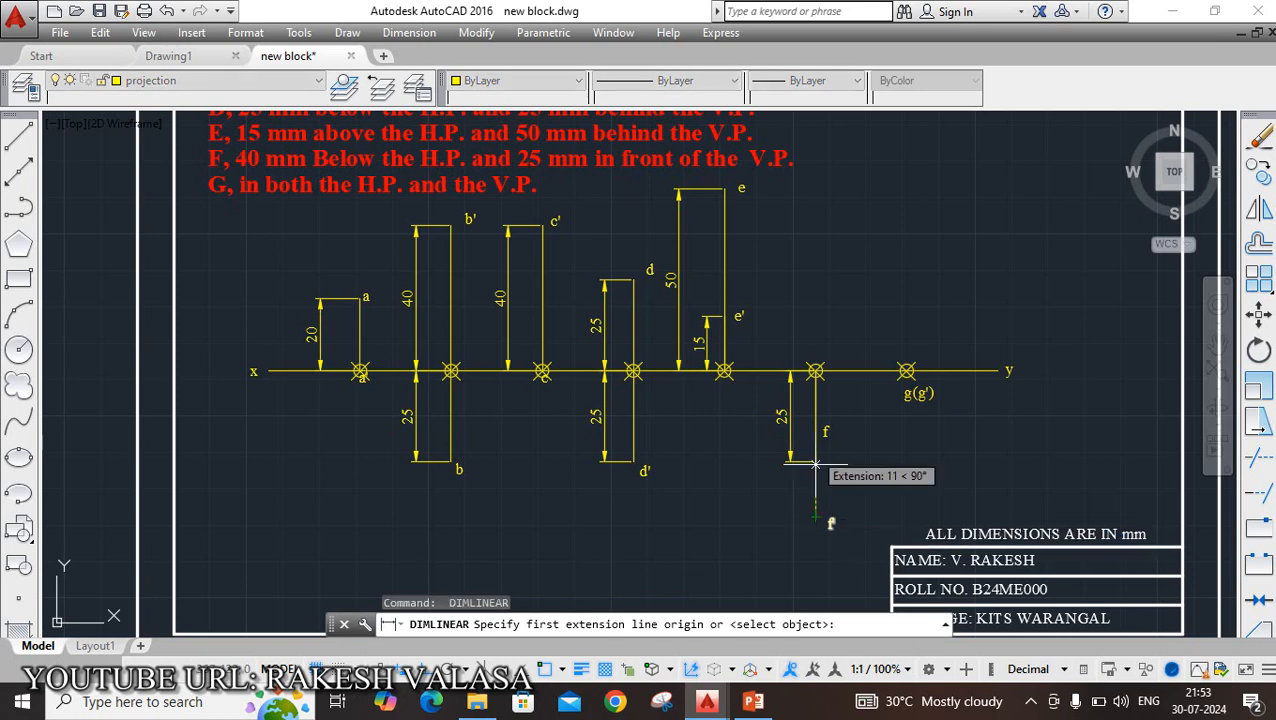
pyautogui.click(815, 371)
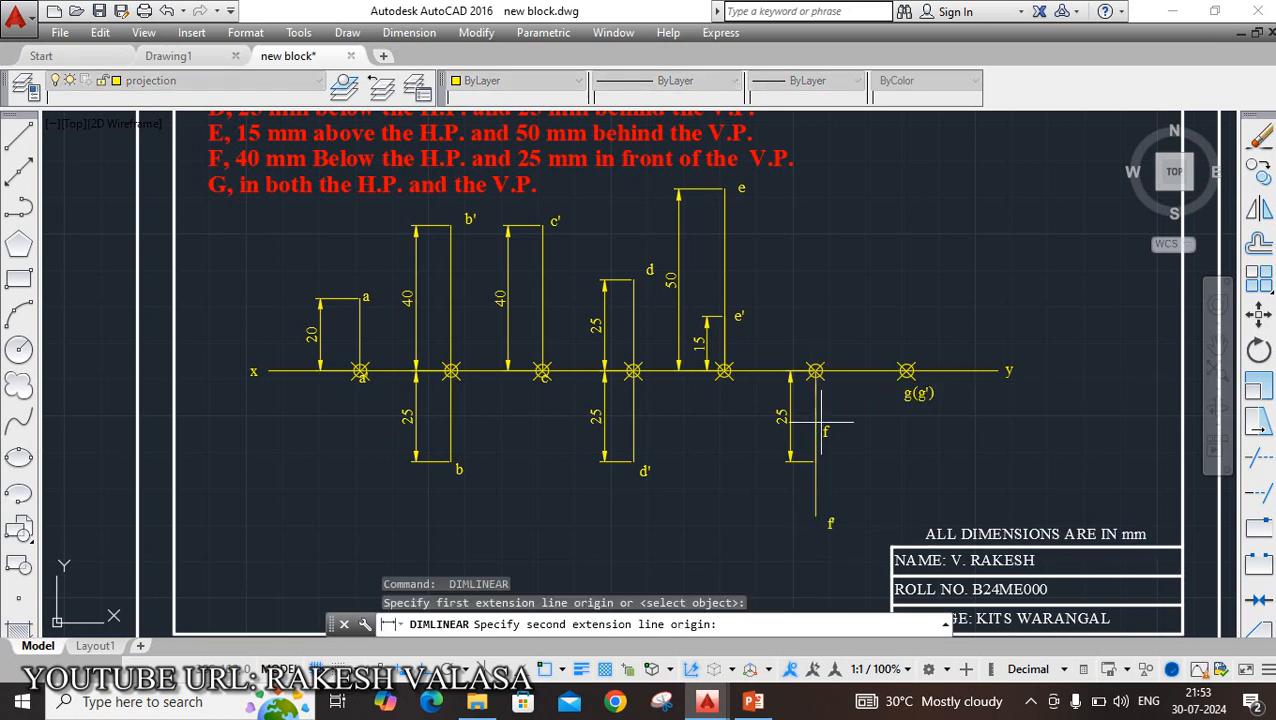
pyautogui.click(815, 516)
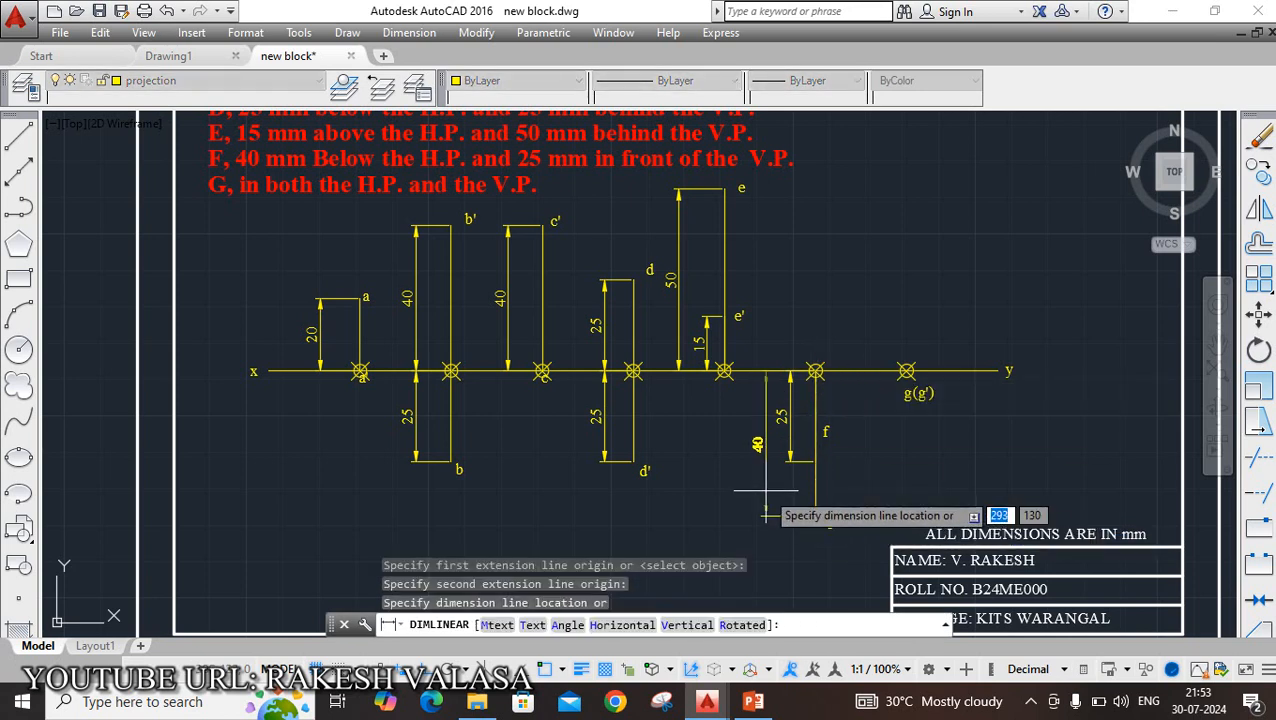
pyautogui.click(768, 488)
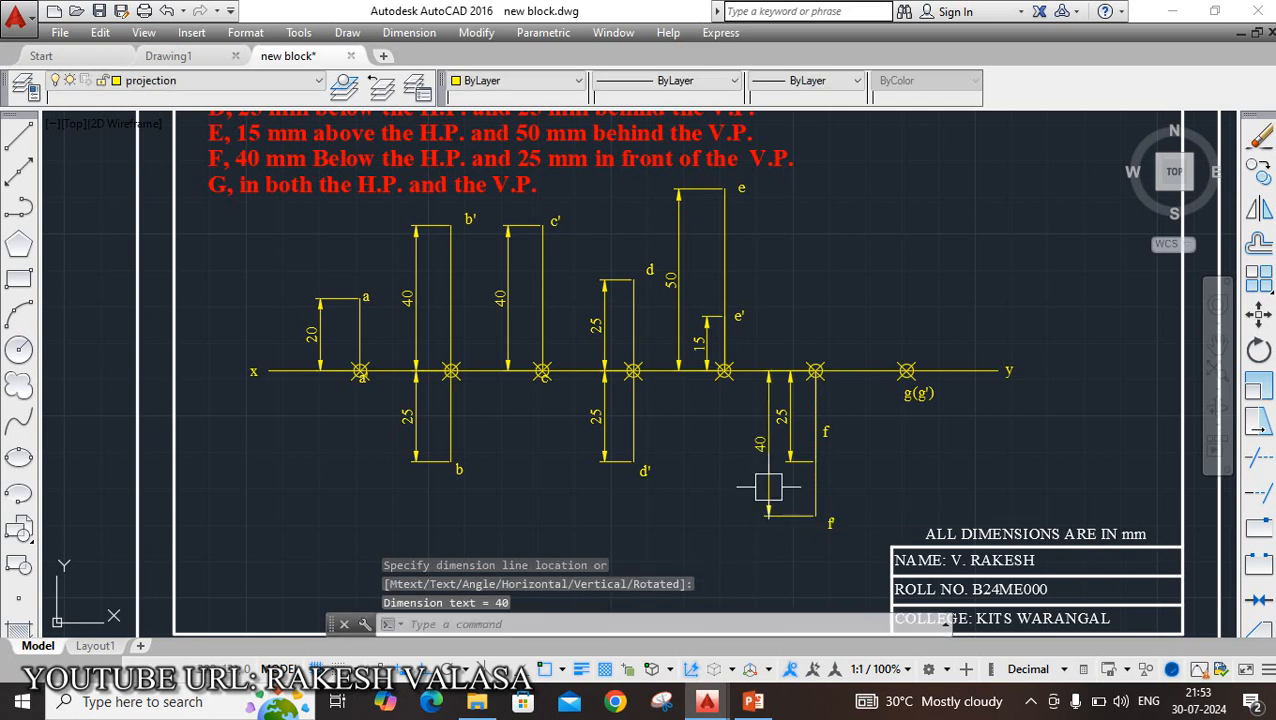
# Step: Move the text label f down beside the end of the 25 mm line on point F's projector
pyautogui.scroll(6, 823, 415)
pyautogui.scroll(-4, 832, 430)
pyautogui.scroll(4, 849, 390)
pyautogui.write('M')
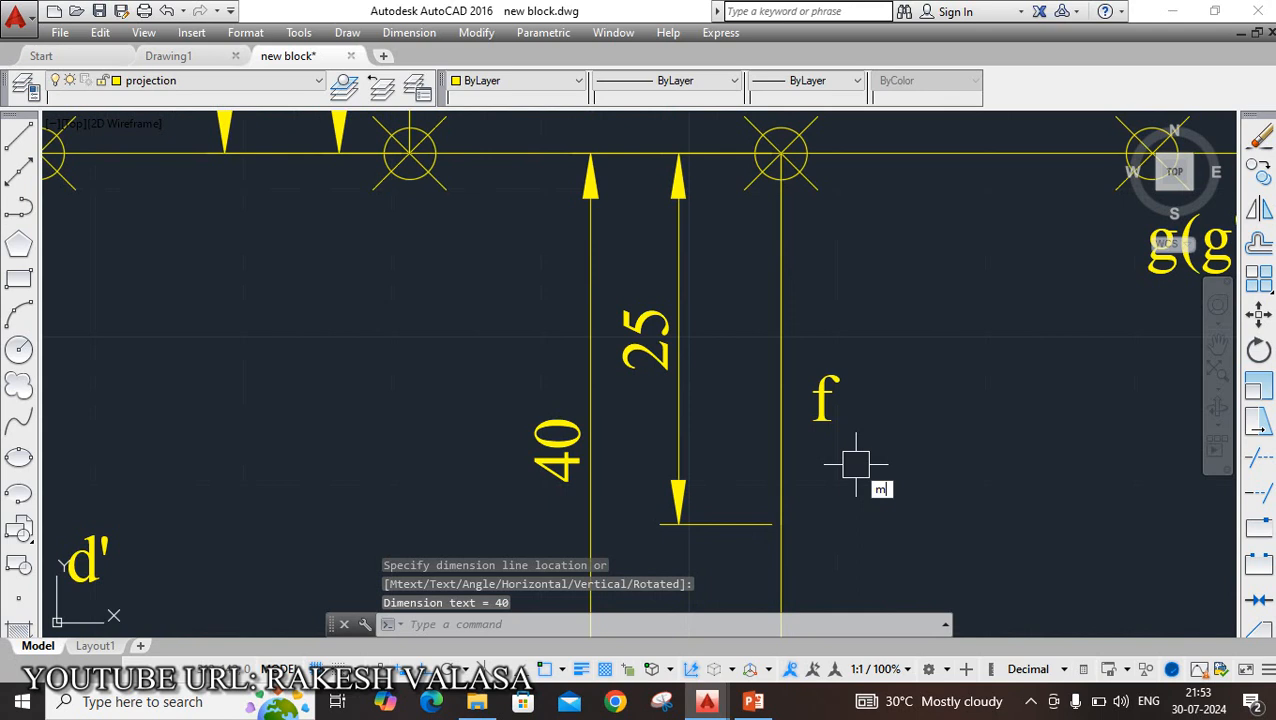
pyautogui.press('Return')
pyautogui.click(823, 402)
pyautogui.press('Return')
pyautogui.click(814, 421)
pyautogui.click(833, 507)
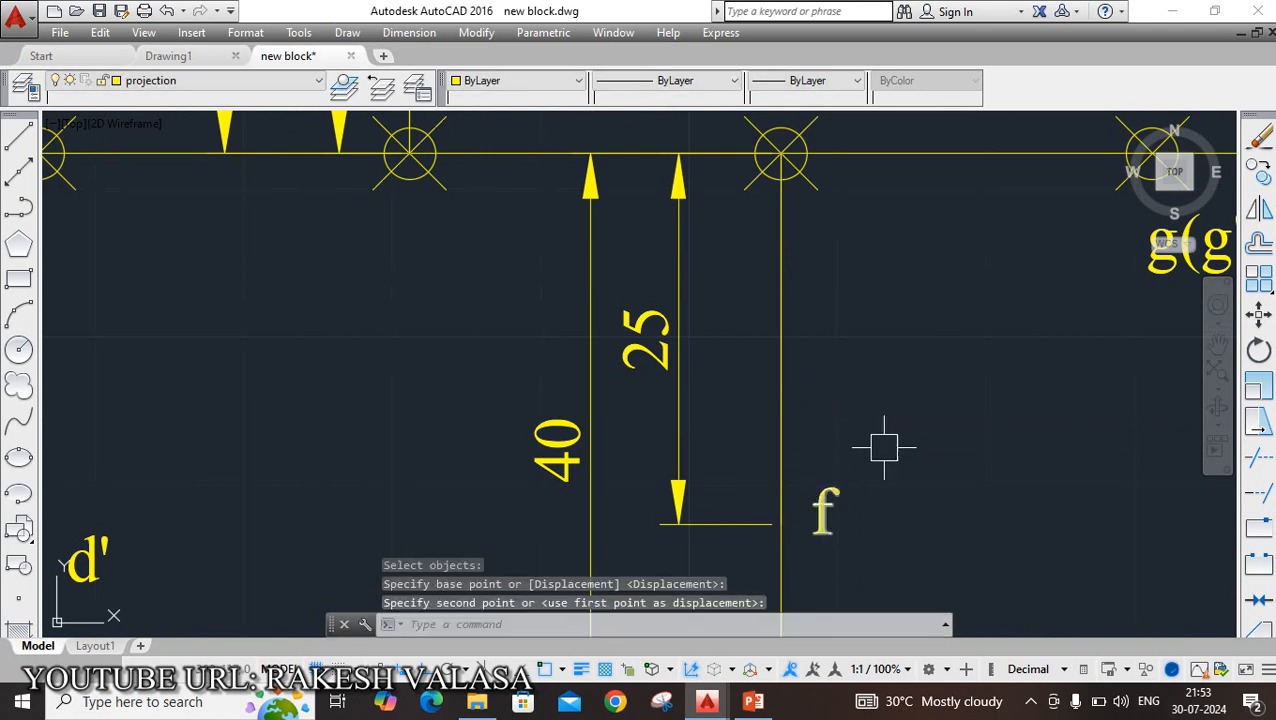
pyautogui.scroll(-4, 885, 430)
pyautogui.scroll(-2, 935, 506)
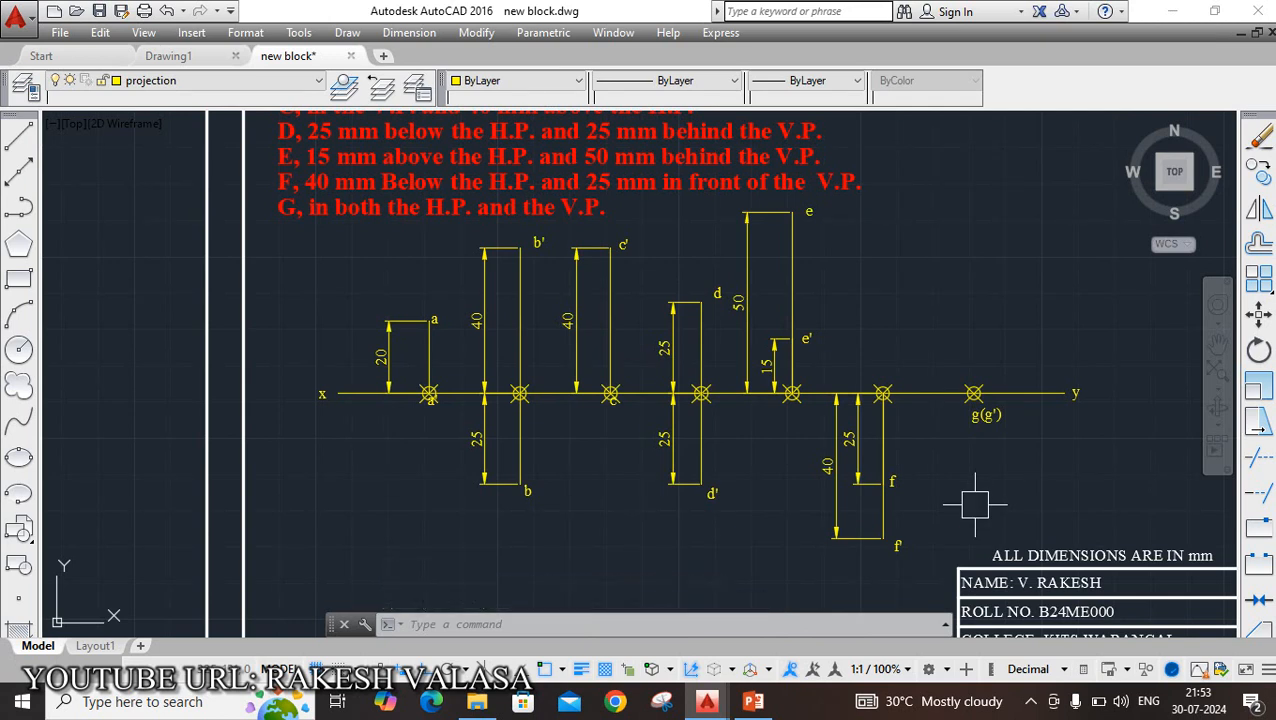
pyautogui.scroll(-2, 975, 505)
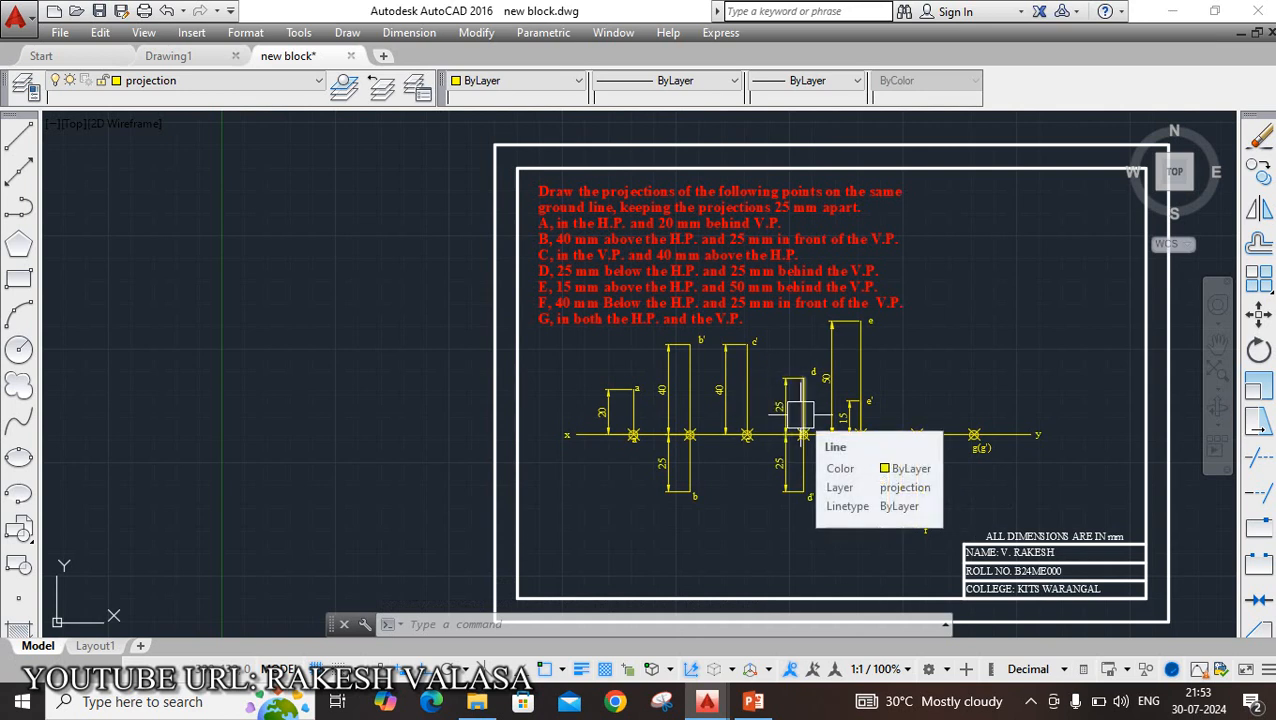
pyautogui.scroll(5, 612, 412)
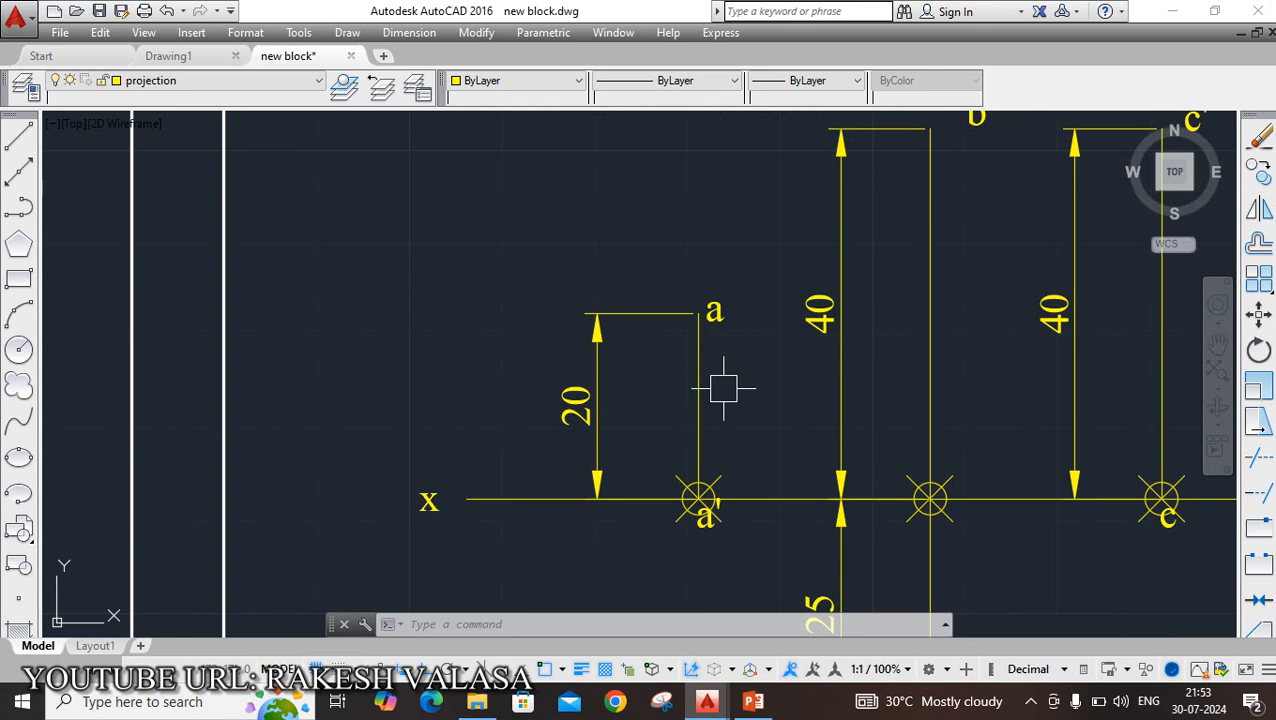
pyautogui.scroll(-2, 724, 389)
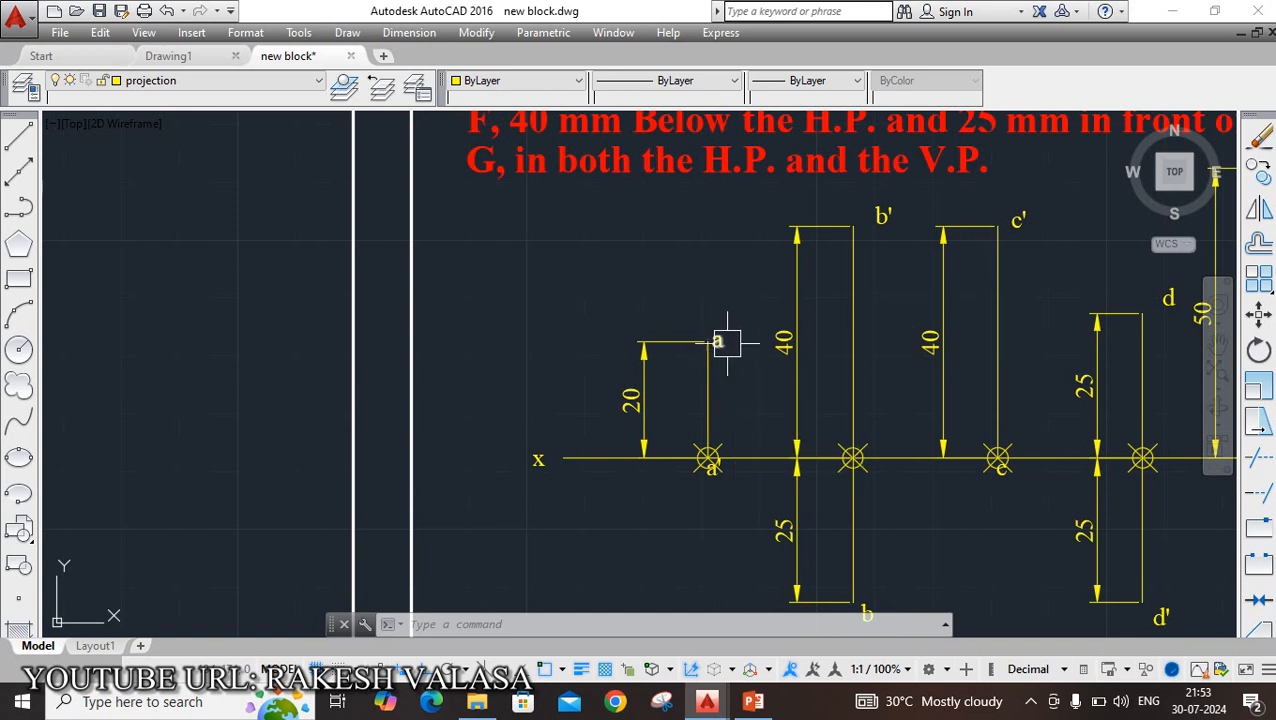
pyautogui.scroll(-4, 864, 466)
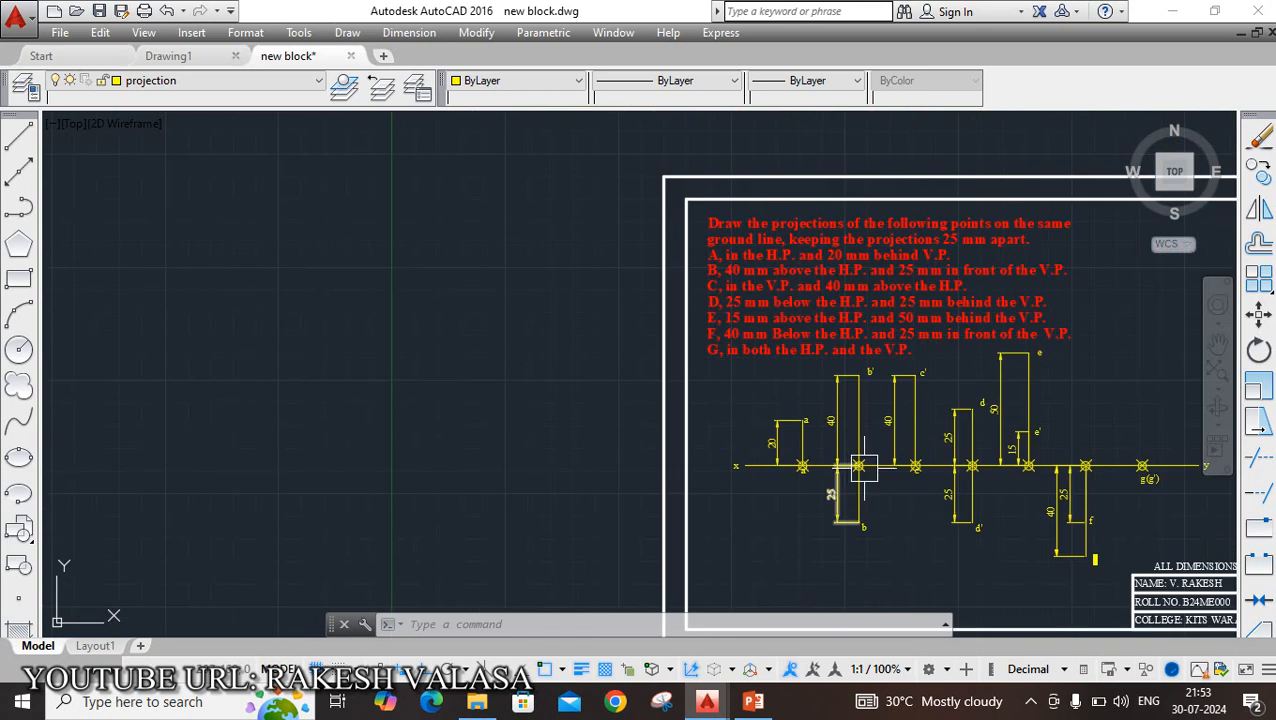
pyautogui.moveTo(1096, 390); pyautogui.dragTo(831, 318, button='middle')
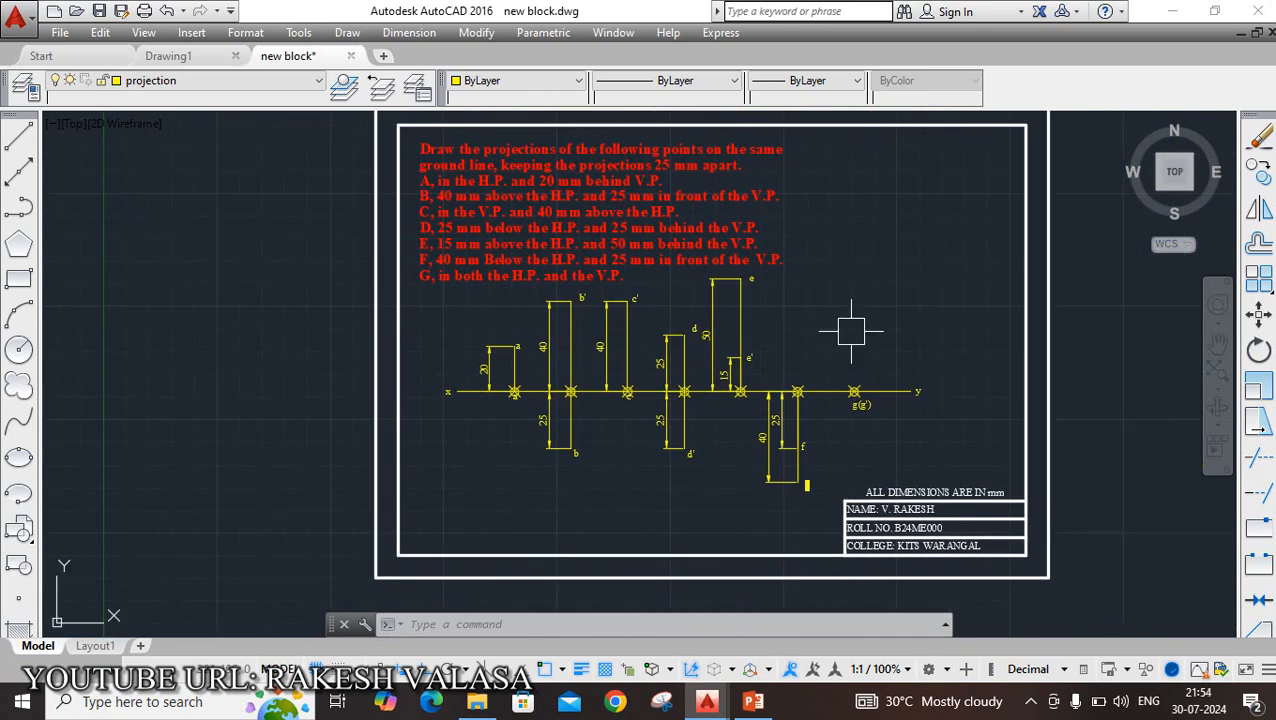
pyautogui.write('o')
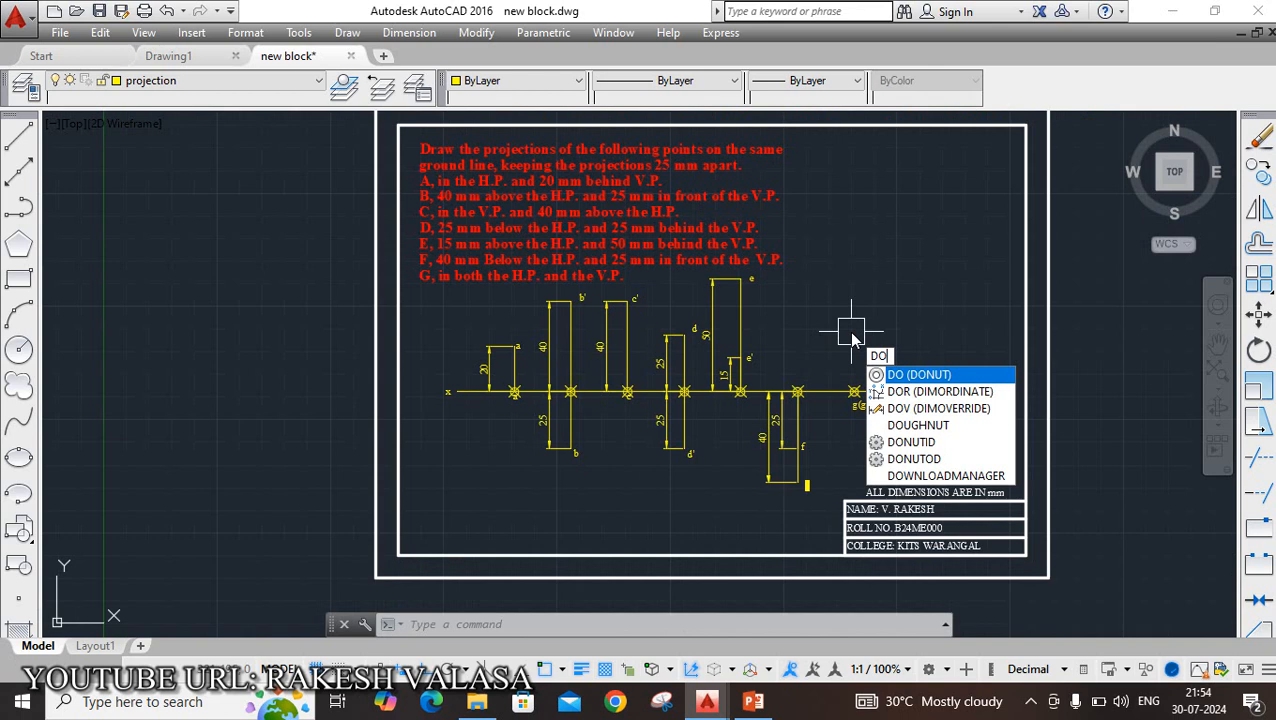
pyautogui.press('Return')
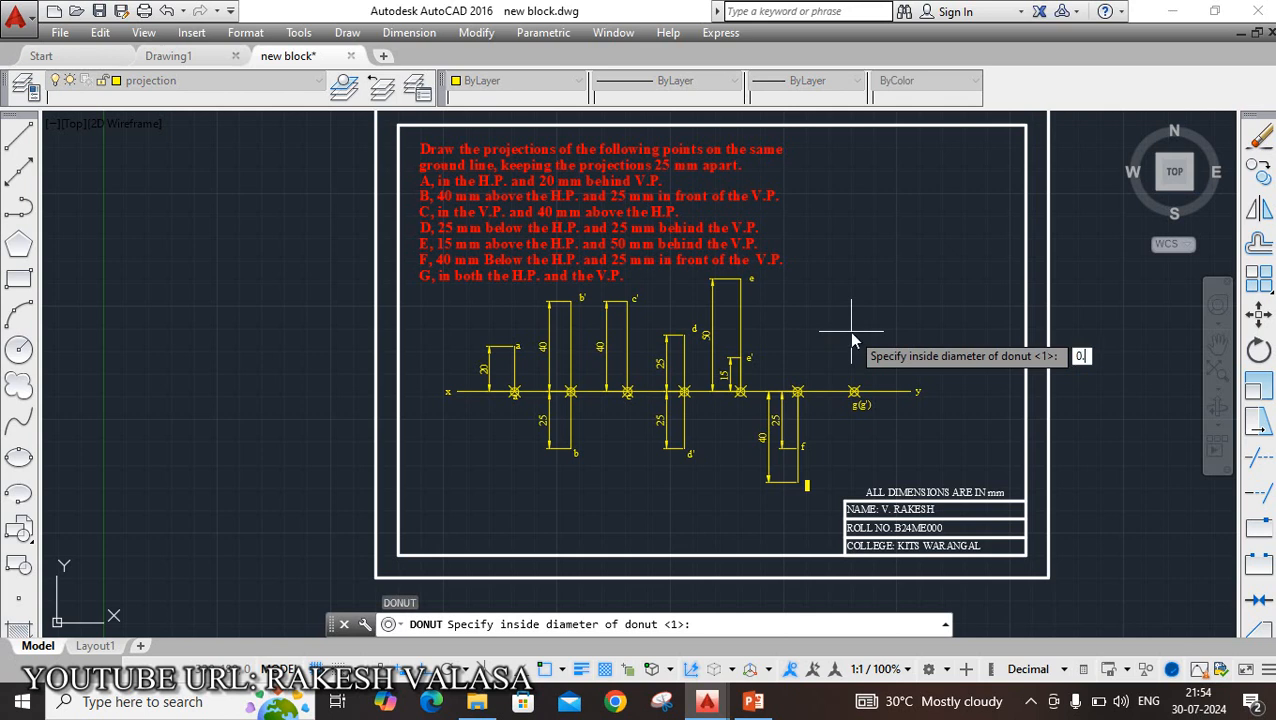
pyautogui.press('Return')
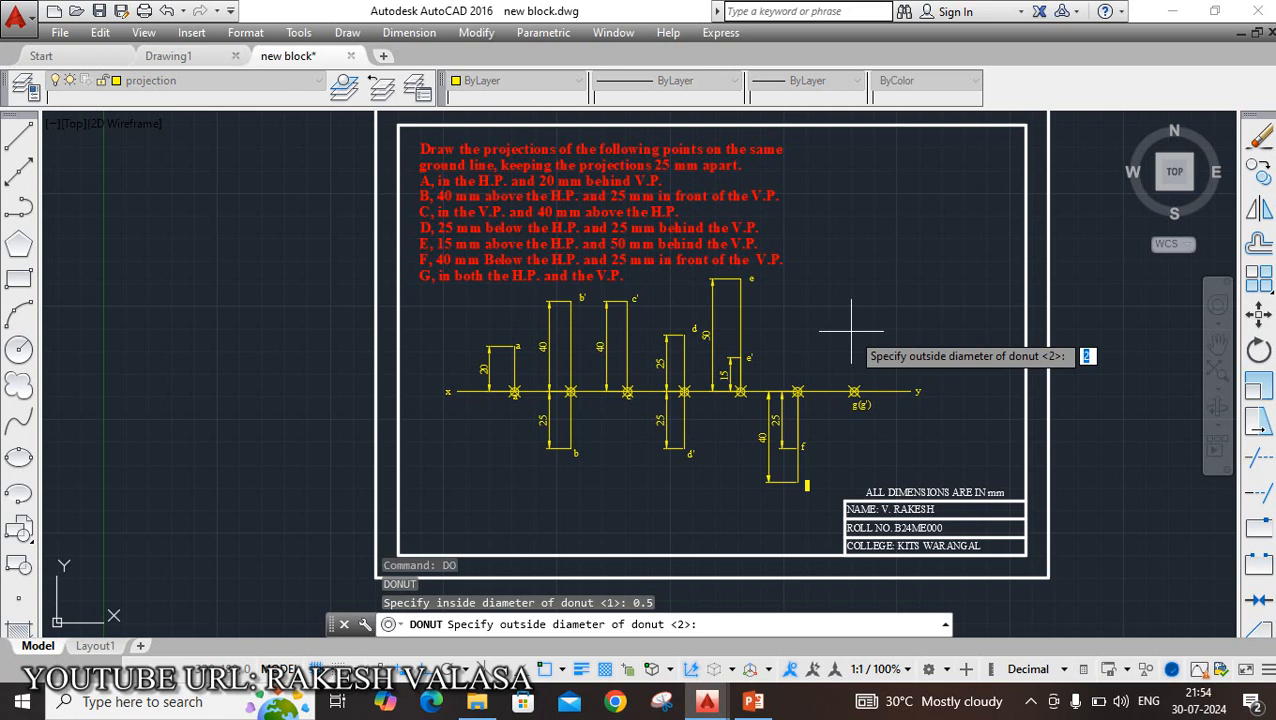
pyautogui.press('Return')
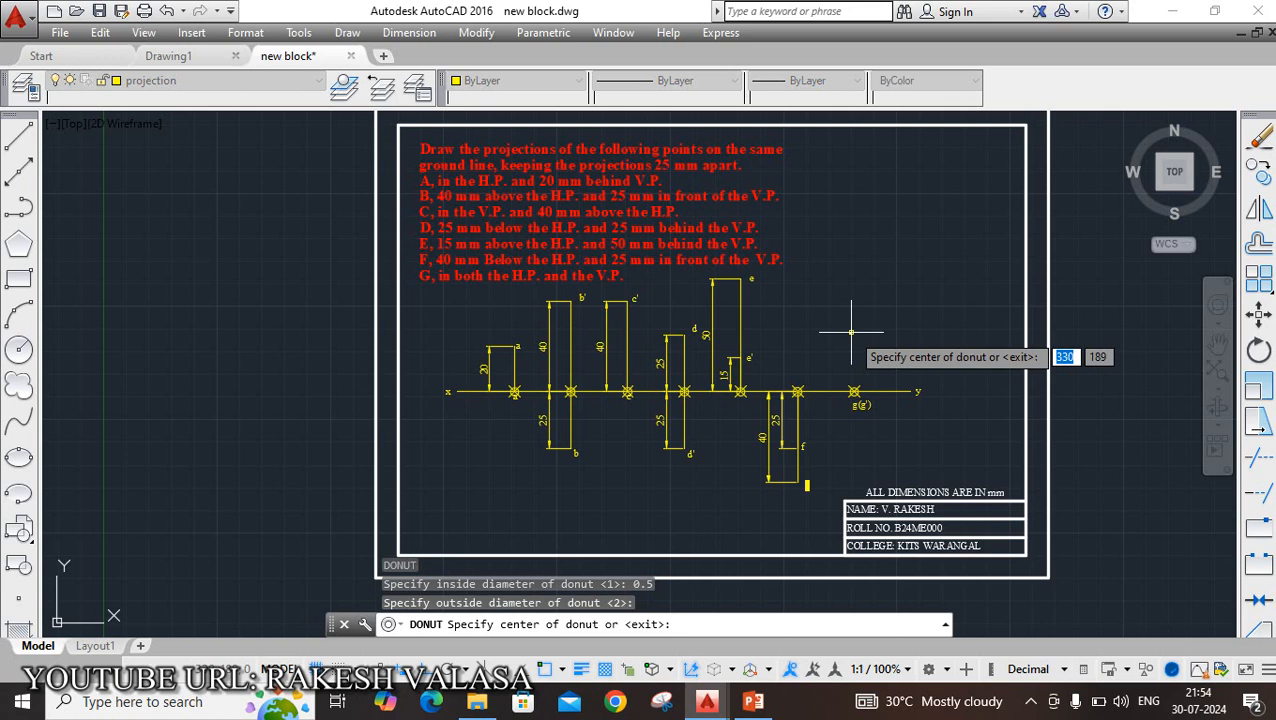
pyautogui.scroll(2, 522, 366)
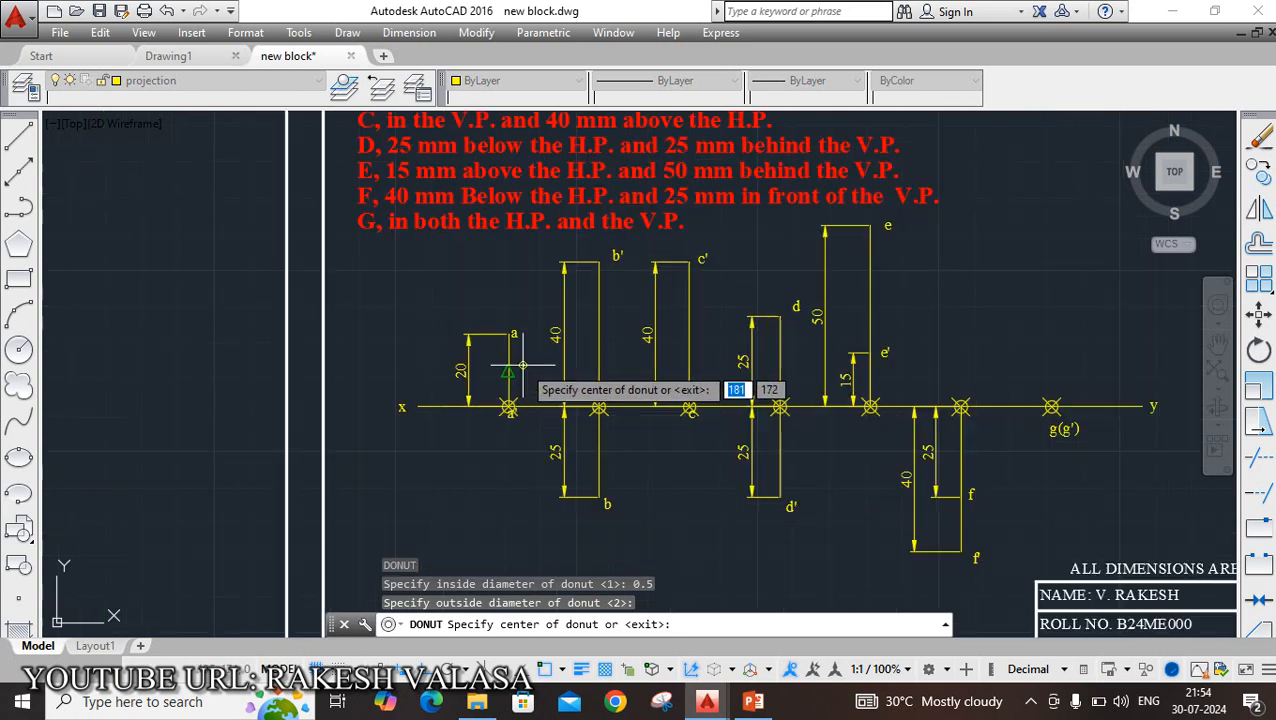
pyautogui.scroll(2, 522, 366)
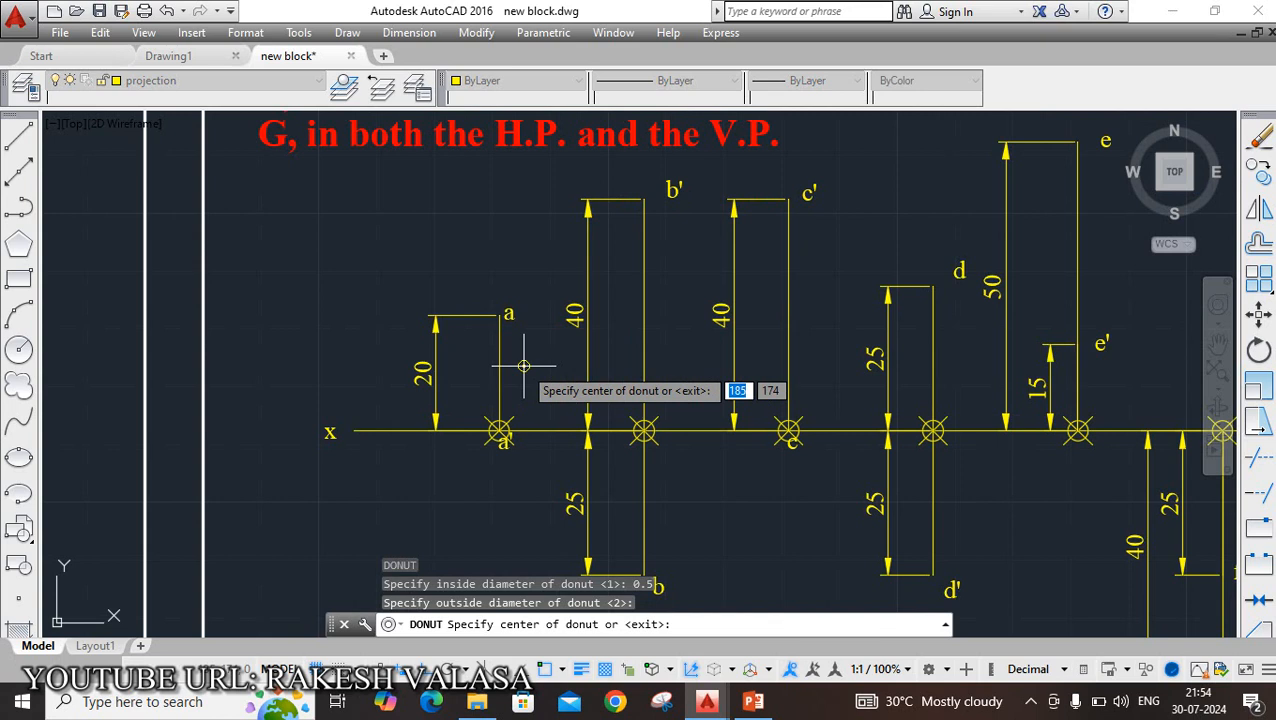
pyautogui.press('Escape')
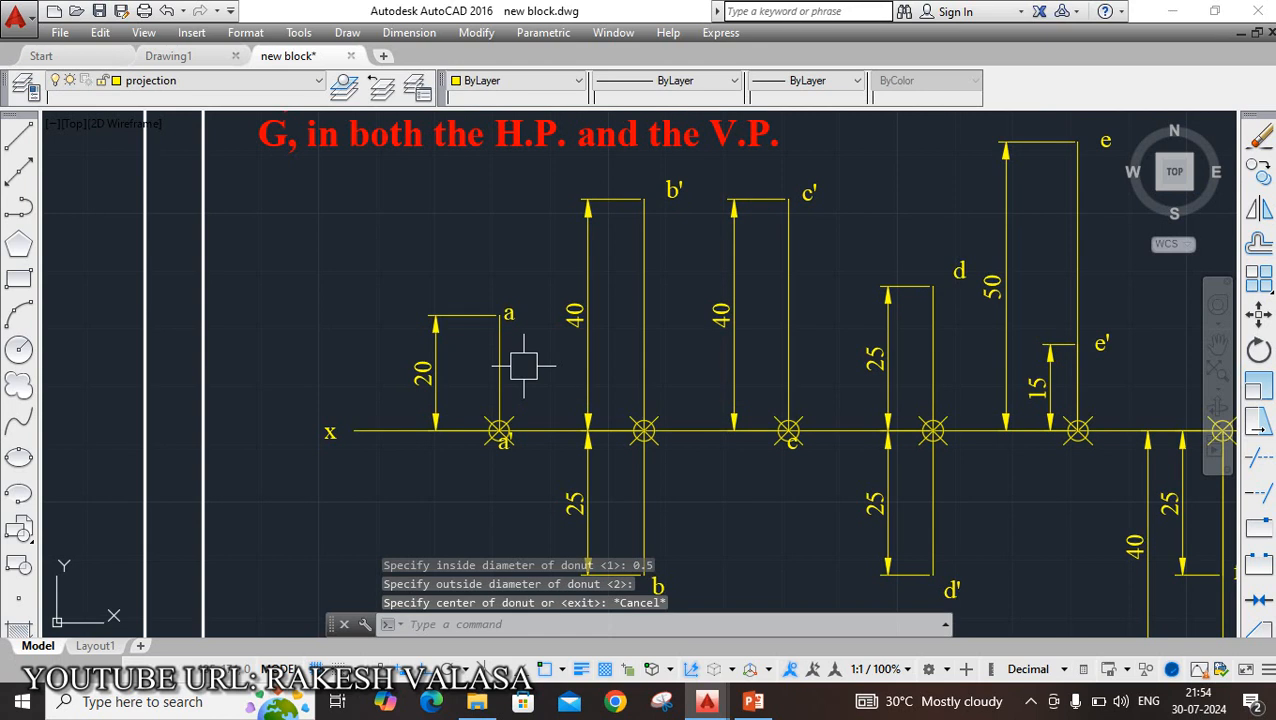
# Step: Make the object layer the current layer
pyautogui.click(273, 89)
pyautogui.click(212, 131)
pyautogui.scroll(-4, 392, 291)
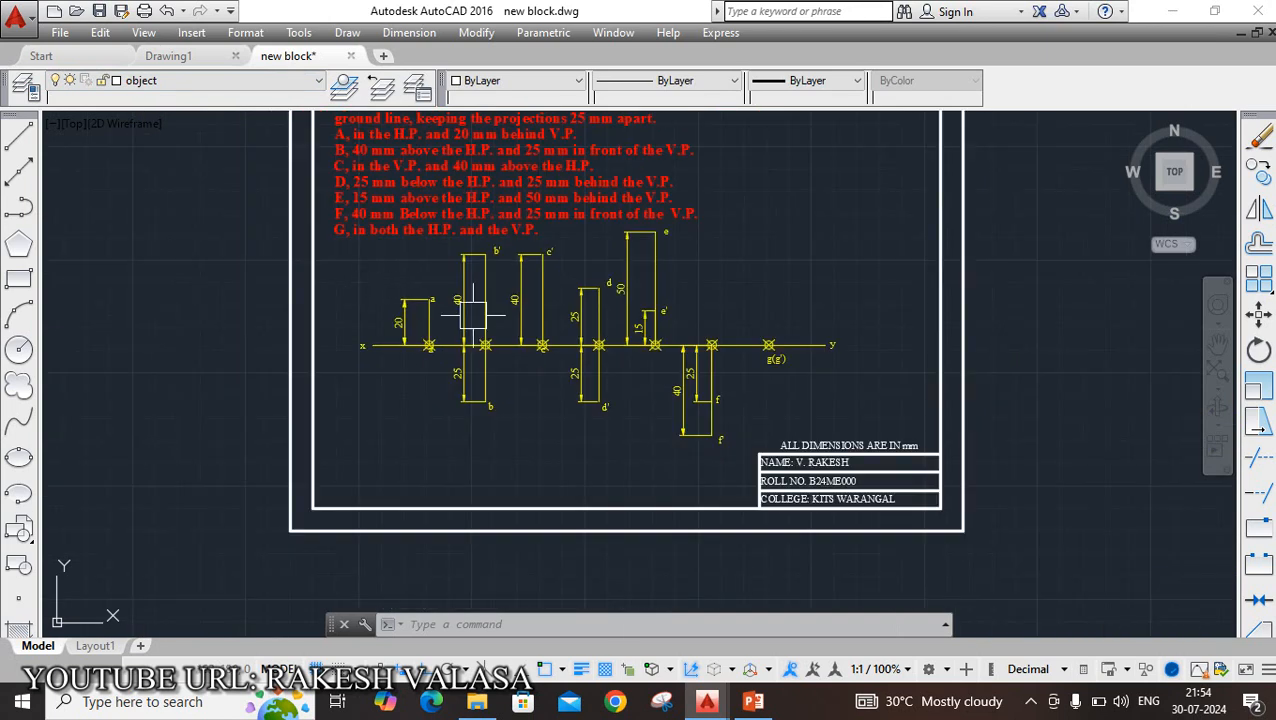
# Step: Place donuts with inside diameter 0.5 and outside diameter 2 at point a and at a' on the xy line
pyautogui.write('do')
pyautogui.press('Return')
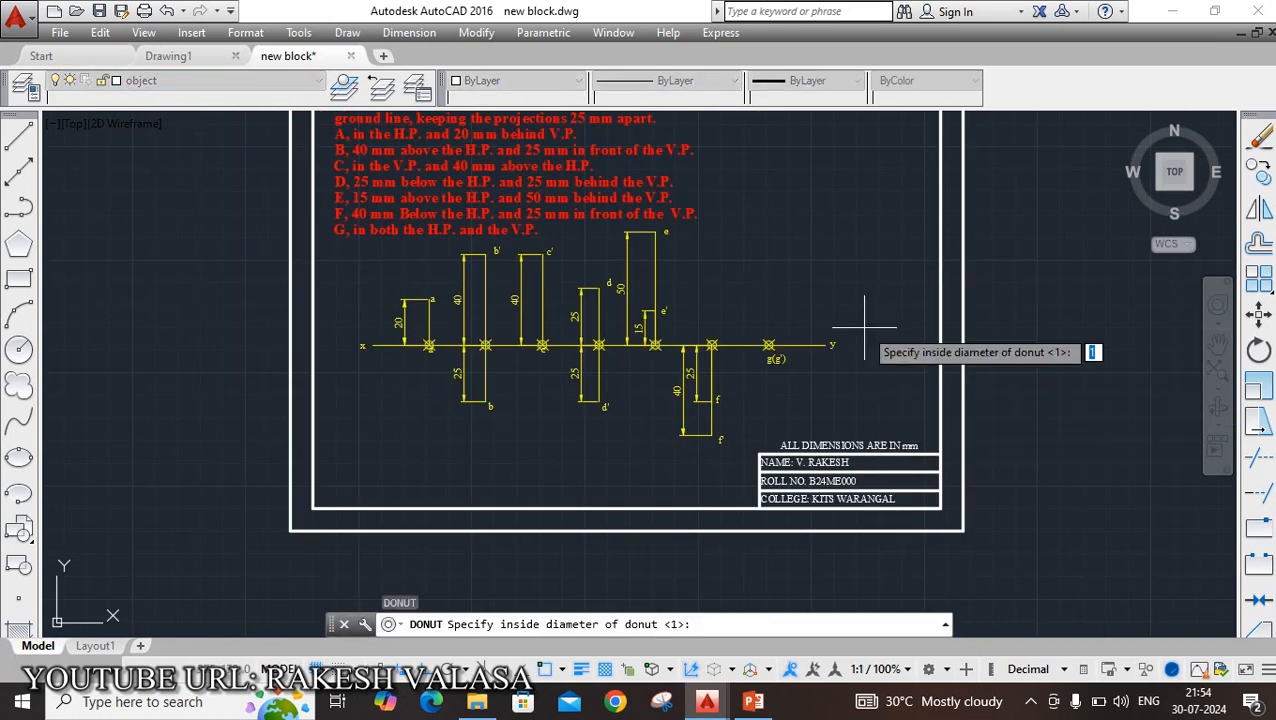
pyautogui.write('0.5')
pyautogui.press('Return')
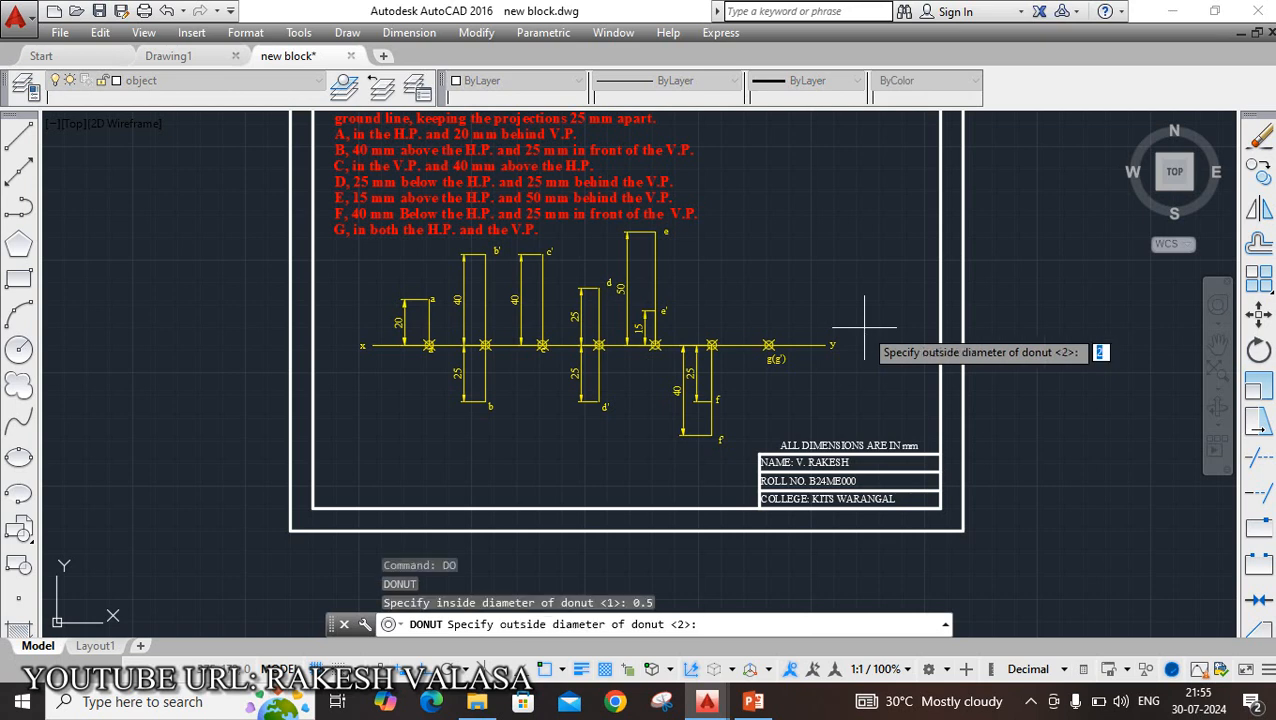
pyautogui.write('2')
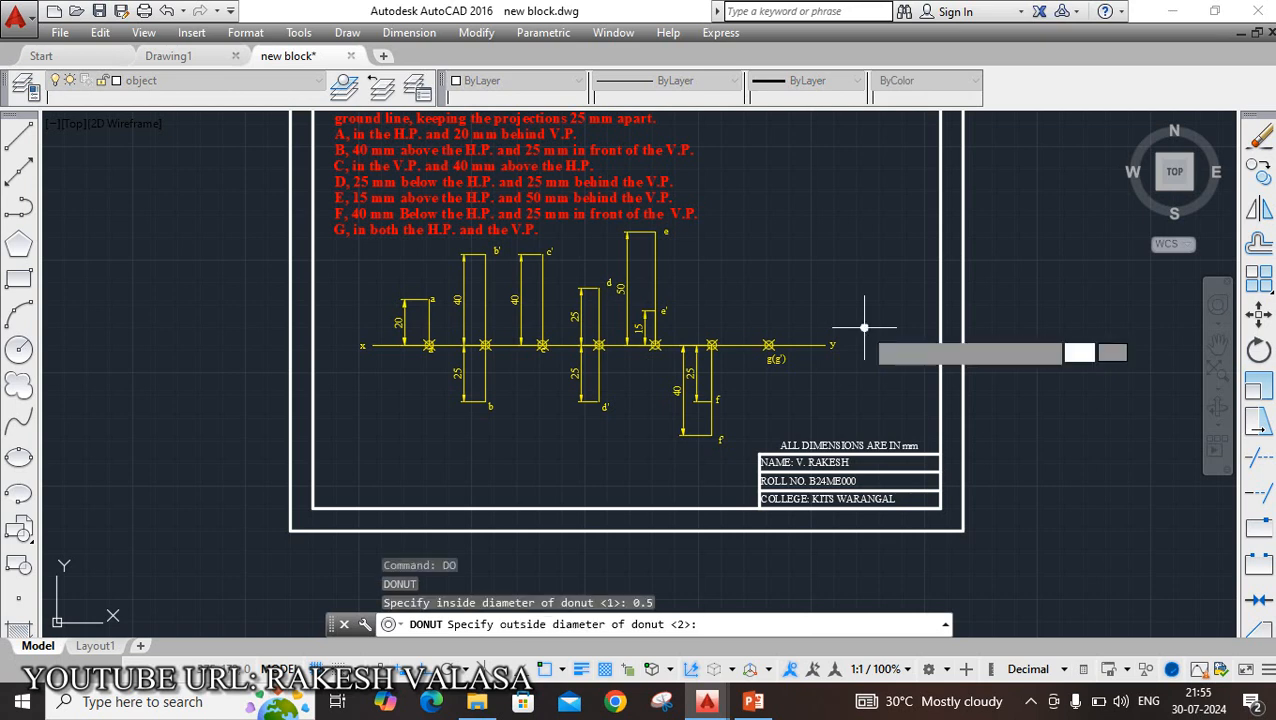
pyautogui.press('Return')
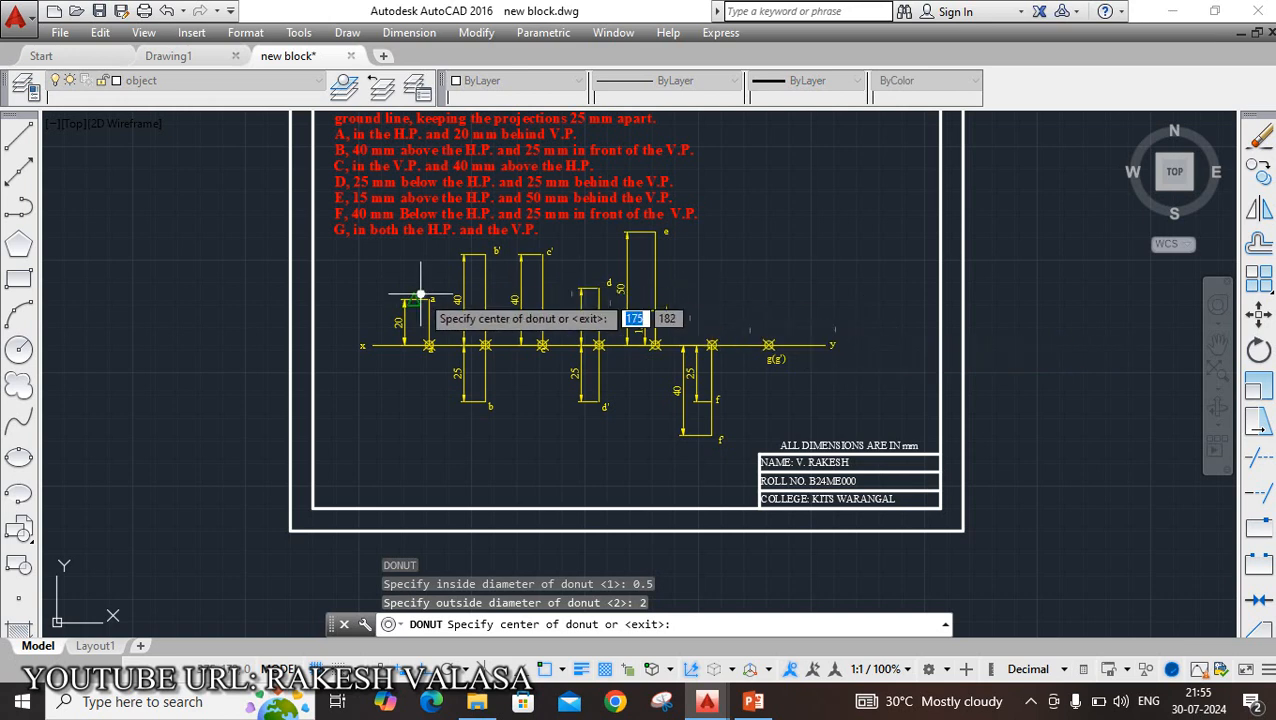
pyautogui.scroll(4, 420, 292)
pyautogui.scroll(2, 441, 325)
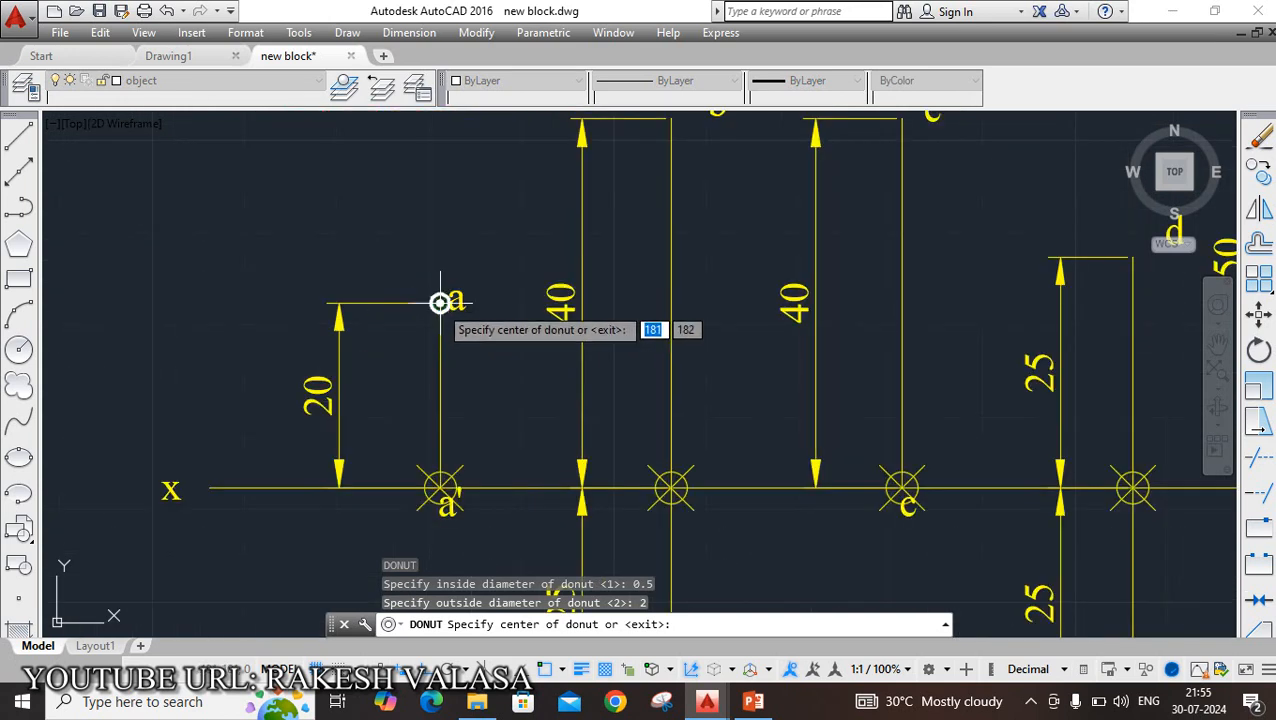
pyautogui.scroll(2, 441, 302)
pyautogui.click(440, 300)
pyautogui.scroll(-2, 495, 326)
pyautogui.scroll(2, 451, 531)
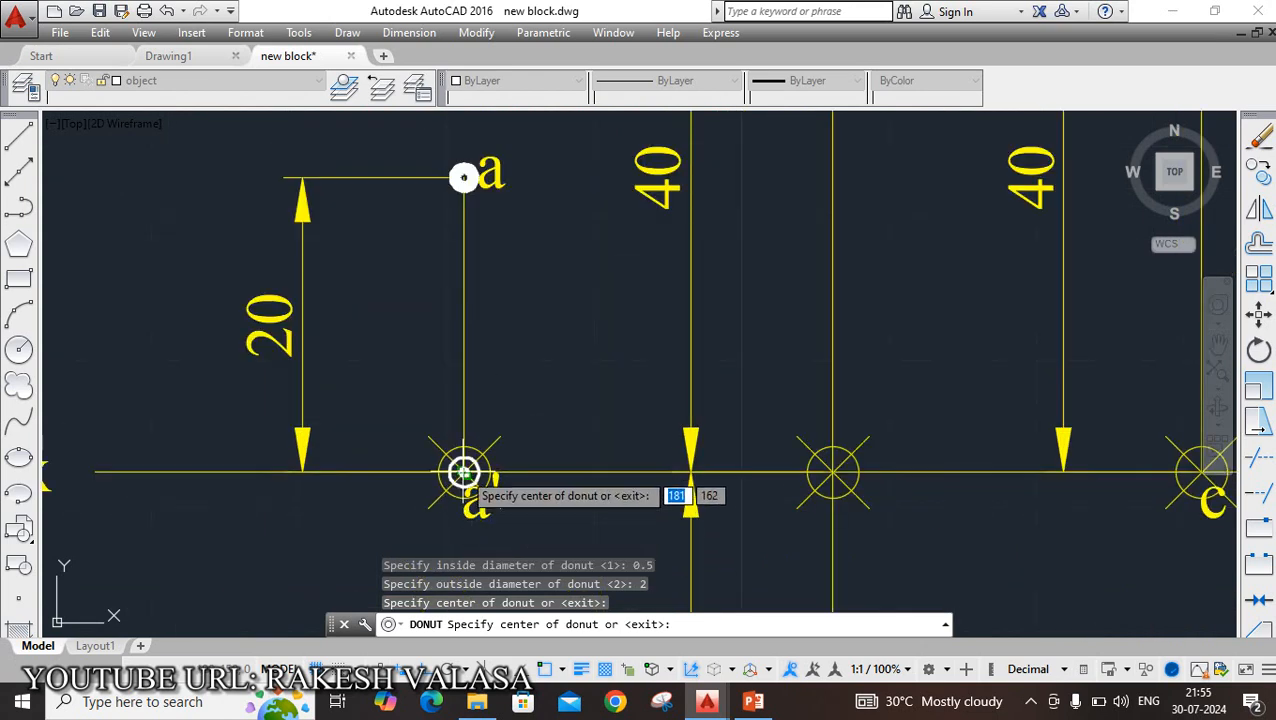
pyautogui.click(463, 472)
# Step: Place donuts at both ends of point B's projector, at b' and b
pyautogui.scroll(-2, 463, 470)
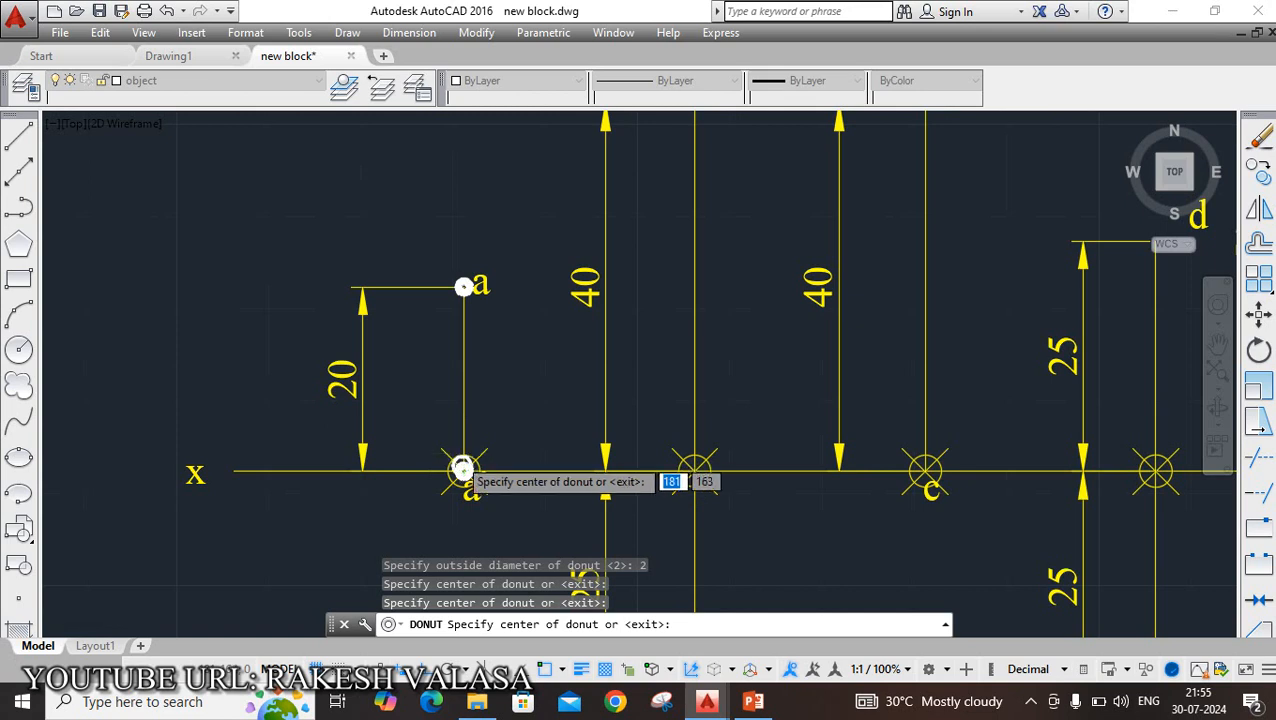
pyautogui.scroll(-2, 463, 465)
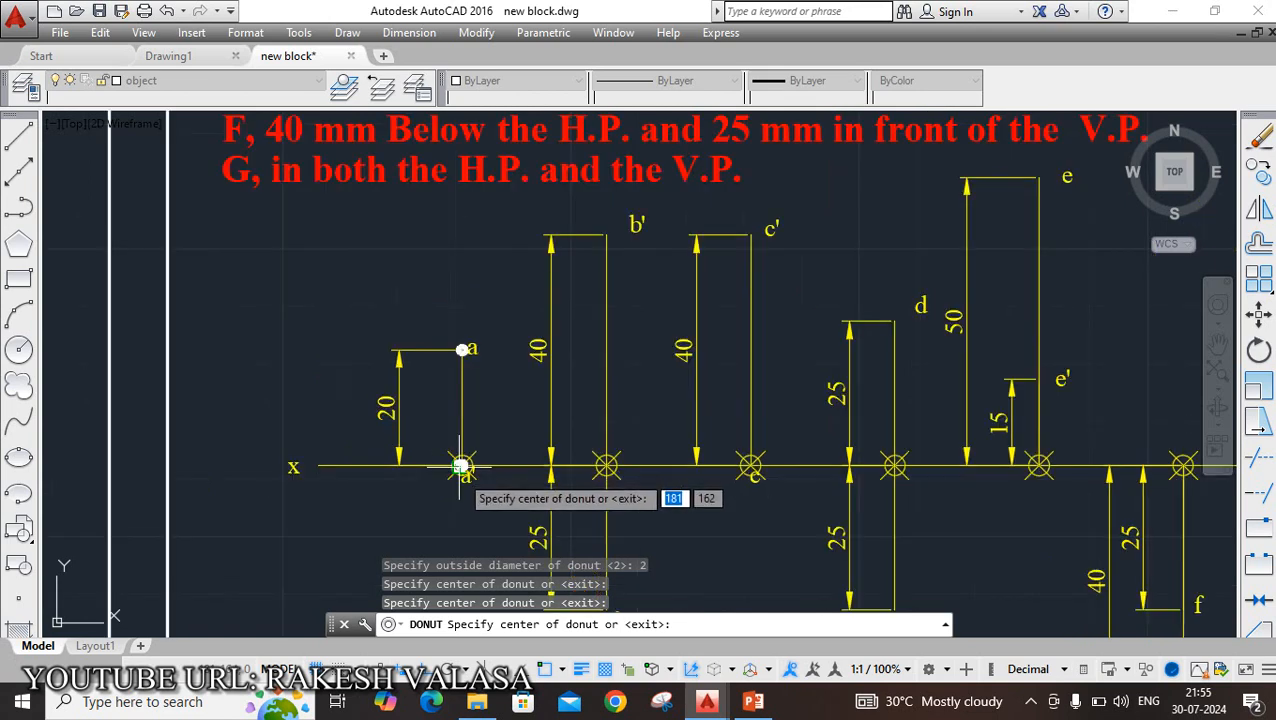
pyautogui.scroll(2, 605, 236)
pyautogui.click(607, 234)
pyautogui.scroll(-3, 612, 231)
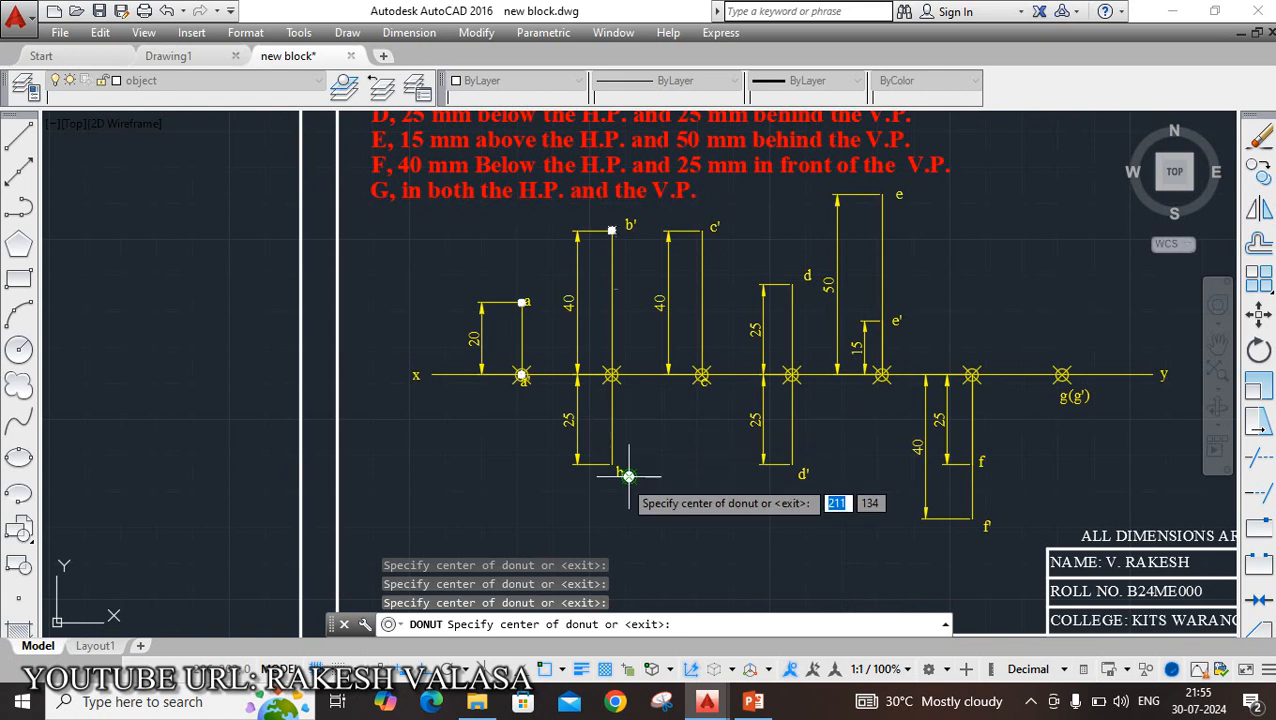
pyautogui.scroll(4, 622, 466)
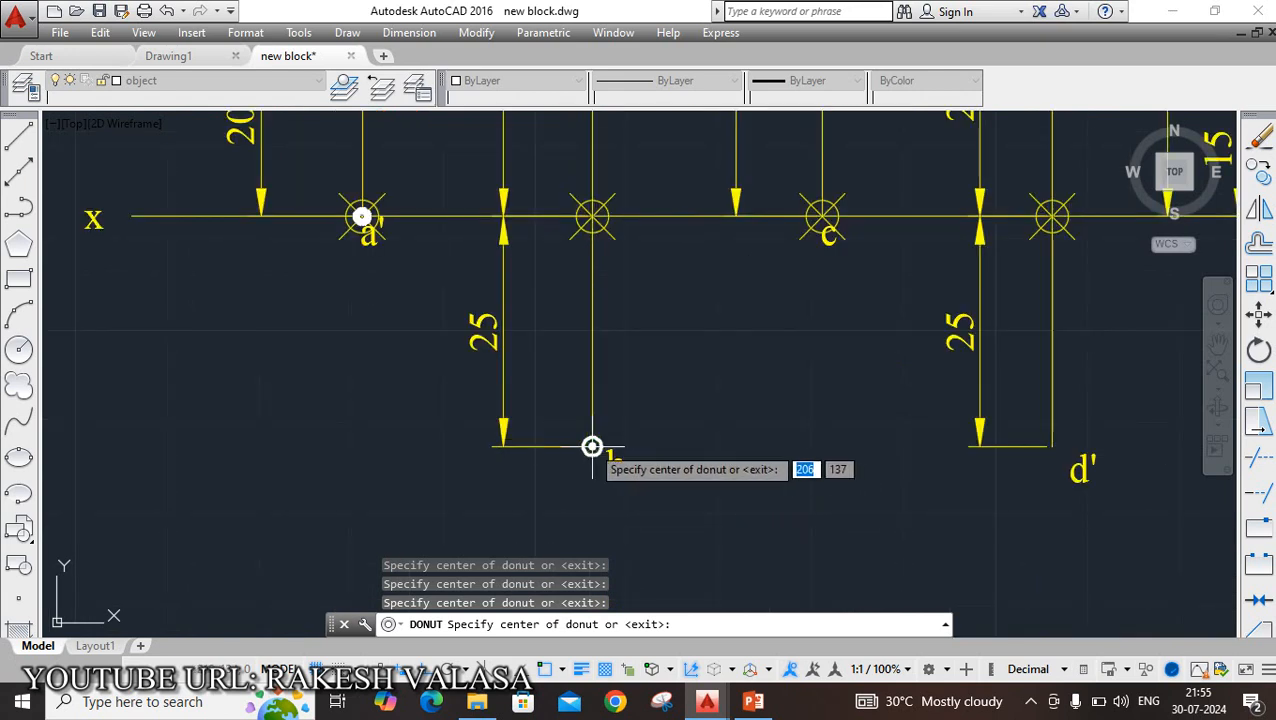
pyautogui.click(592, 446)
# Step: Place donuts at c on the xy line and at c' on the upper end of its projector
pyautogui.scroll(-3, 592, 450)
pyautogui.scroll(3, 762, 312)
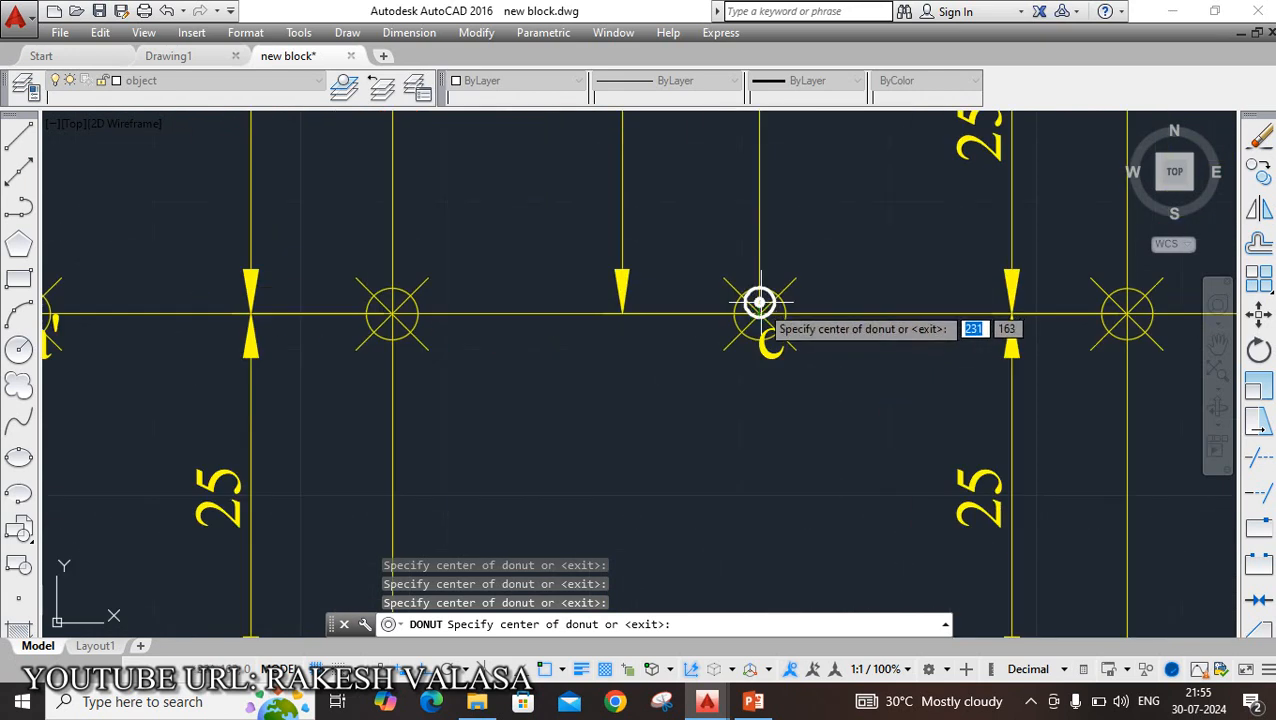
pyautogui.click(760, 313)
pyautogui.scroll(-4, 771, 383)
pyautogui.click(768, 138)
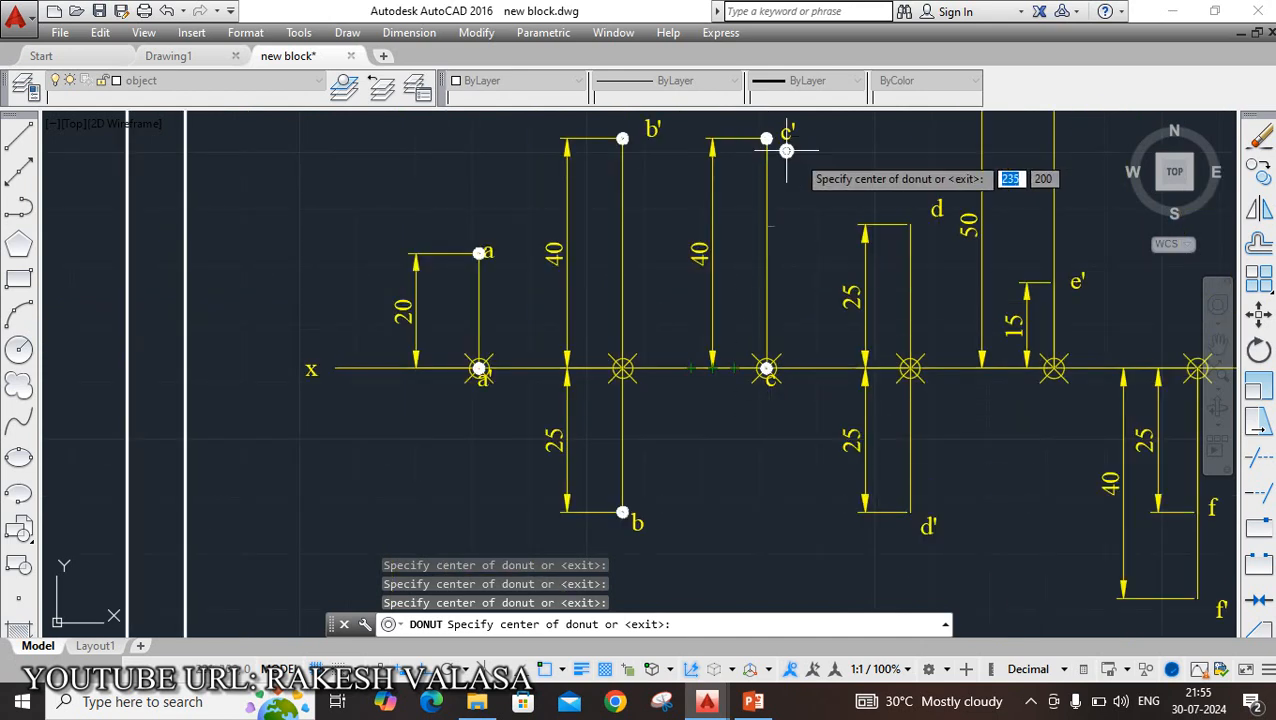
# Step: Place donuts at d and d' on point D's projector and at e' and e on point E's projector
pyautogui.click(910, 224)
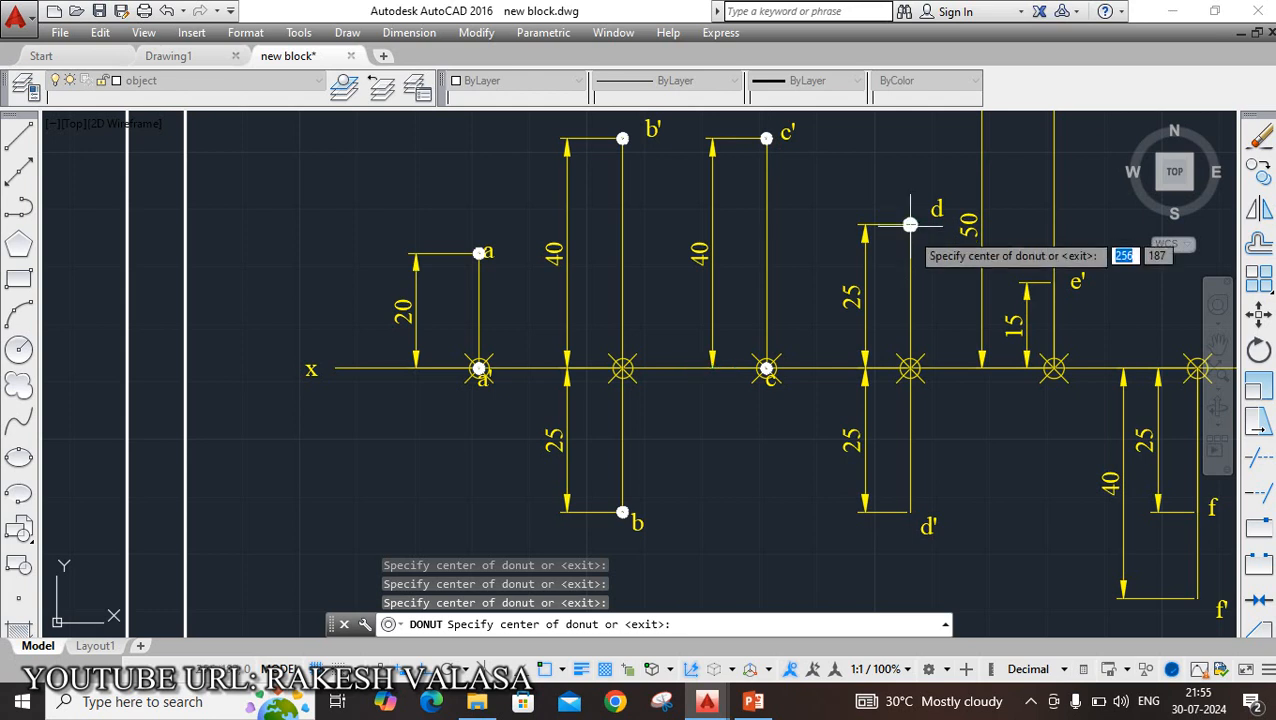
pyautogui.click(908, 511)
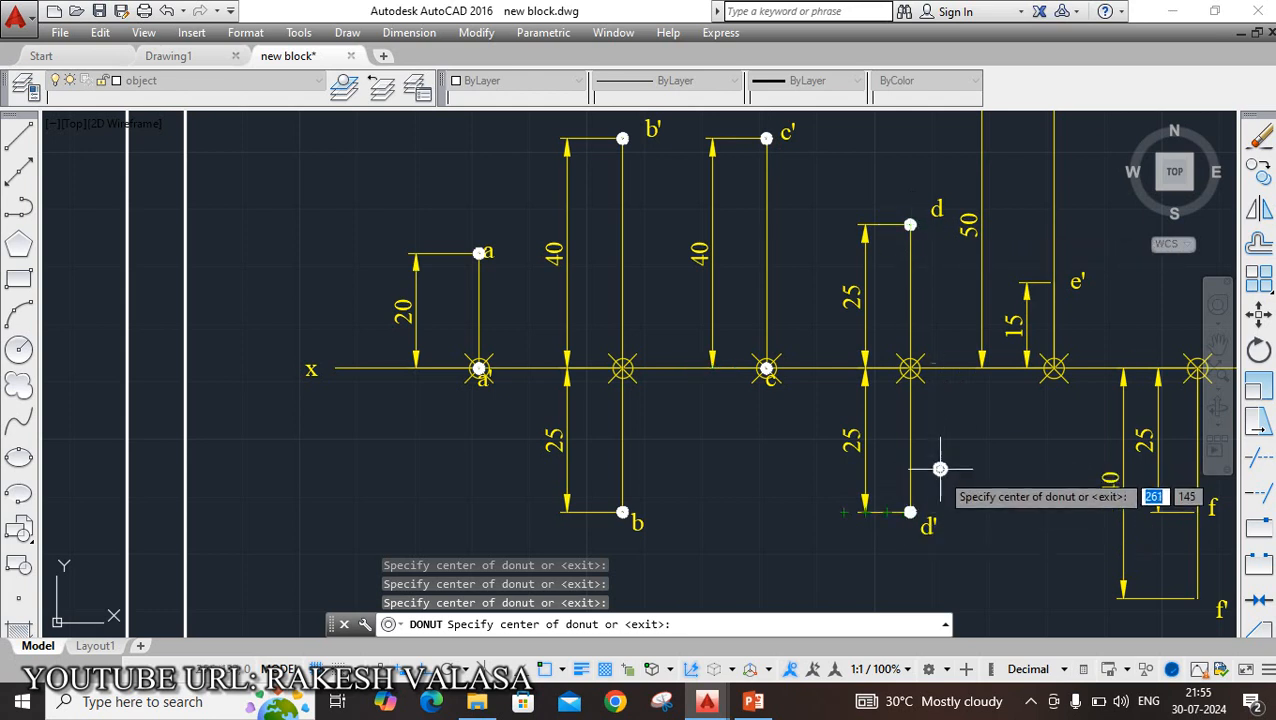
pyautogui.scroll(-1, 941, 471)
pyautogui.scroll(2, 1023, 348)
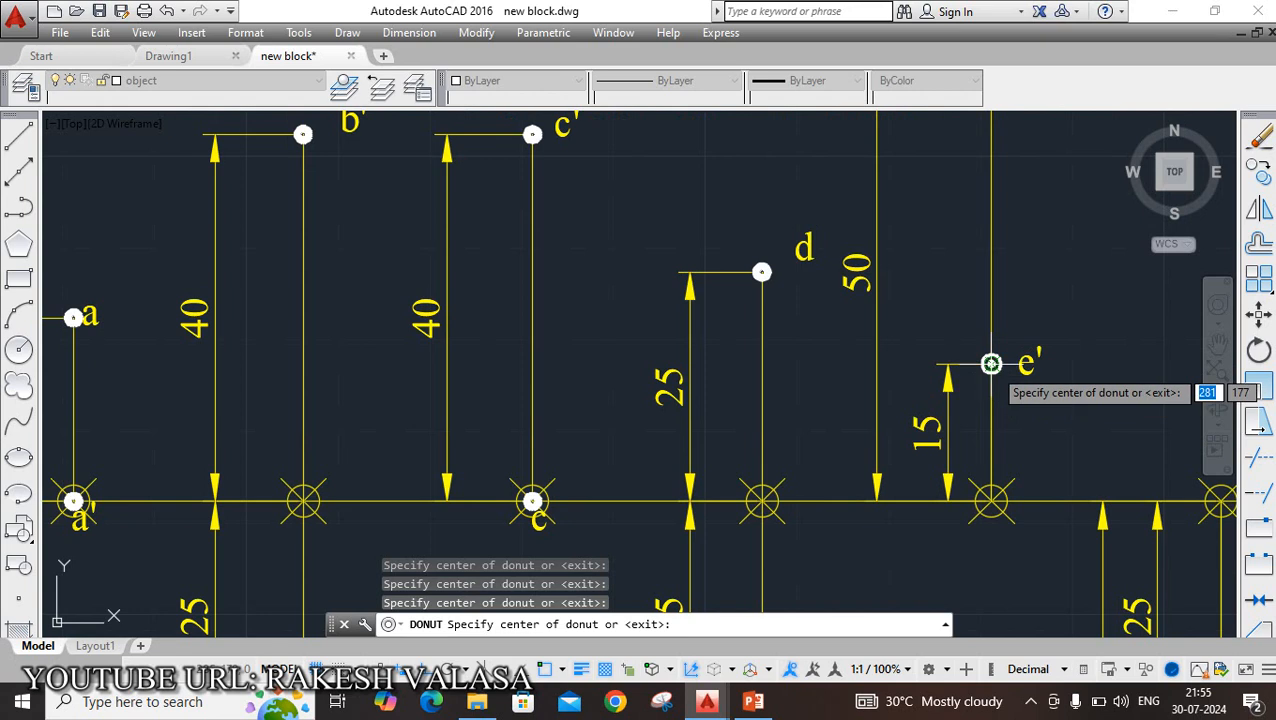
pyautogui.click(990, 364)
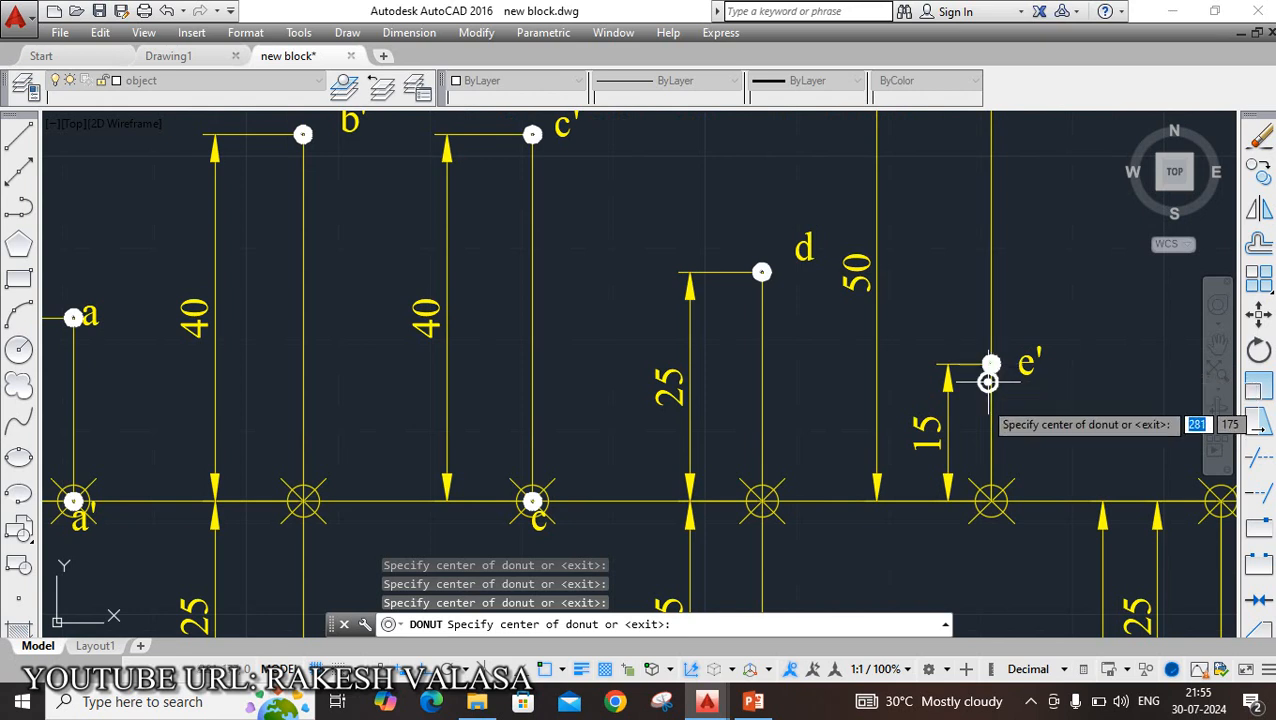
pyautogui.scroll(-2, 980, 426)
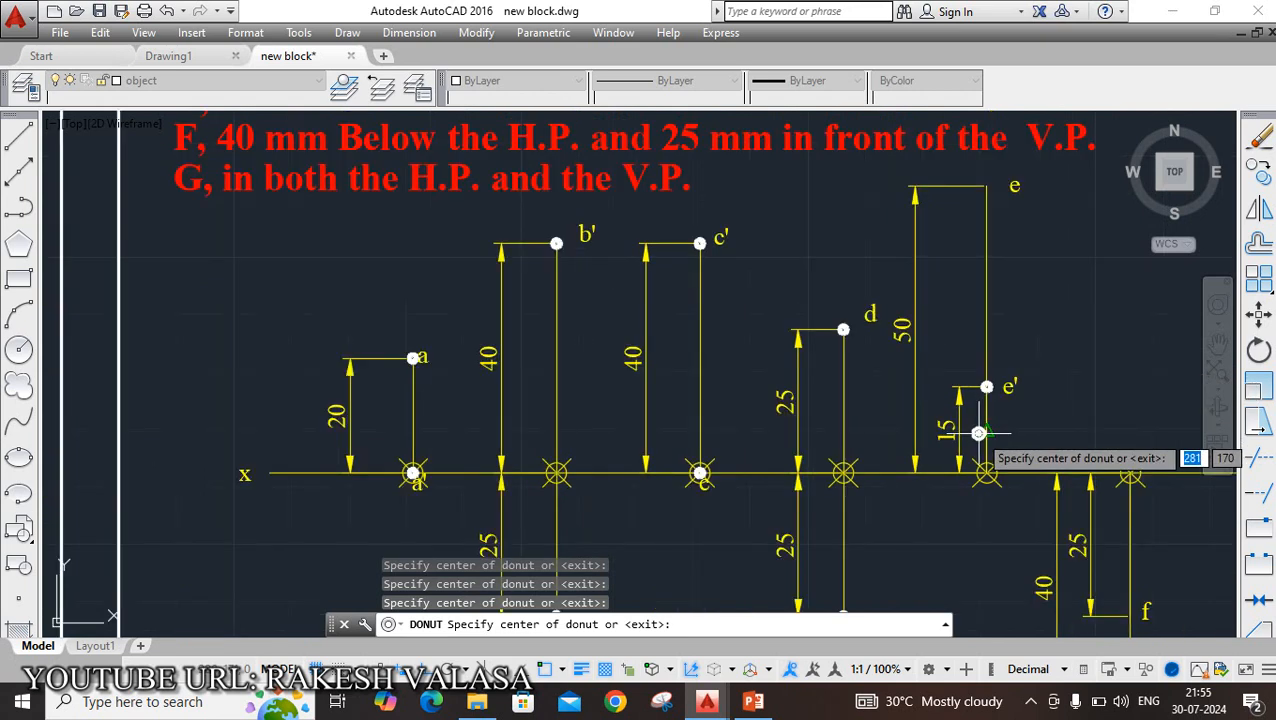
pyautogui.click(987, 186)
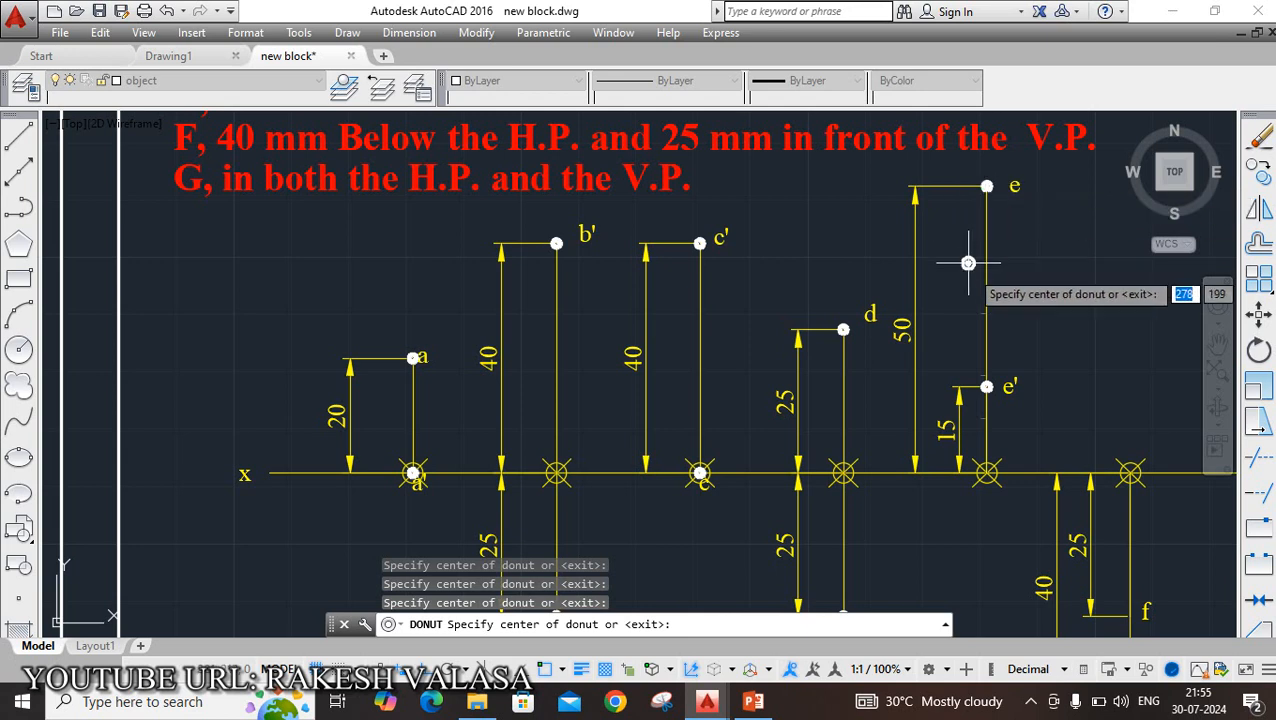
# Step: Place donuts at f and f' on point F's projector and at g(g') on the xy line, ending the Donut command
pyautogui.scroll(-2, 978, 273)
pyautogui.scroll(4, 1081, 560)
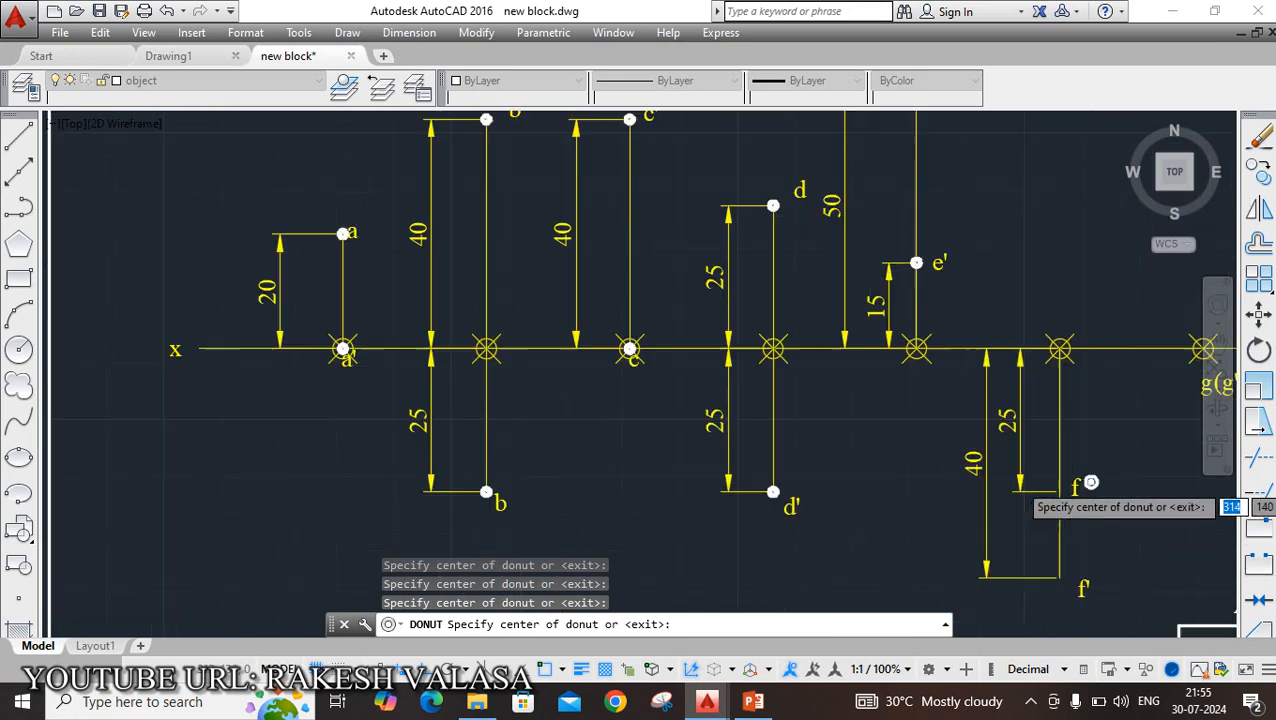
pyautogui.click(1041, 497)
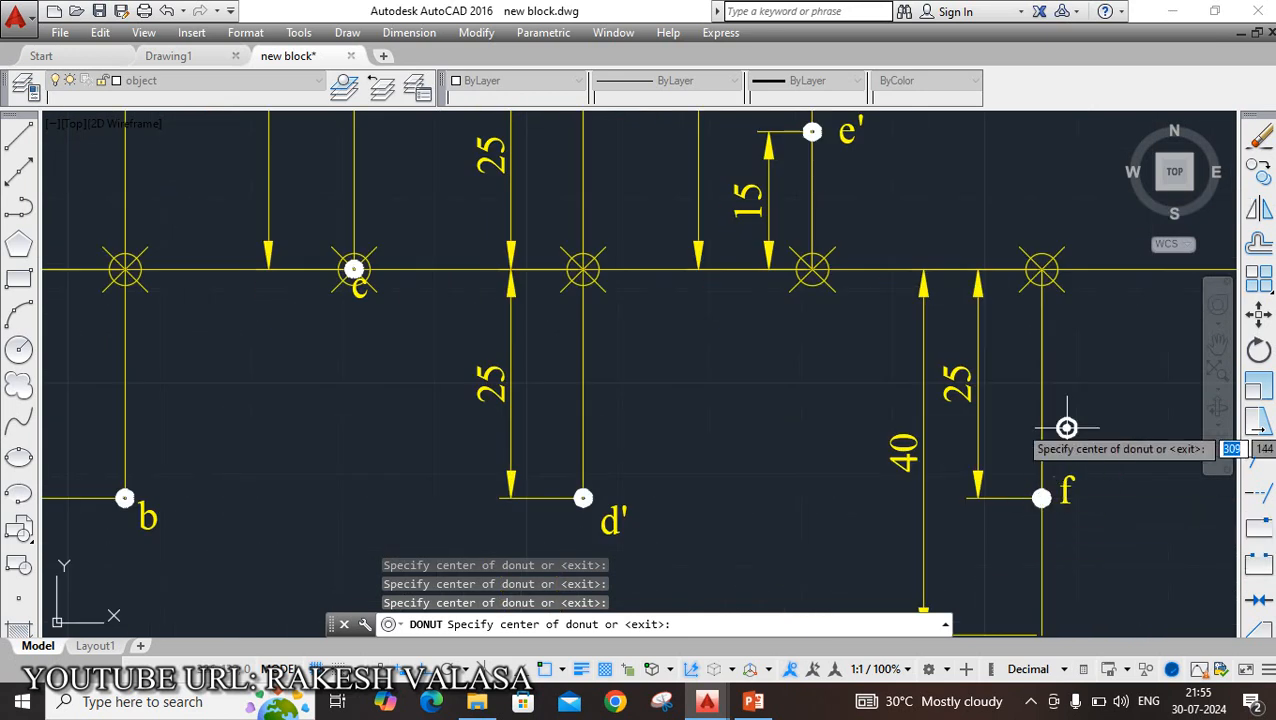
pyautogui.scroll(-2, 1040, 496)
pyautogui.click(1051, 550)
pyautogui.scroll(-2, 1045, 545)
pyautogui.scroll(4, 1124, 404)
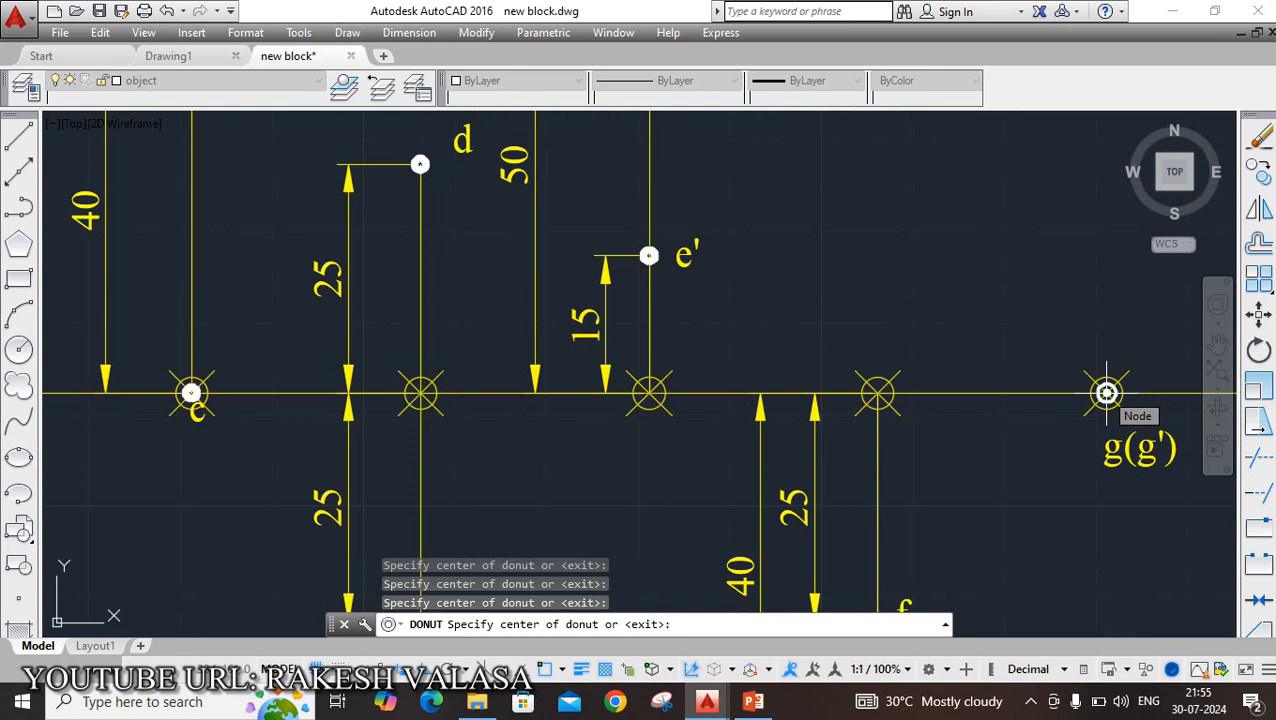
pyautogui.click(1106, 393)
pyautogui.scroll(-4, 1106, 395)
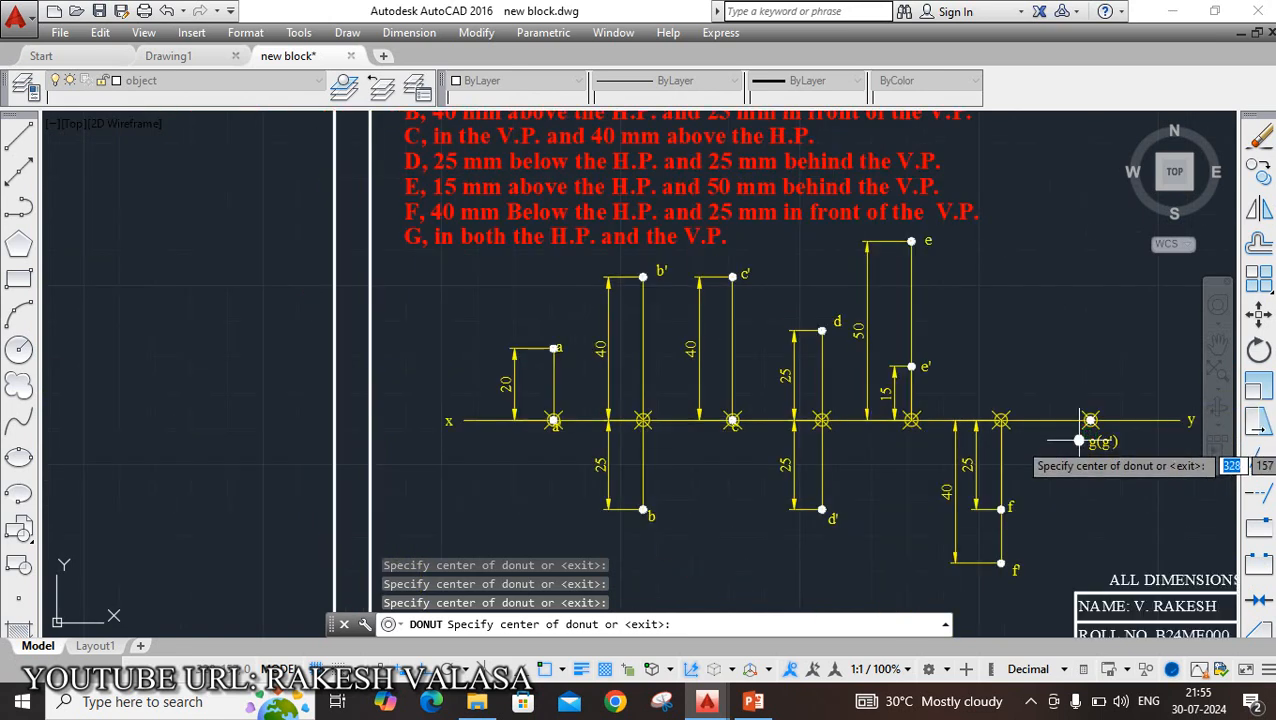
pyautogui.press('Escape')
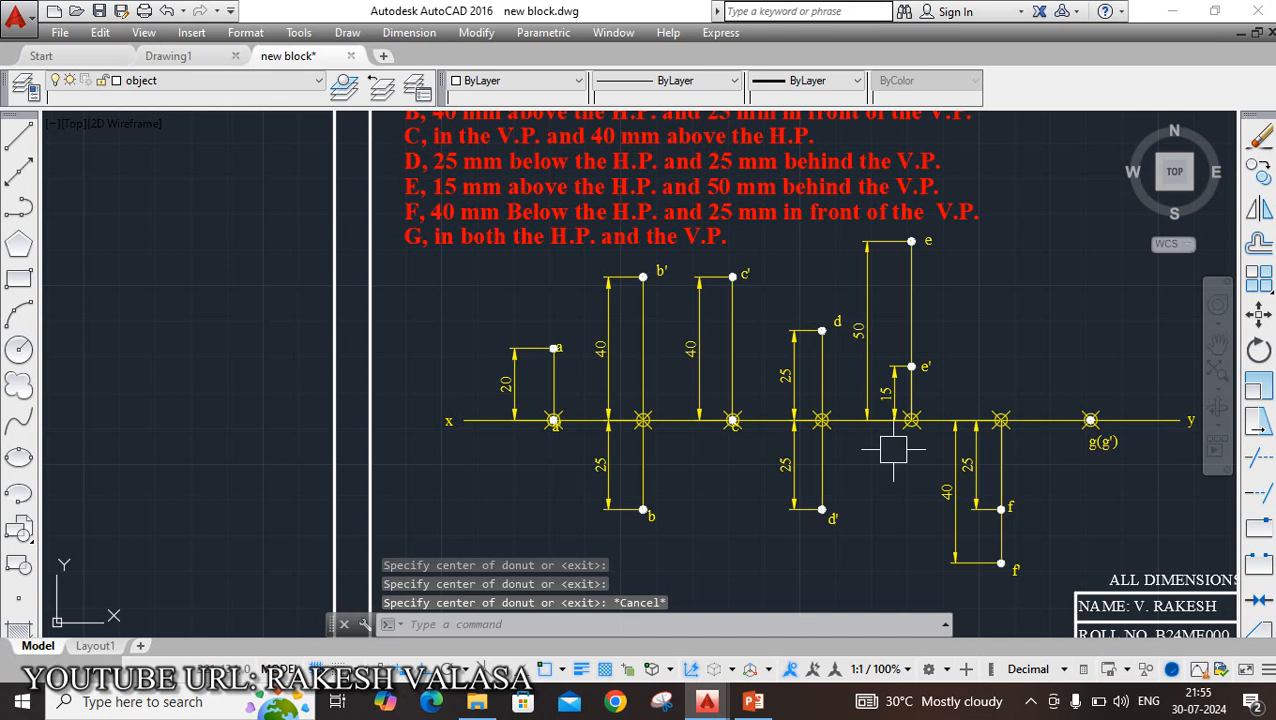
# Step: Set the point style to the plain single dot using DDPTYPE
pyautogui.scroll(2, 540, 458)
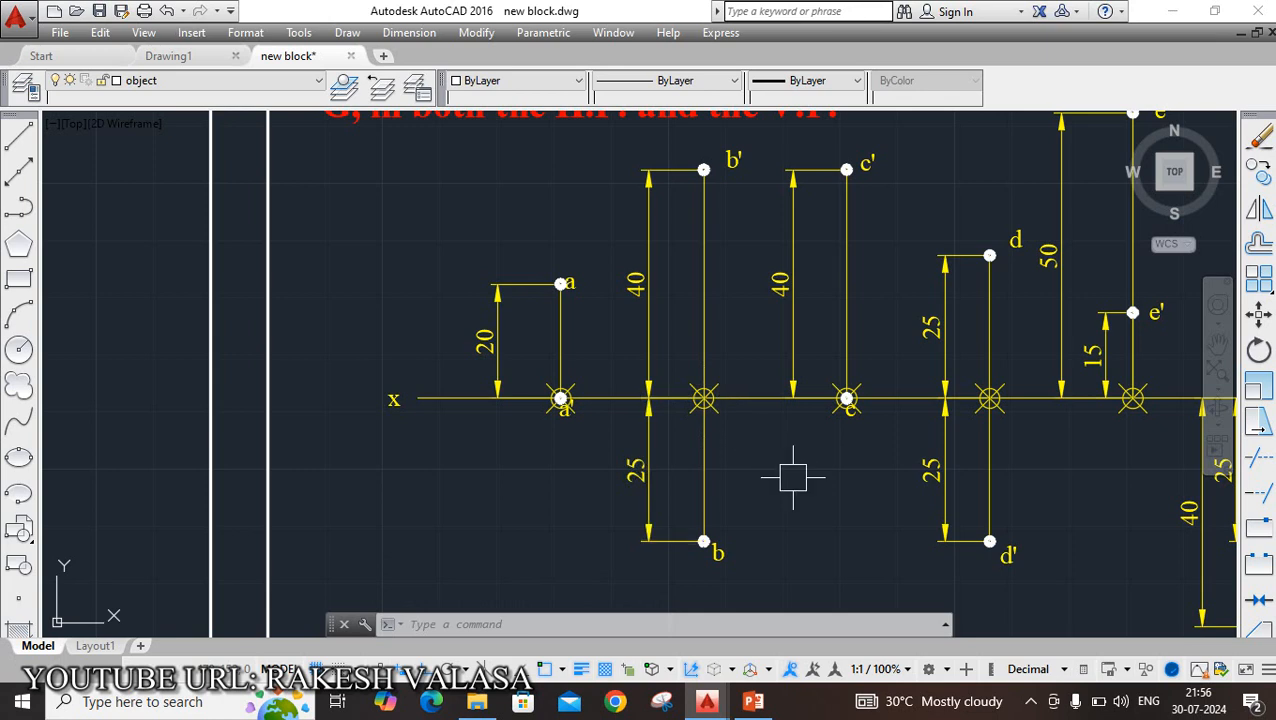
pyautogui.write('Dd')
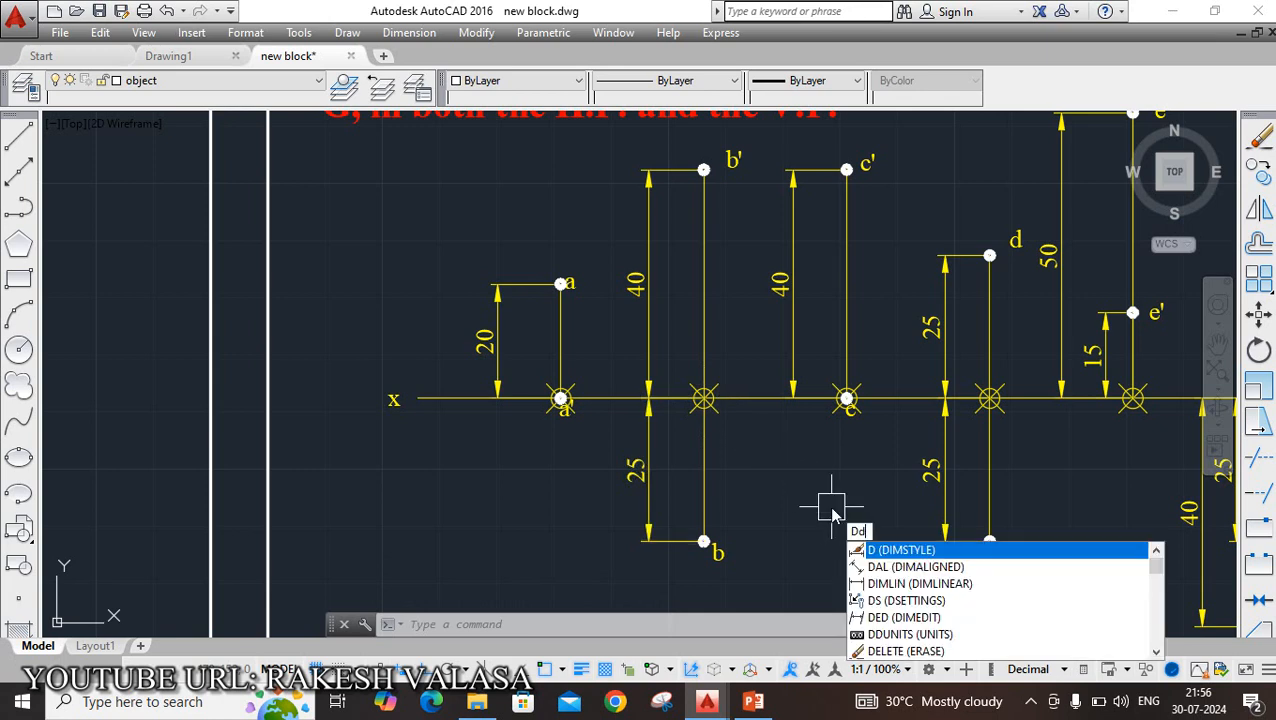
pyautogui.write('ptyp')
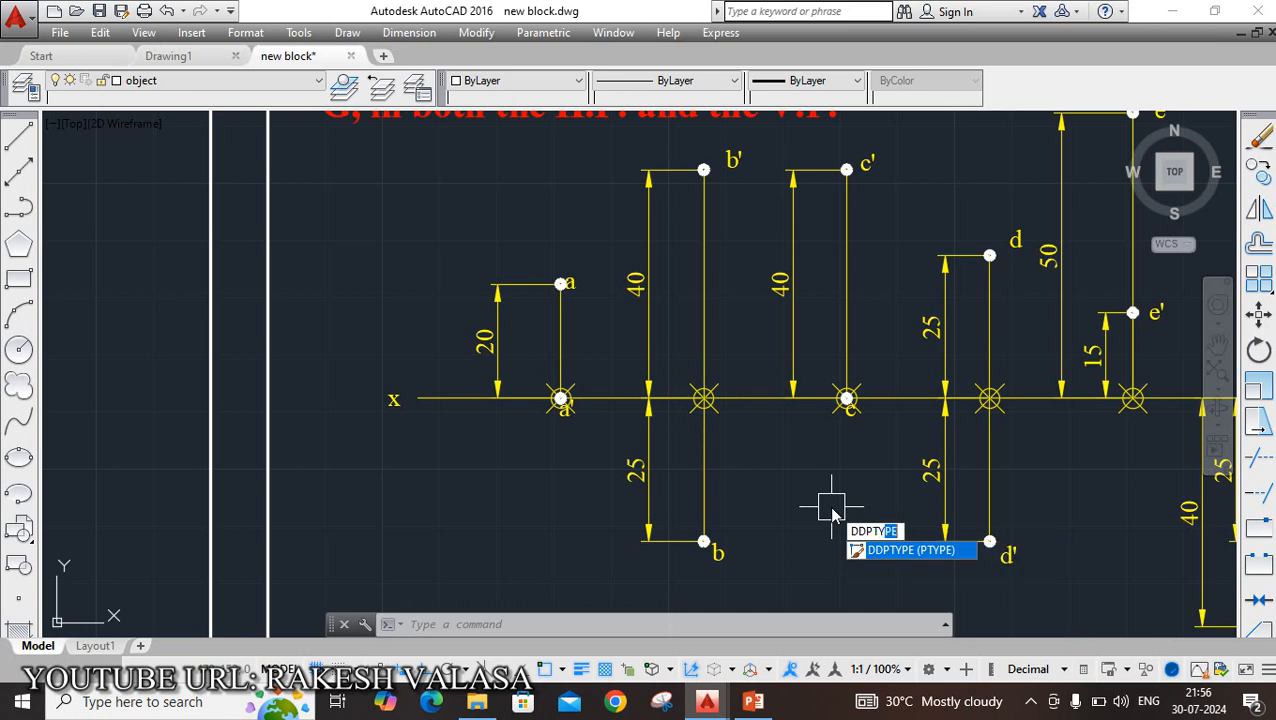
pyautogui.write('e')
pyautogui.press('Return')
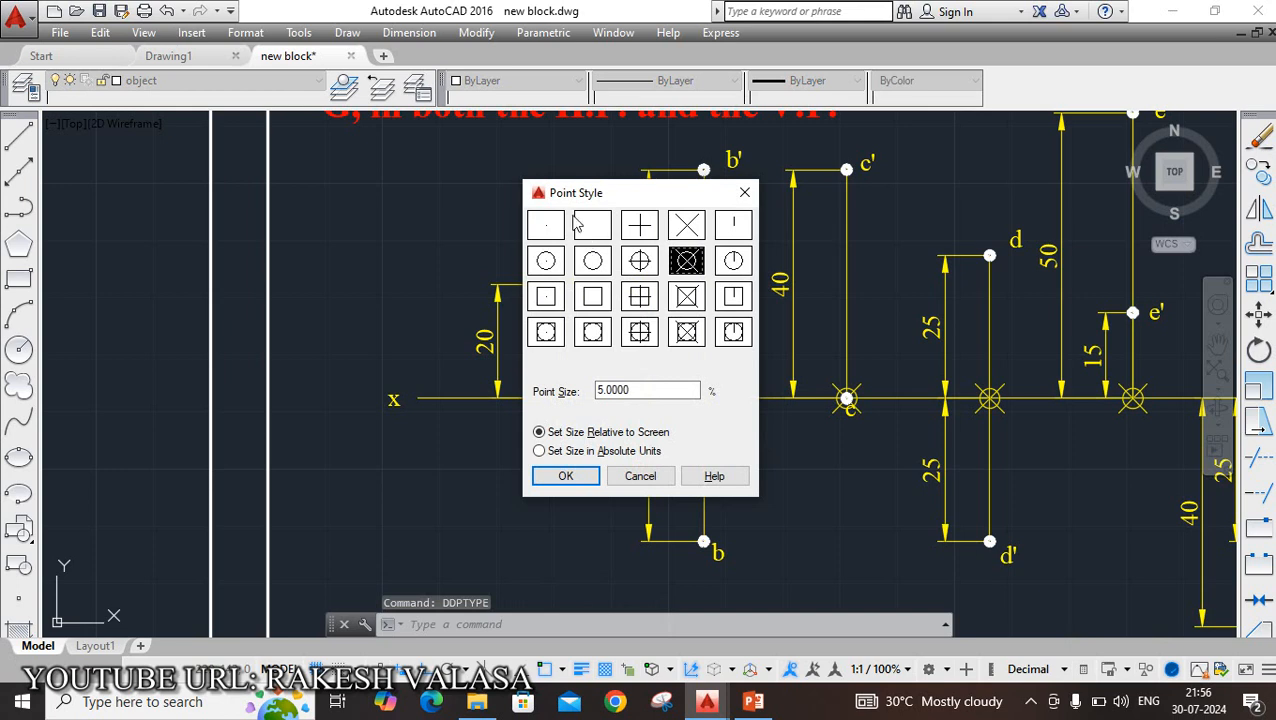
pyautogui.click(551, 228)
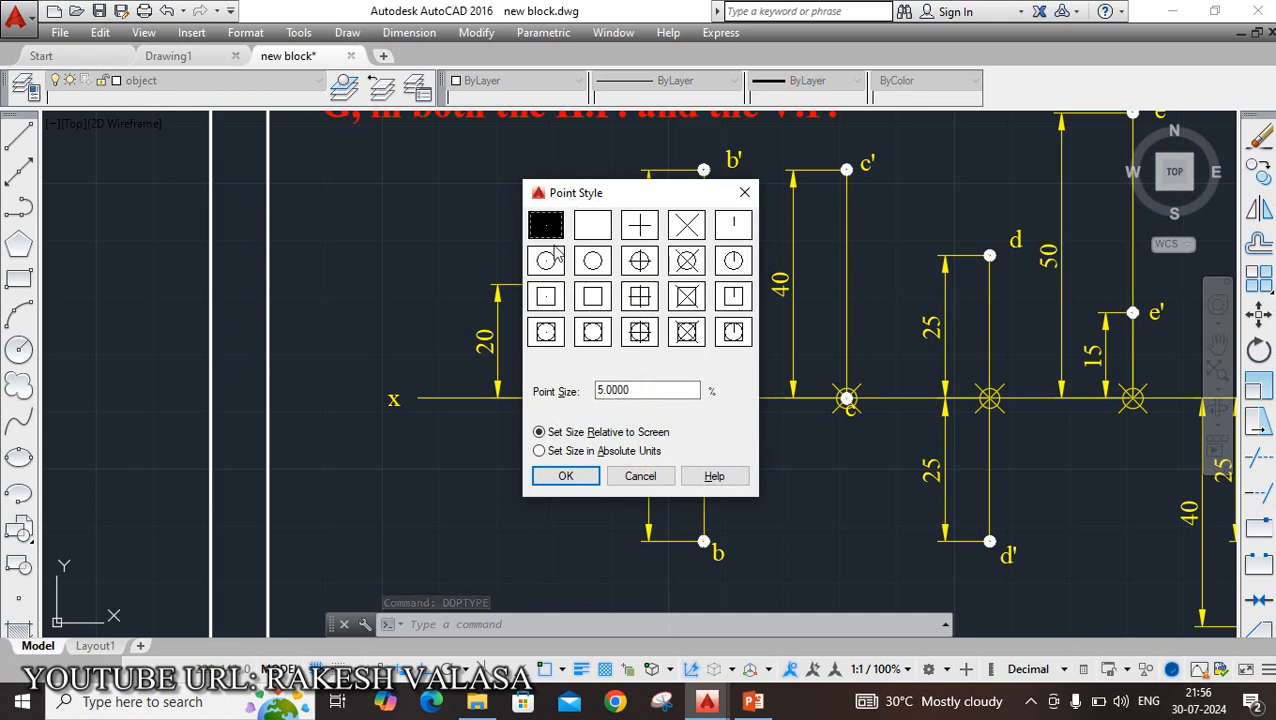
pyautogui.click(585, 479)
# Step: Start a plot of the drawing with Microsoft Print to PDF as the plotter and landscape orientation
pyautogui.scroll(-2, 501, 433)
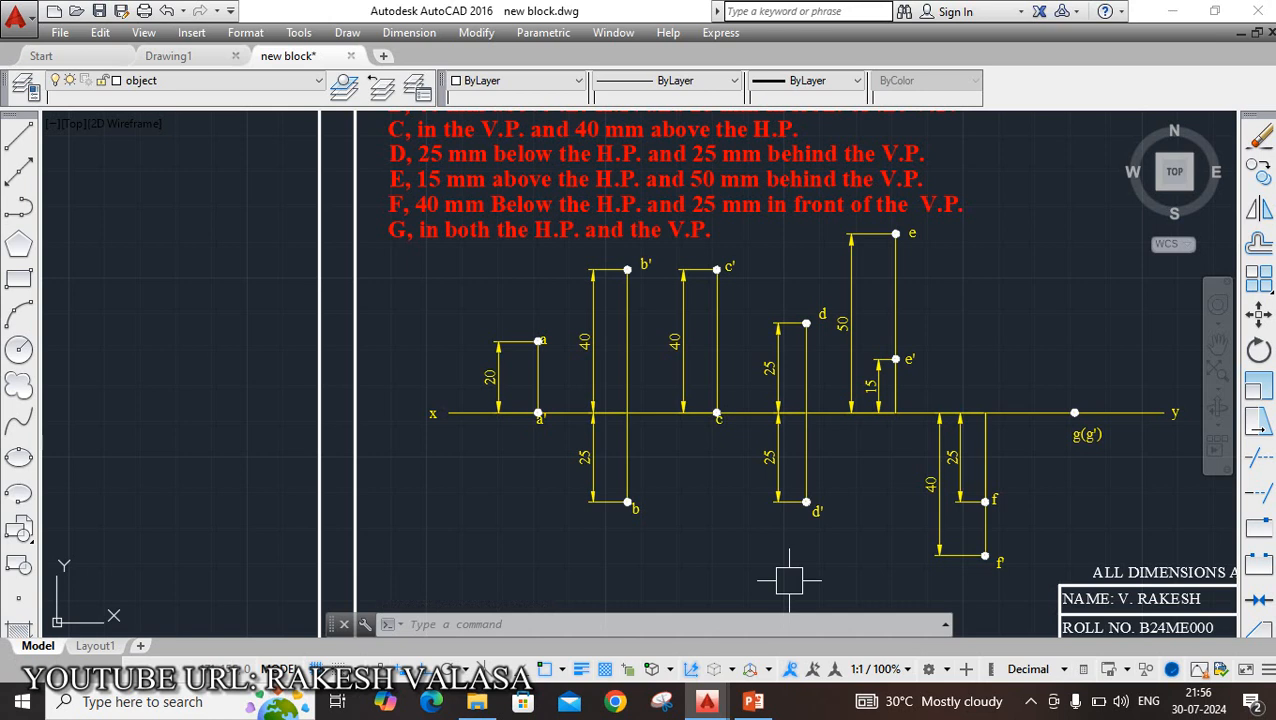
pyautogui.scroll(-2, 634, 530)
pyautogui.scroll(-2, 669, 484)
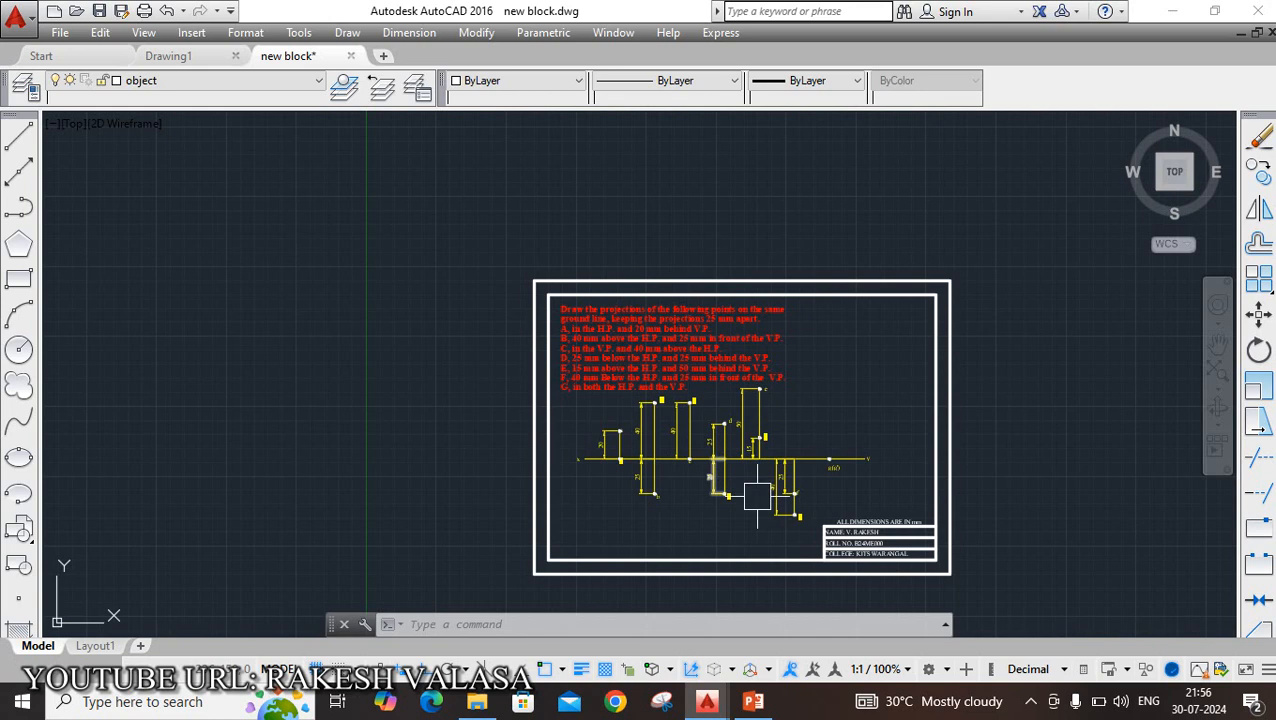
pyautogui.scroll(2, 755, 513)
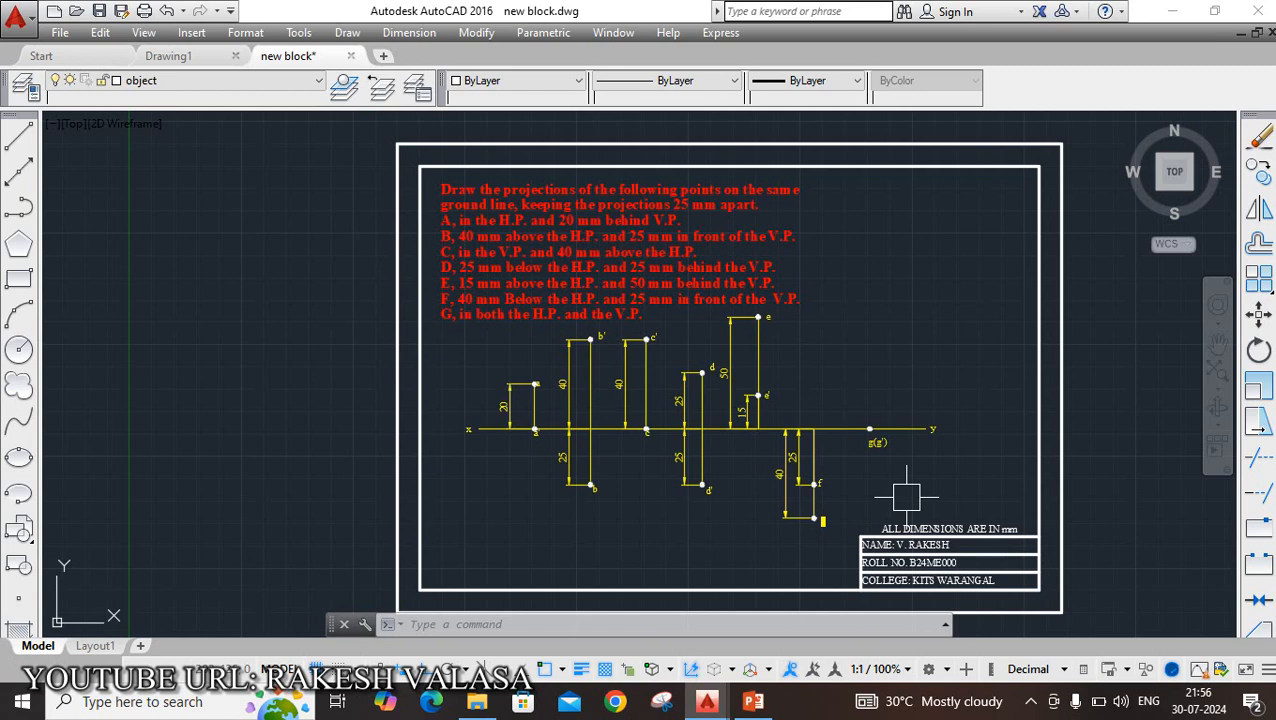
pyautogui.hotkey('ctrl', 'p')
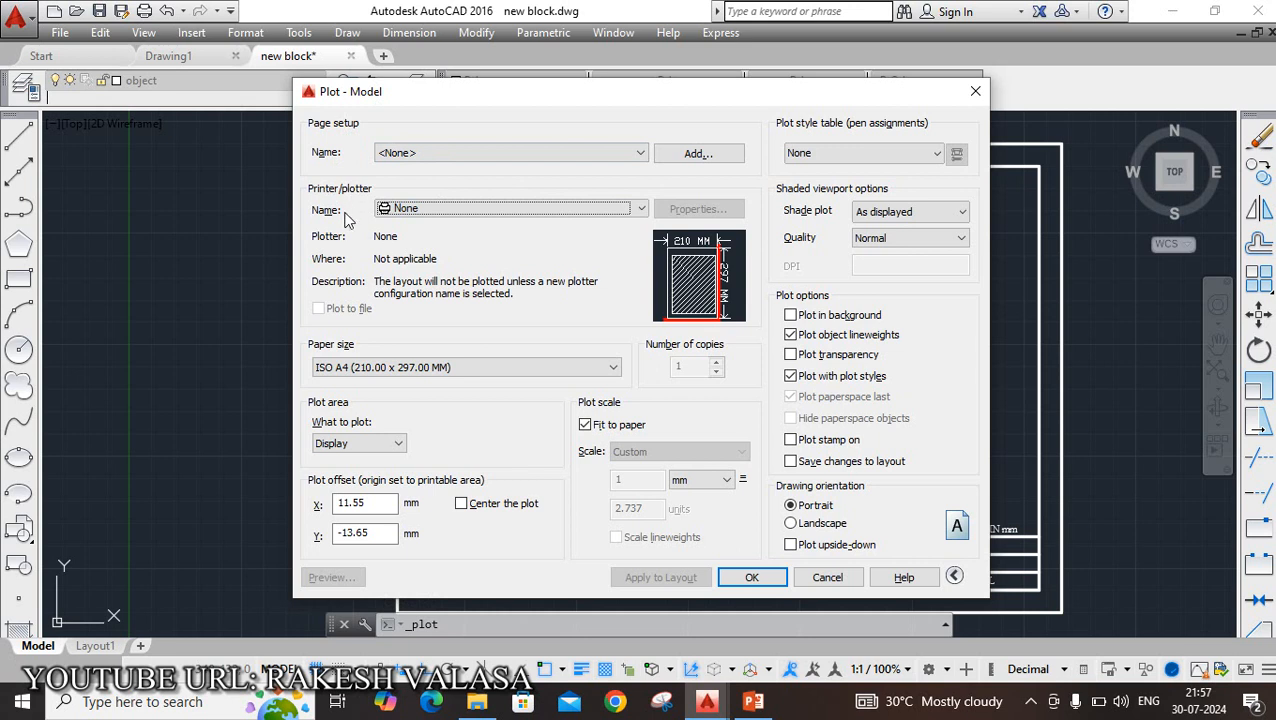
pyautogui.click(455, 210)
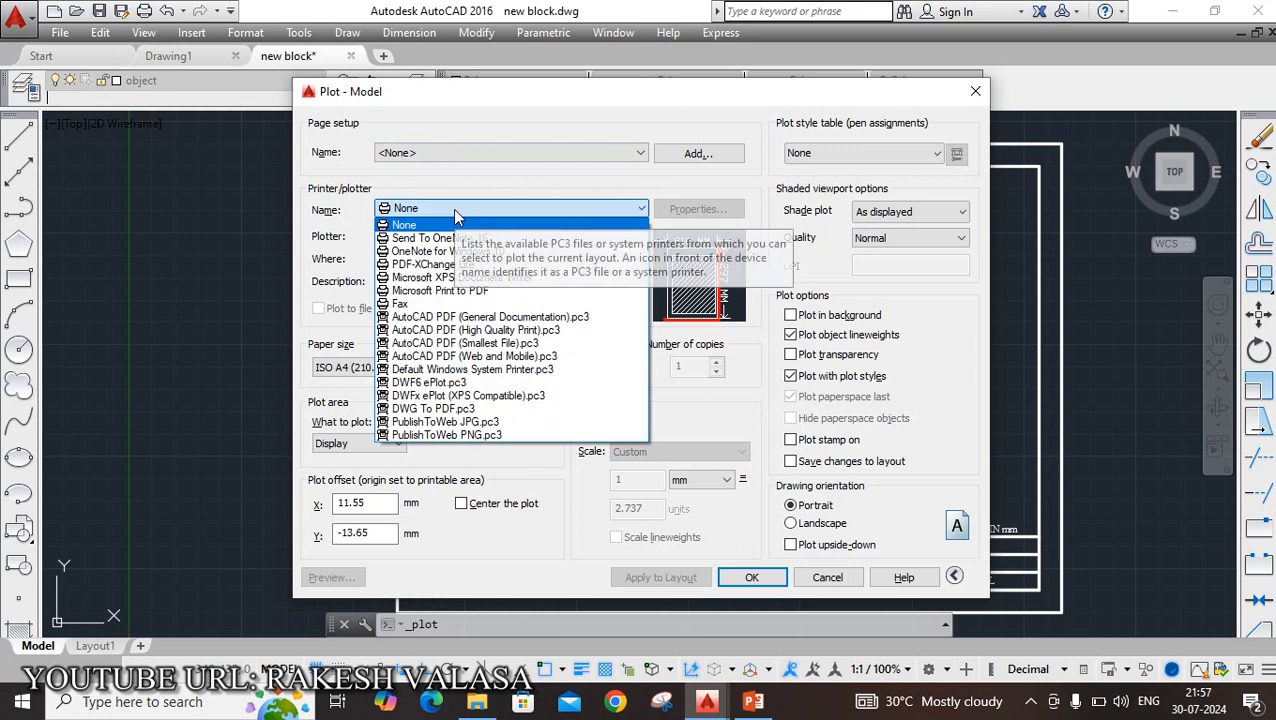
pyautogui.click(441, 291)
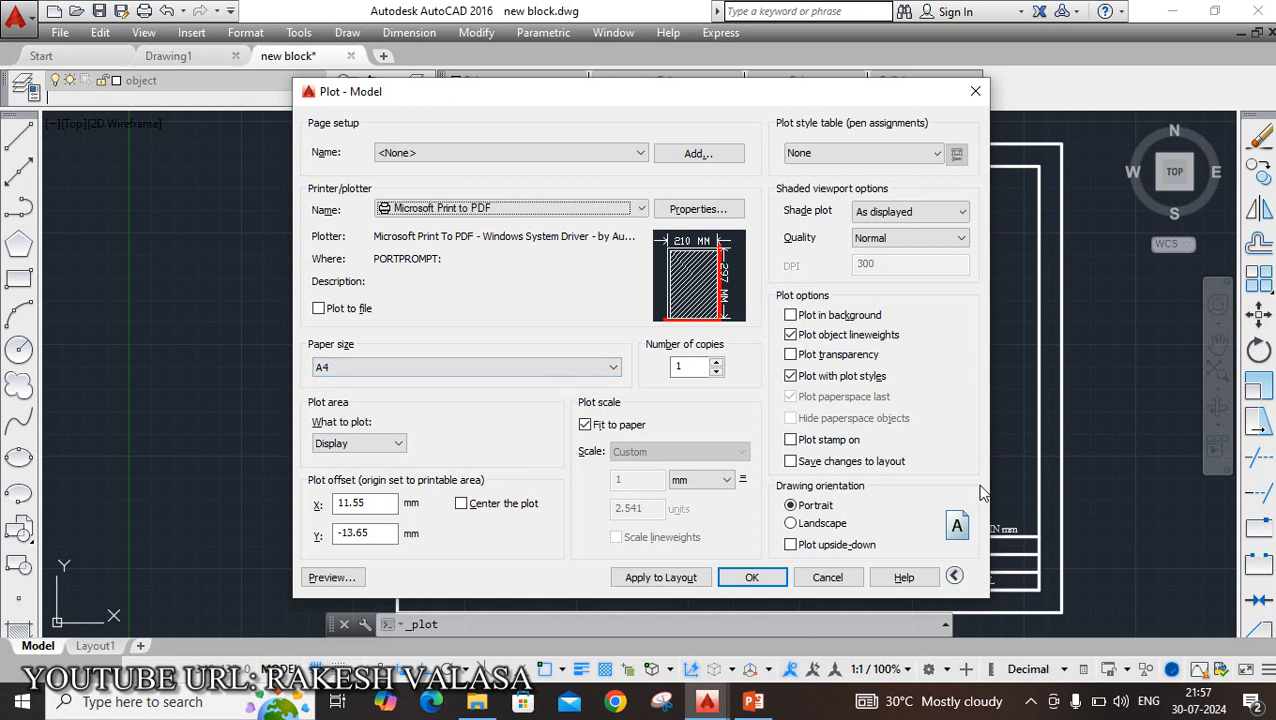
pyautogui.click(790, 525)
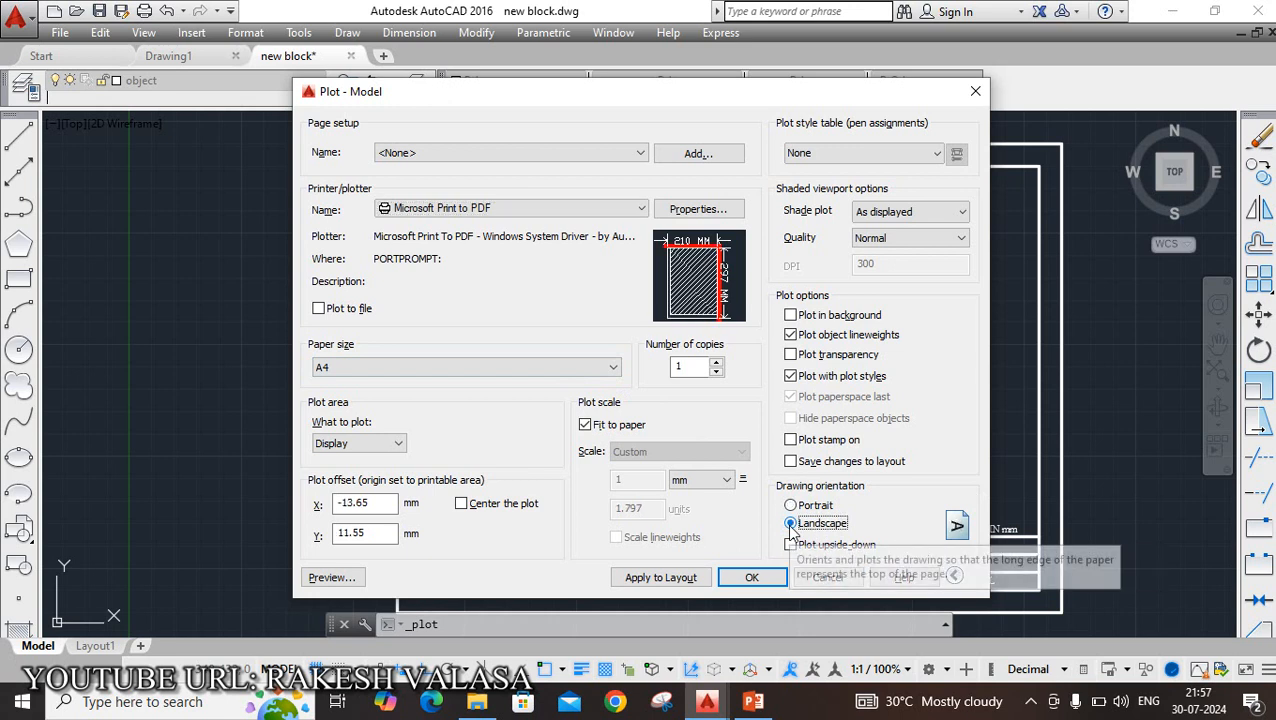
pyautogui.click(800, 524)
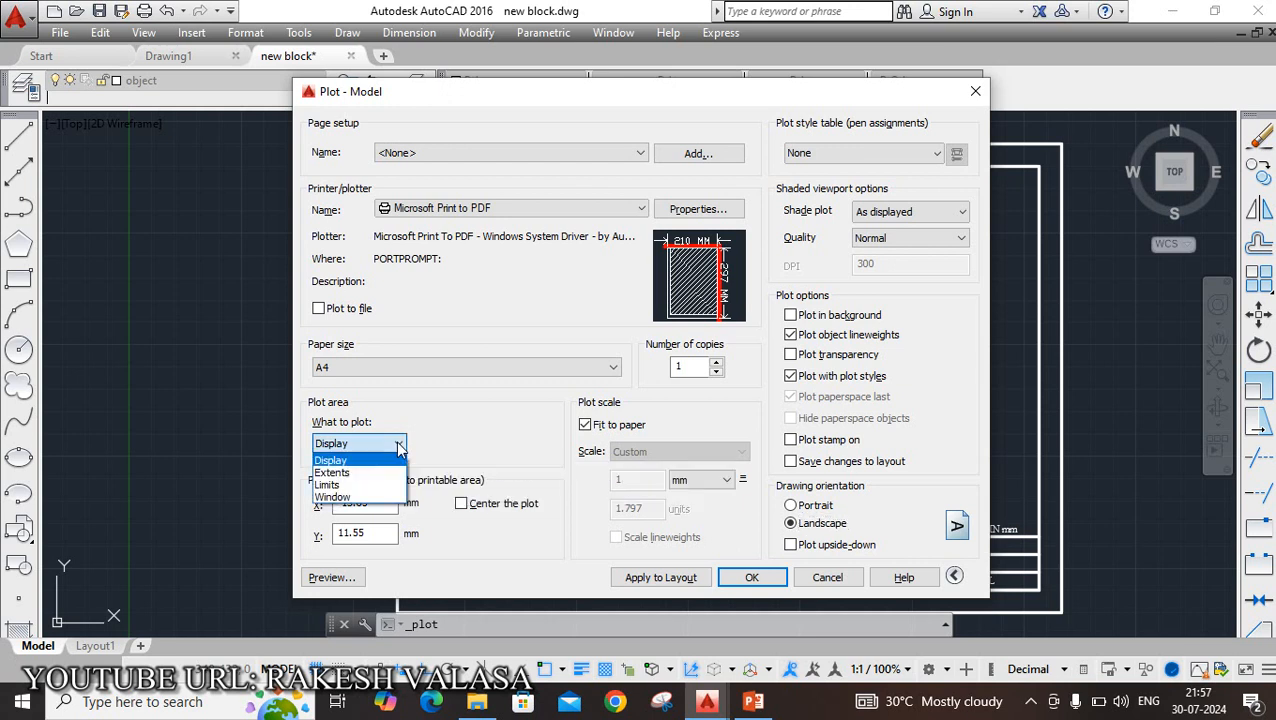
# Step: Define the plot area as a window across opposite corners of the outer border and center the plot
pyautogui.click(333, 496)
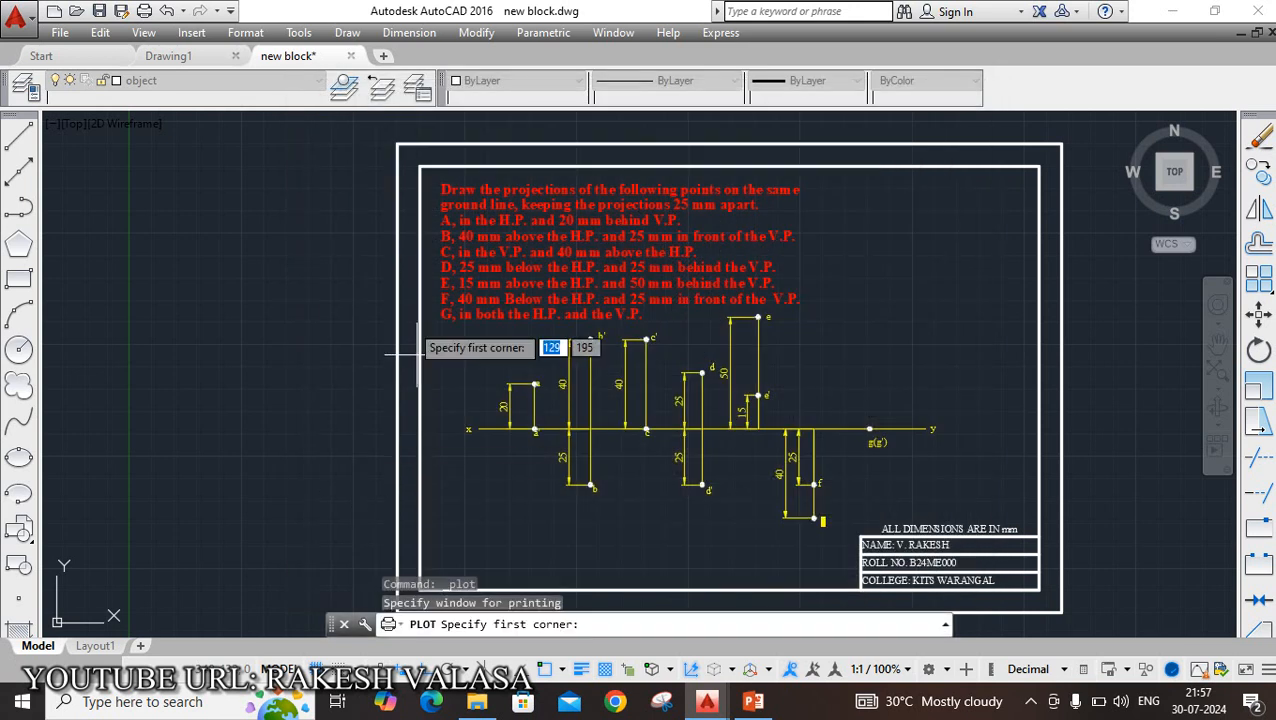
pyautogui.click(397, 143)
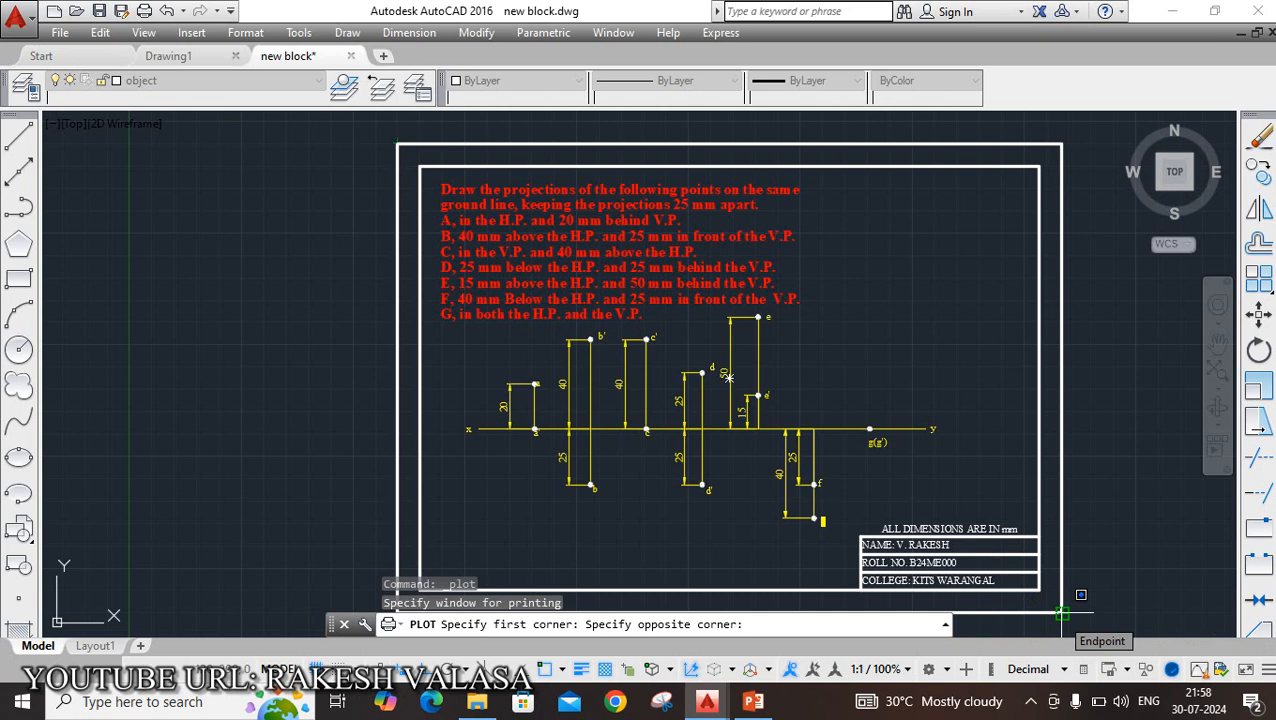
pyautogui.click(1080, 595)
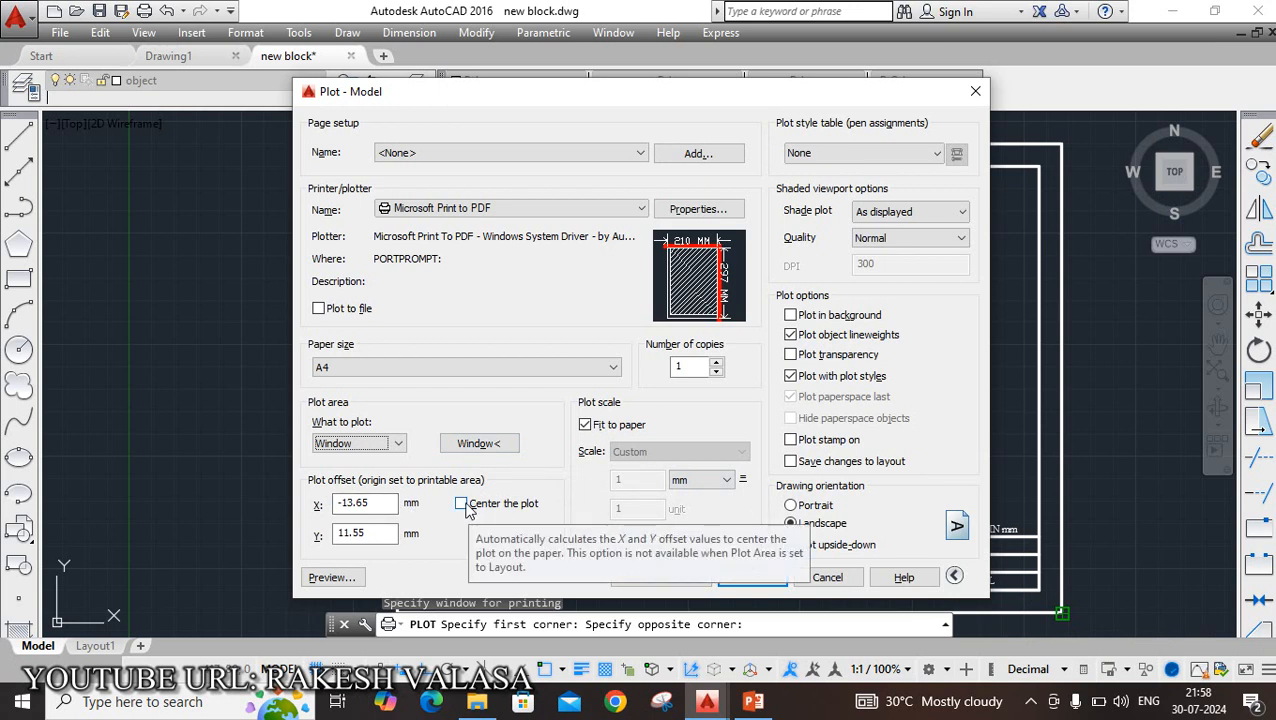
pyautogui.click(464, 507)
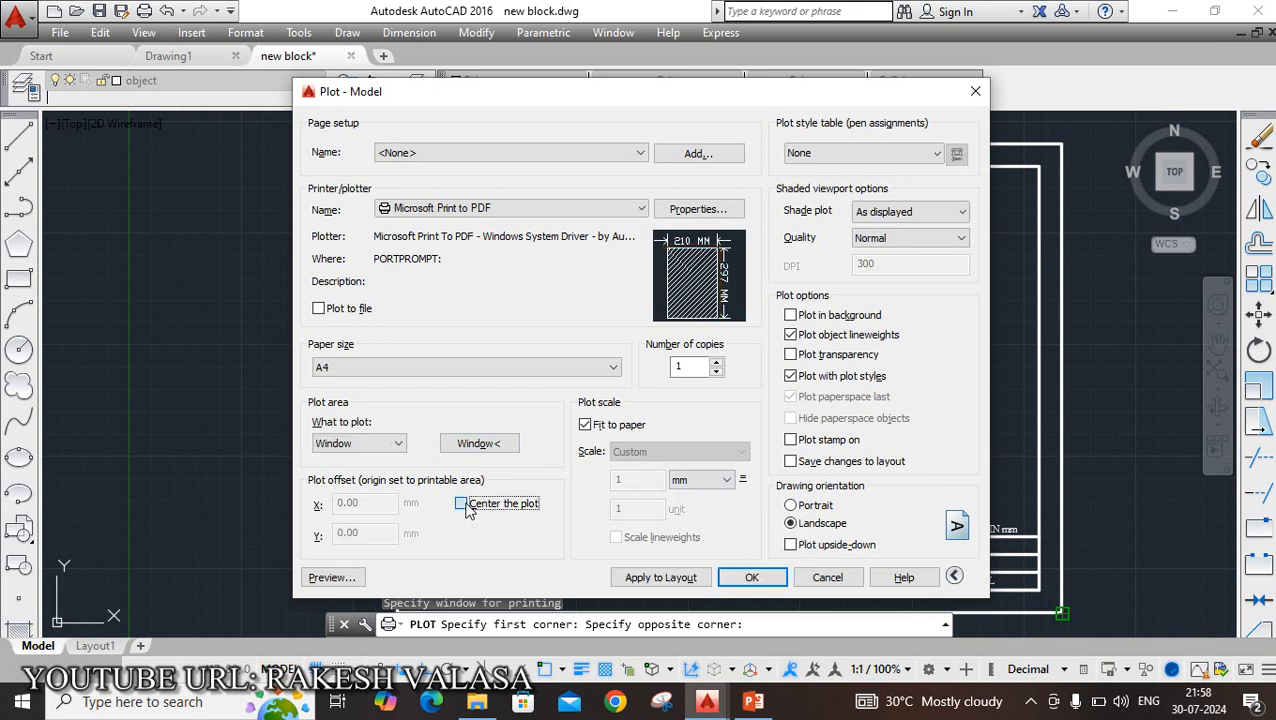
# Step: Preview the plot, examine the projections and dimensions up close, and send it to print from the preview
pyautogui.click(340, 580)
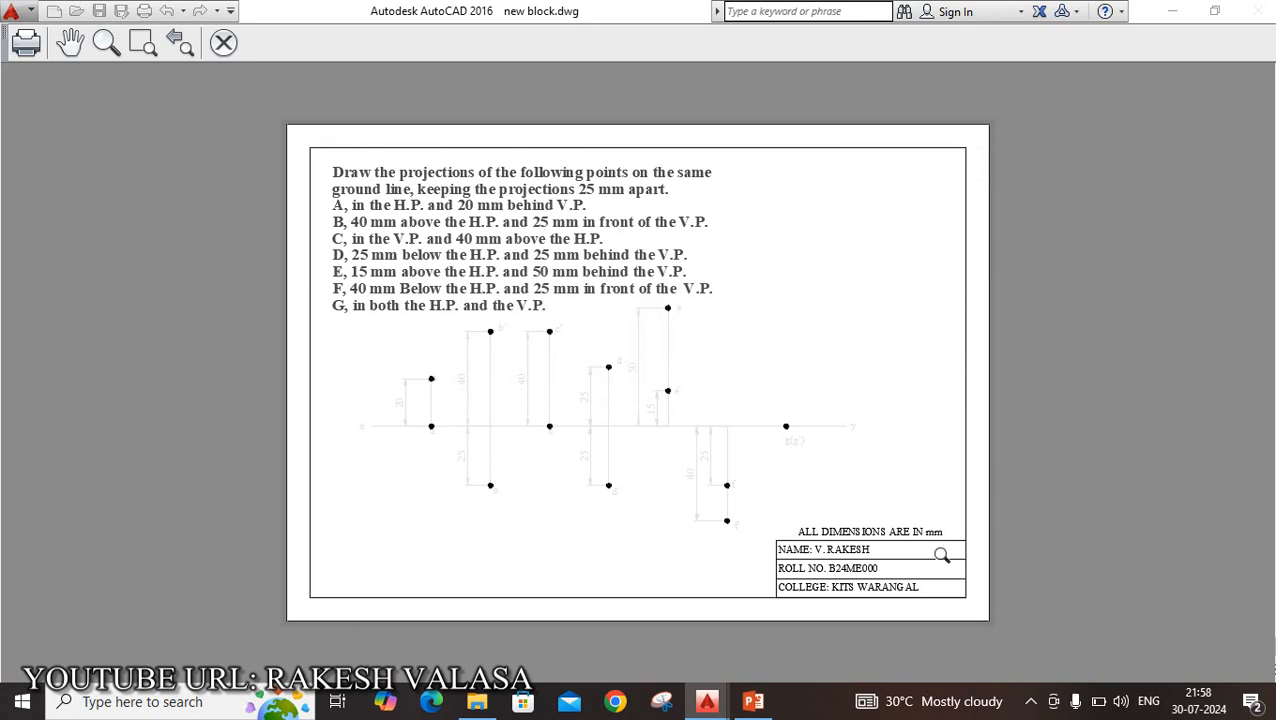
pyautogui.scroll(6, 452, 450)
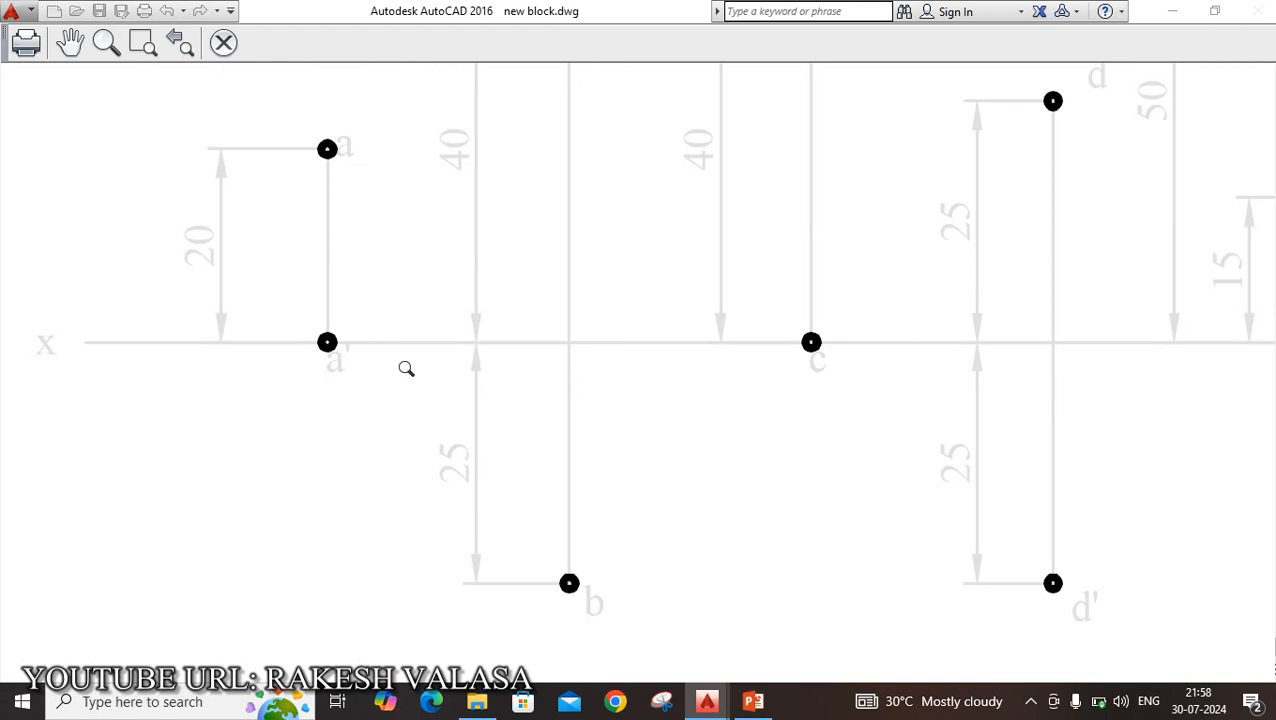
pyautogui.scroll(-4, 410, 380)
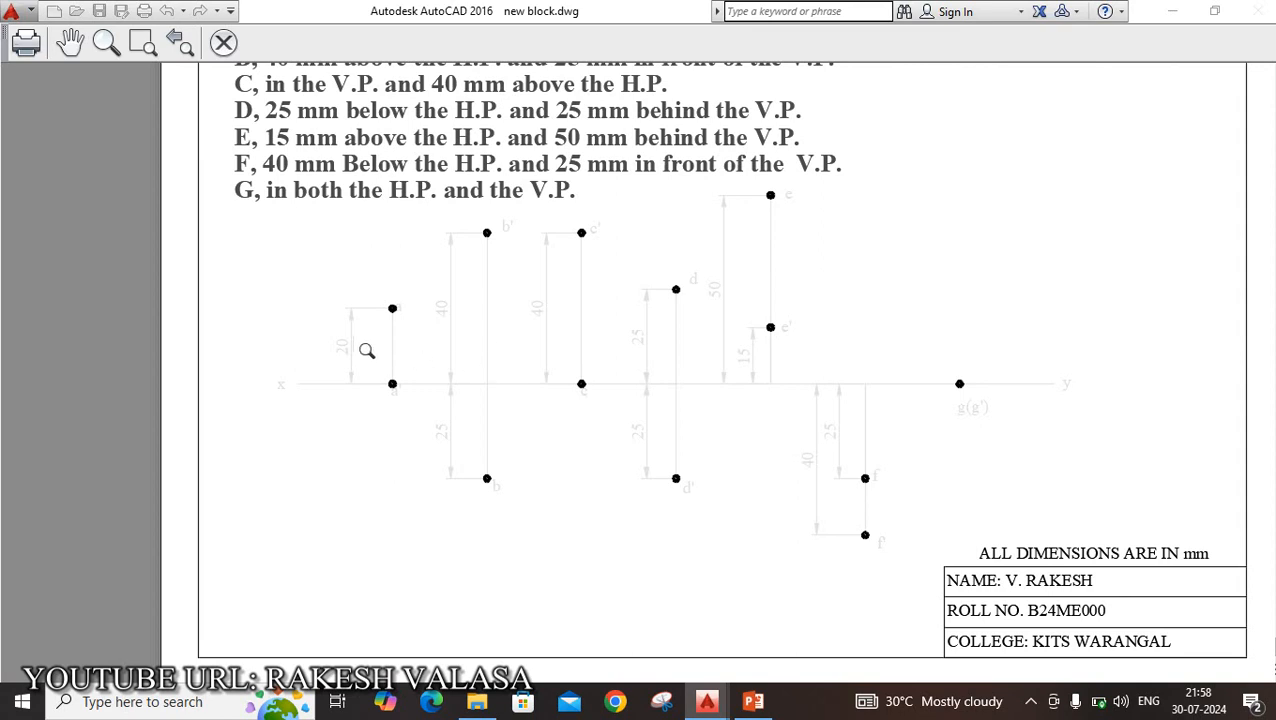
pyautogui.scroll(2, 615, 469)
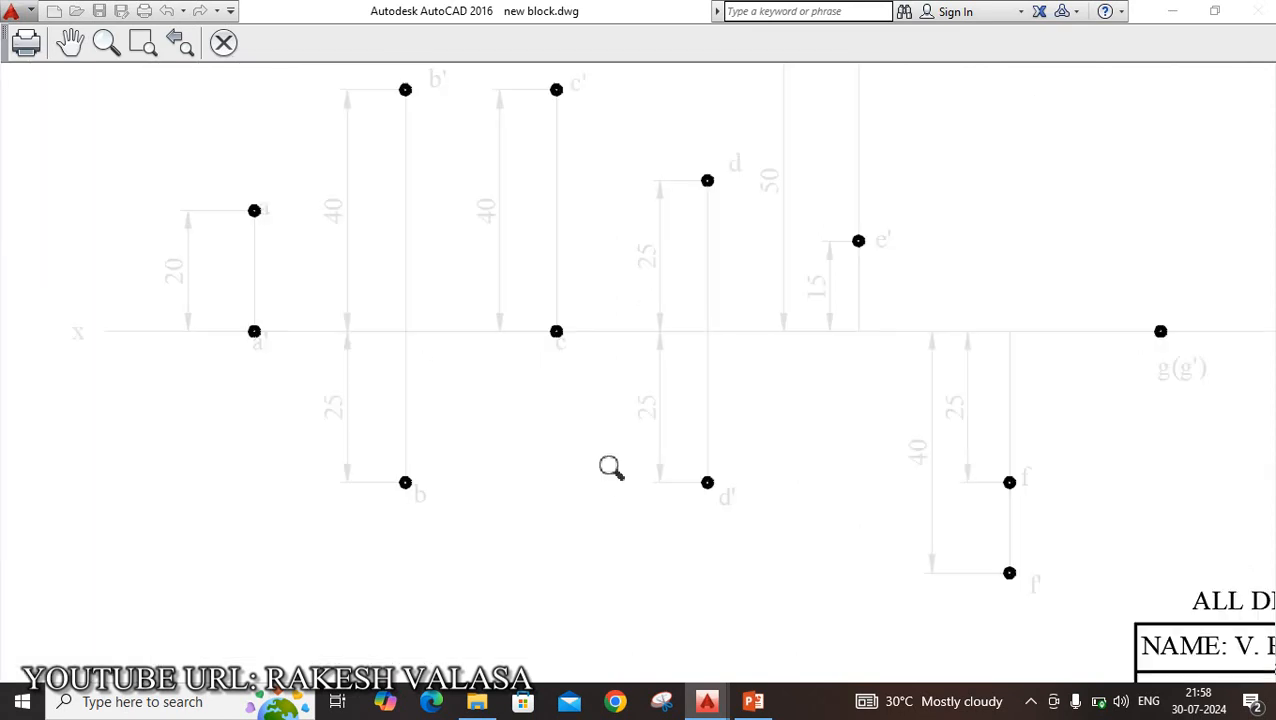
pyautogui.scroll(-2, 607, 467)
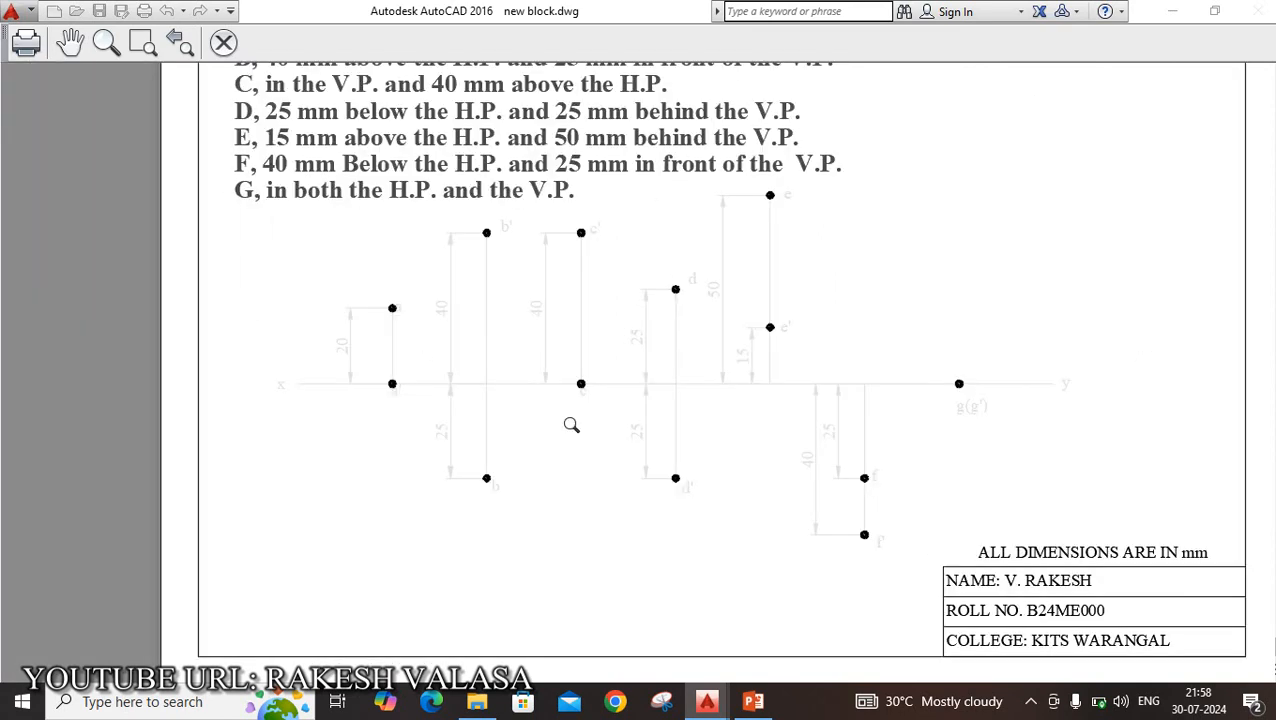
pyautogui.click(29, 43)
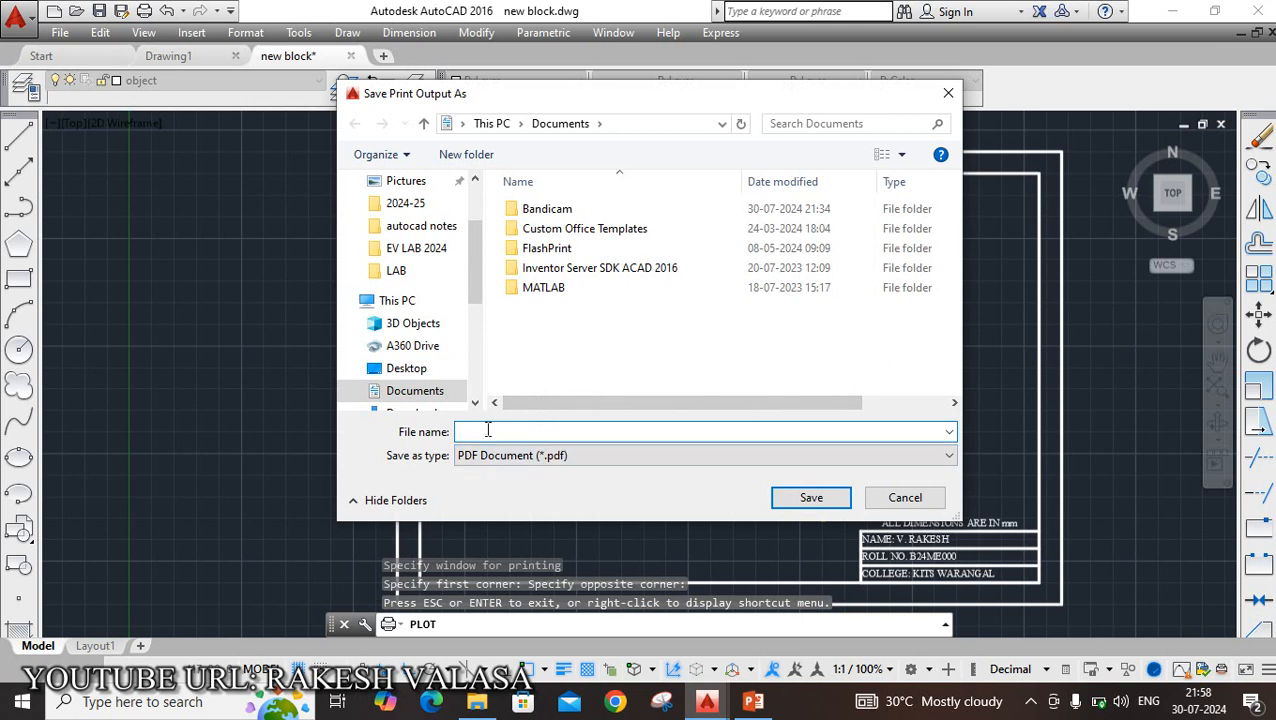
# Step: Save the print output to the Desktop as a PDF document named "Projections of points"
pyautogui.write('P')
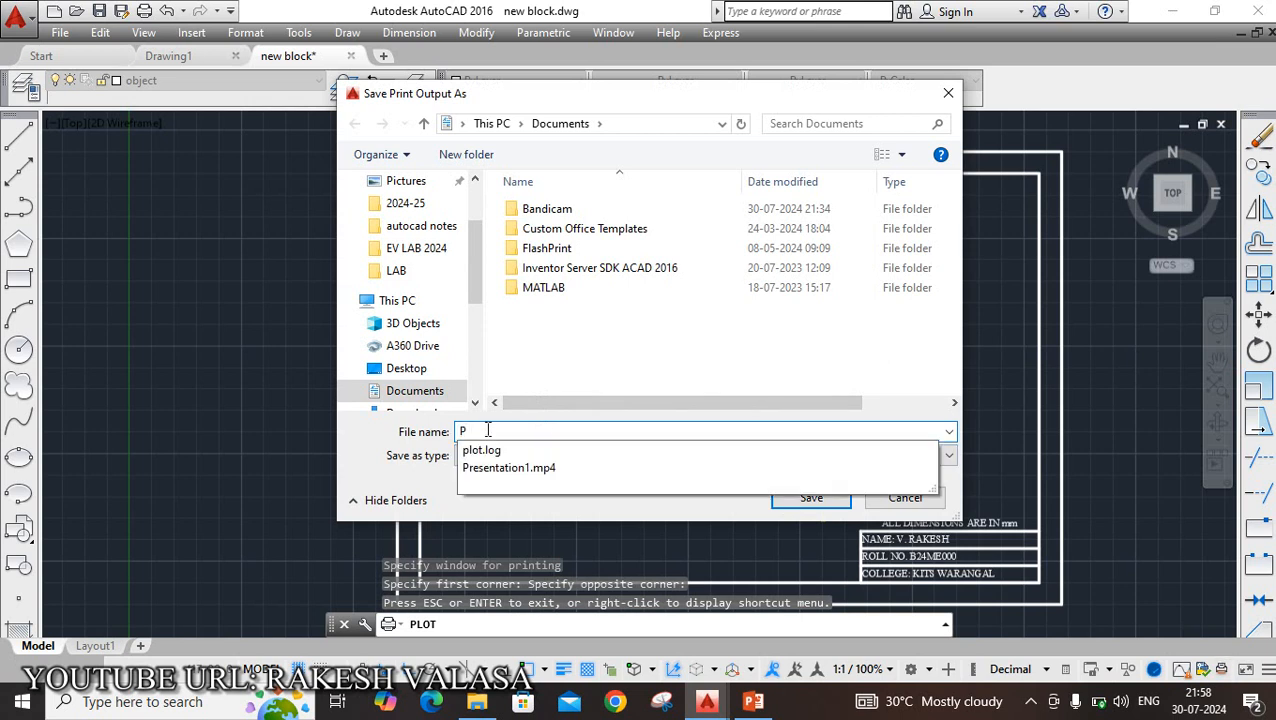
pyautogui.write('rojec')
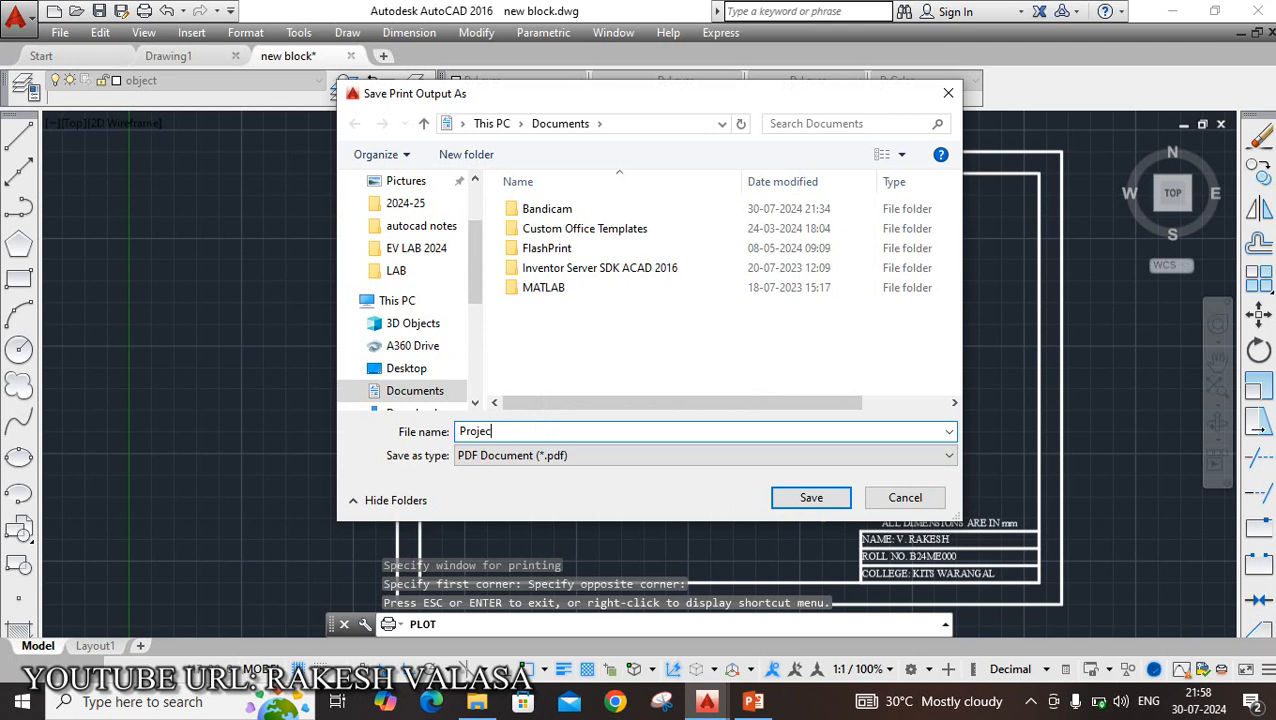
pyautogui.write('tions of points')
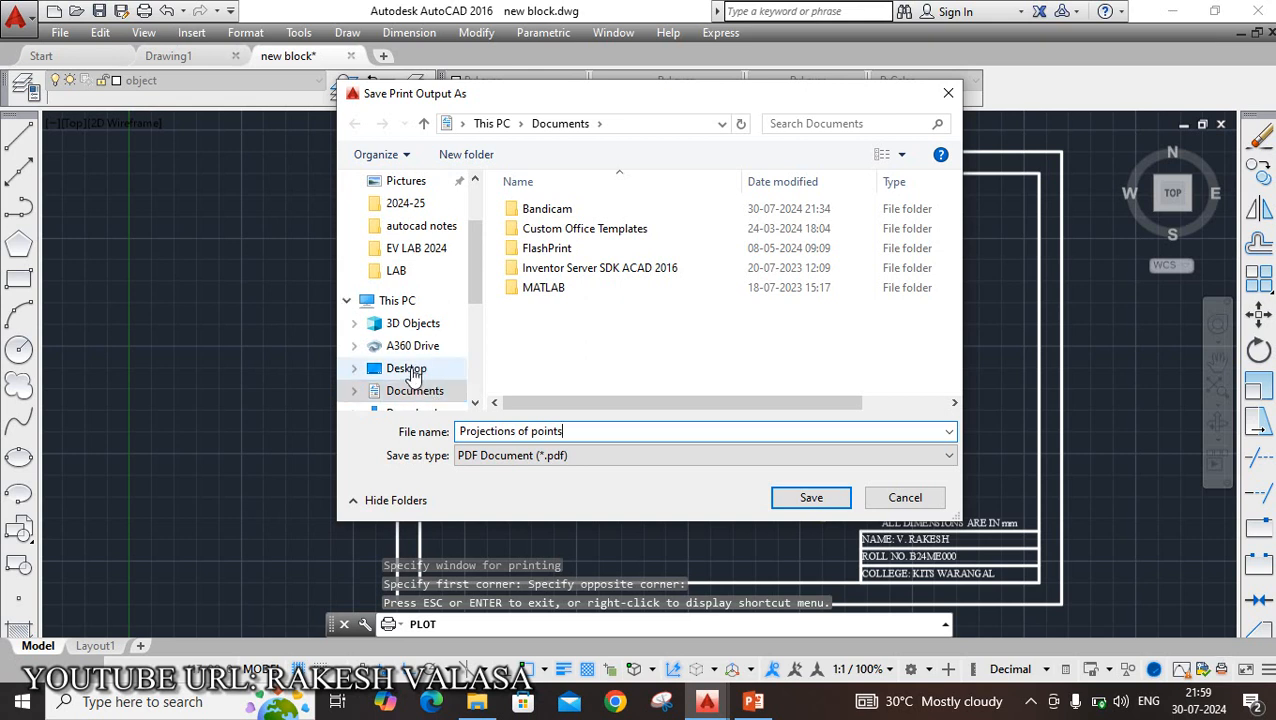
pyautogui.click(411, 370)
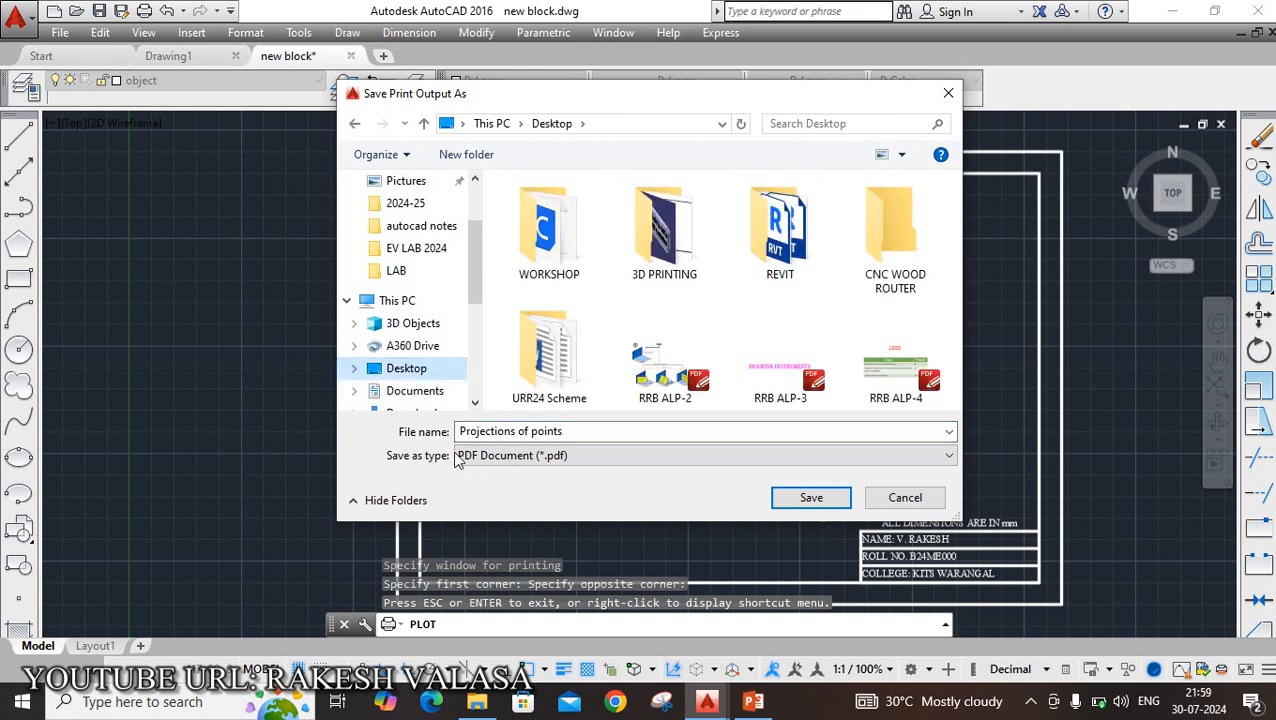
pyautogui.click(549, 455)
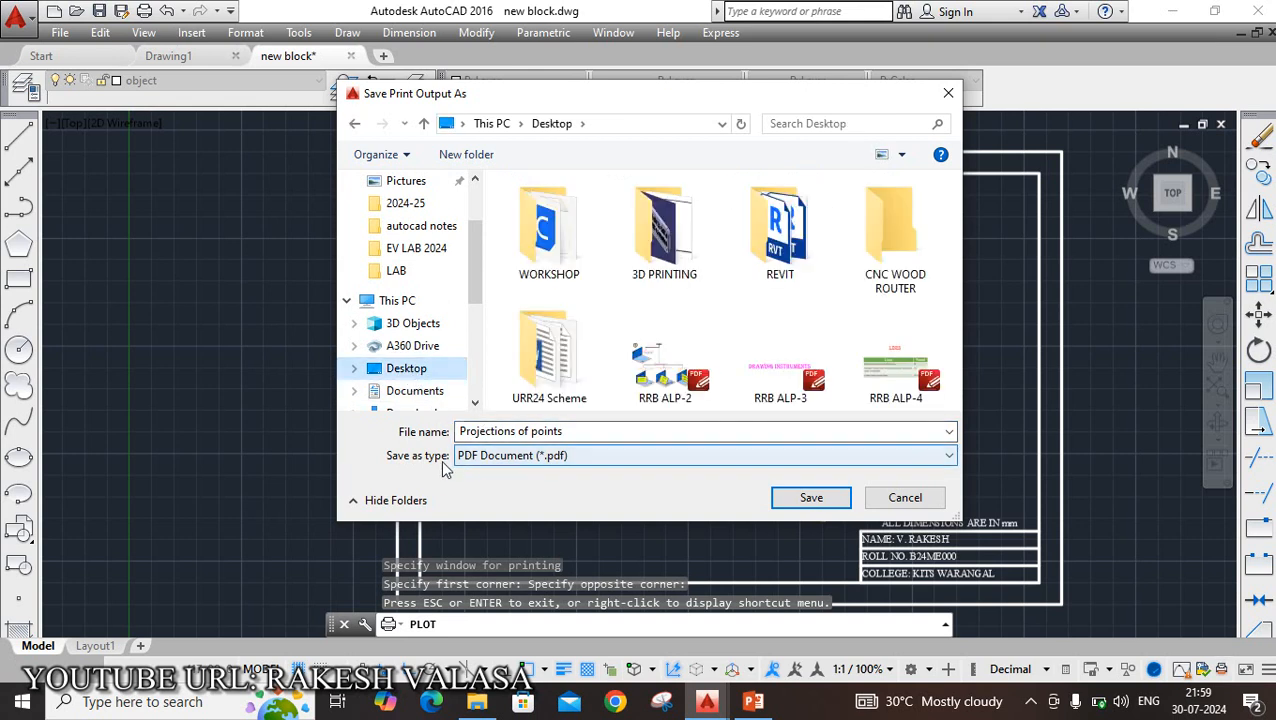
pyautogui.click(505, 469)
pyautogui.click(811, 497)
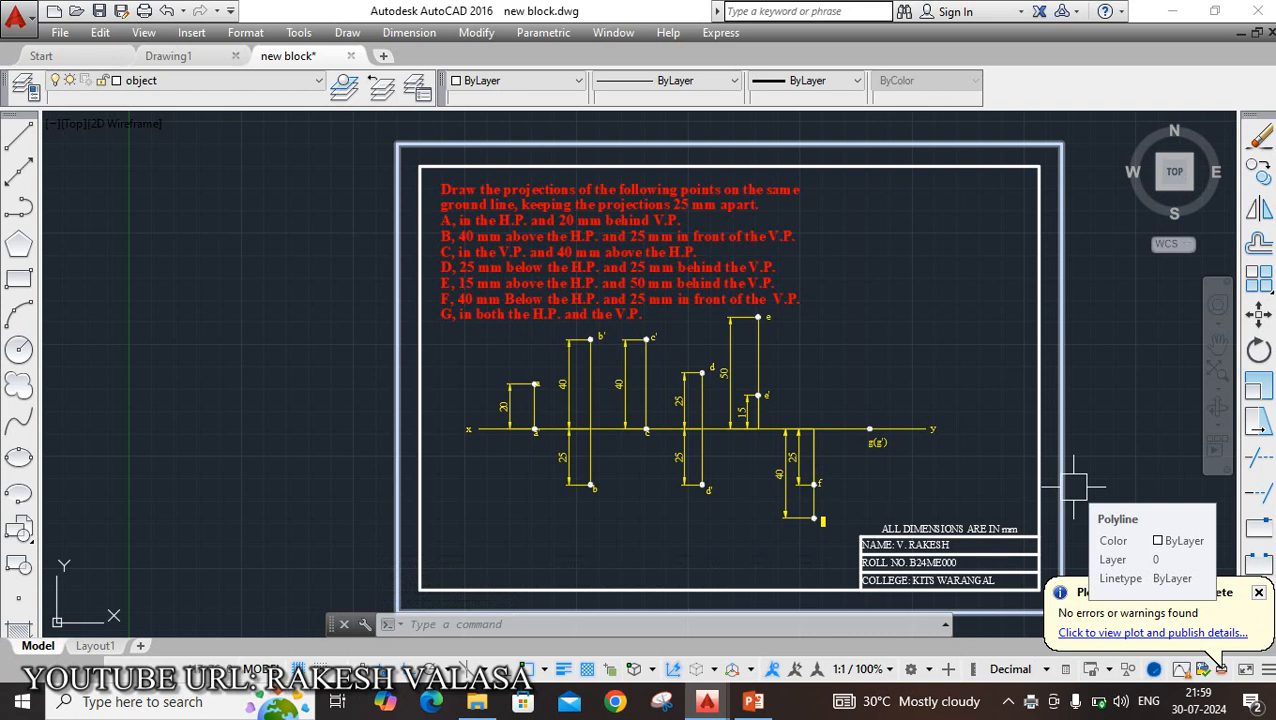
pyautogui.scroll(2, 800, 350)
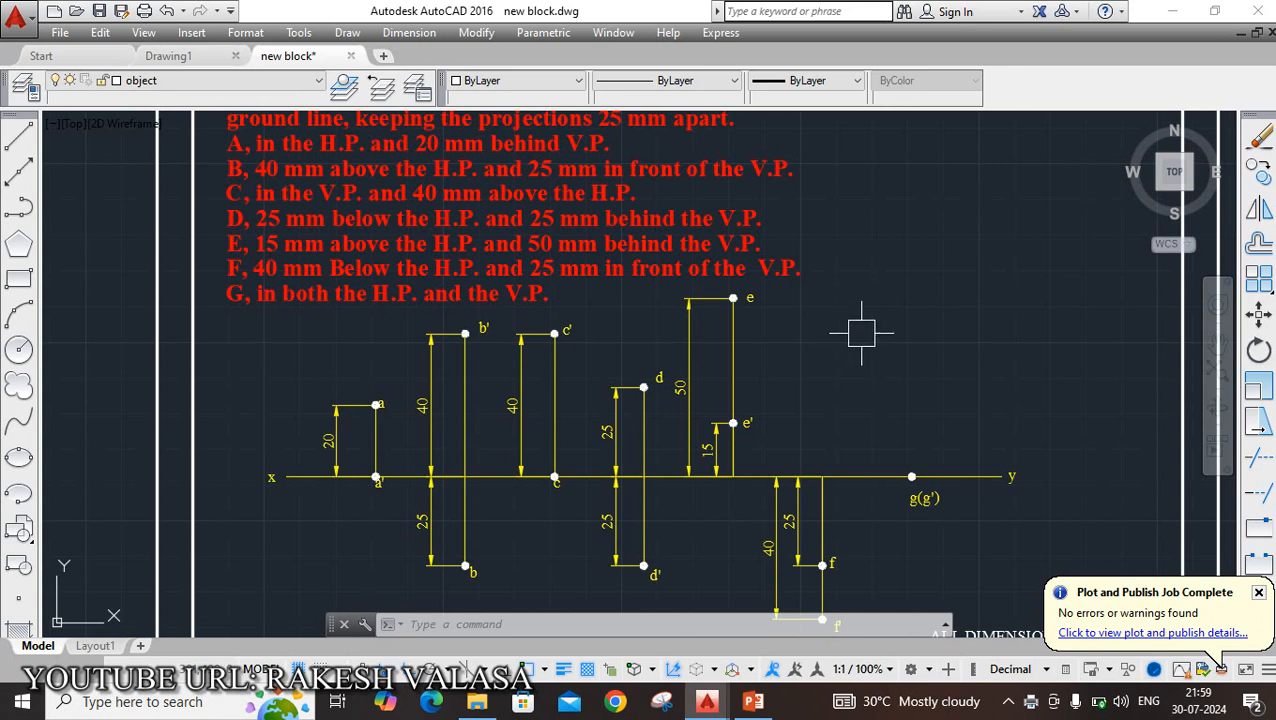
pyautogui.moveTo(861, 333)
pyautogui.mouseDown(button='middle')
pyautogui.moveTo(869, 438)
pyautogui.moveTo(843, 446)
pyautogui.moveTo(797, 397)
pyautogui.moveTo(848, 384)
pyautogui.moveTo(788, 297)
pyautogui.mouseUp(button='middle')
pyautogui.scroll(-3, 854, 398)
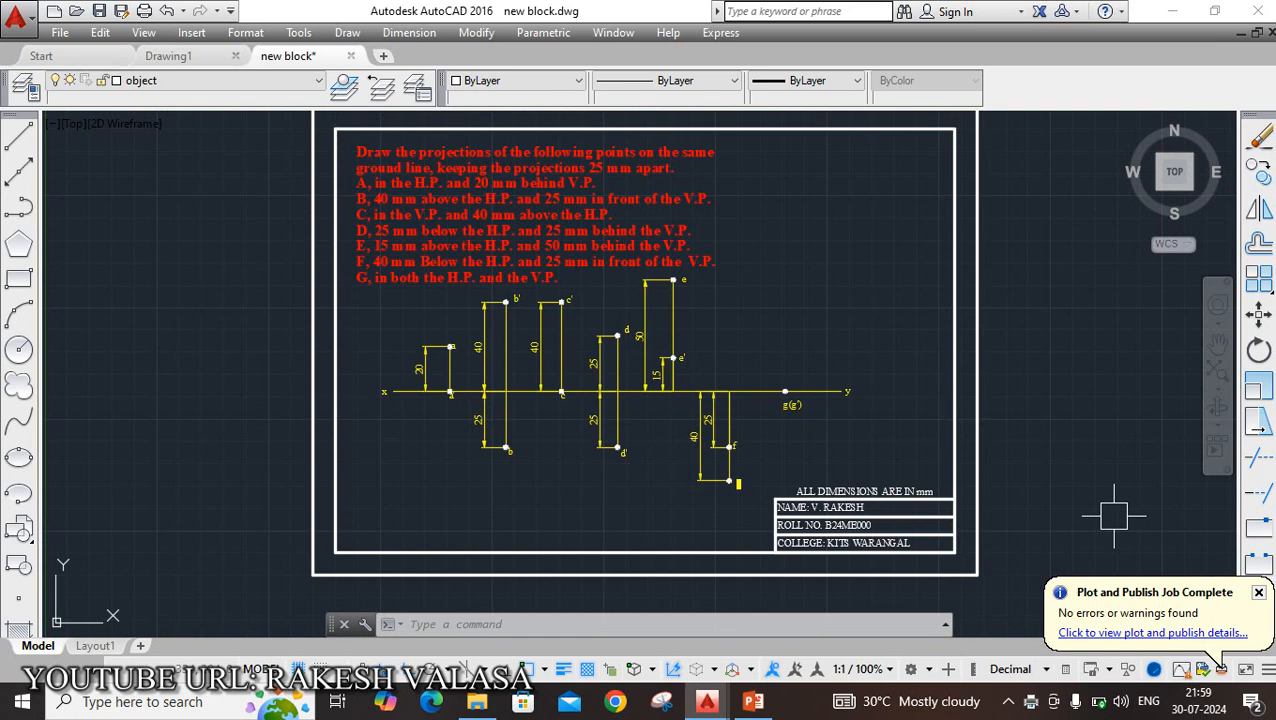